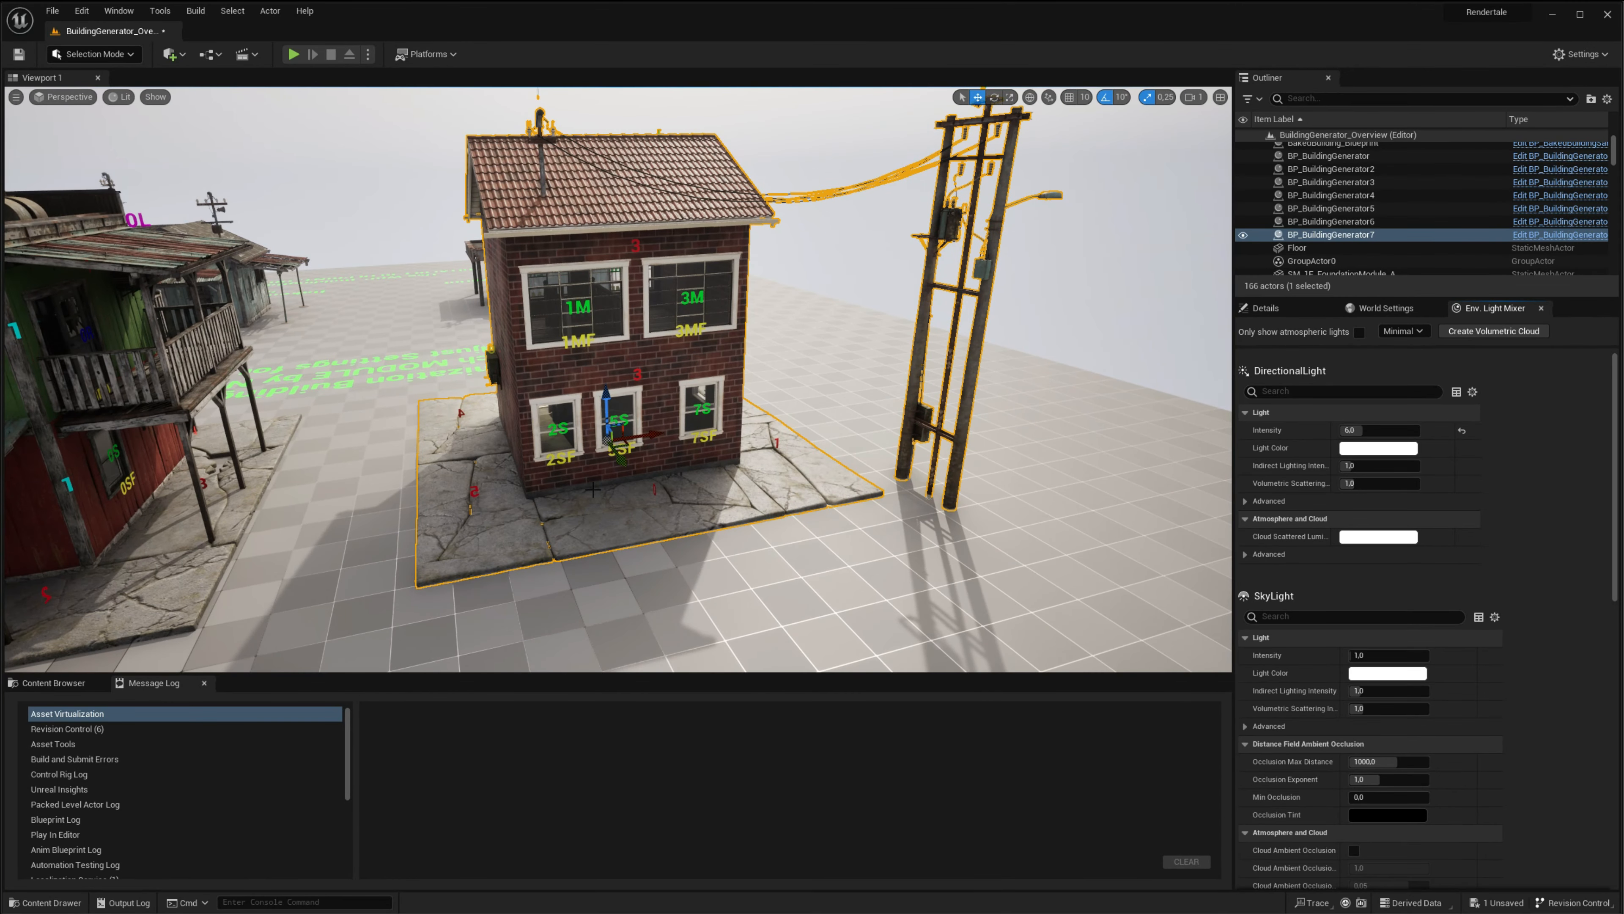
right_drag(593, 490, 593, 489)
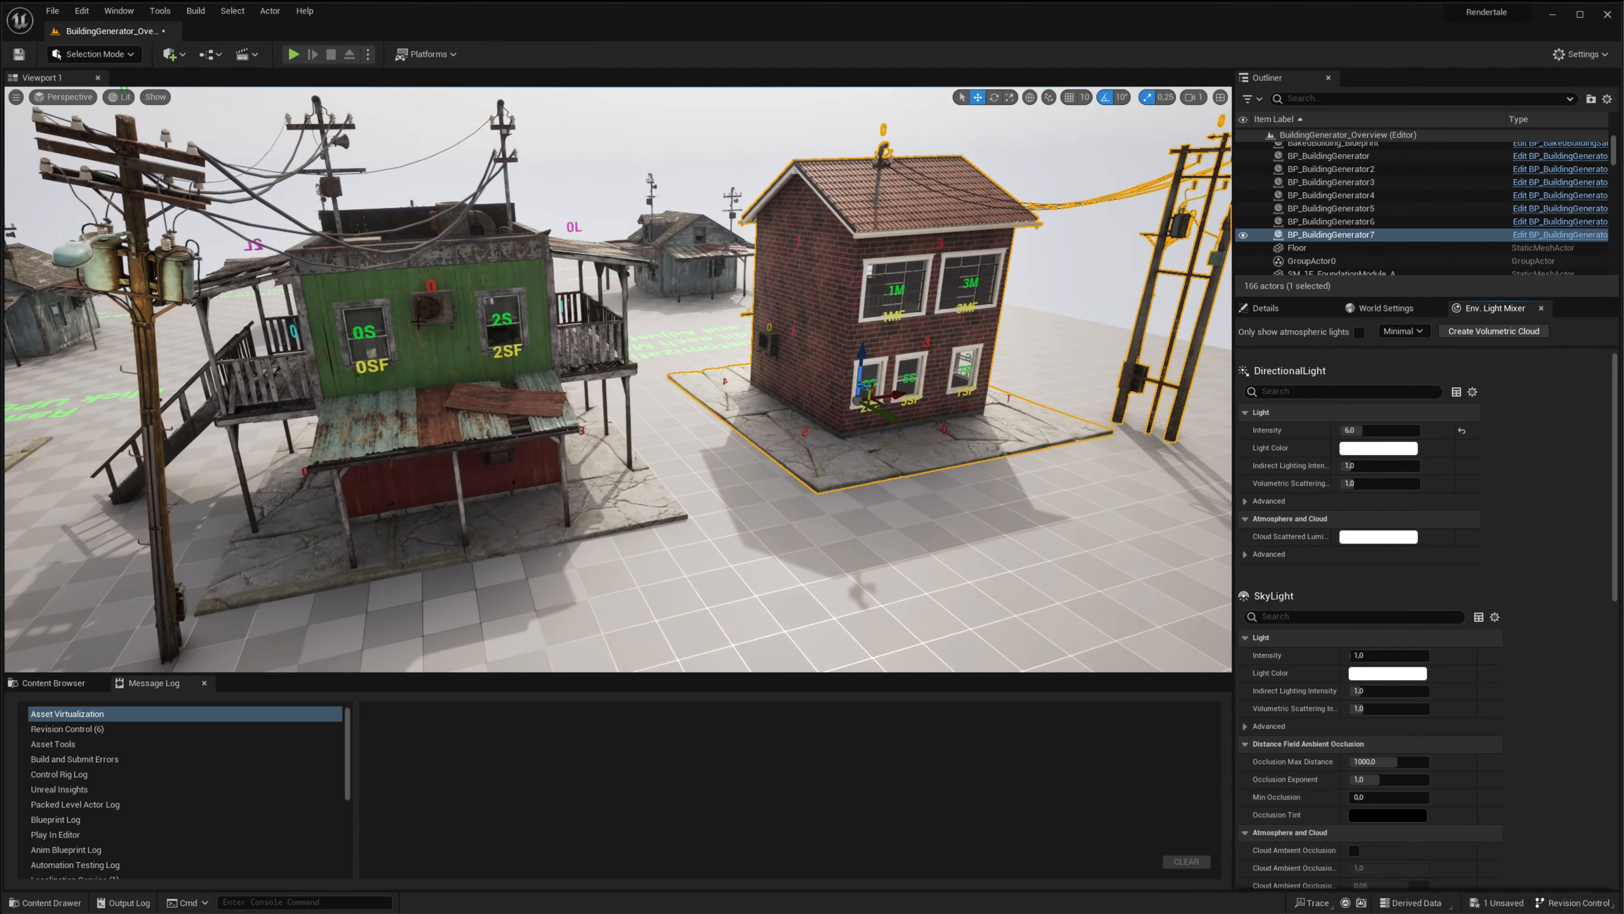
right_drag(418, 322, 419, 322)
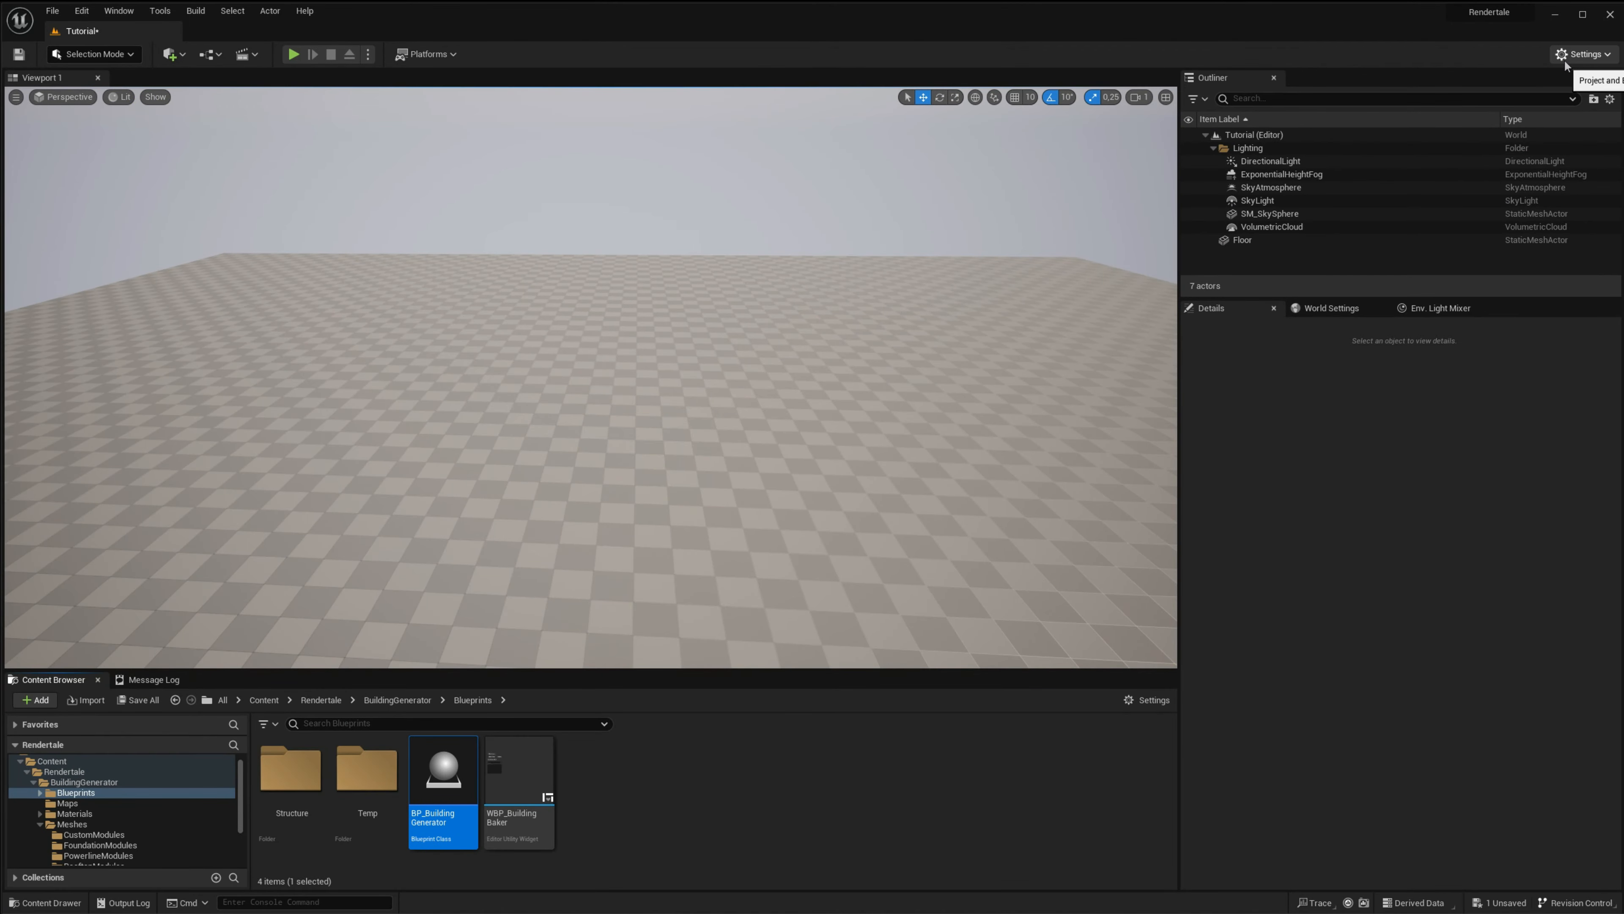
- Search the project settings for "virtual", review the virtual texture support options under Engine - Rendering, and close the settings
click(1579, 54)
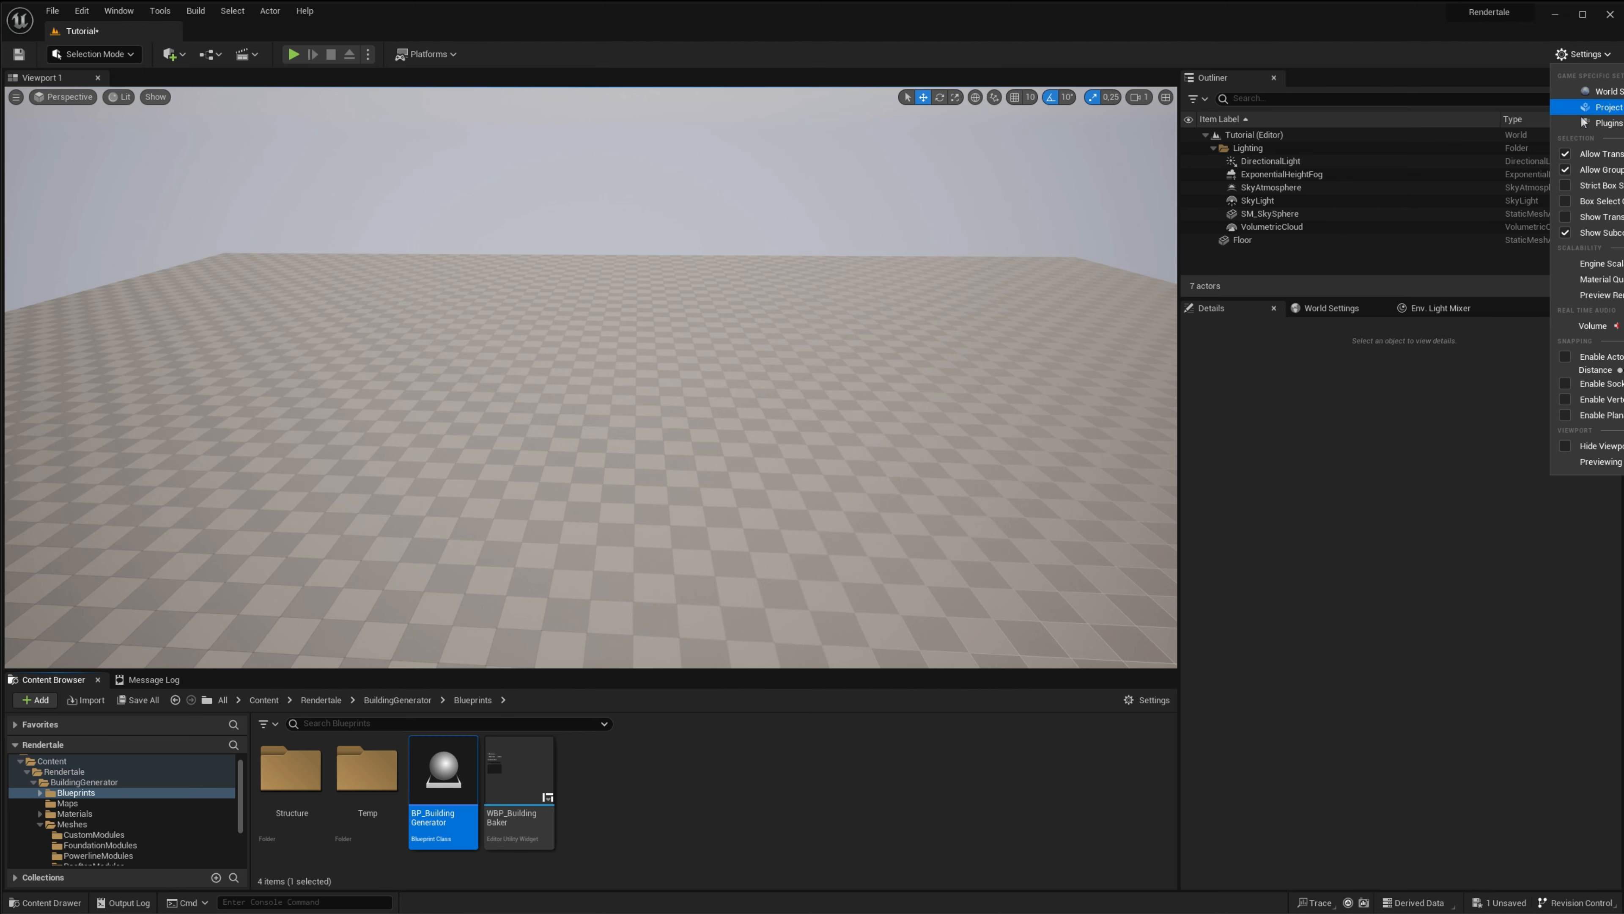
click(1527, 171)
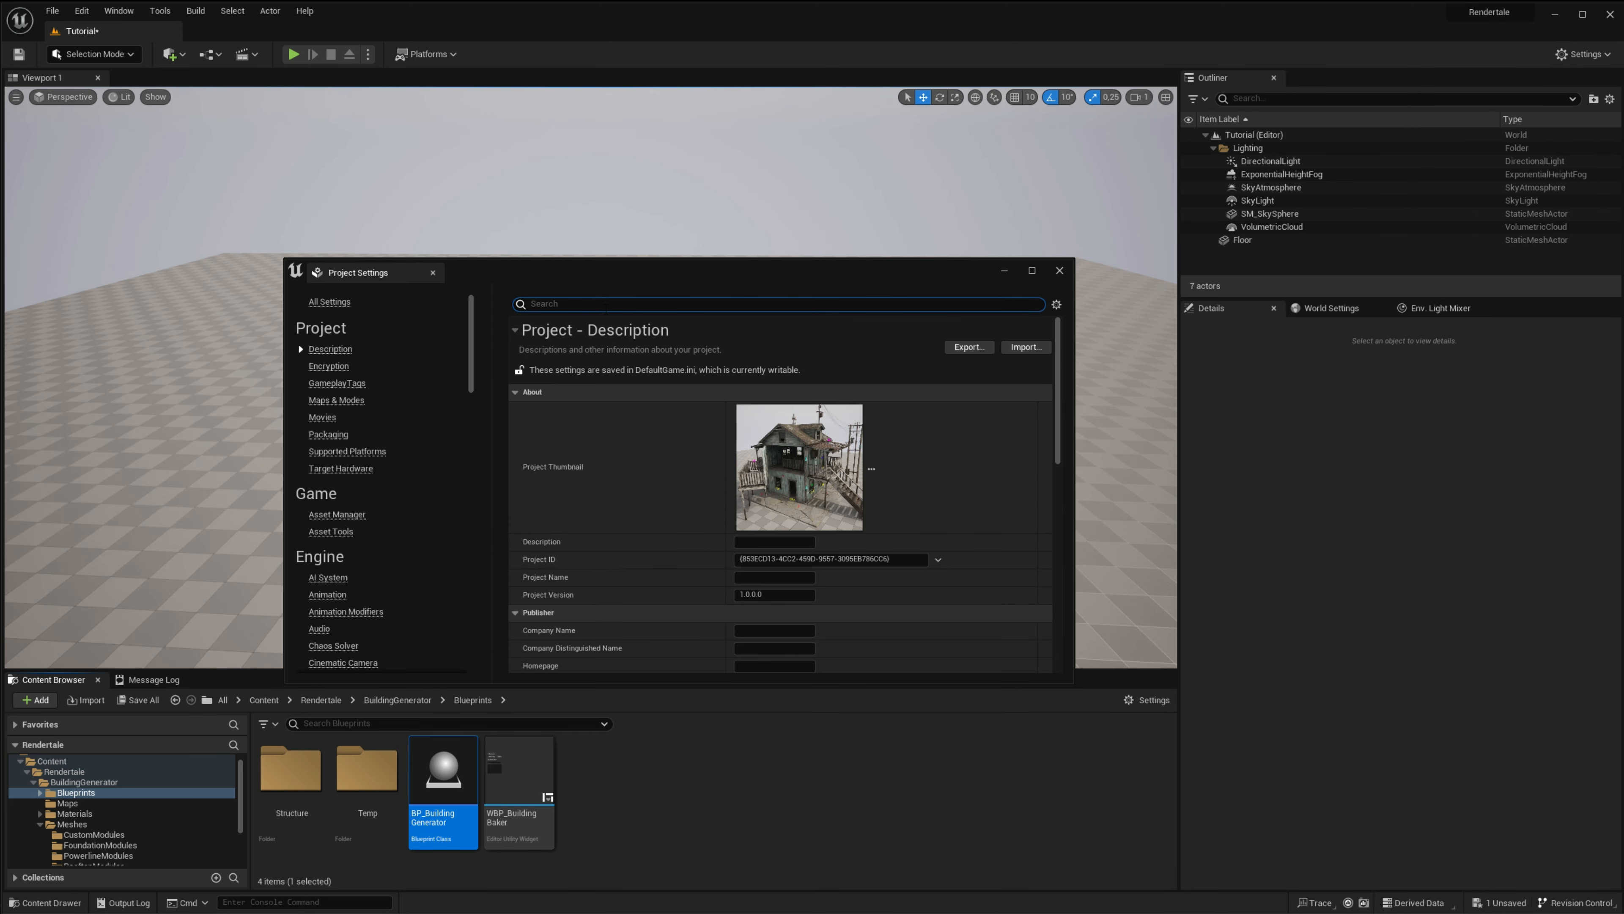
click(607, 304)
text(virtu)
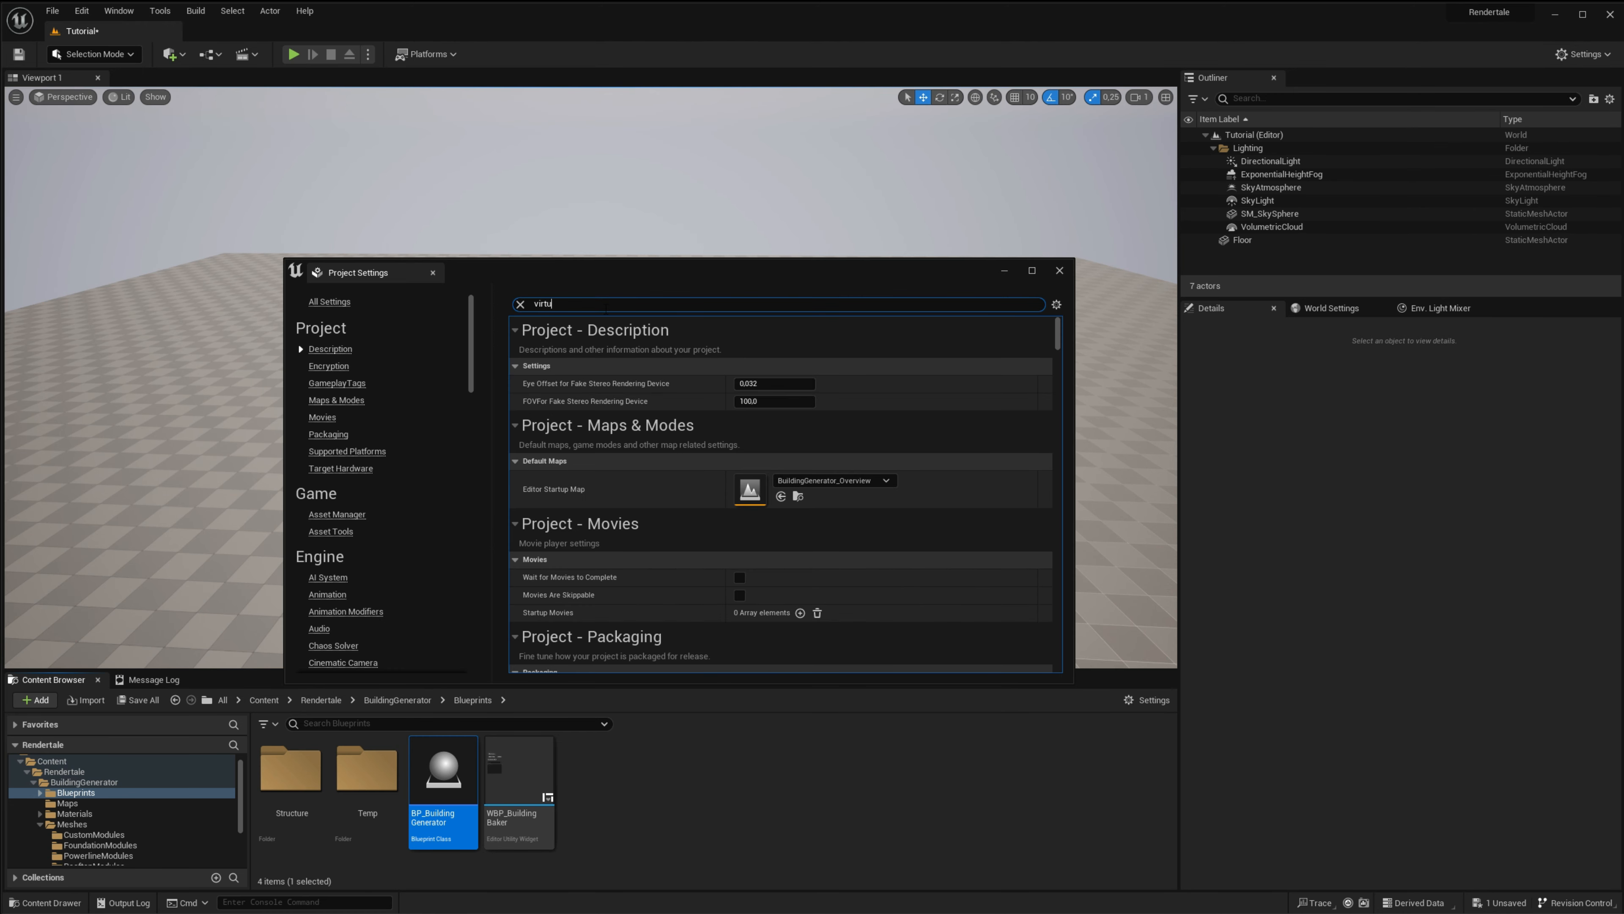
text(al)
scroll(661, 421, down, 5)
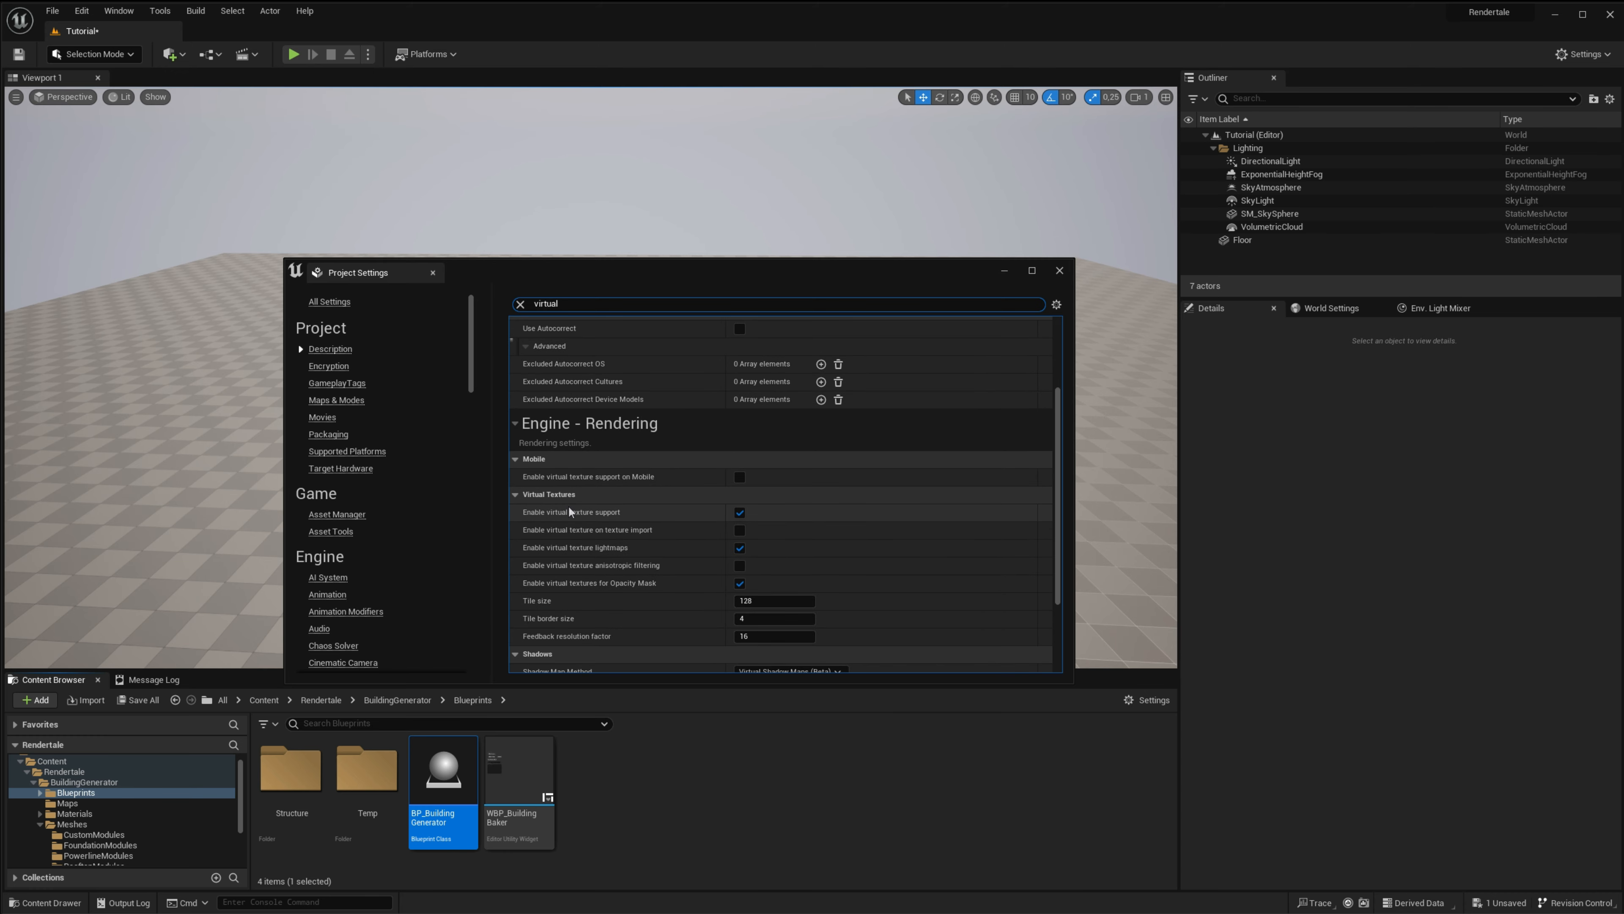
key(ctrl)
key(ctrl)
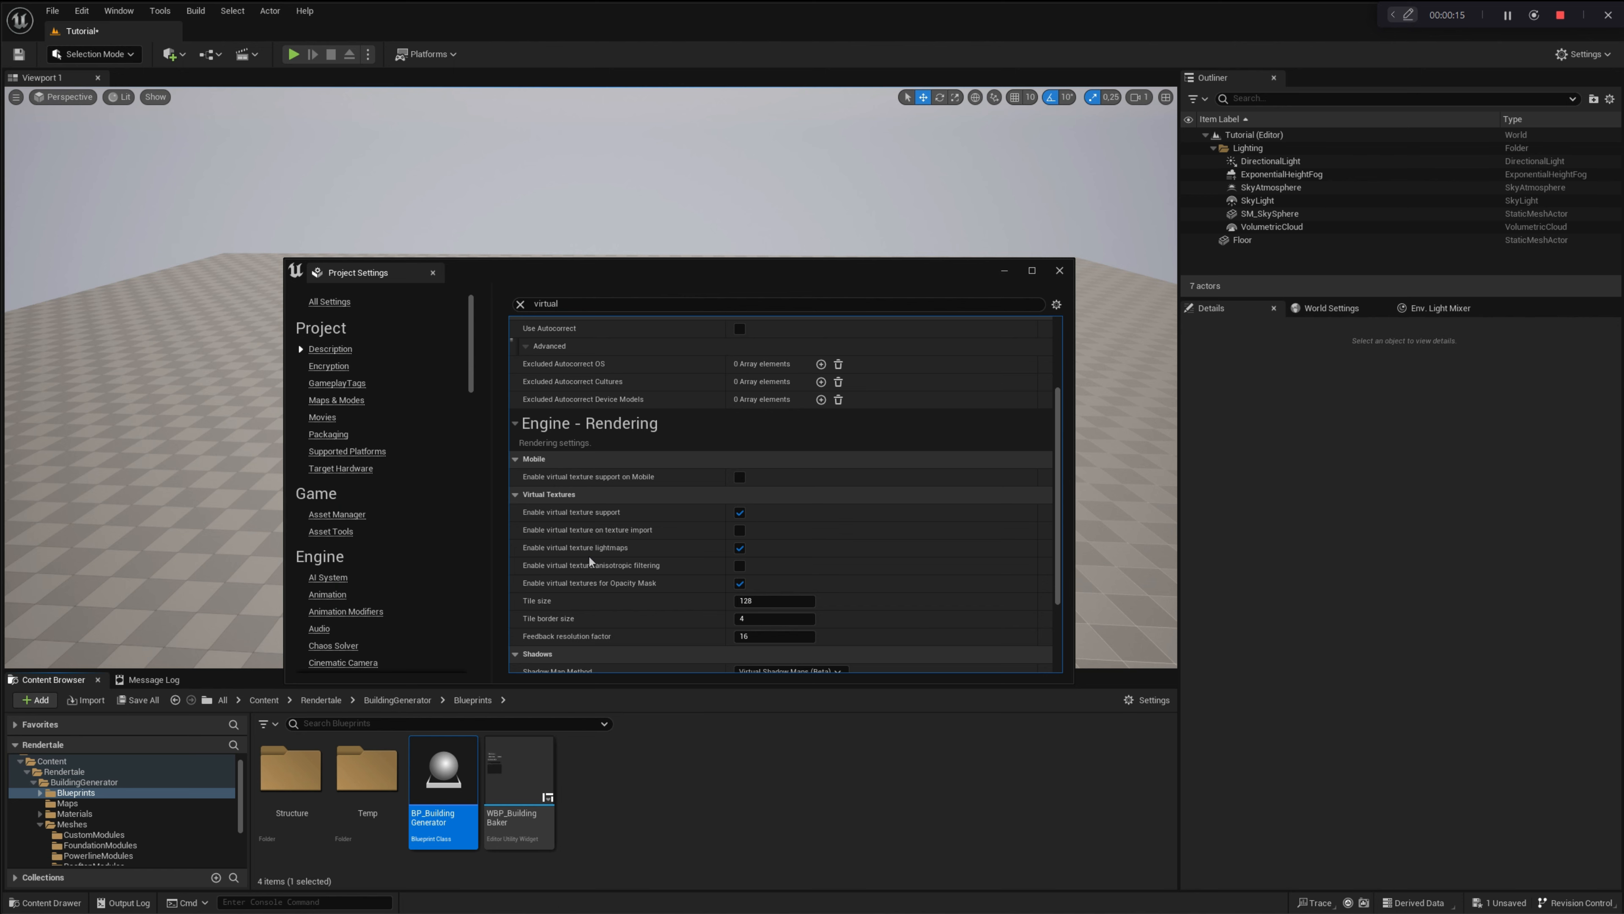
click(1059, 271)
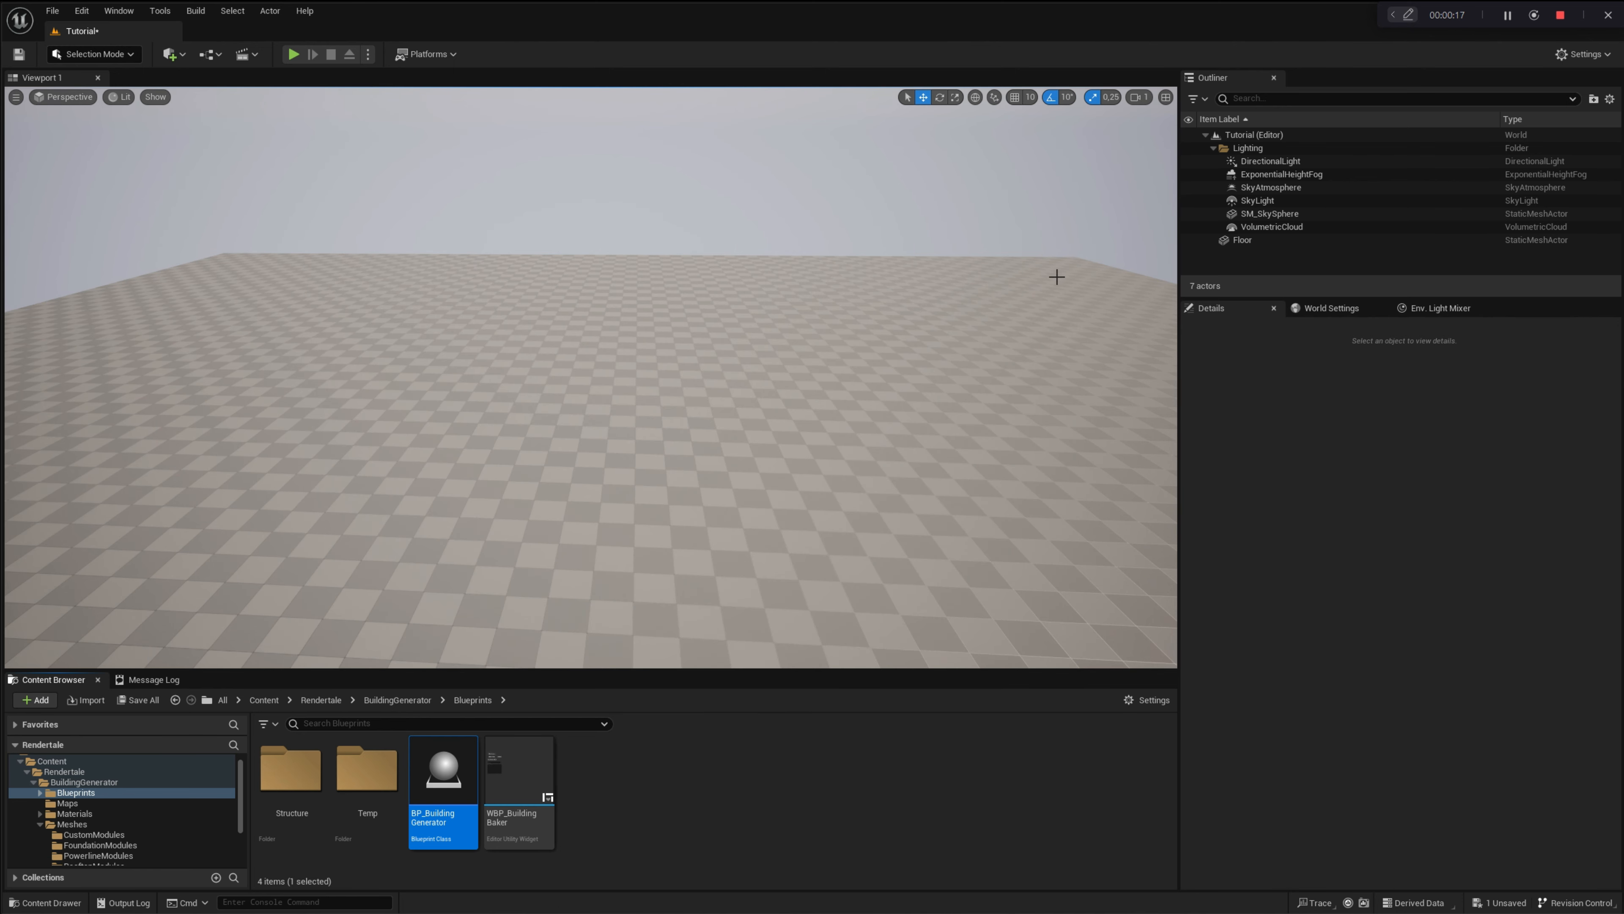
- Place the BP_BuildingGenerator blueprint on the floor of the level
drag(444, 774, 618, 445)
right_drag(625, 404, 549, 409)
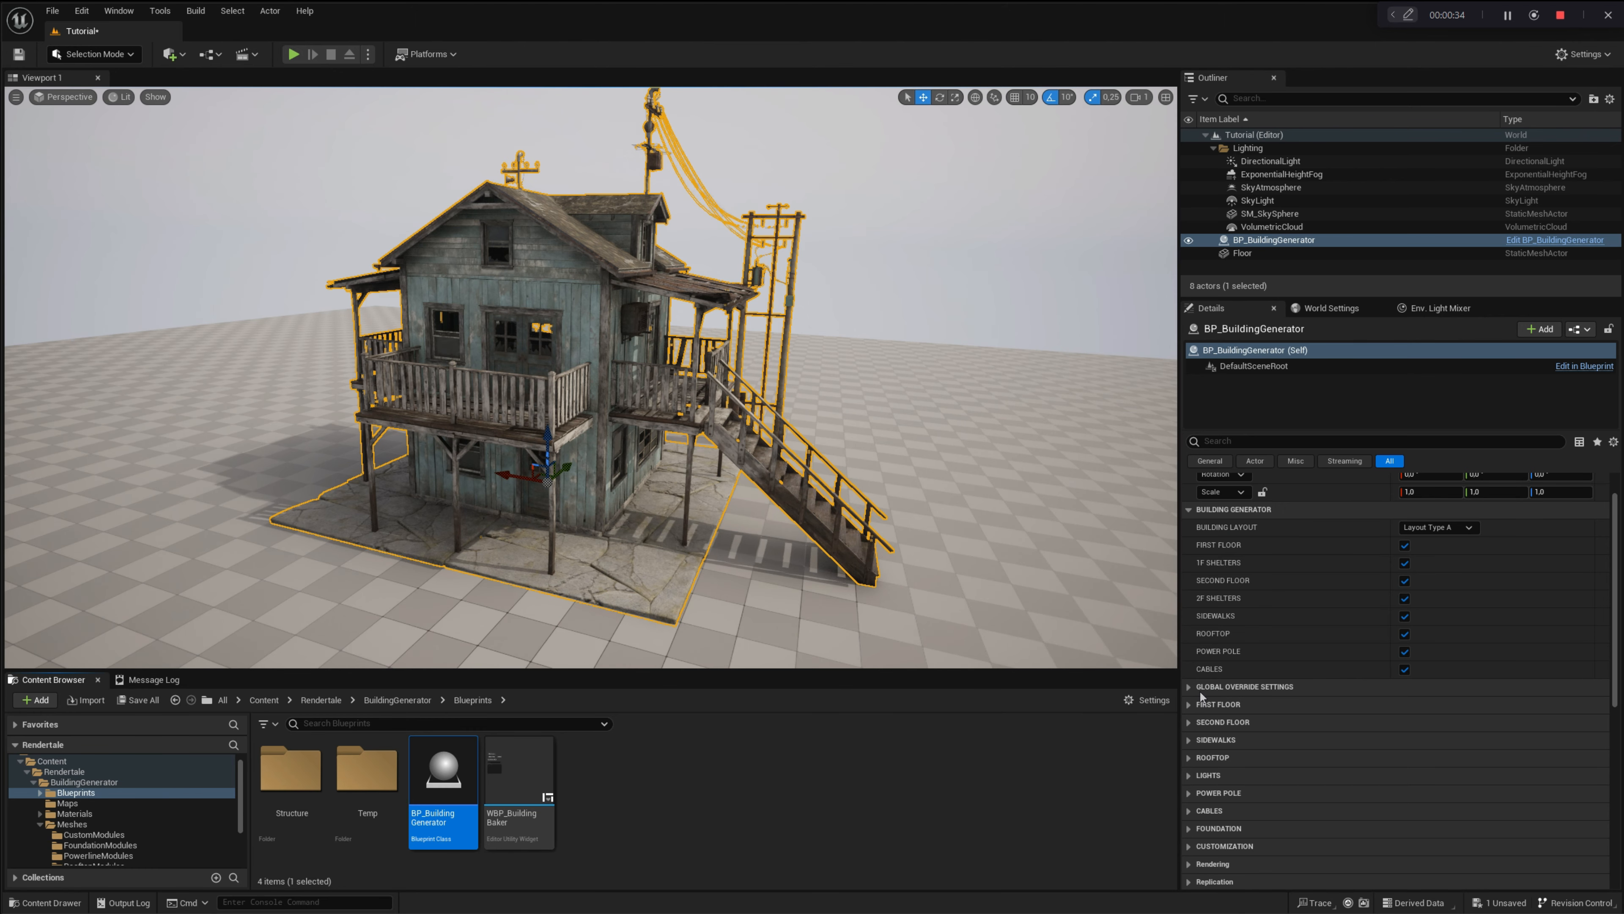
- Enable random mode in the building's global override settings and update it several times to generate different variations
click(1189, 687)
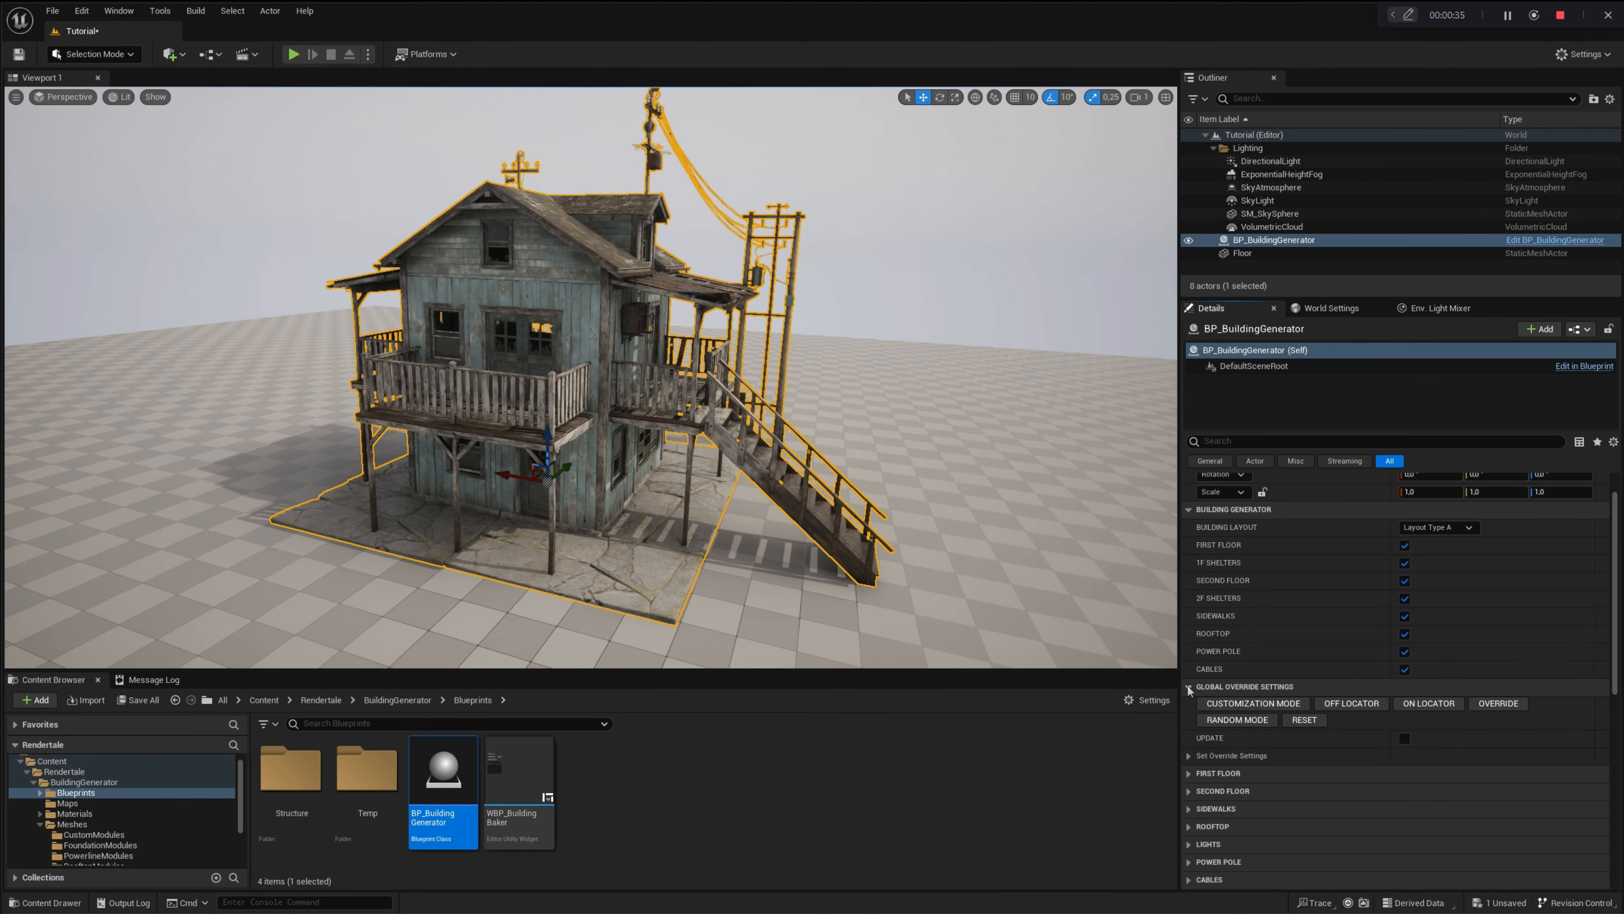
scroll(1189, 686, down, 3)
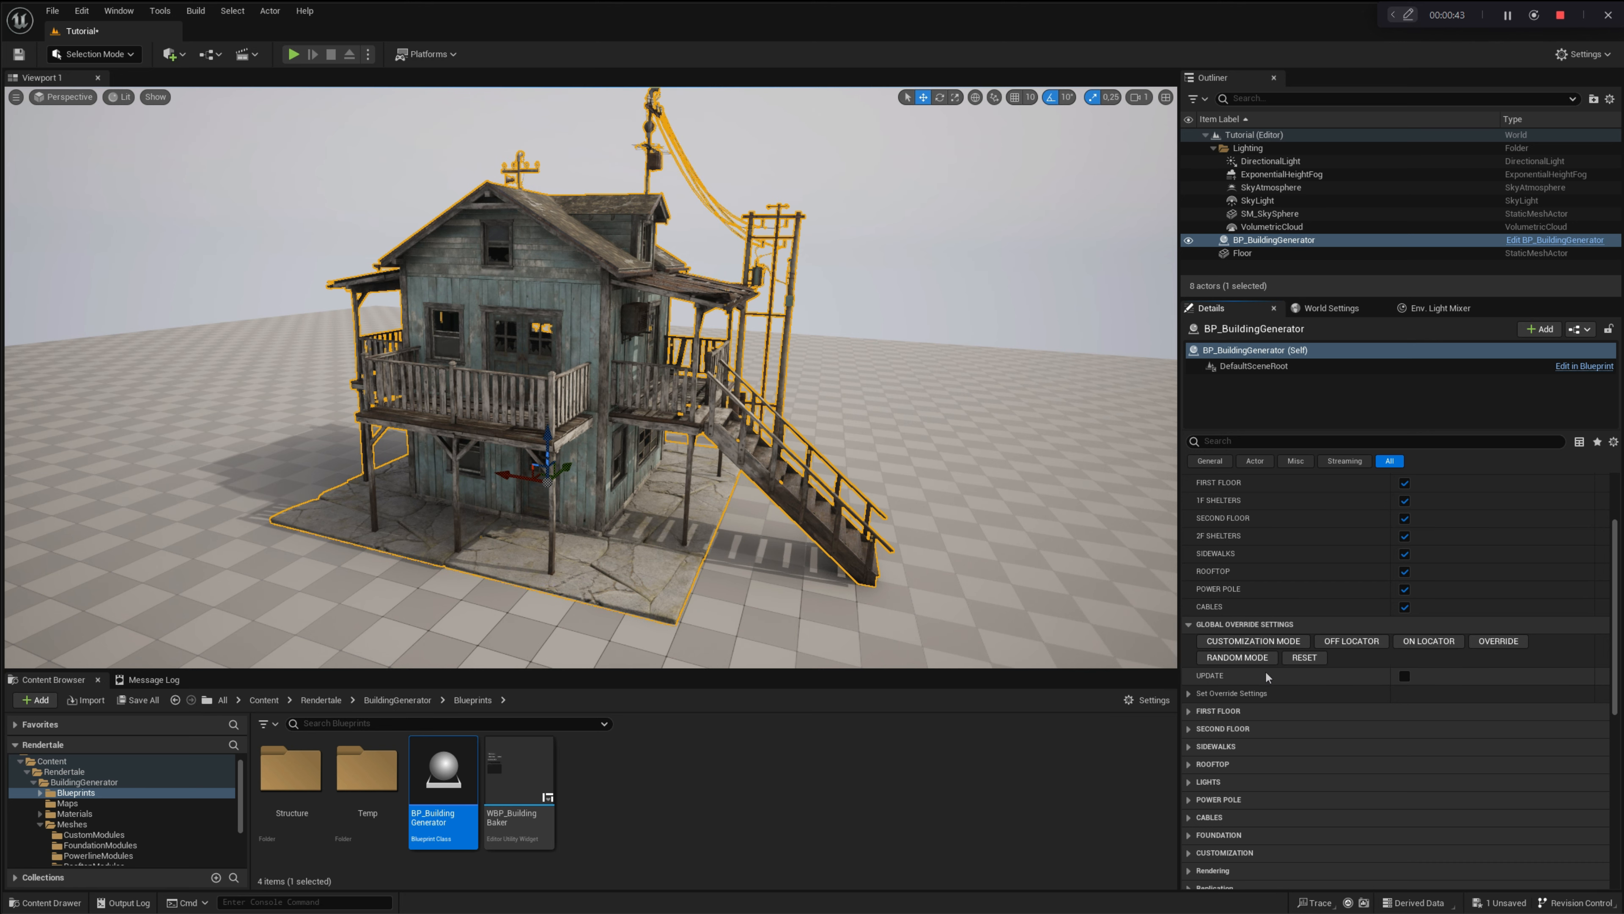
click(1237, 659)
click(1403, 677)
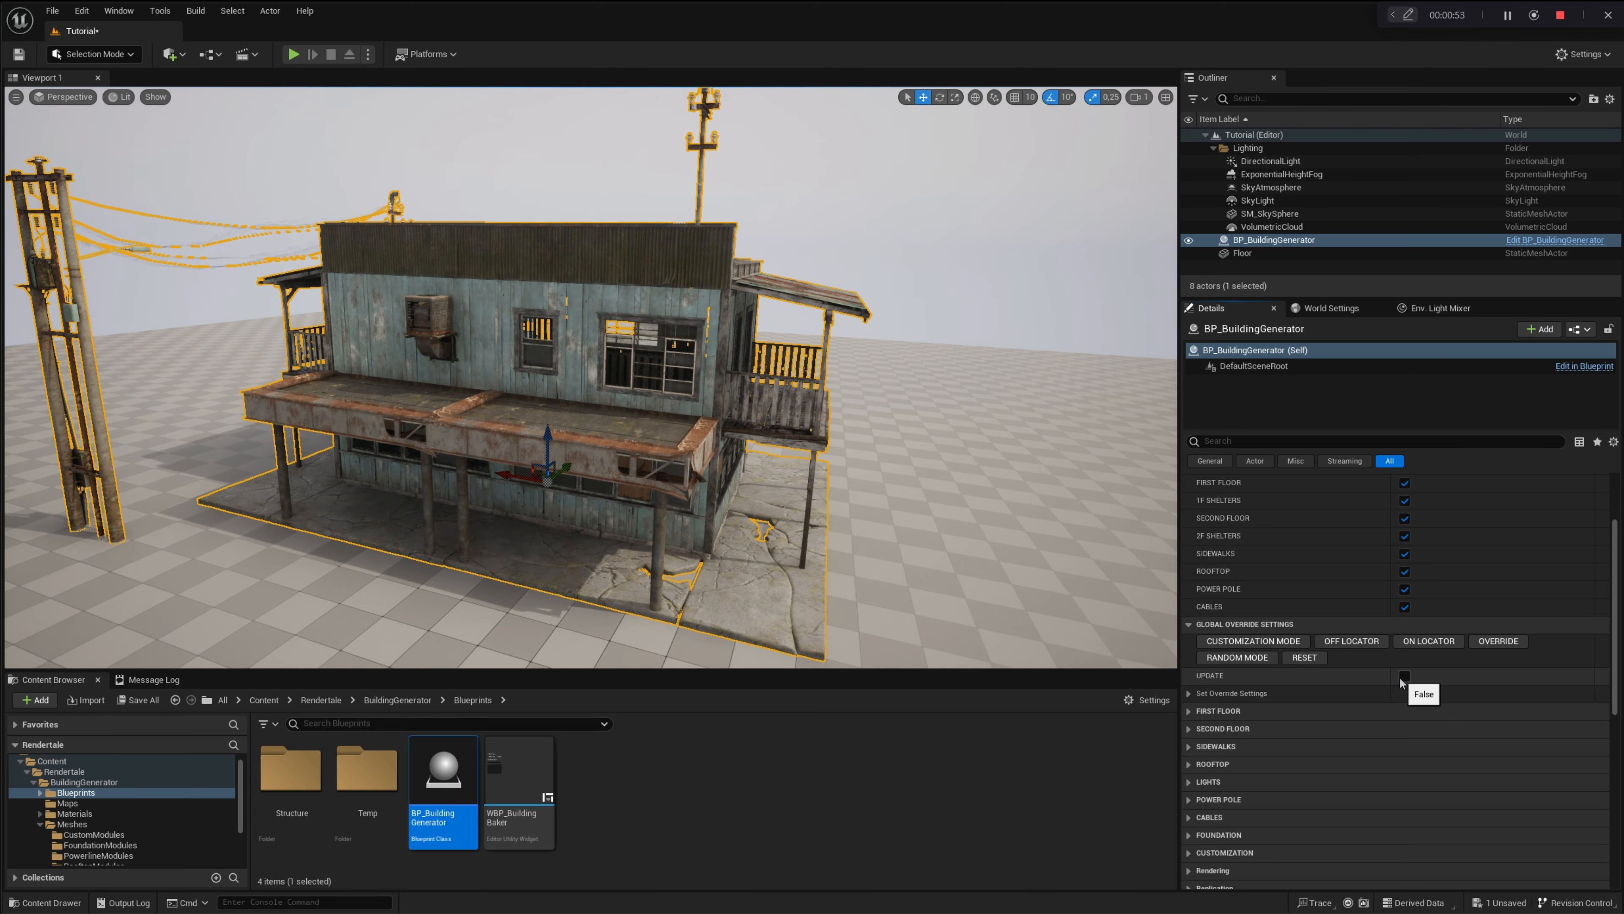
click(1403, 677)
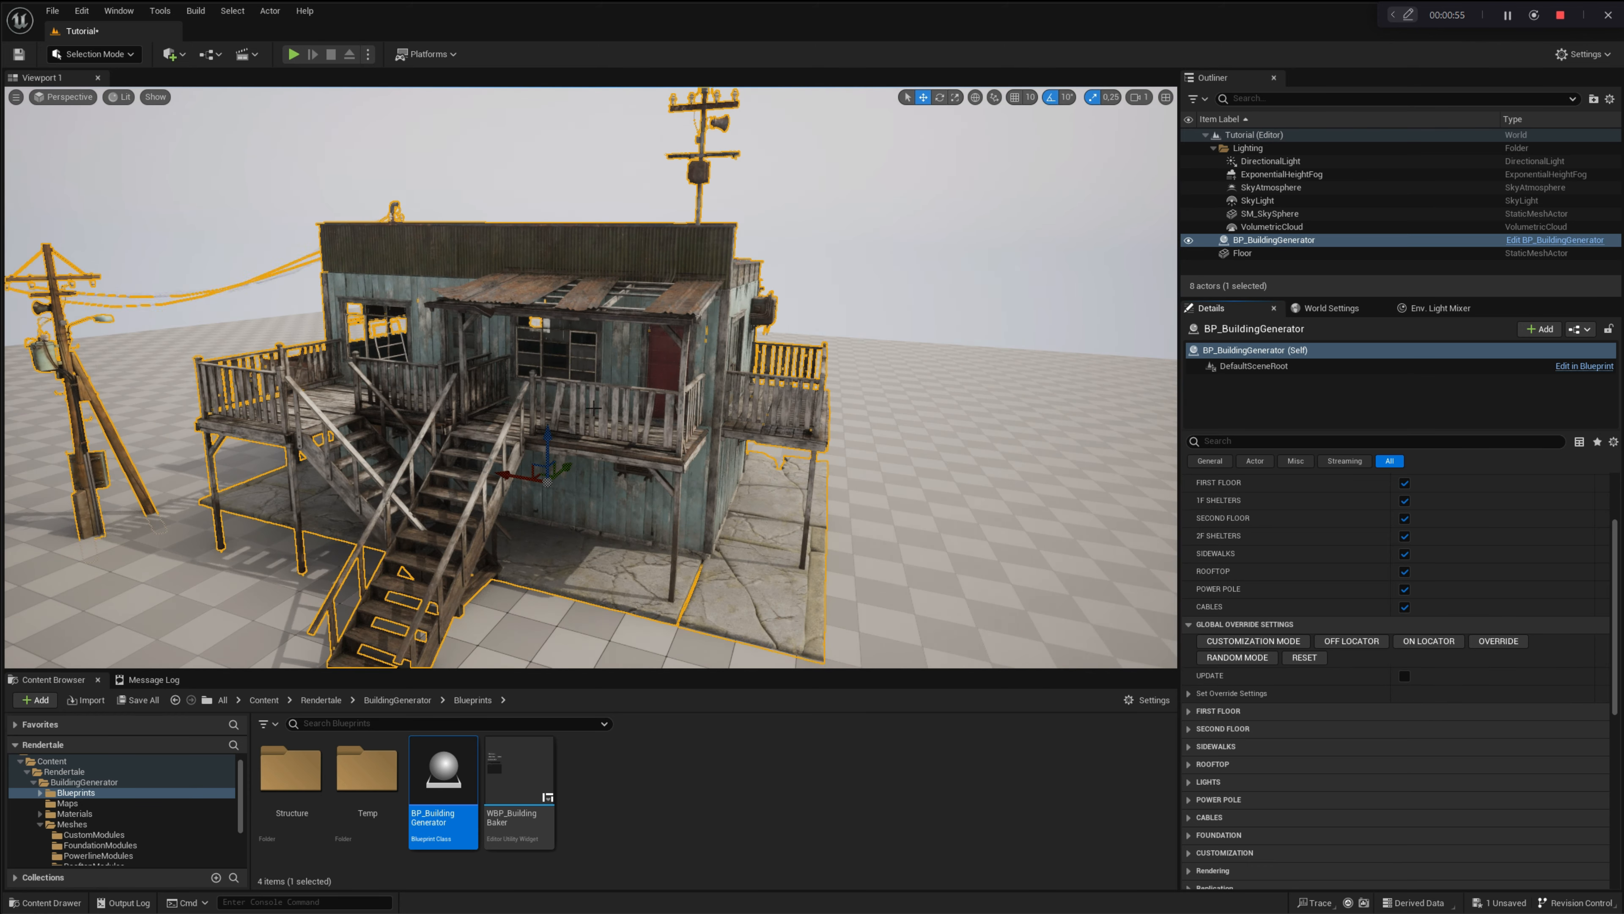
click(1403, 677)
alt+drag(562, 439, 844, 552)
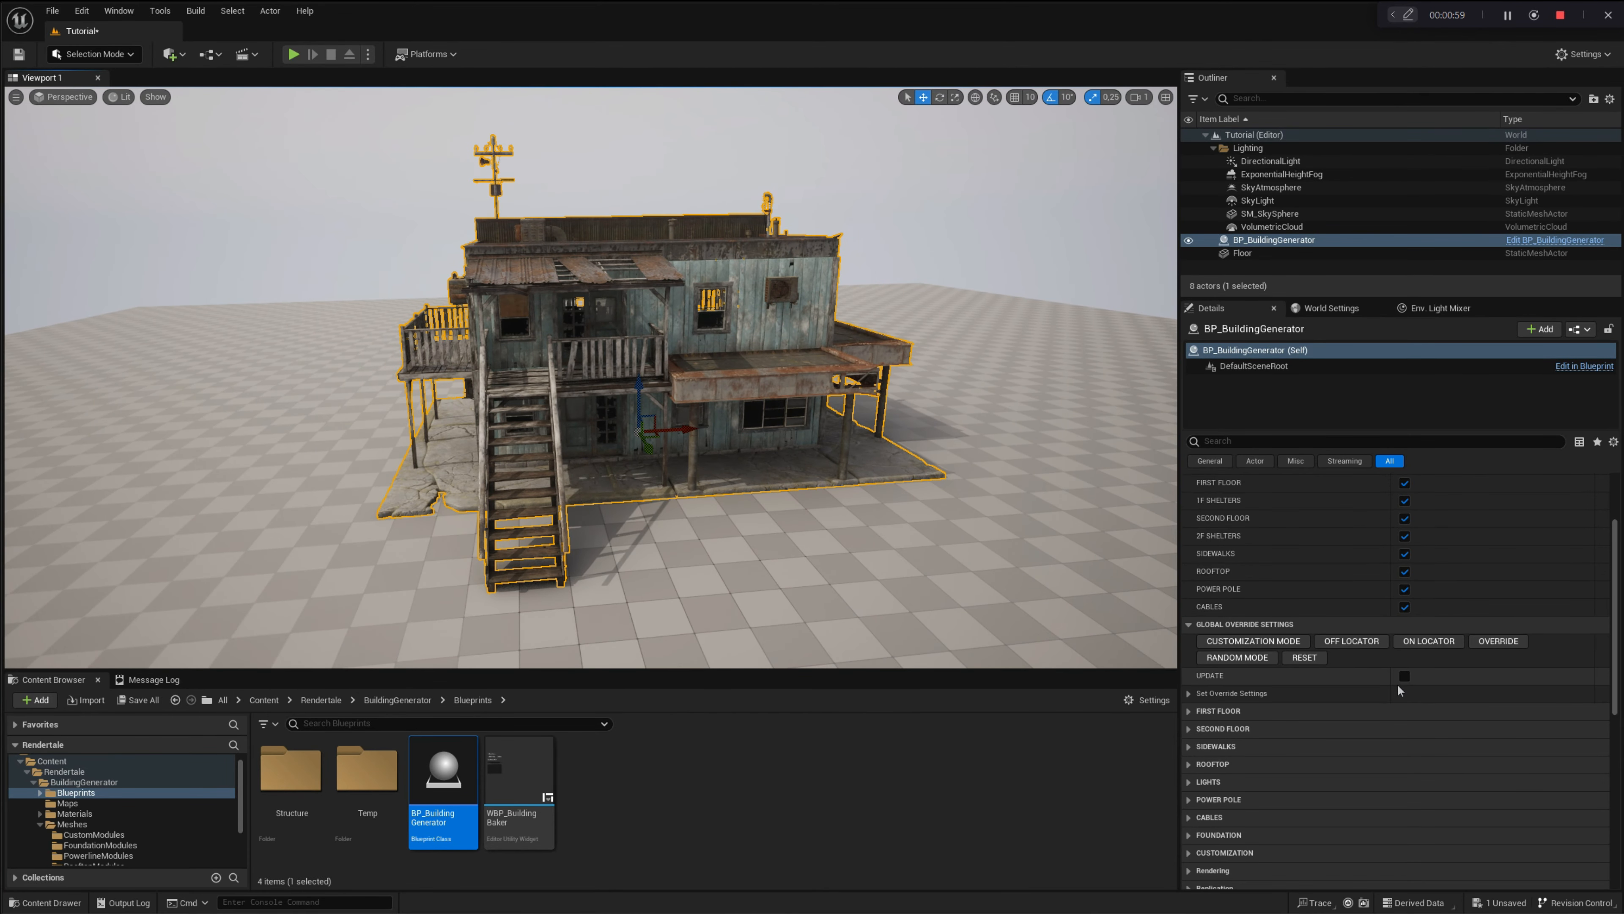
click(1403, 677)
click(1403, 677)
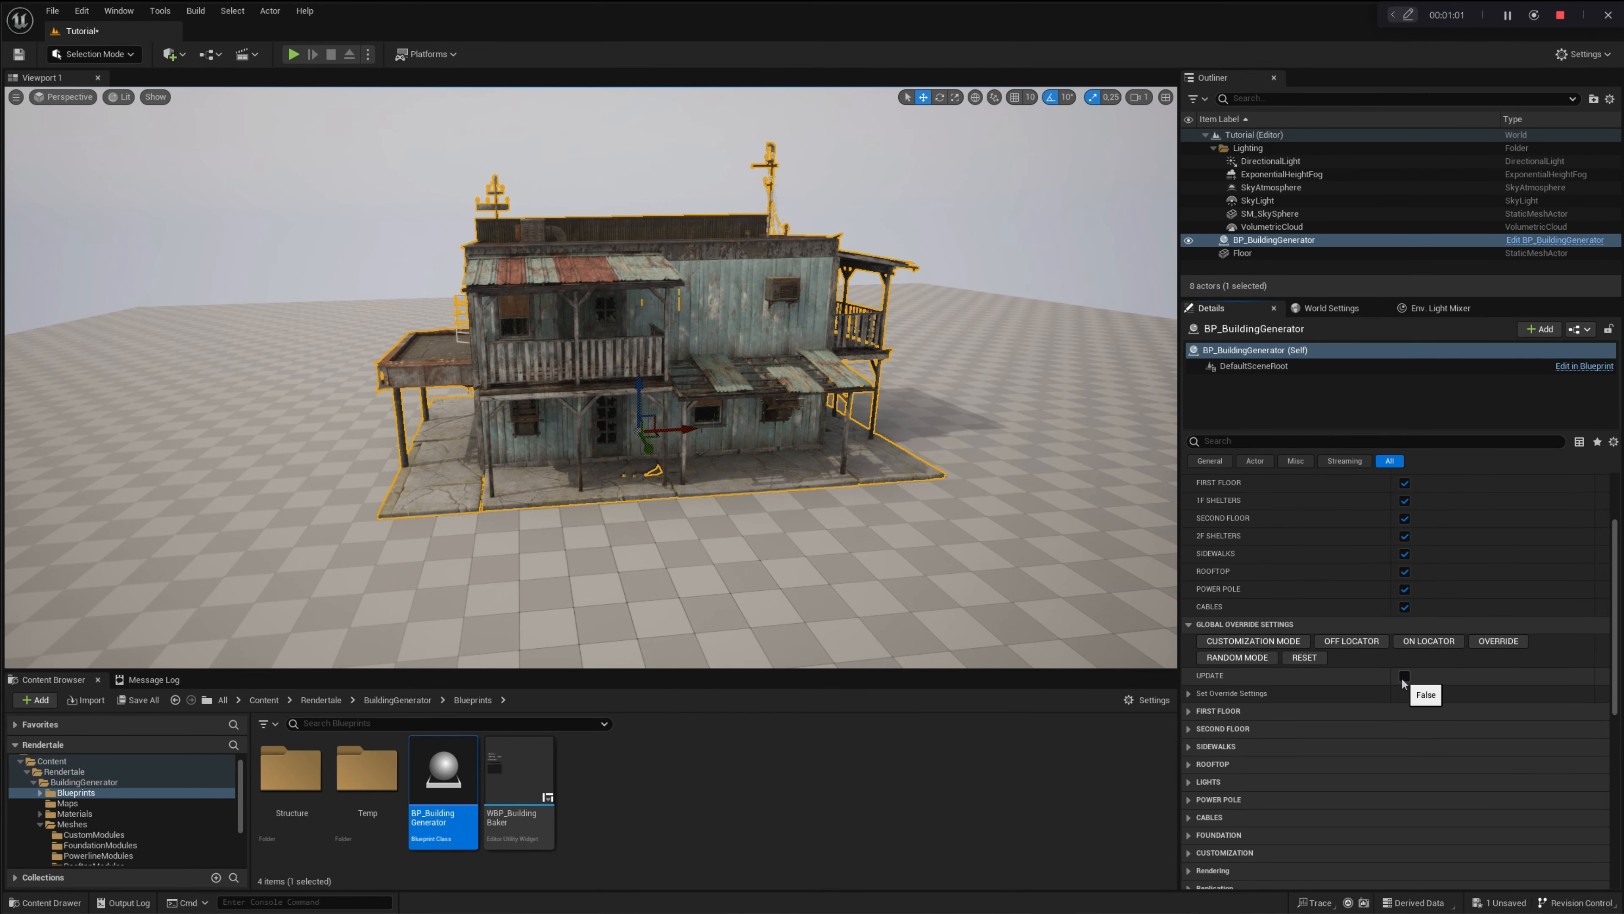
click(1404, 677)
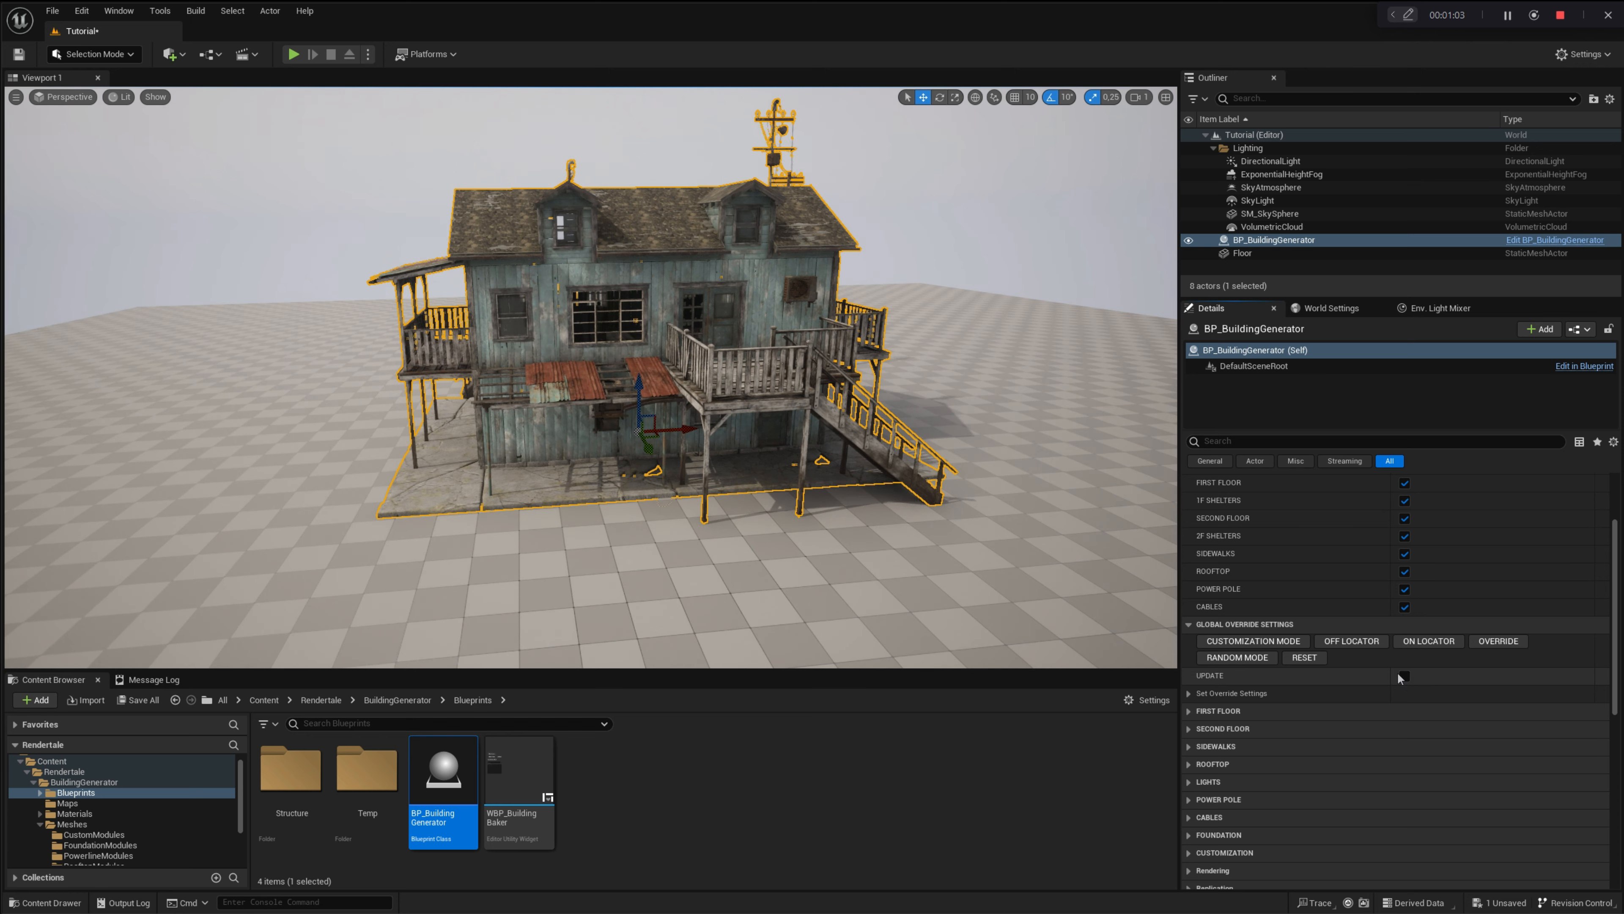
- Reapply random mode to the building and regenerate it repeatedly, inspecting the new variations
click(1239, 658)
click(1403, 677)
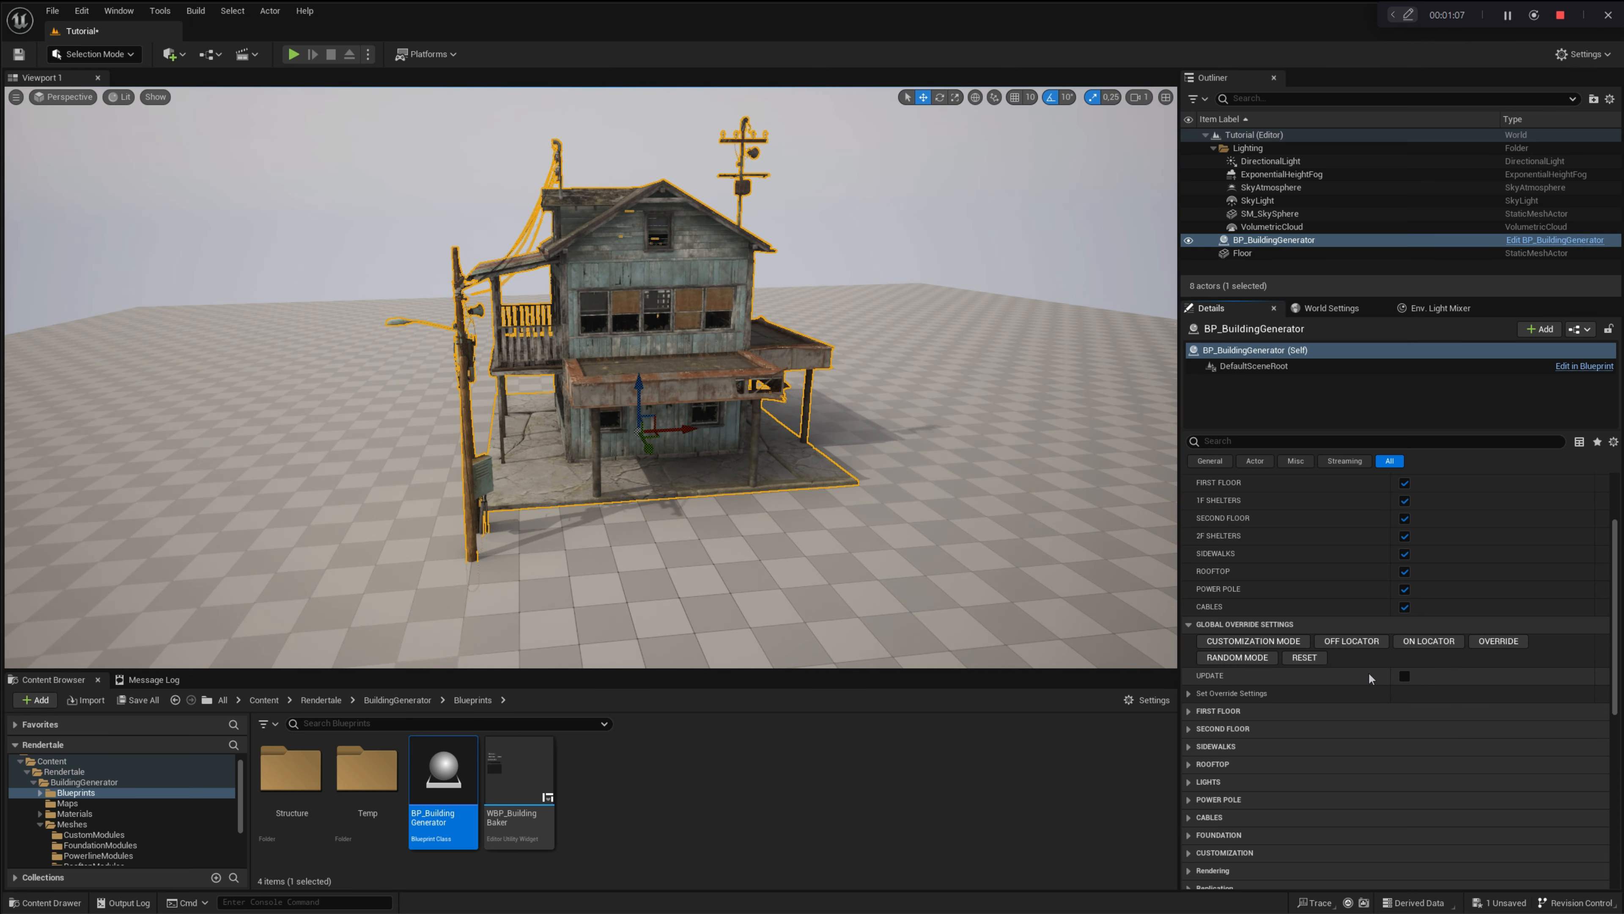
click(1403, 677)
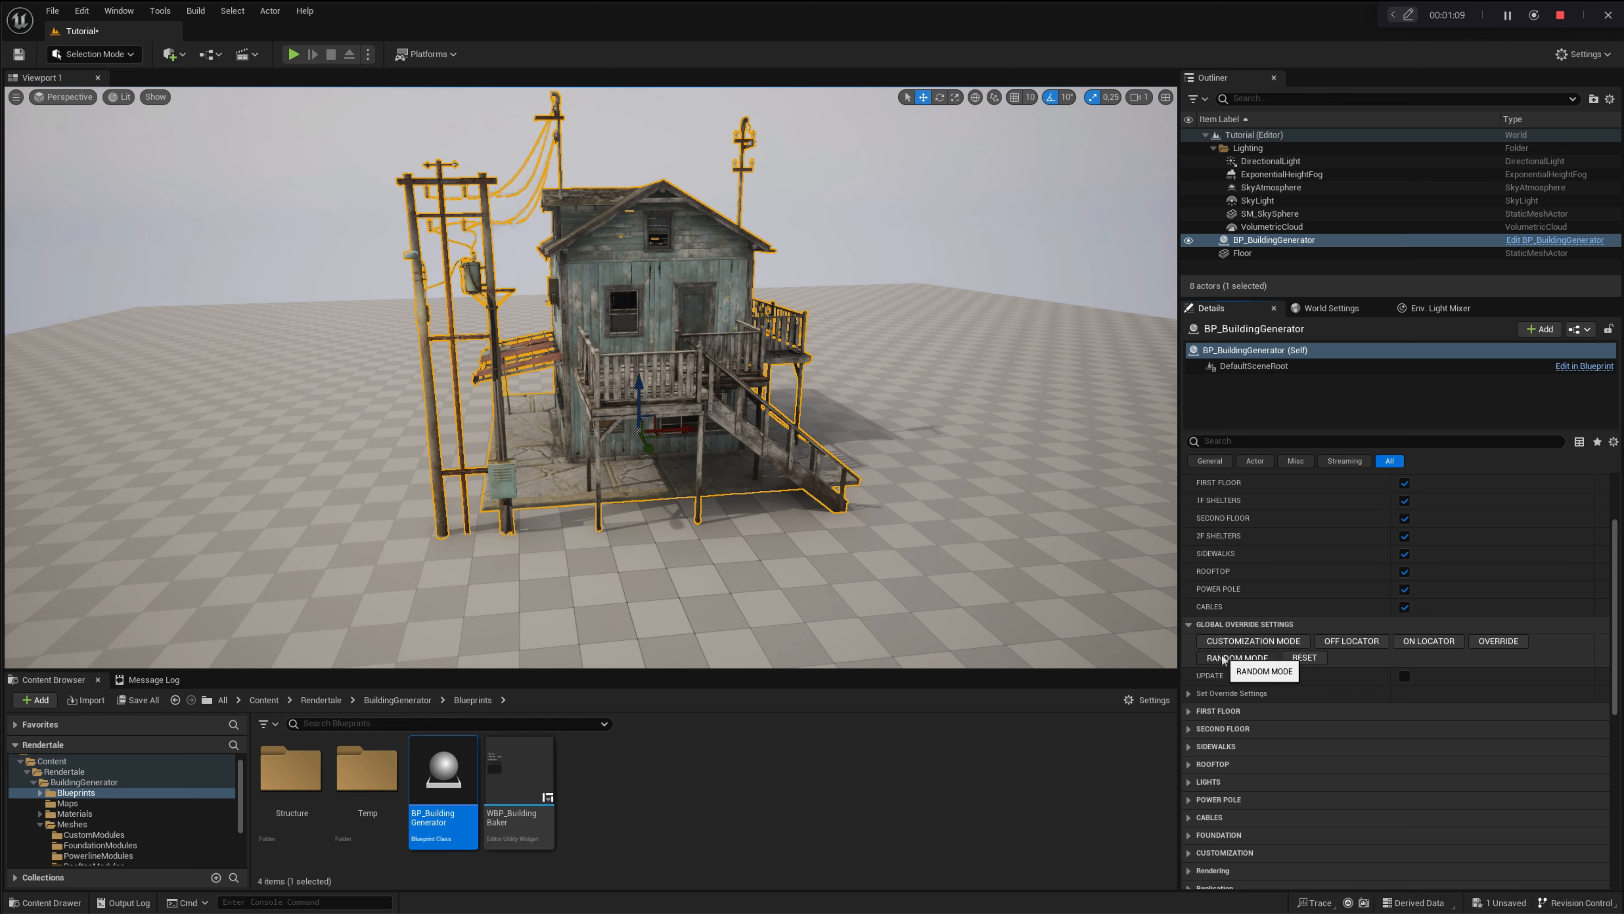
click(1405, 677)
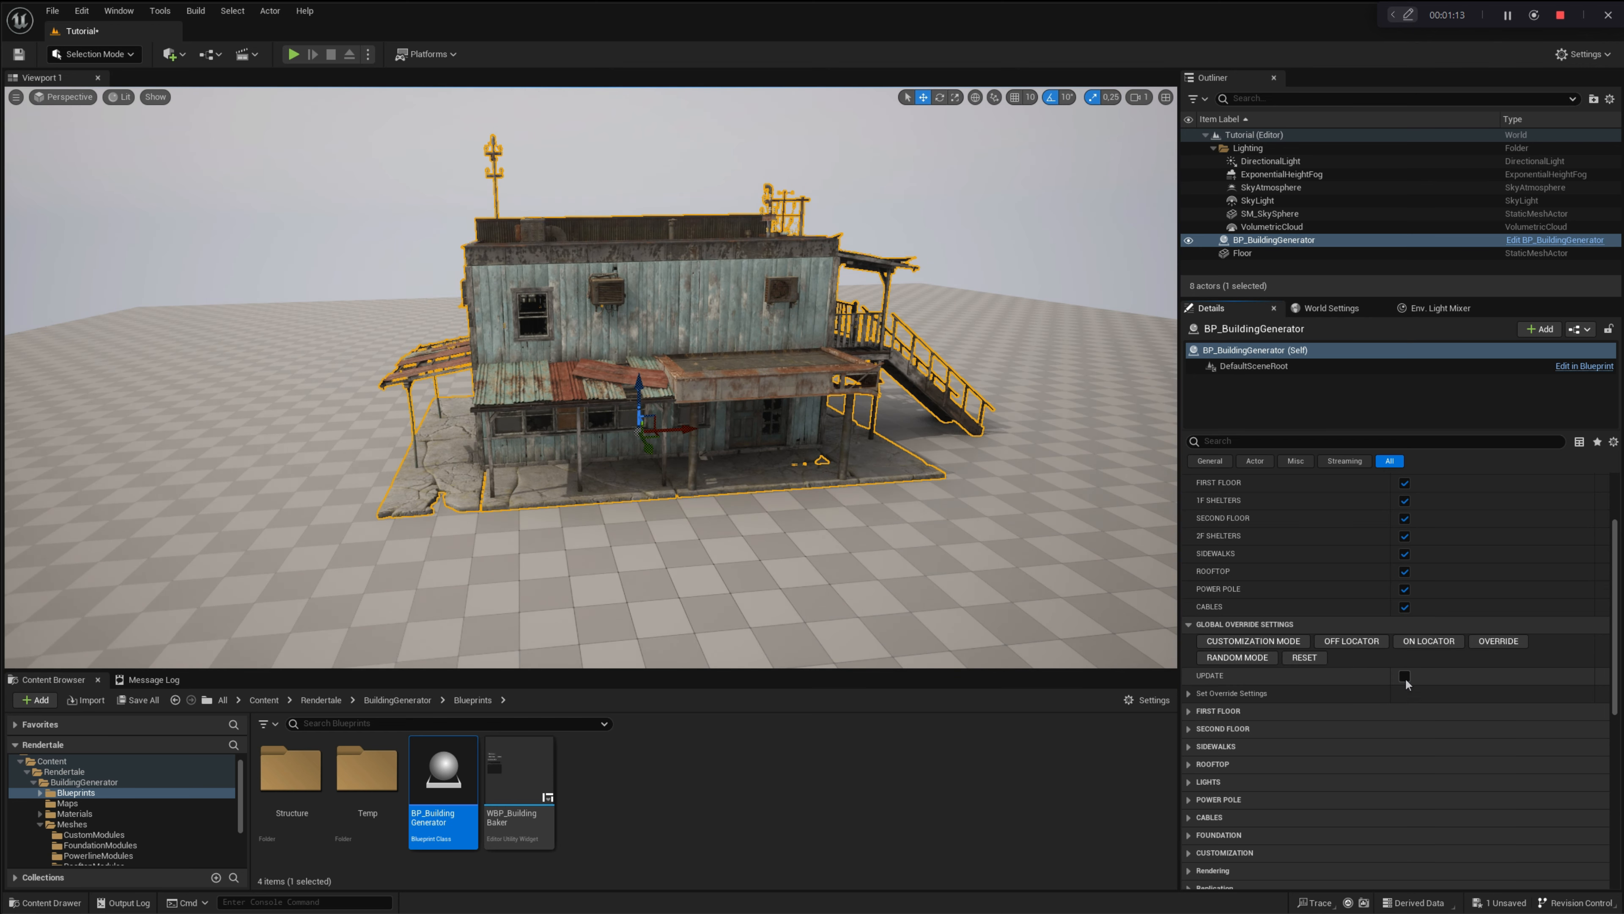
click(1404, 676)
alt+drag(693, 423, 707, 423)
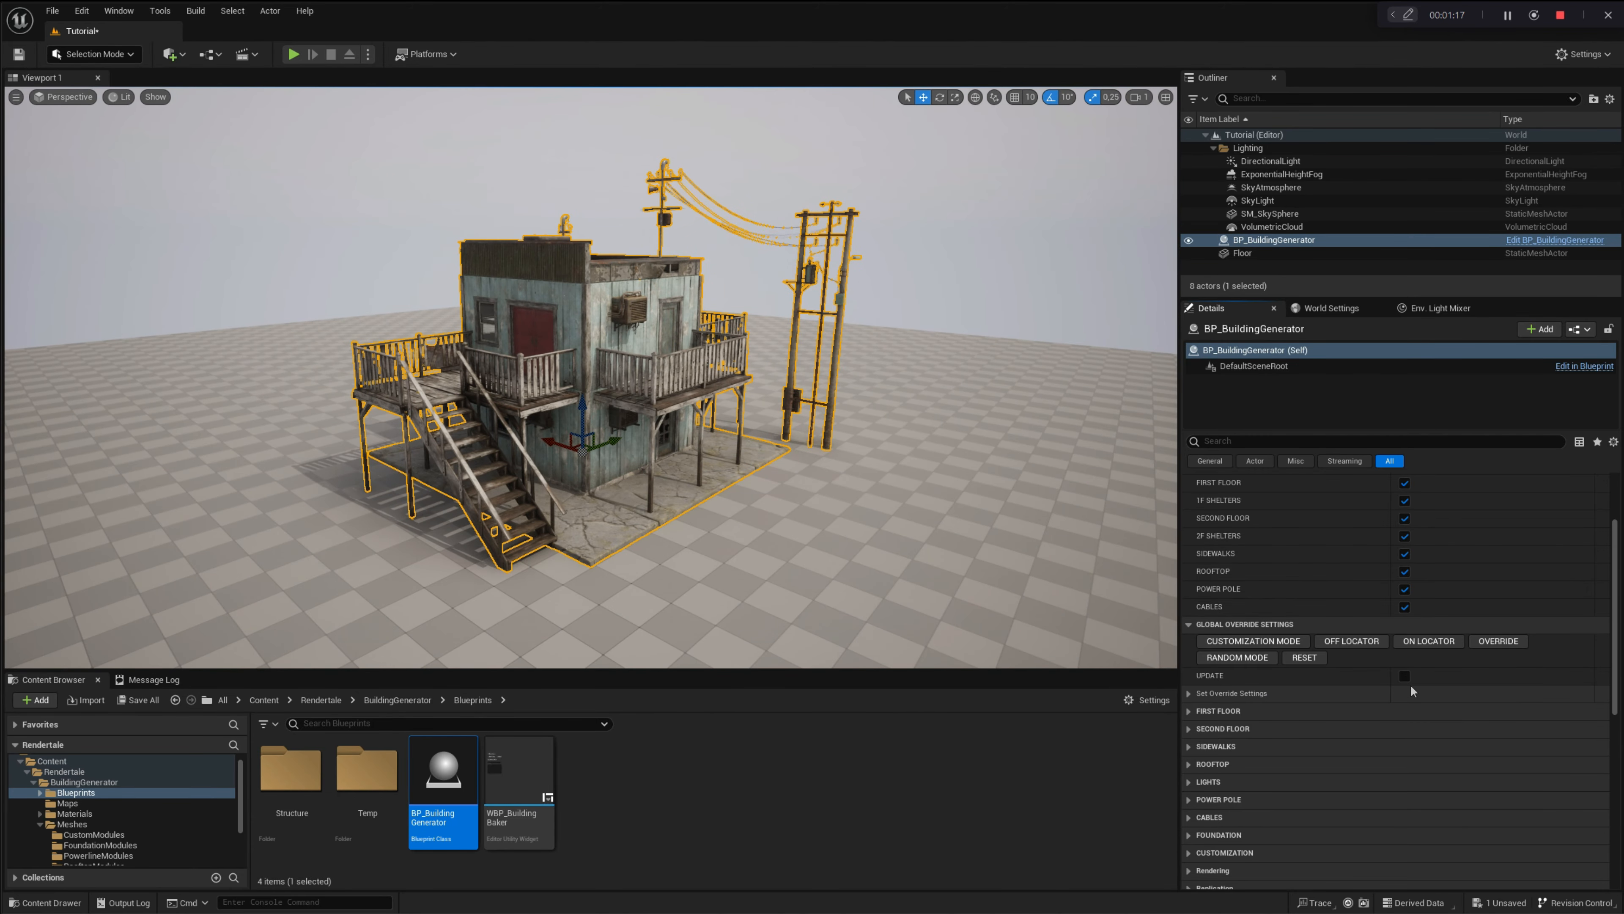
click(1305, 659)
click(1404, 676)
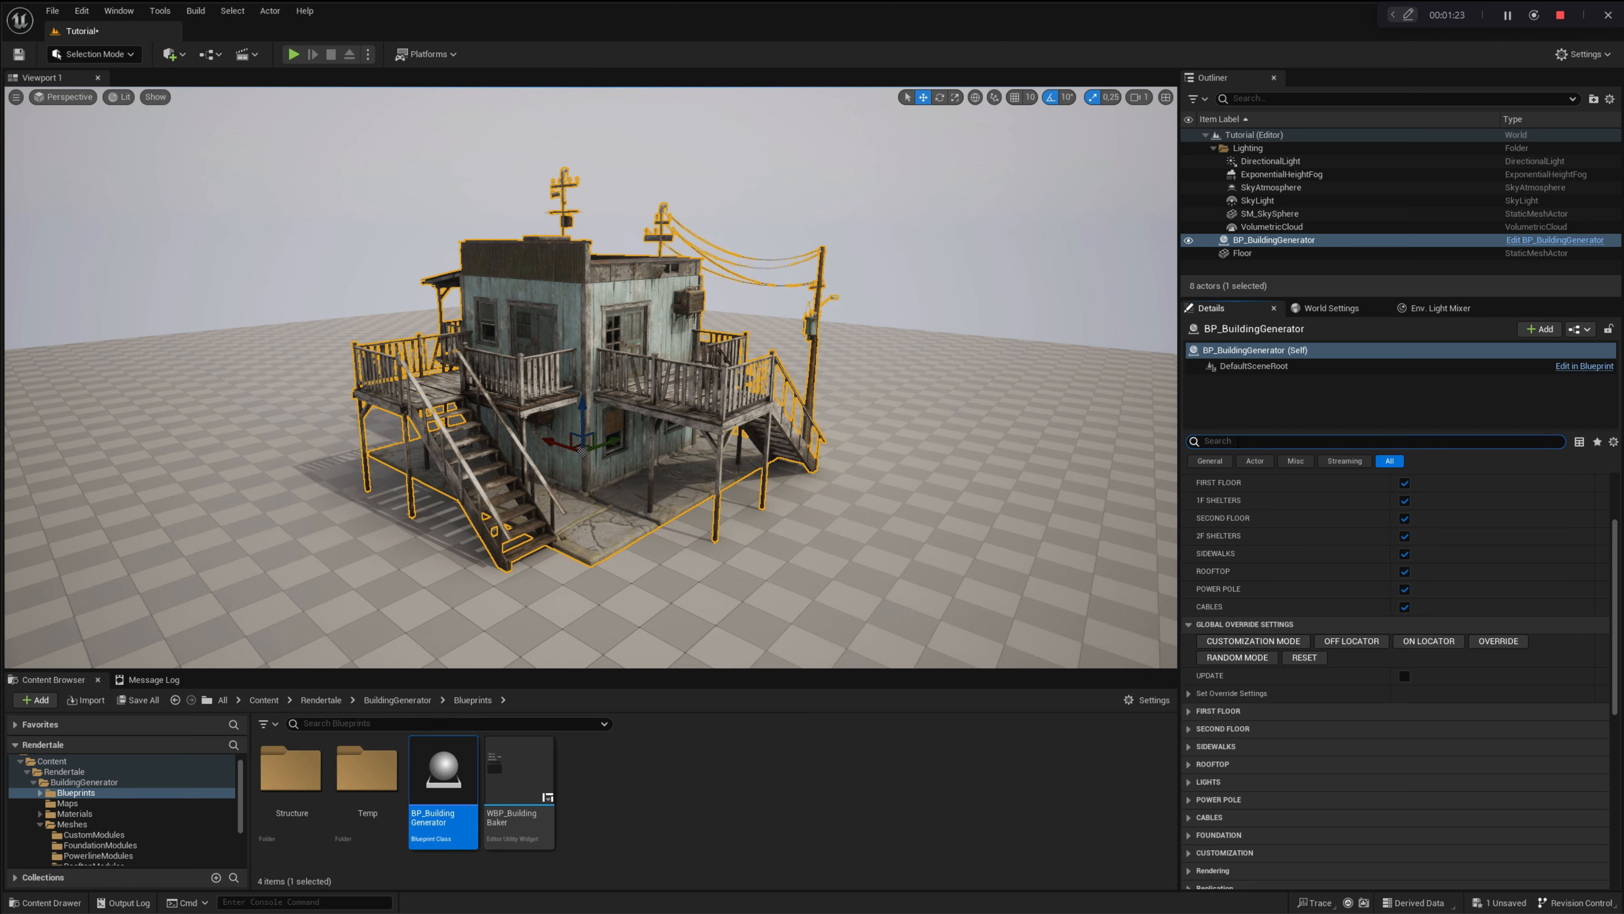
- Filter the building's properties by "distrib", set the 1F Walls mesh distribution to Single, and shift the building along the X axis
text(distrib)
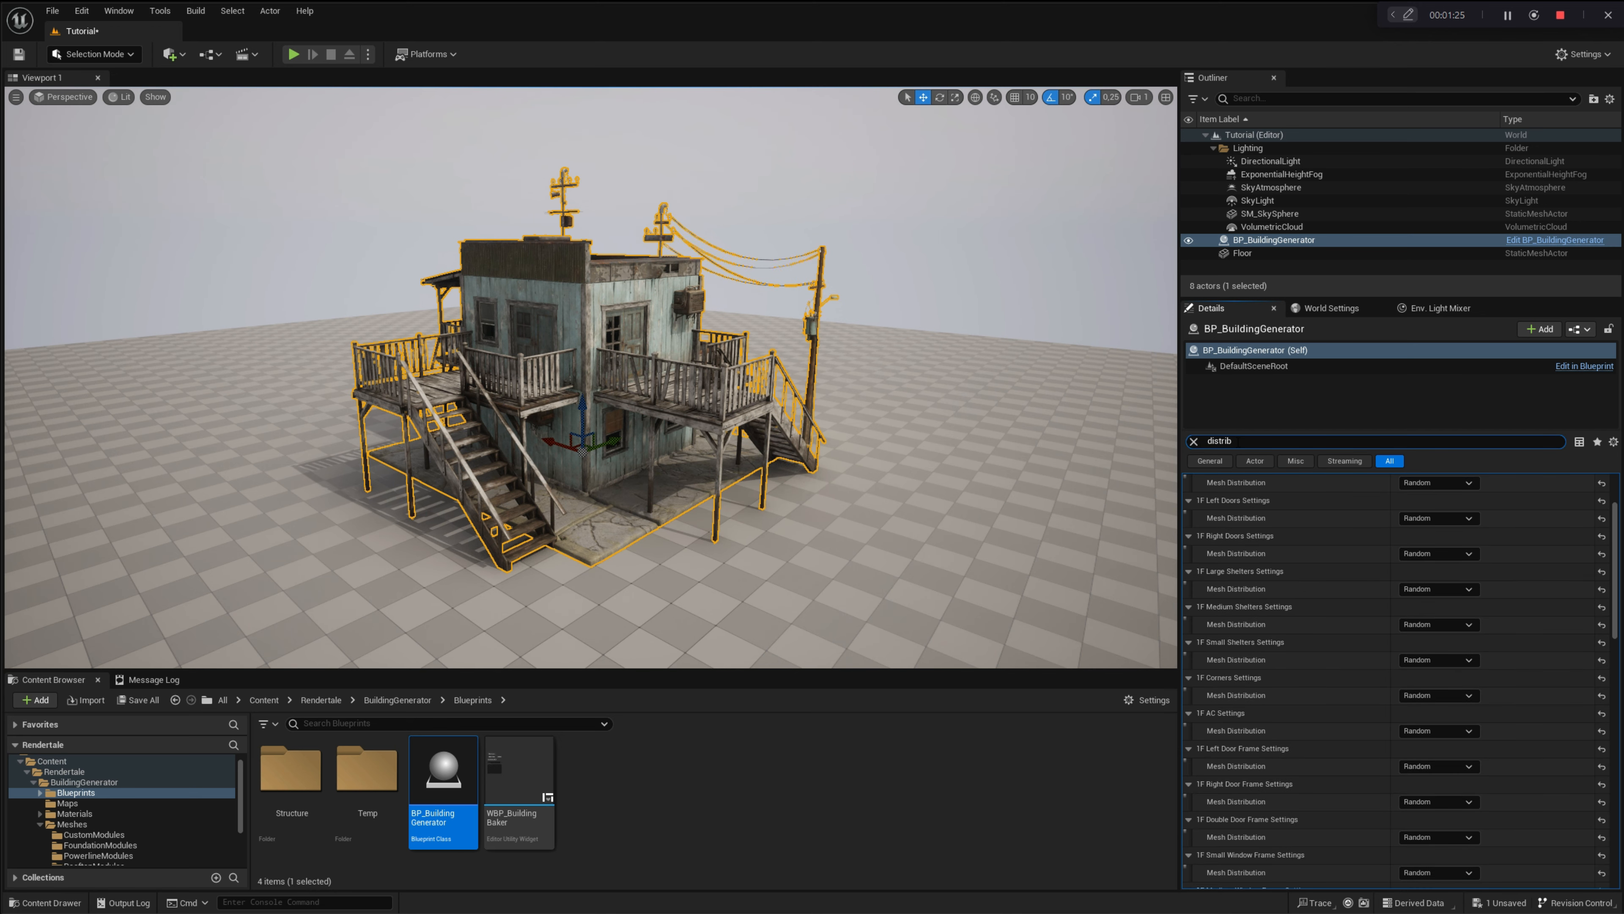
scroll(1316, 613, up, 3)
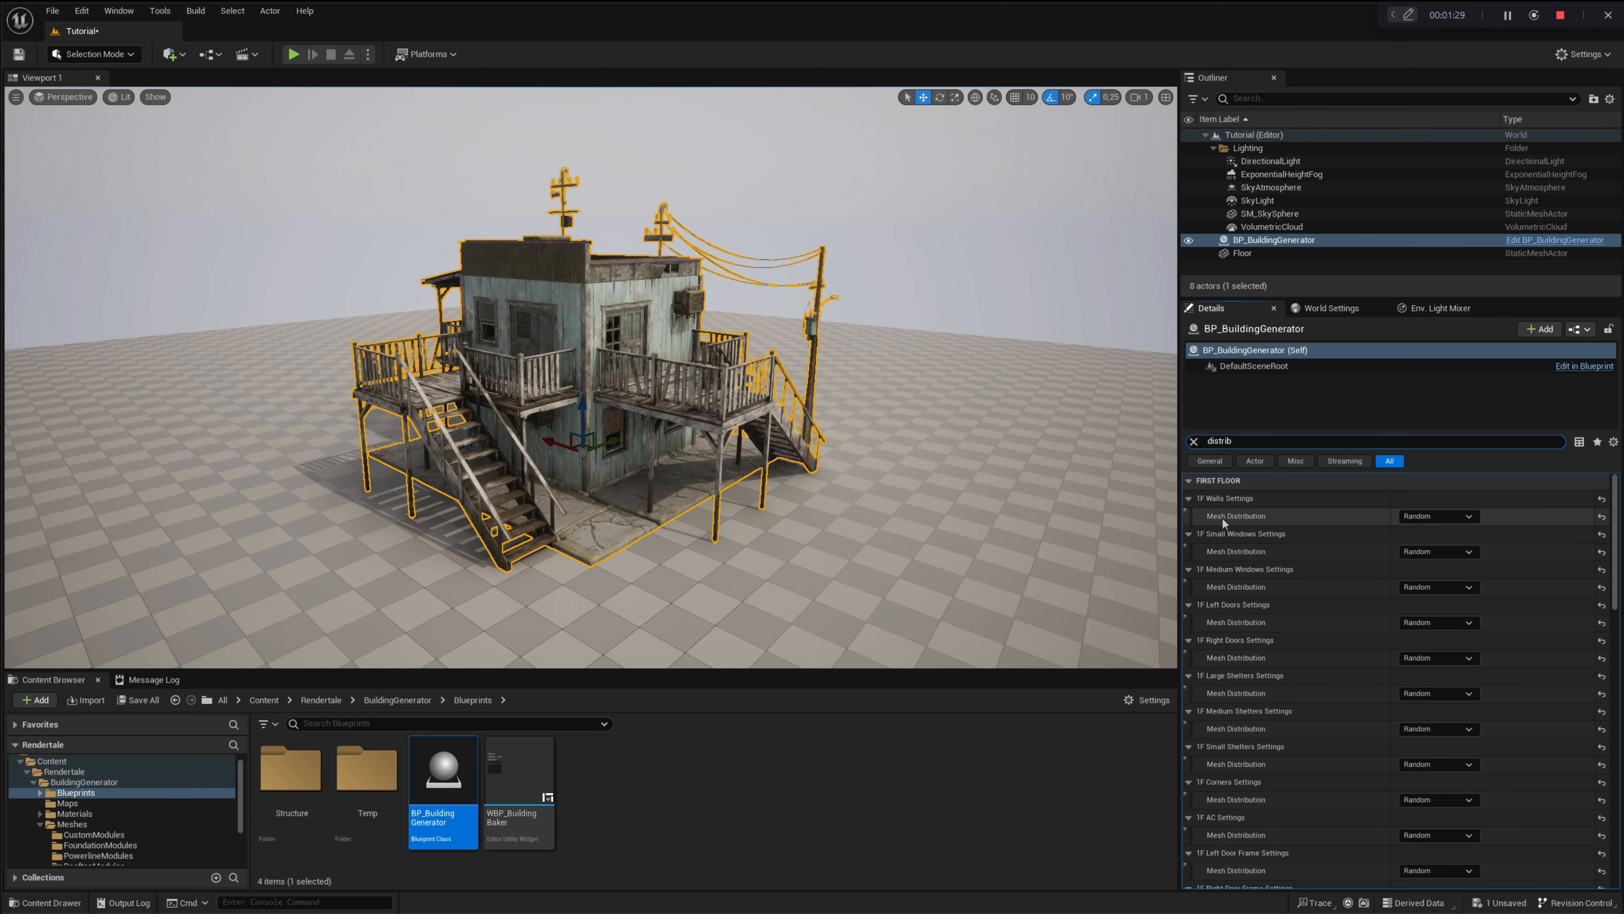
click(1413, 517)
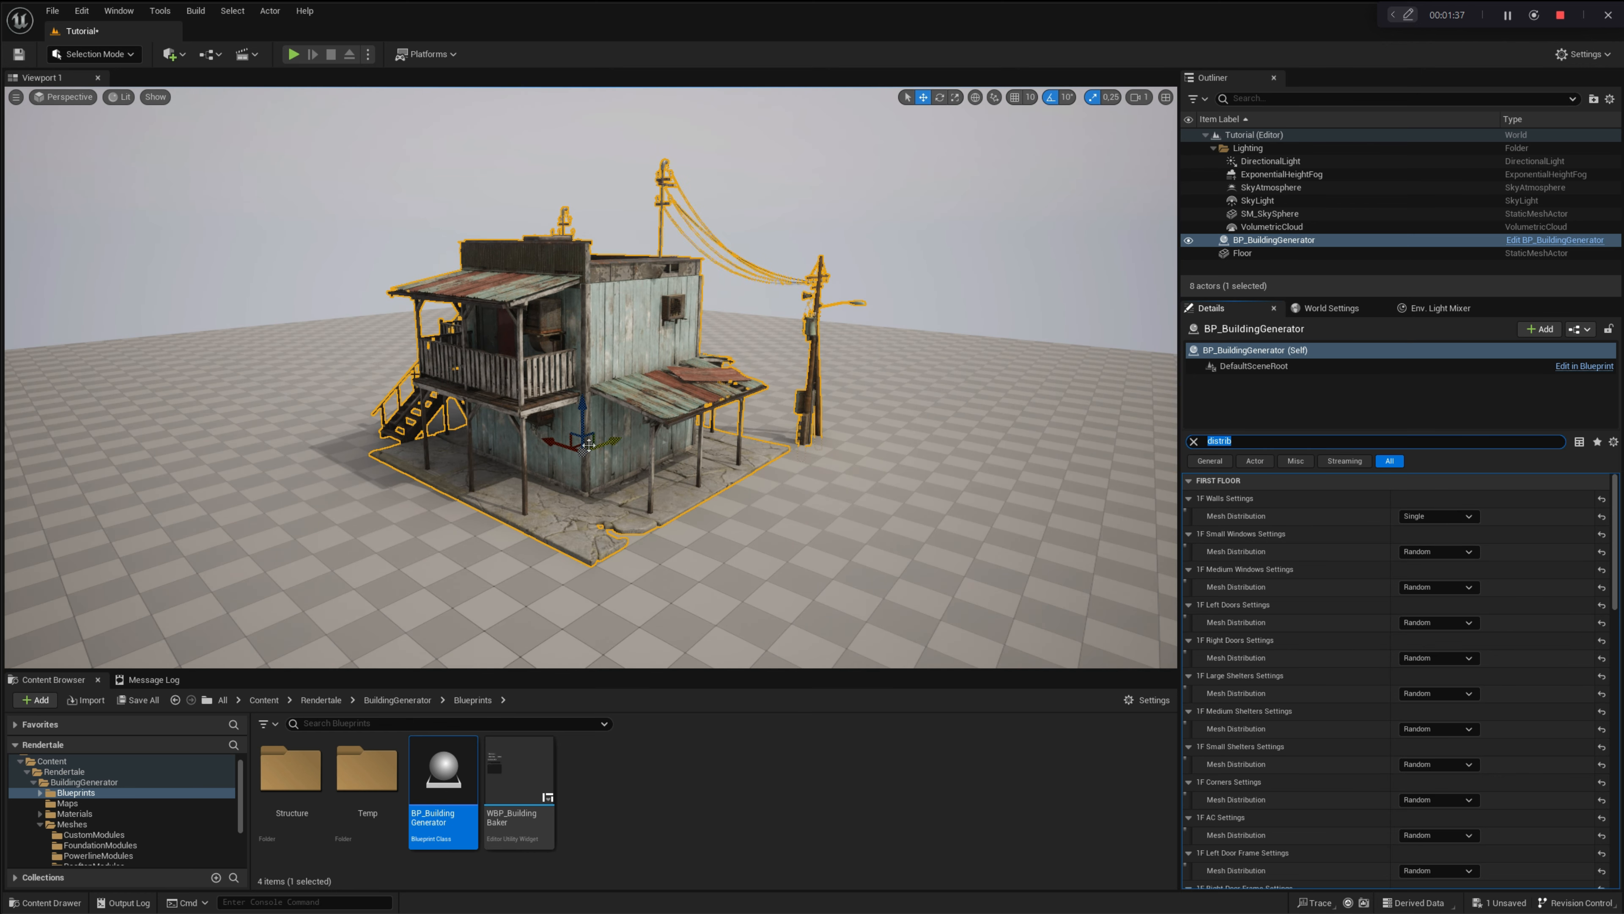
scroll(550, 448, up, 6)
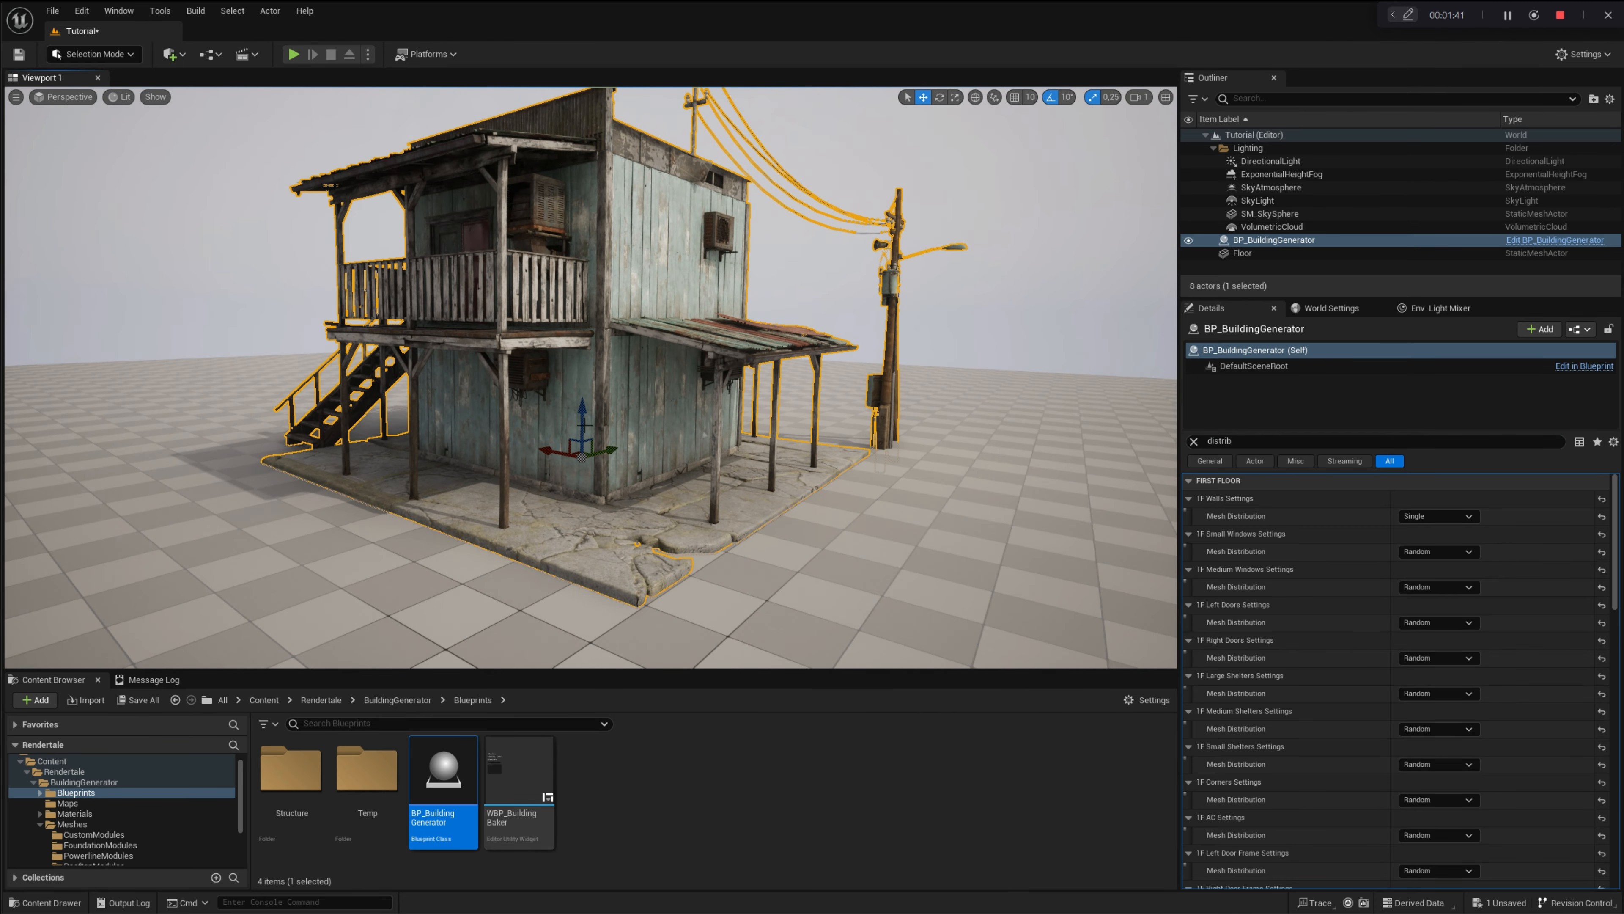
mouse_move(557, 452)
mouse_down()
mouse_move(505, 440)
mouse_move(543, 452)
mouse_move(530, 449)
mouse_move(565, 426)
mouse_up()
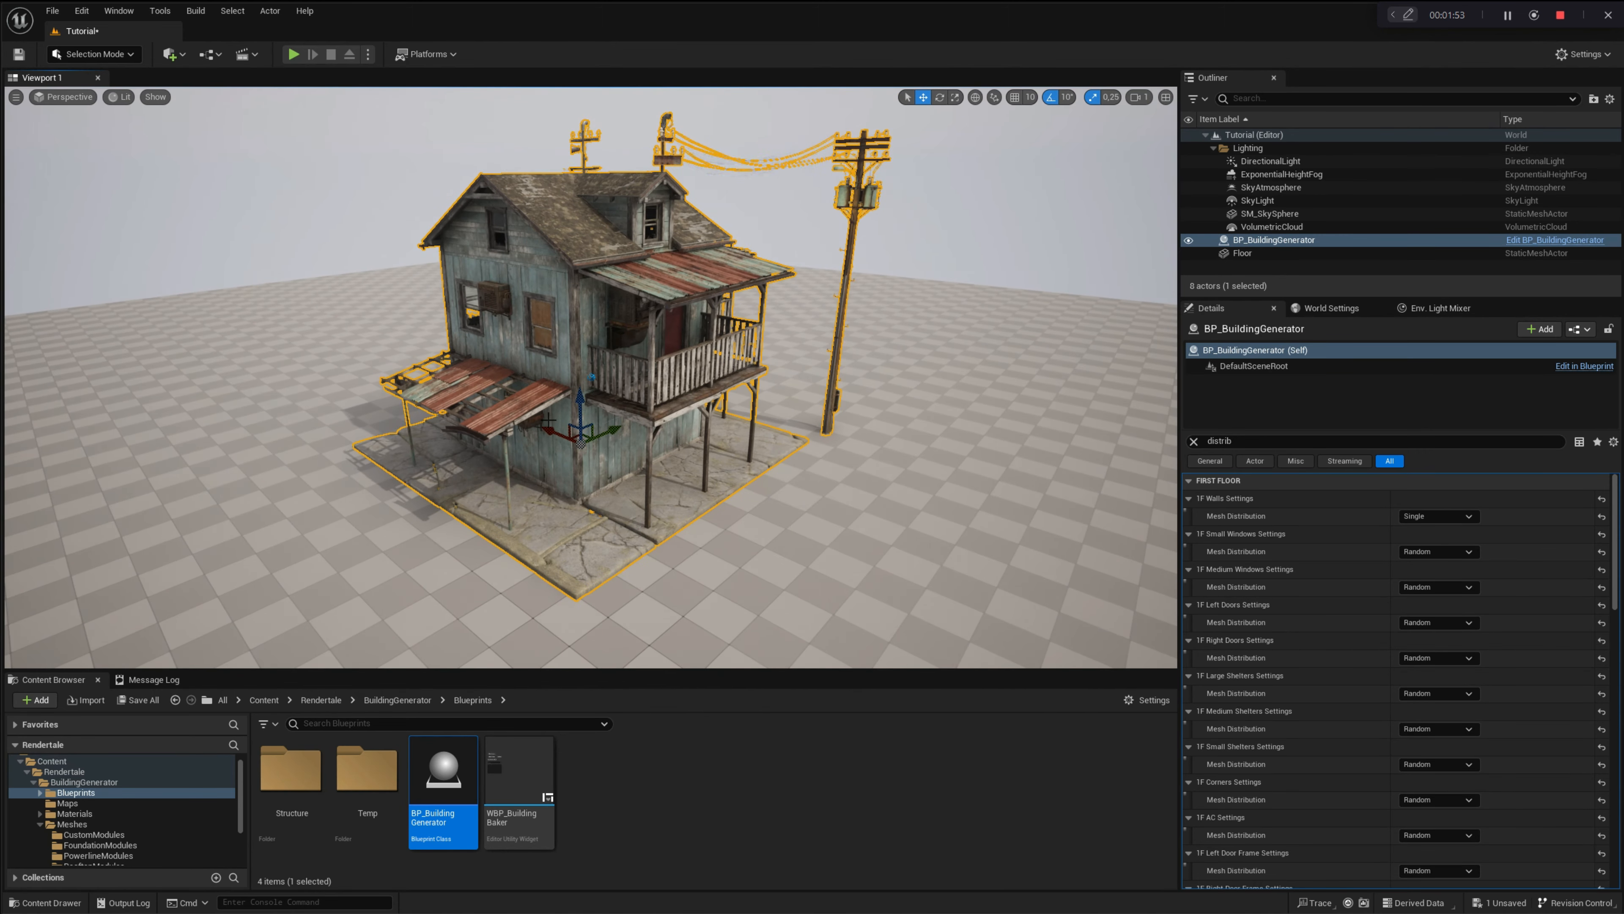
- Reset the building generator's settings with an update and move the building along the X axis to about -17.39
click(1193, 441)
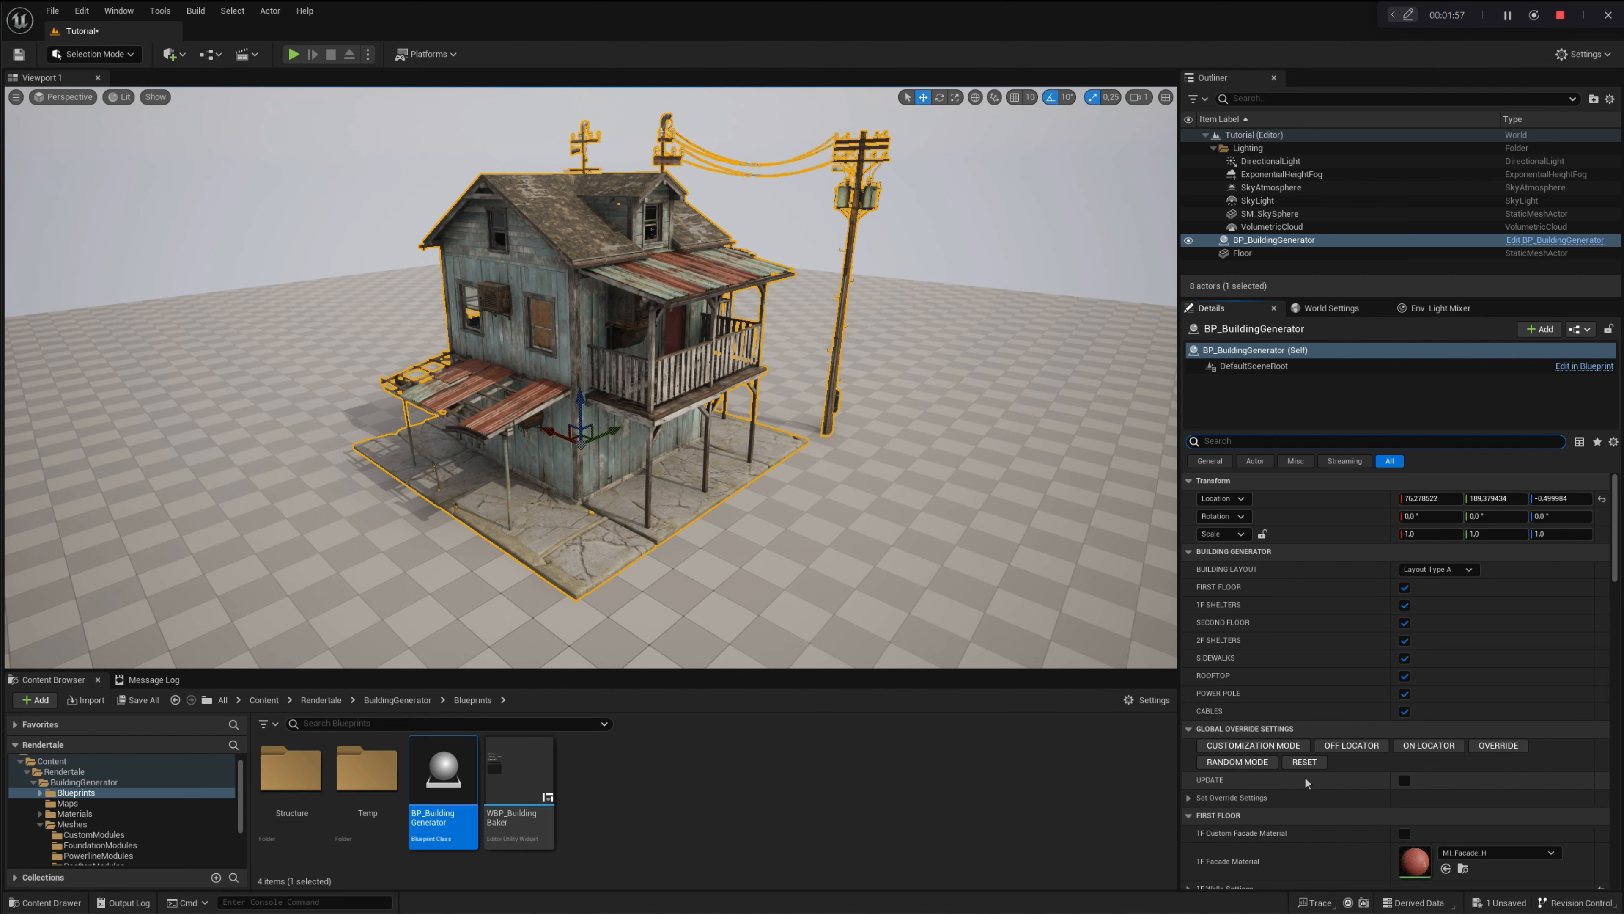
click(1309, 763)
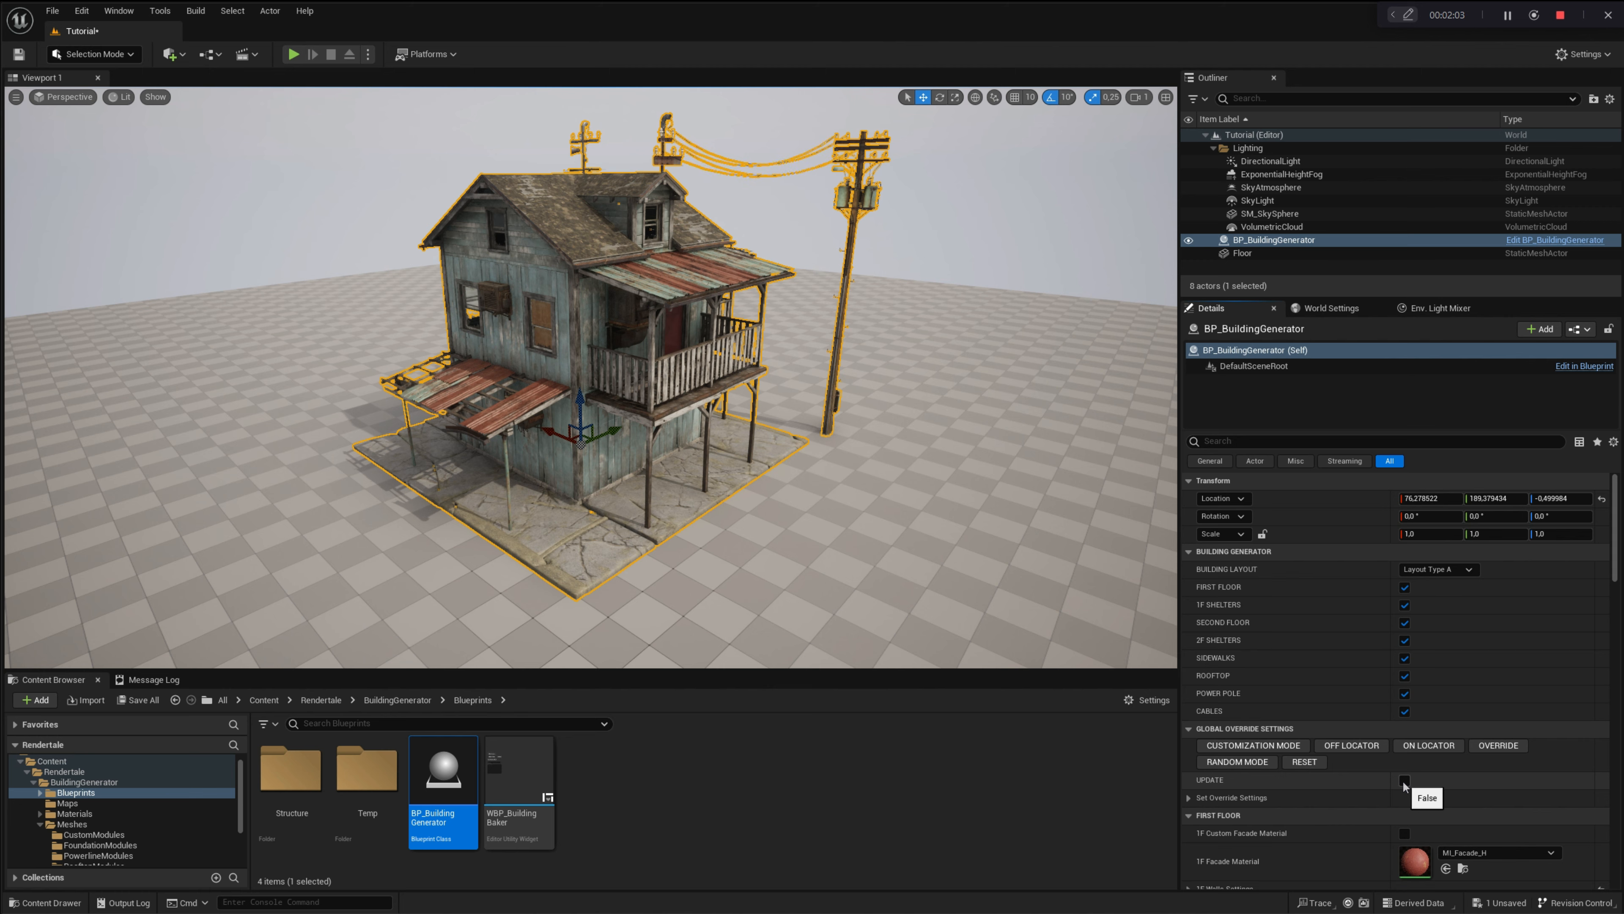
click(1405, 780)
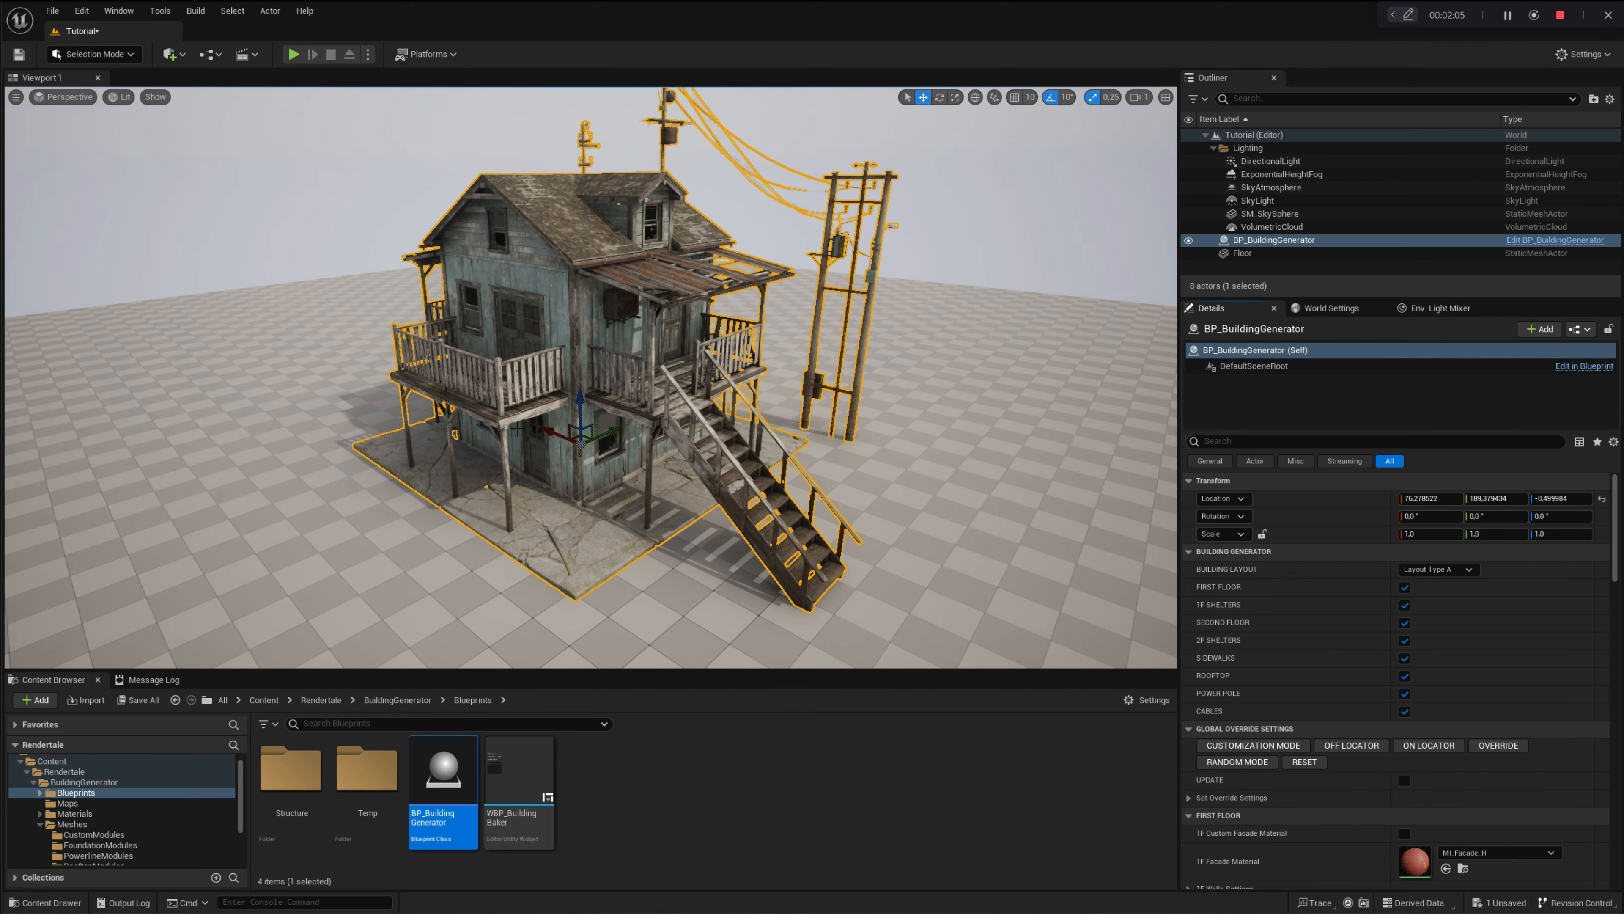
mouse_move(556, 435)
mouse_down()
mouse_move(539, 438)
mouse_move(578, 450)
mouse_up()
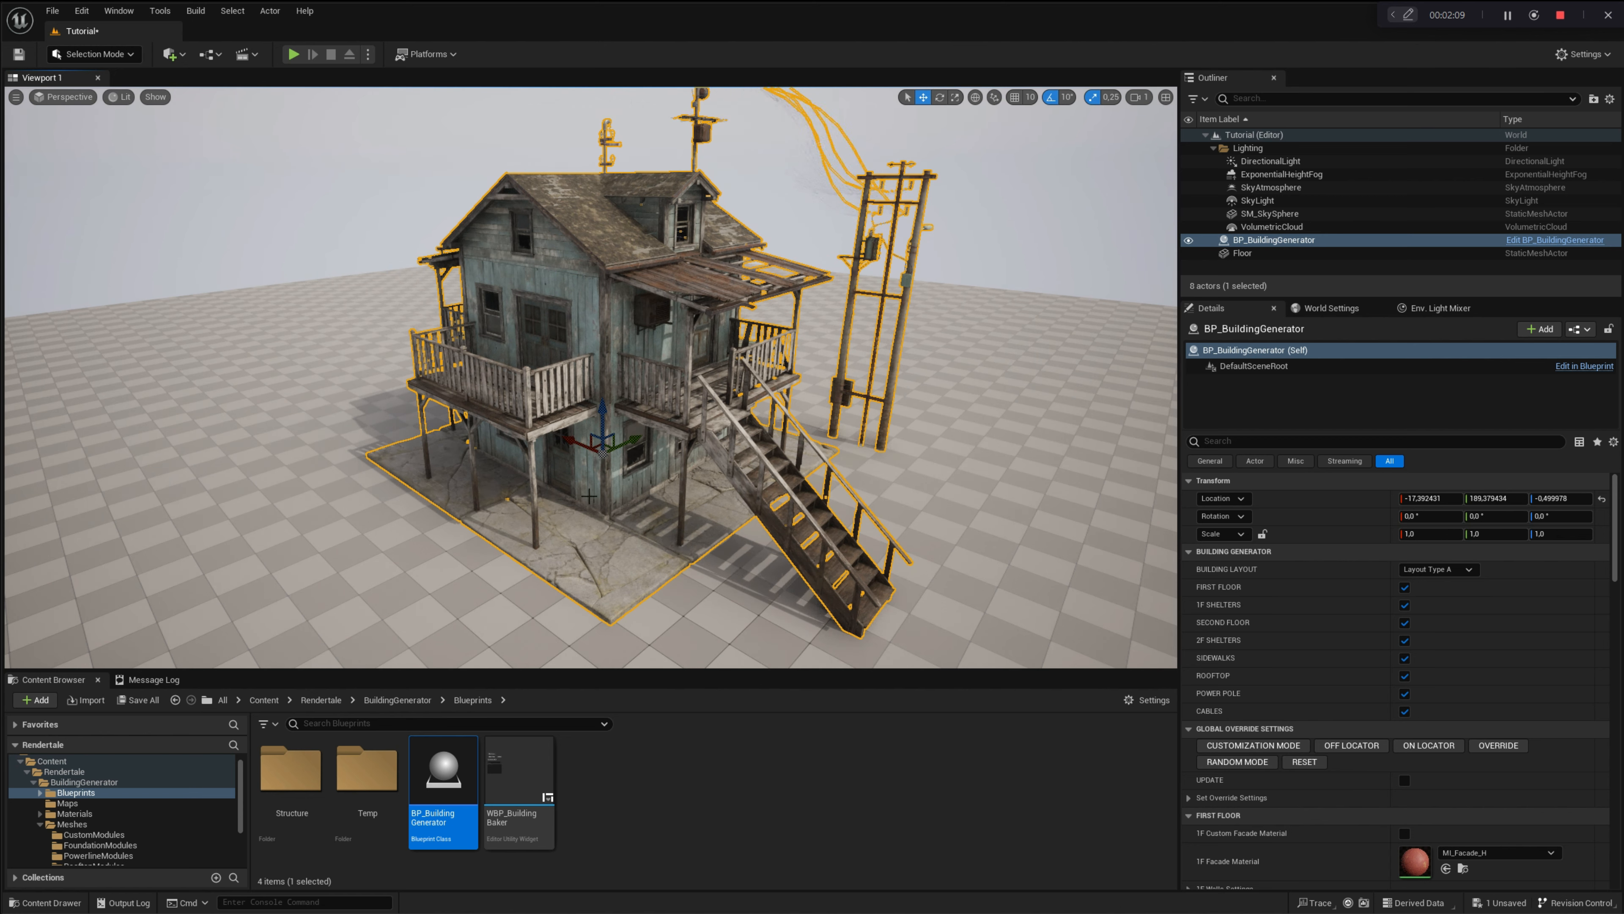
right_drag(632, 450, 630, 441)
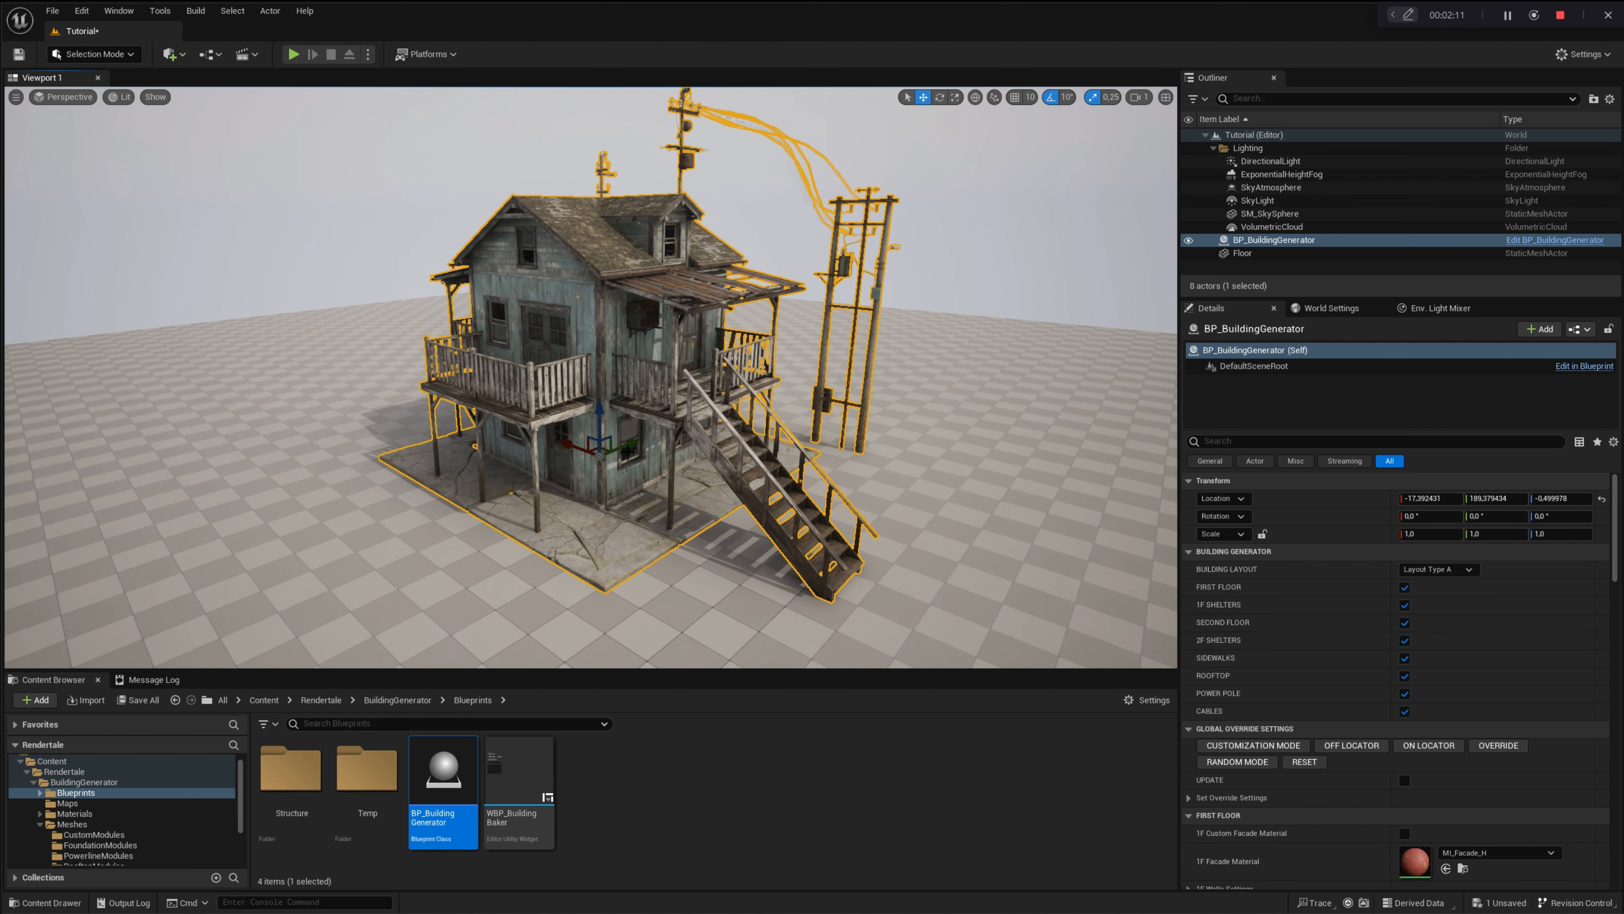
- Enable Override Material in the global override settings with the AnimSharingBlue material, and apply it to the building with an update
scroll(1349, 745, down, 5)
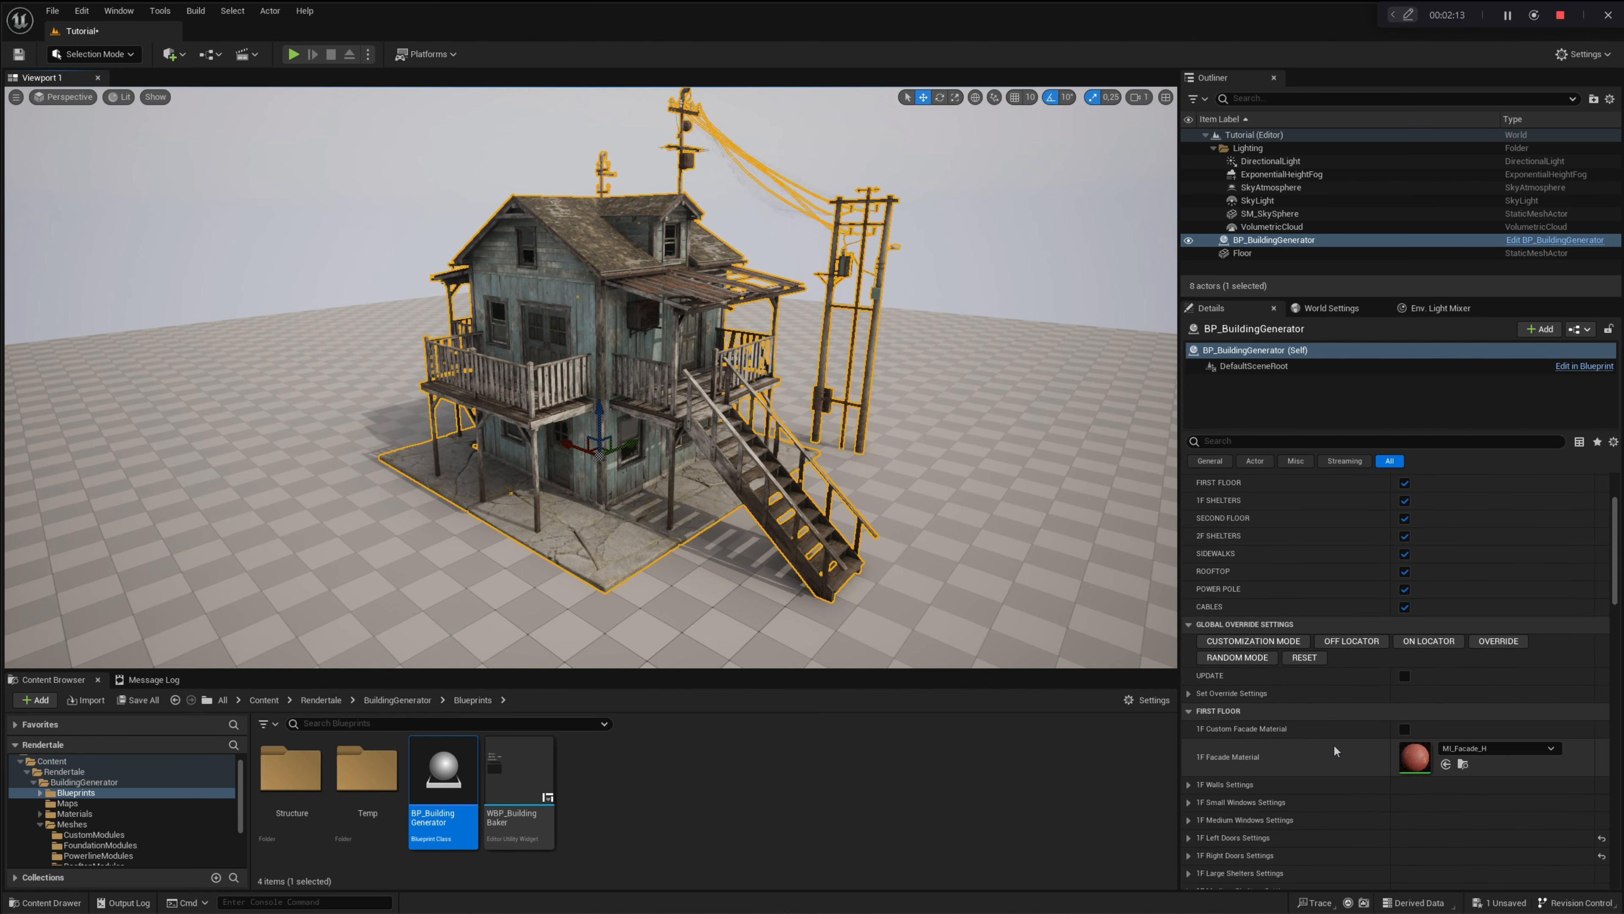
click(1189, 651)
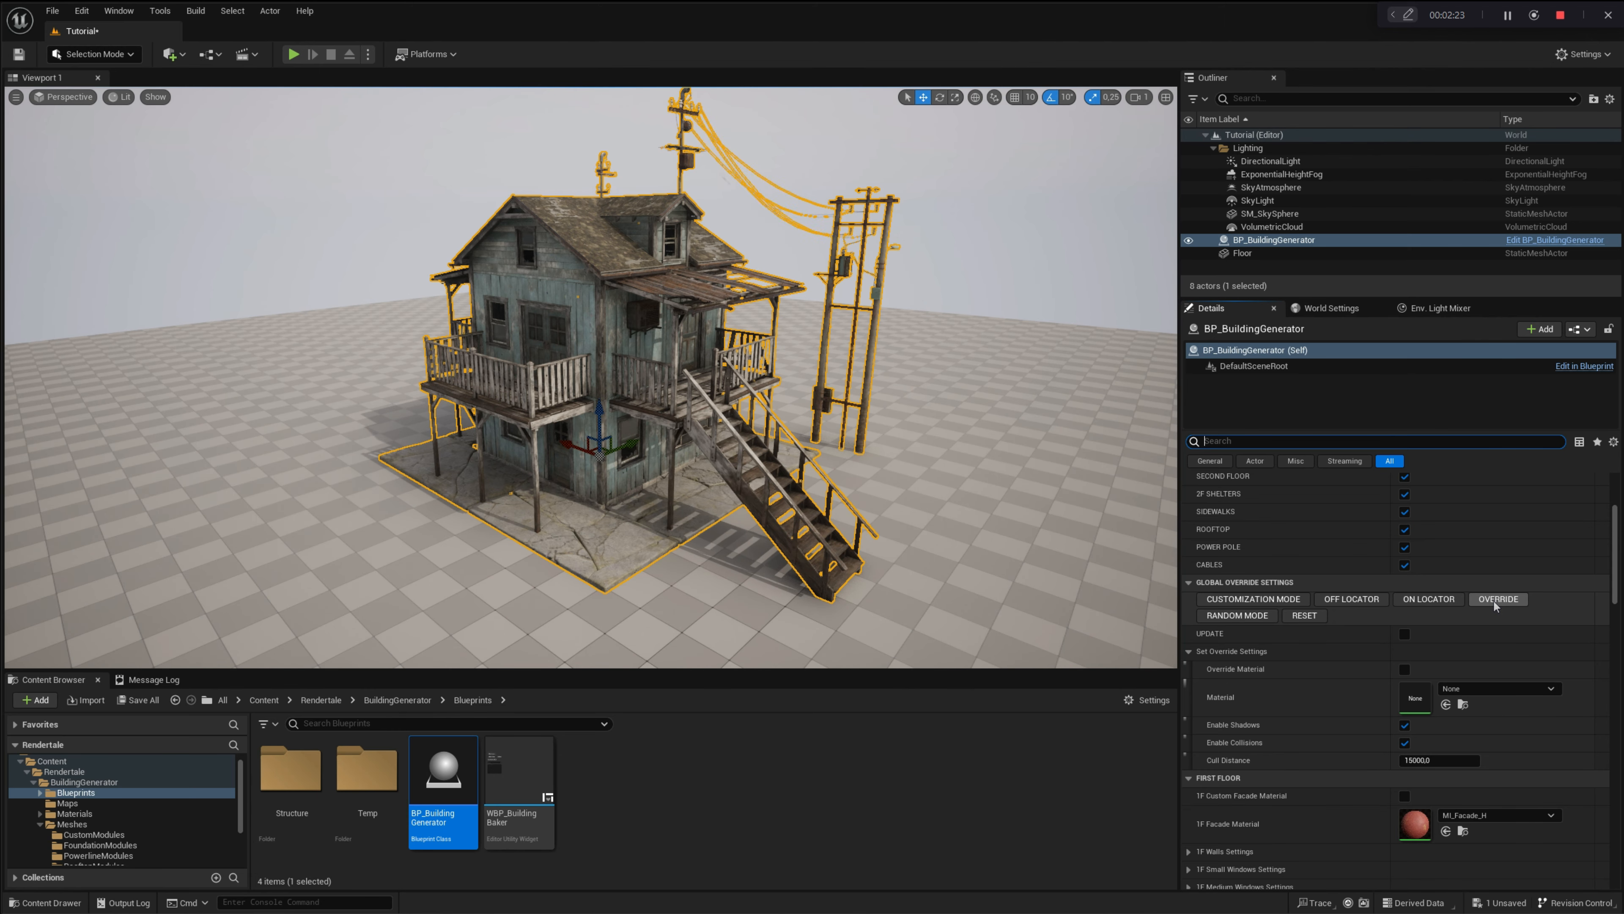
click(1407, 669)
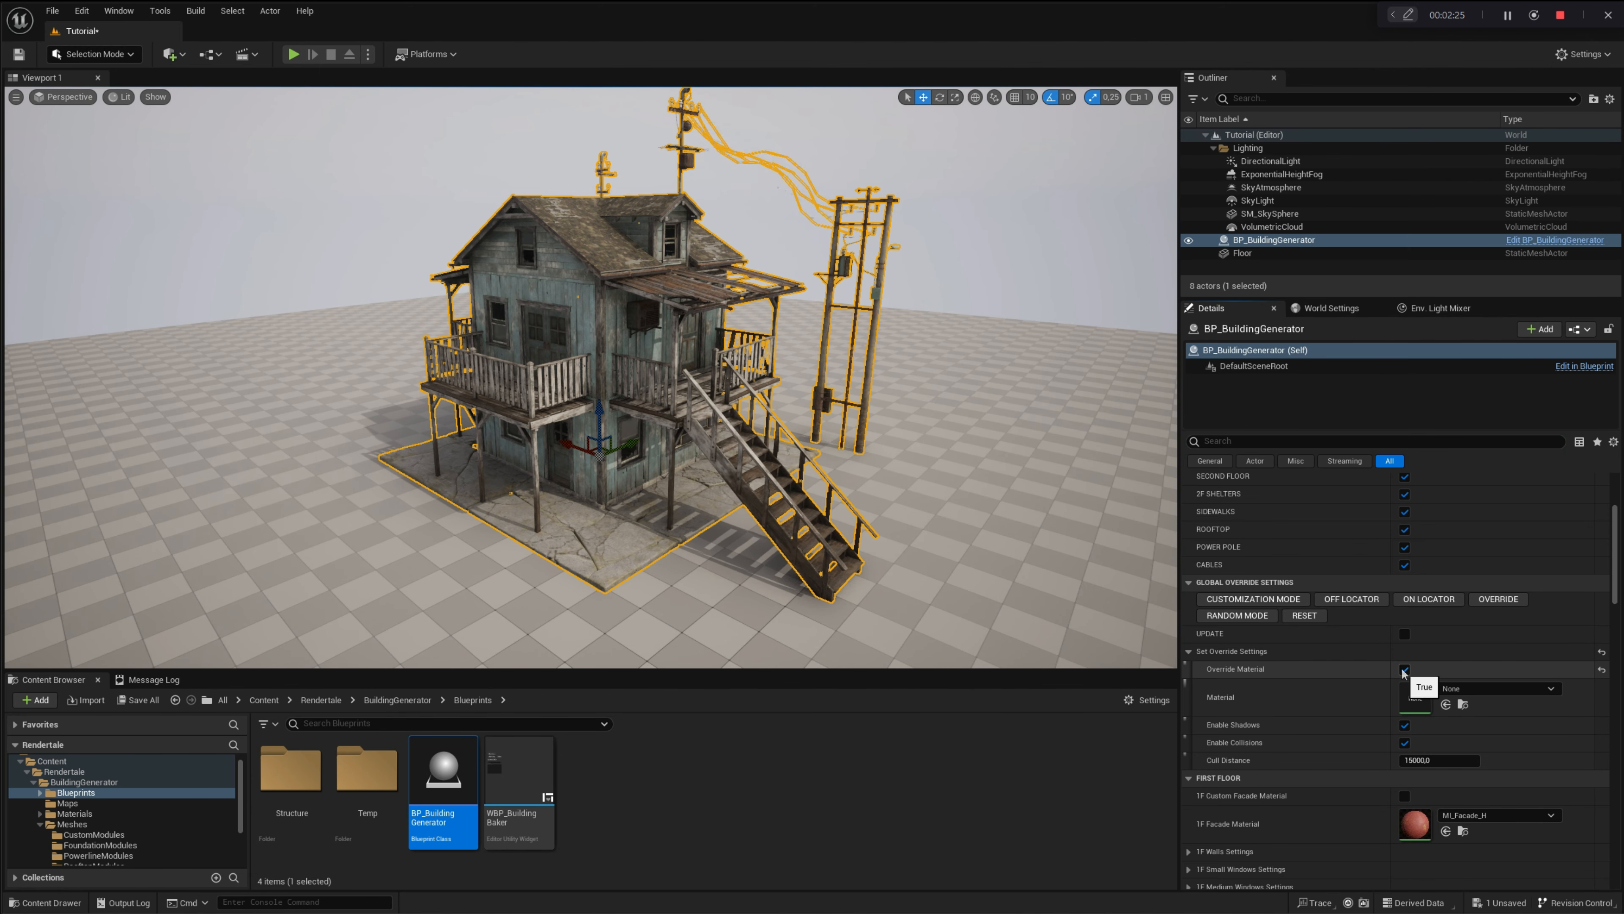
click(1482, 690)
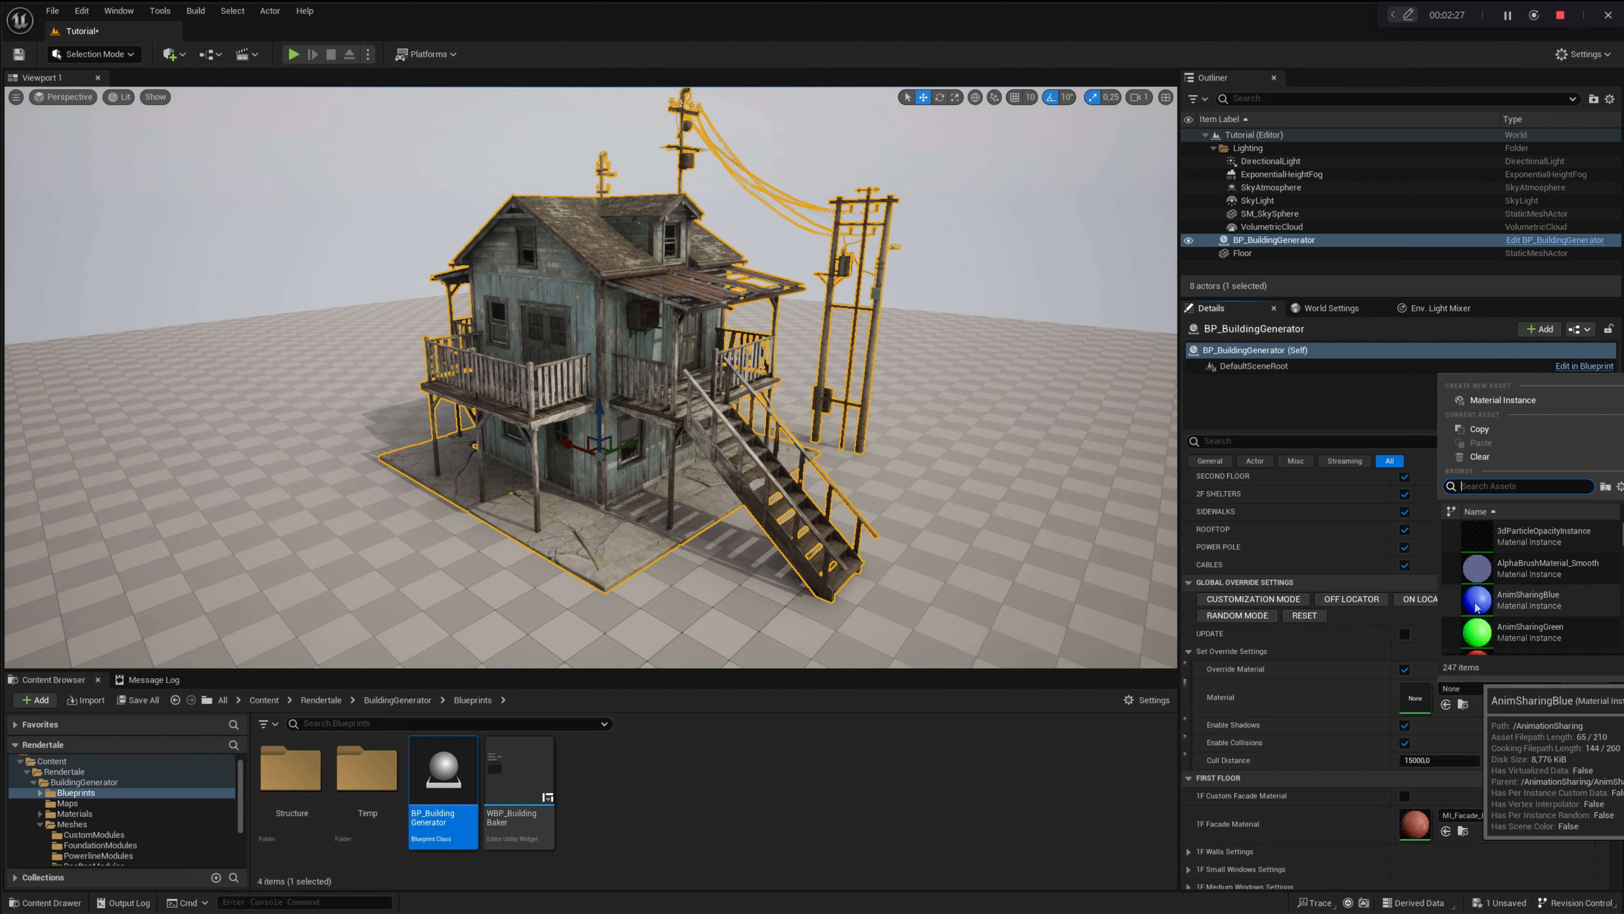
click(1528, 599)
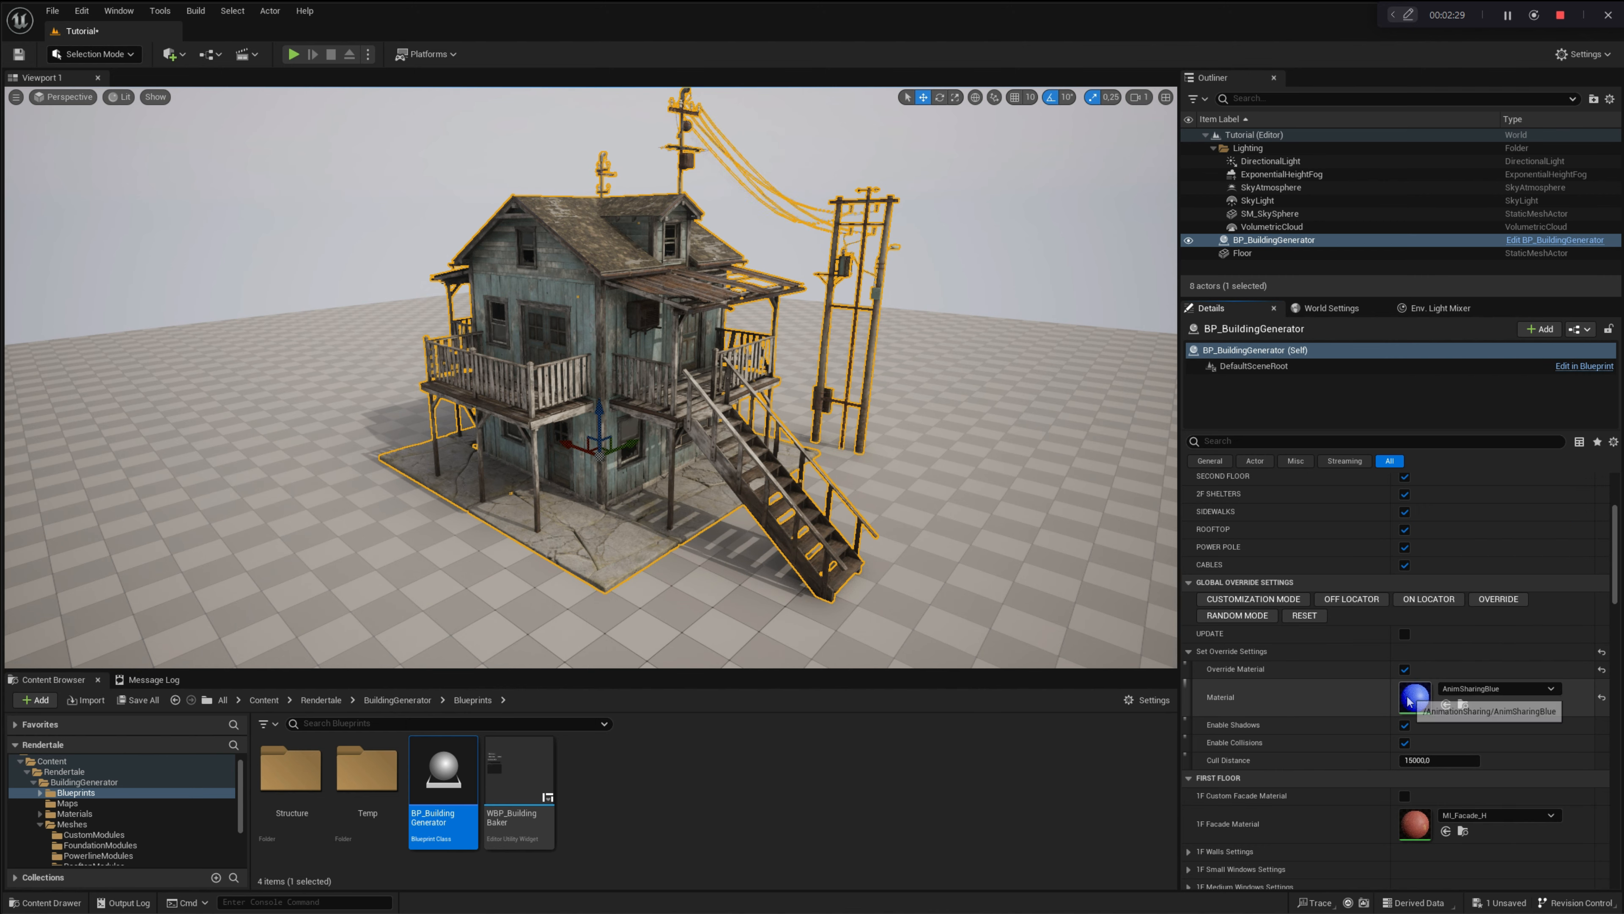
click(1404, 633)
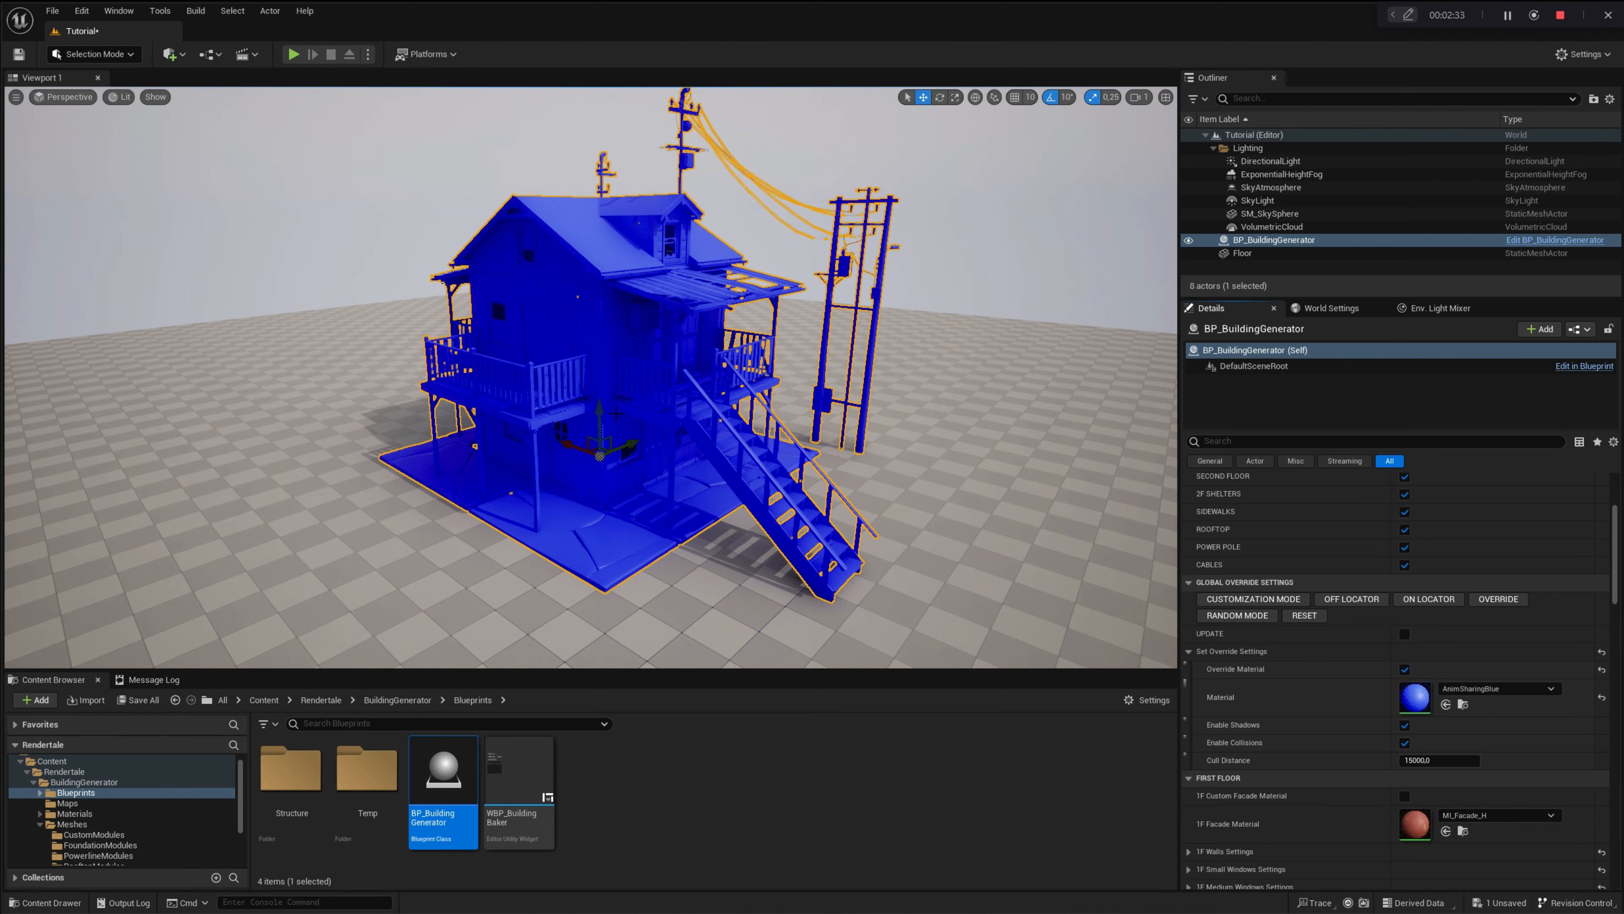
alt+drag(616, 413, 611, 432)
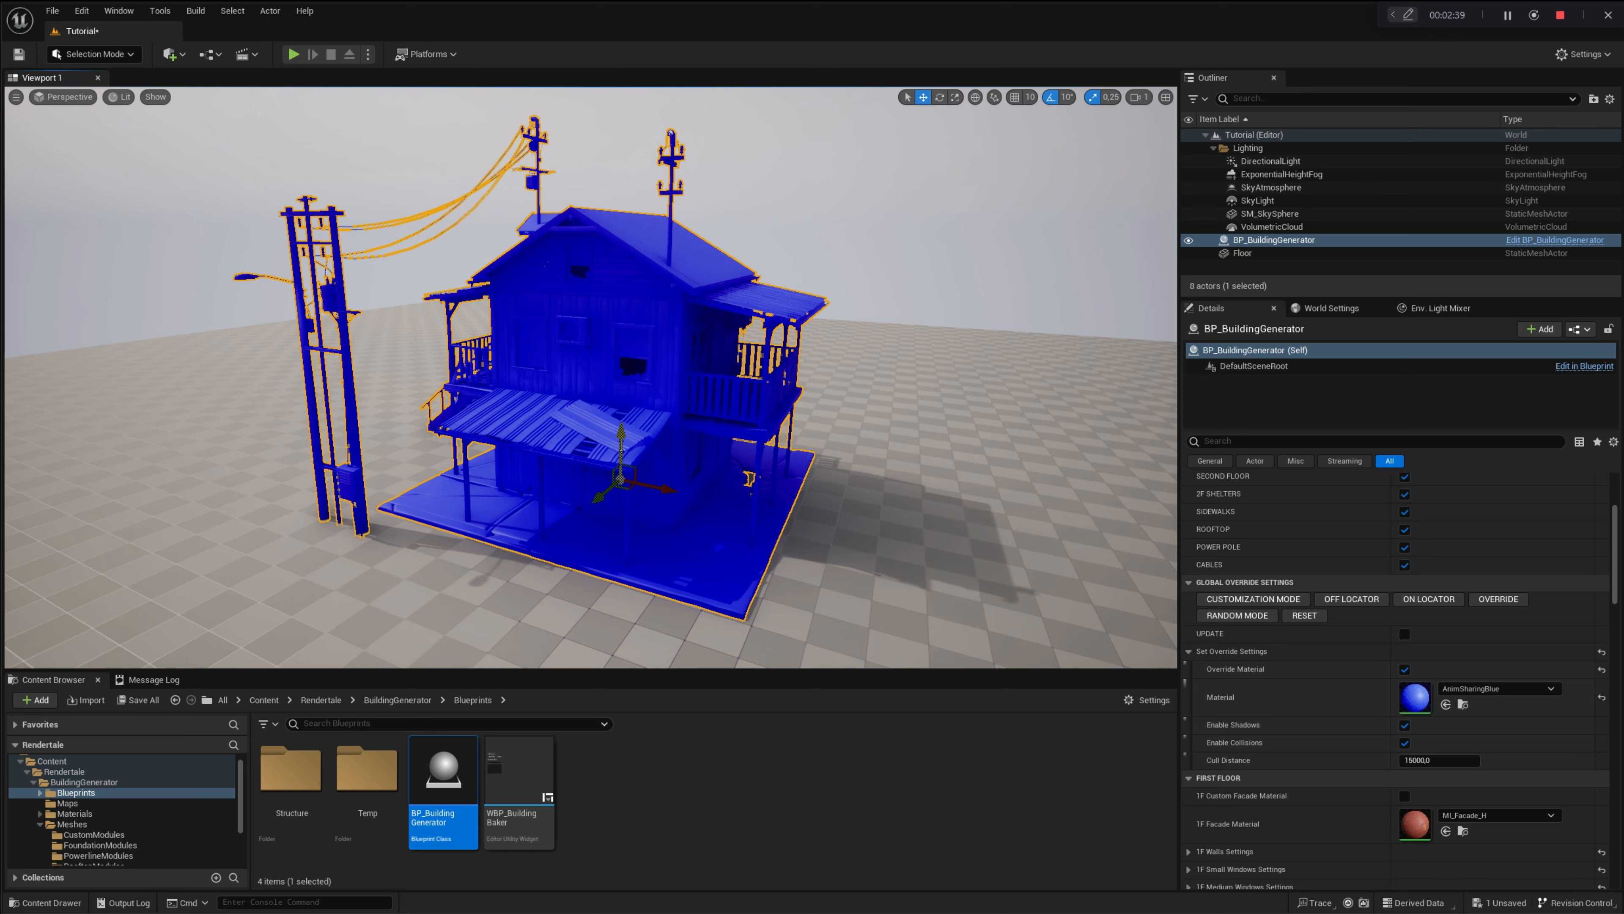
- Show the collision view, disable the override's shadows and collisions with Cull Distance 800, and update the building
key(alt+c)
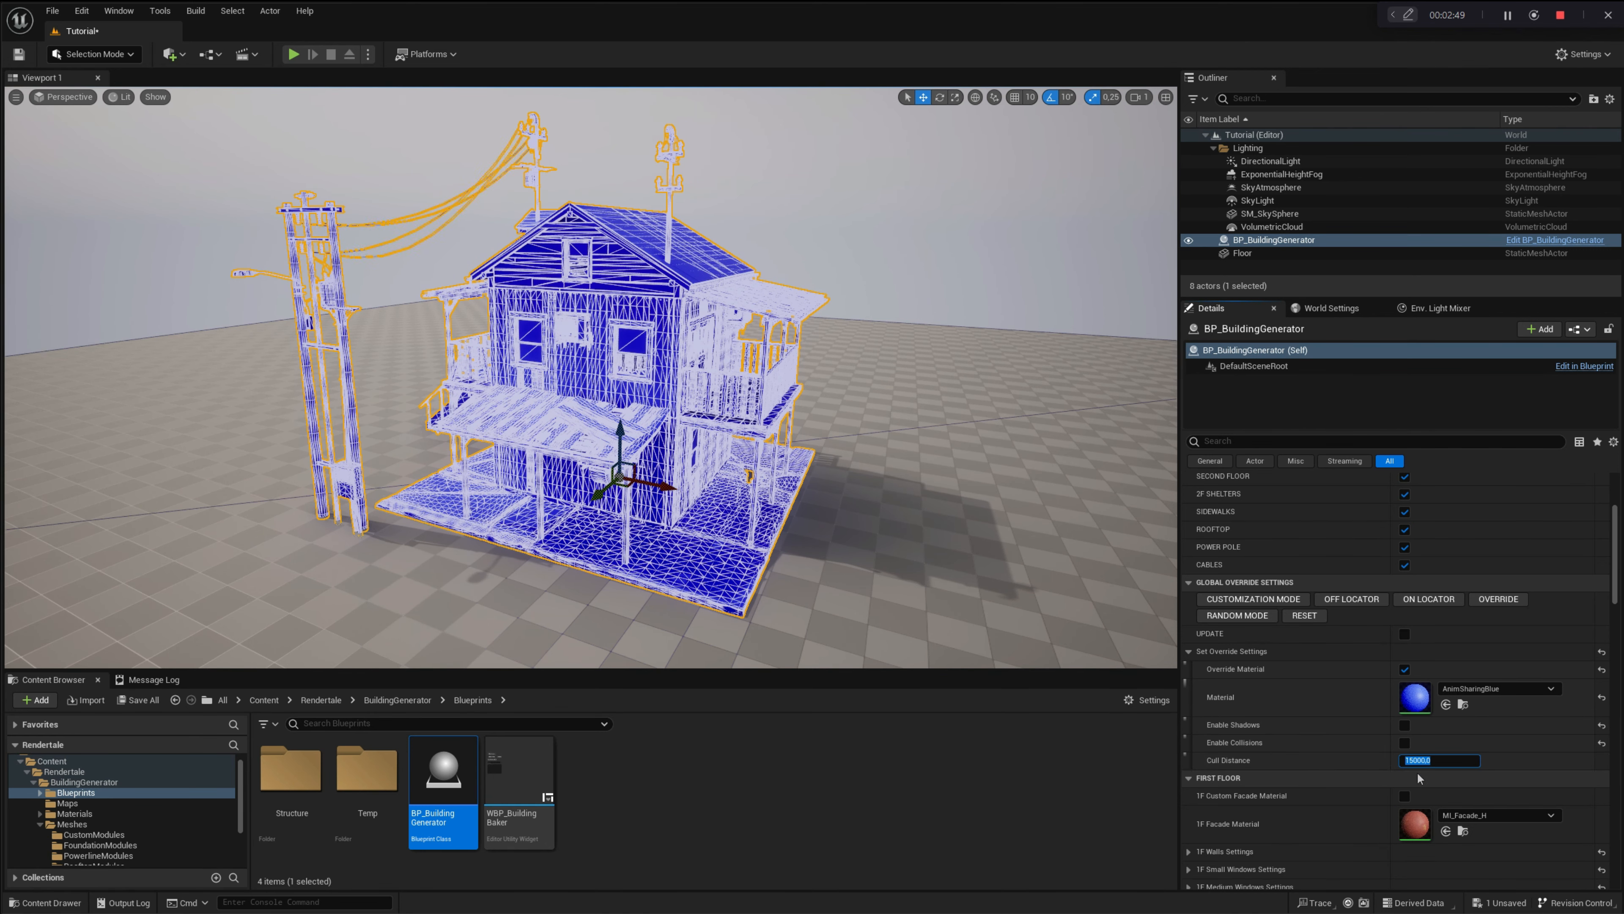
key(Return)
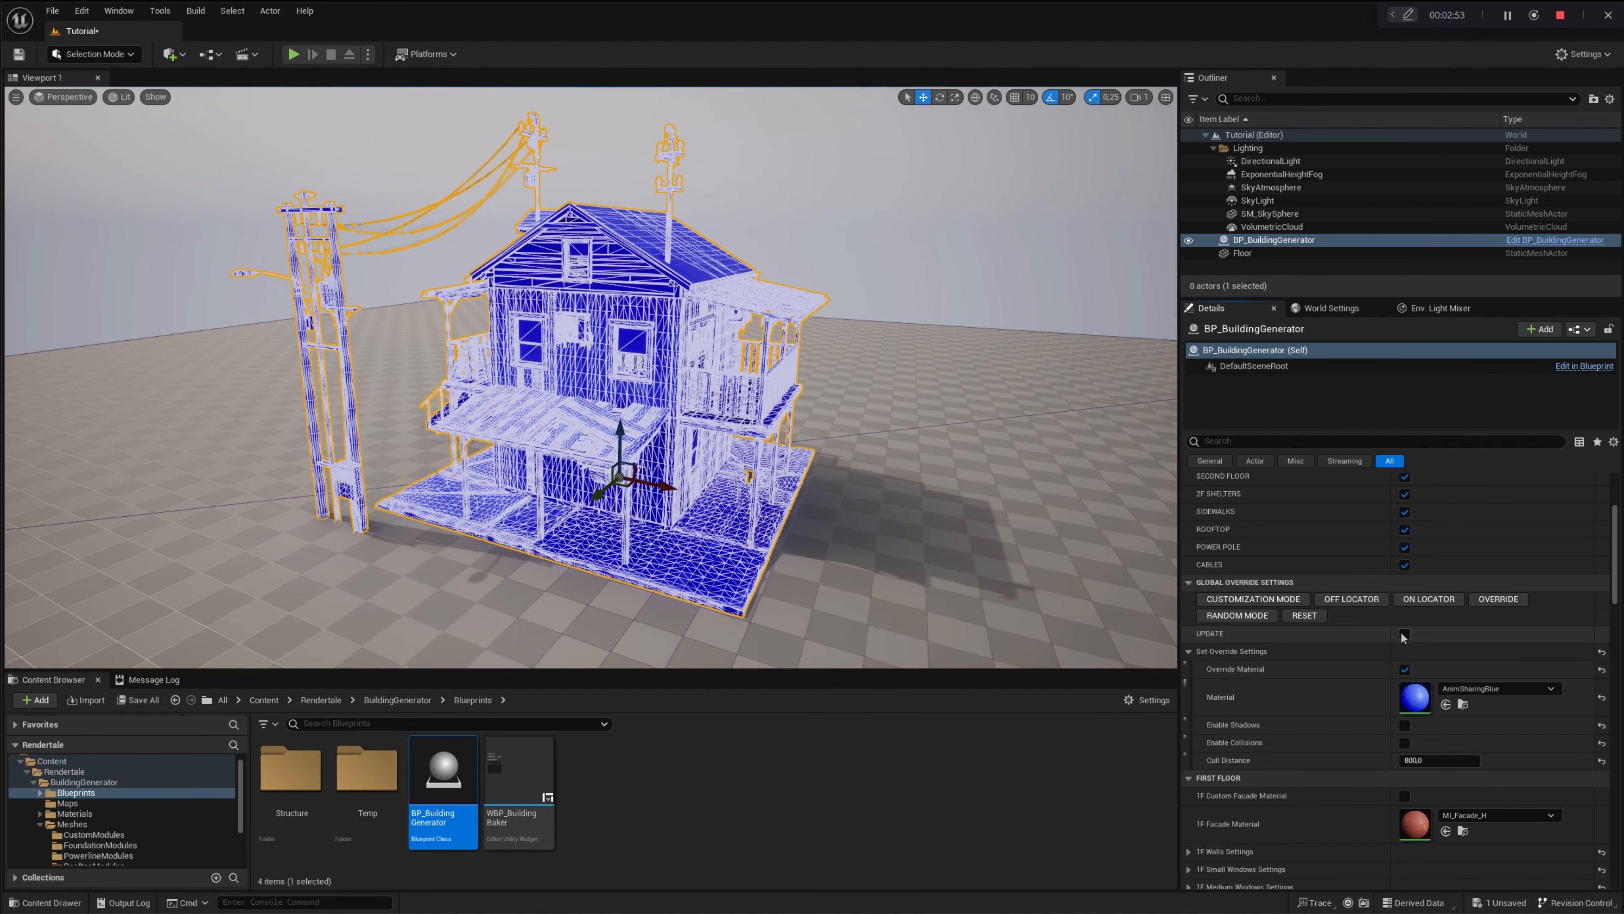
click(1405, 634)
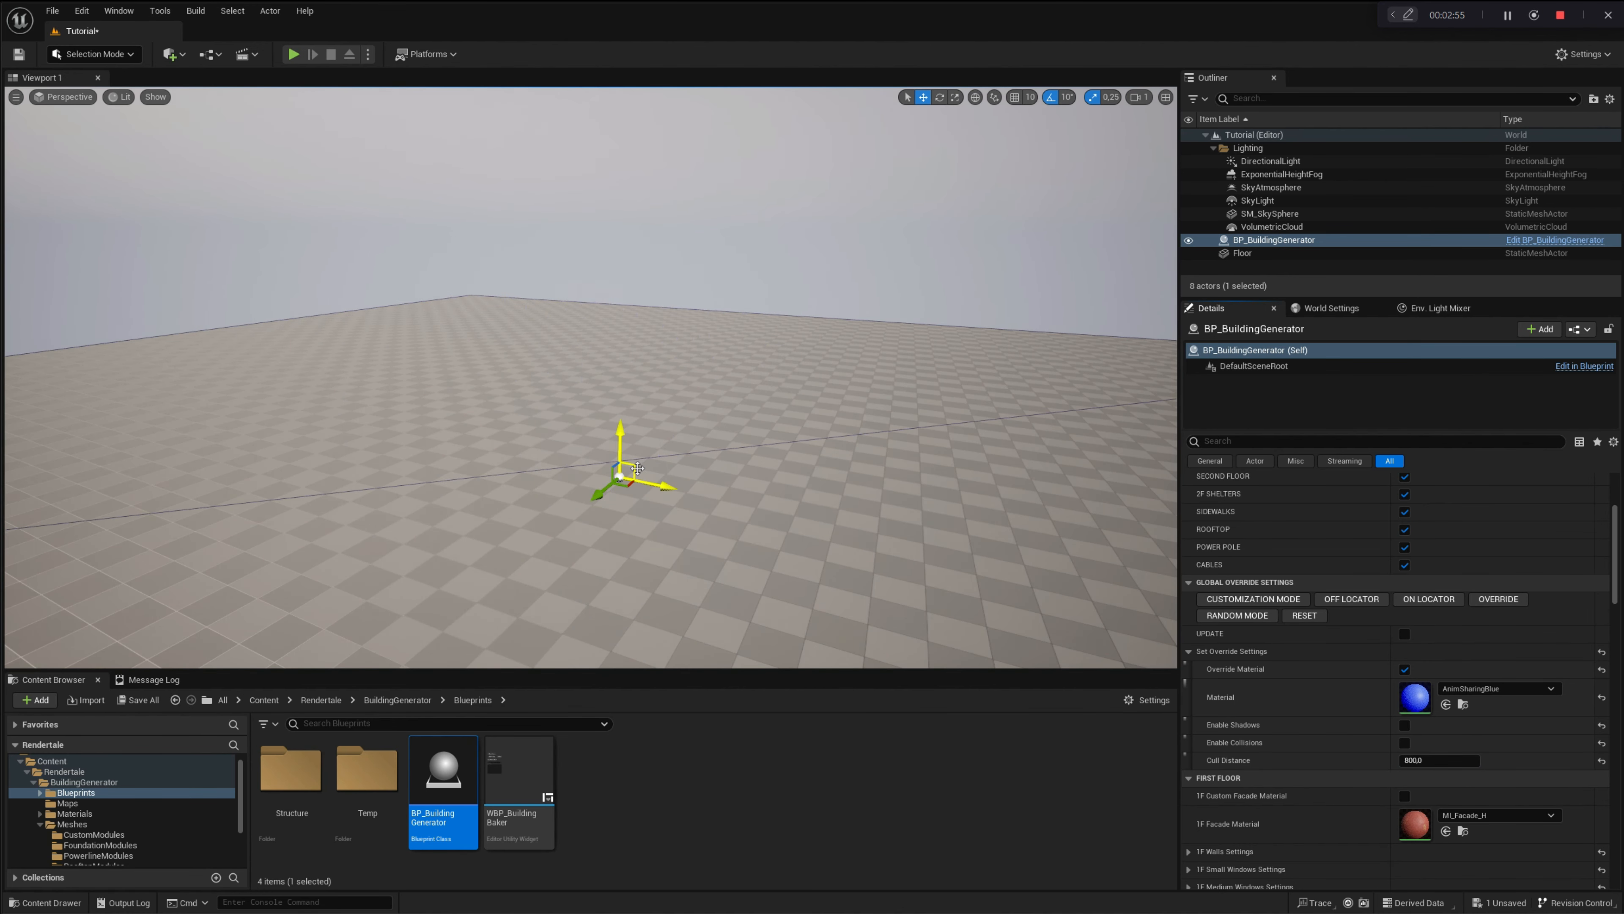
- Examine how the building's modules are culled at different viewing distances
scroll(637, 468, down, 4)
scroll(639, 479, up, 8)
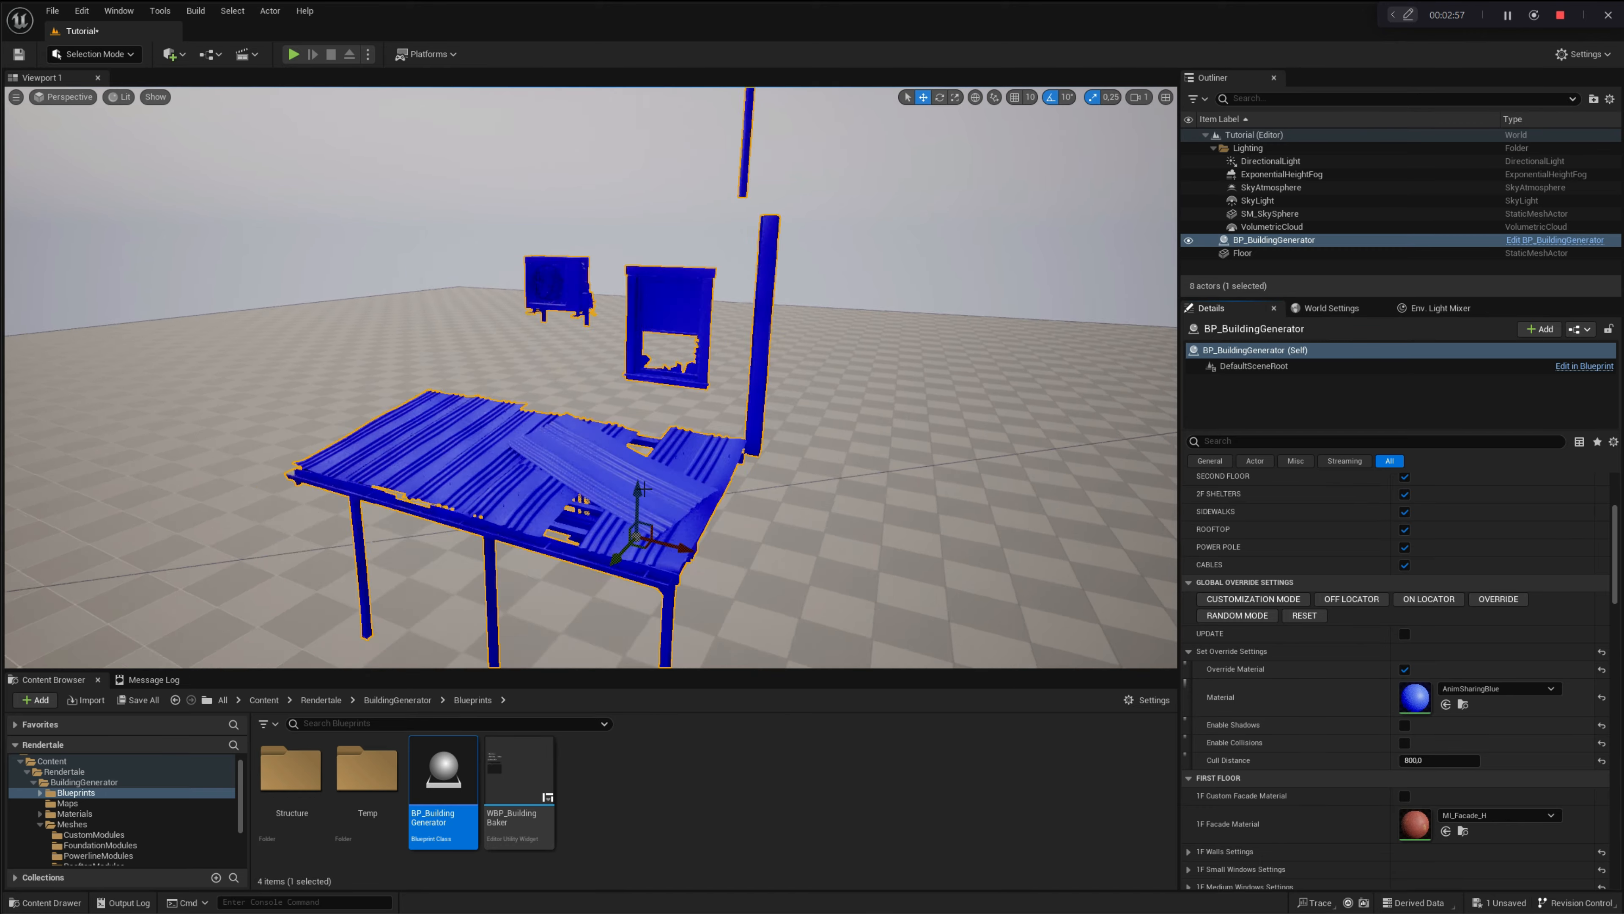
scroll(641, 488, up, 5)
scroll(643, 489, down, 5)
scroll(644, 489, up, 8)
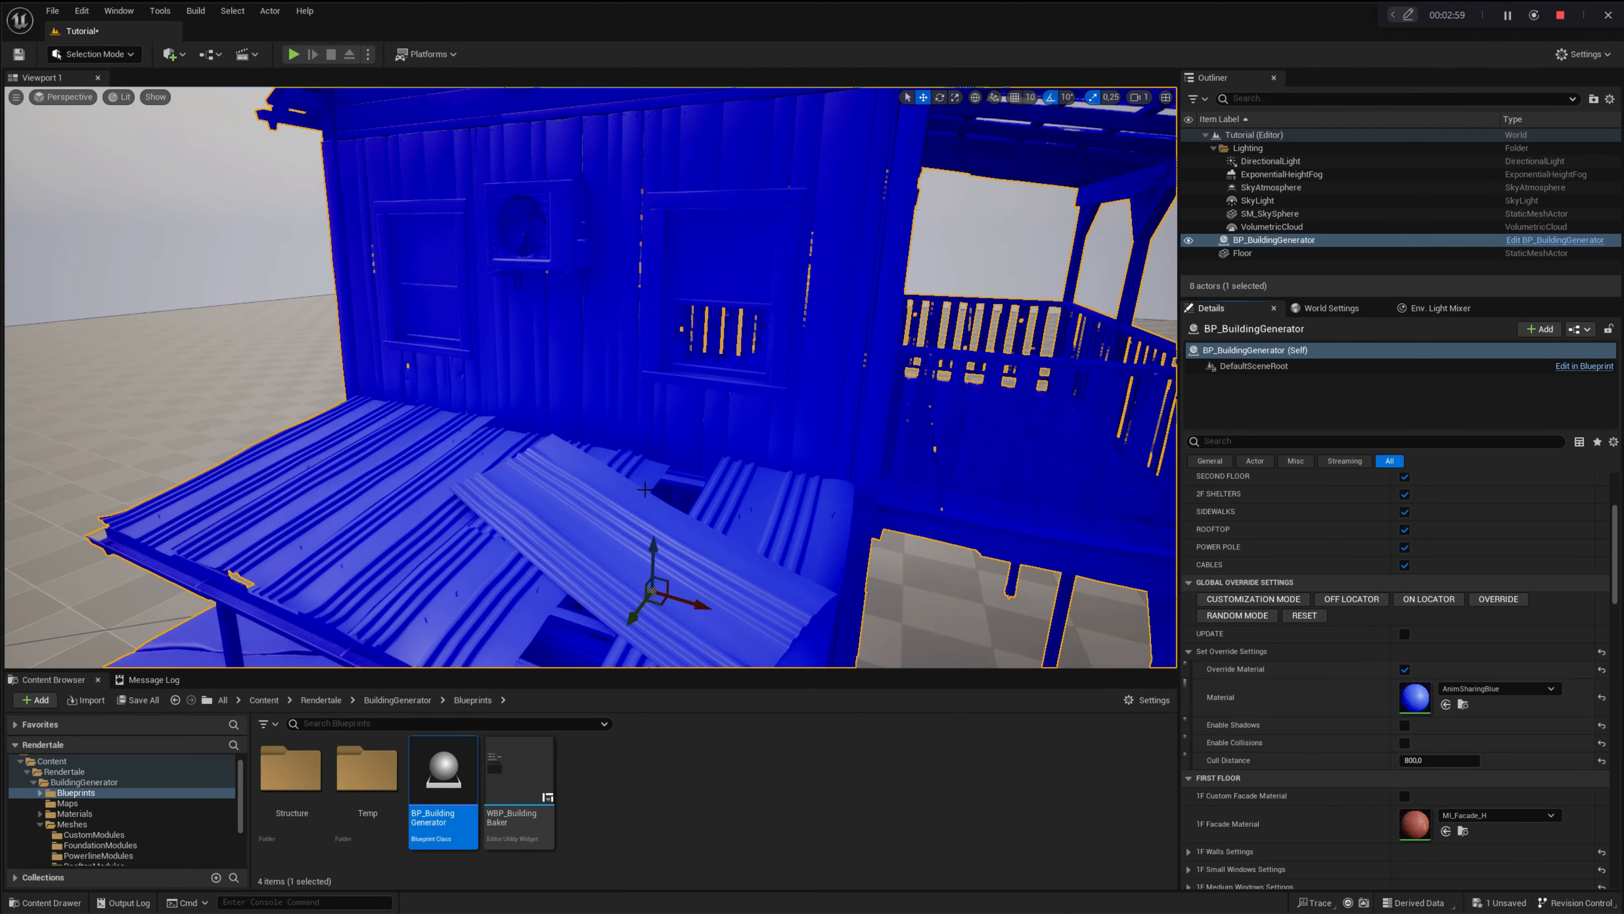
scroll(645, 489, down, 6)
scroll(646, 491, up, 4)
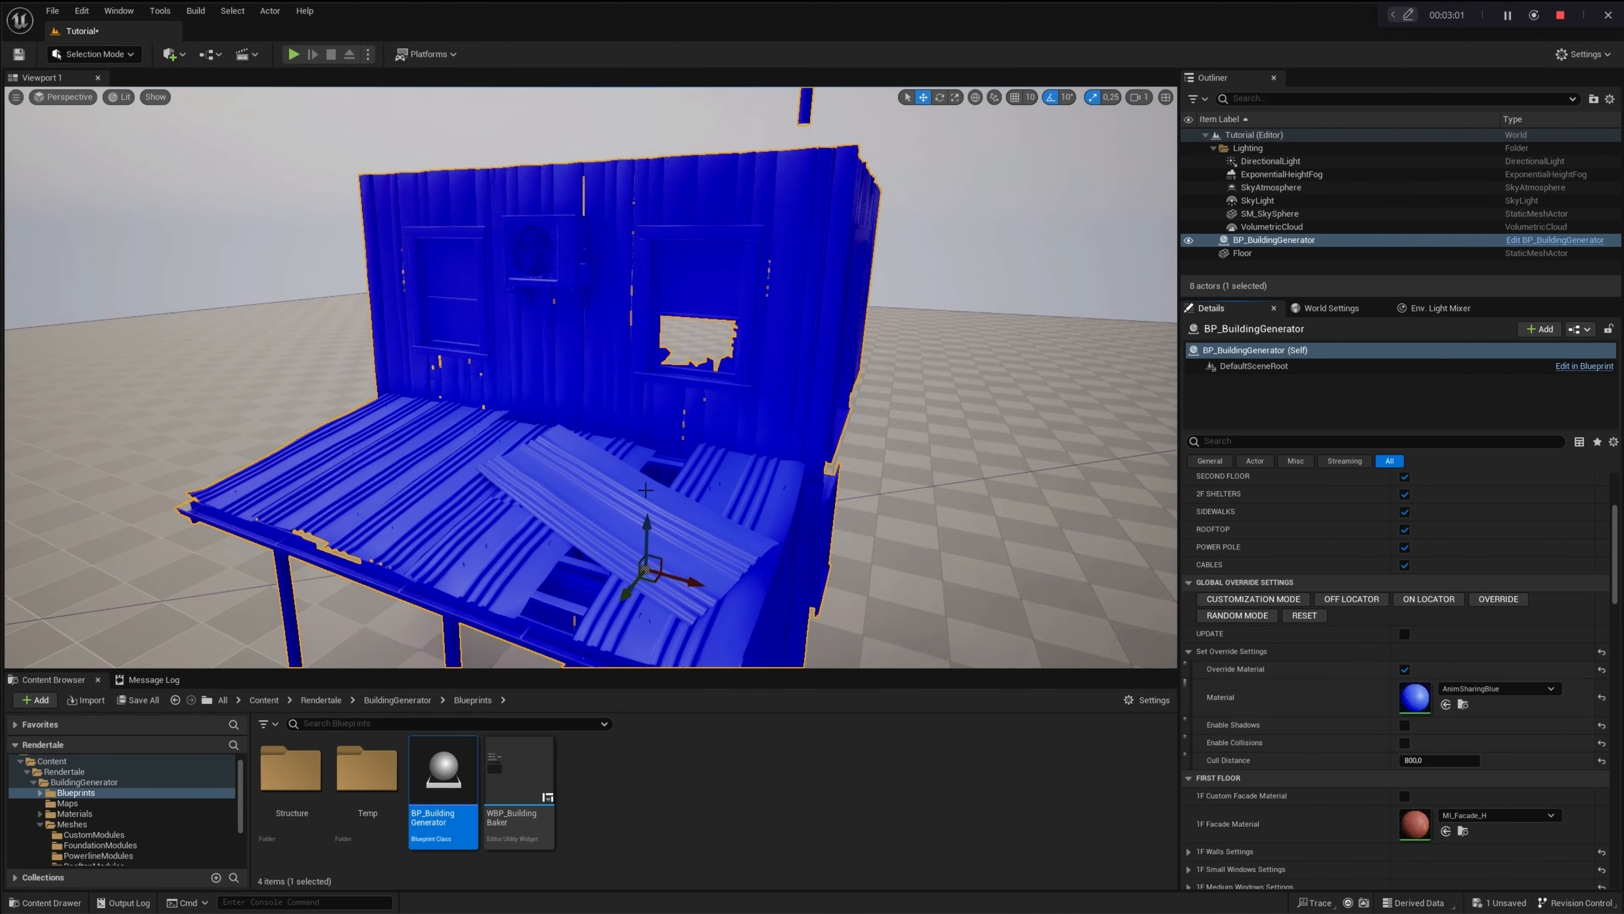
scroll(646, 490, down, 6)
scroll(645, 491, up, 2)
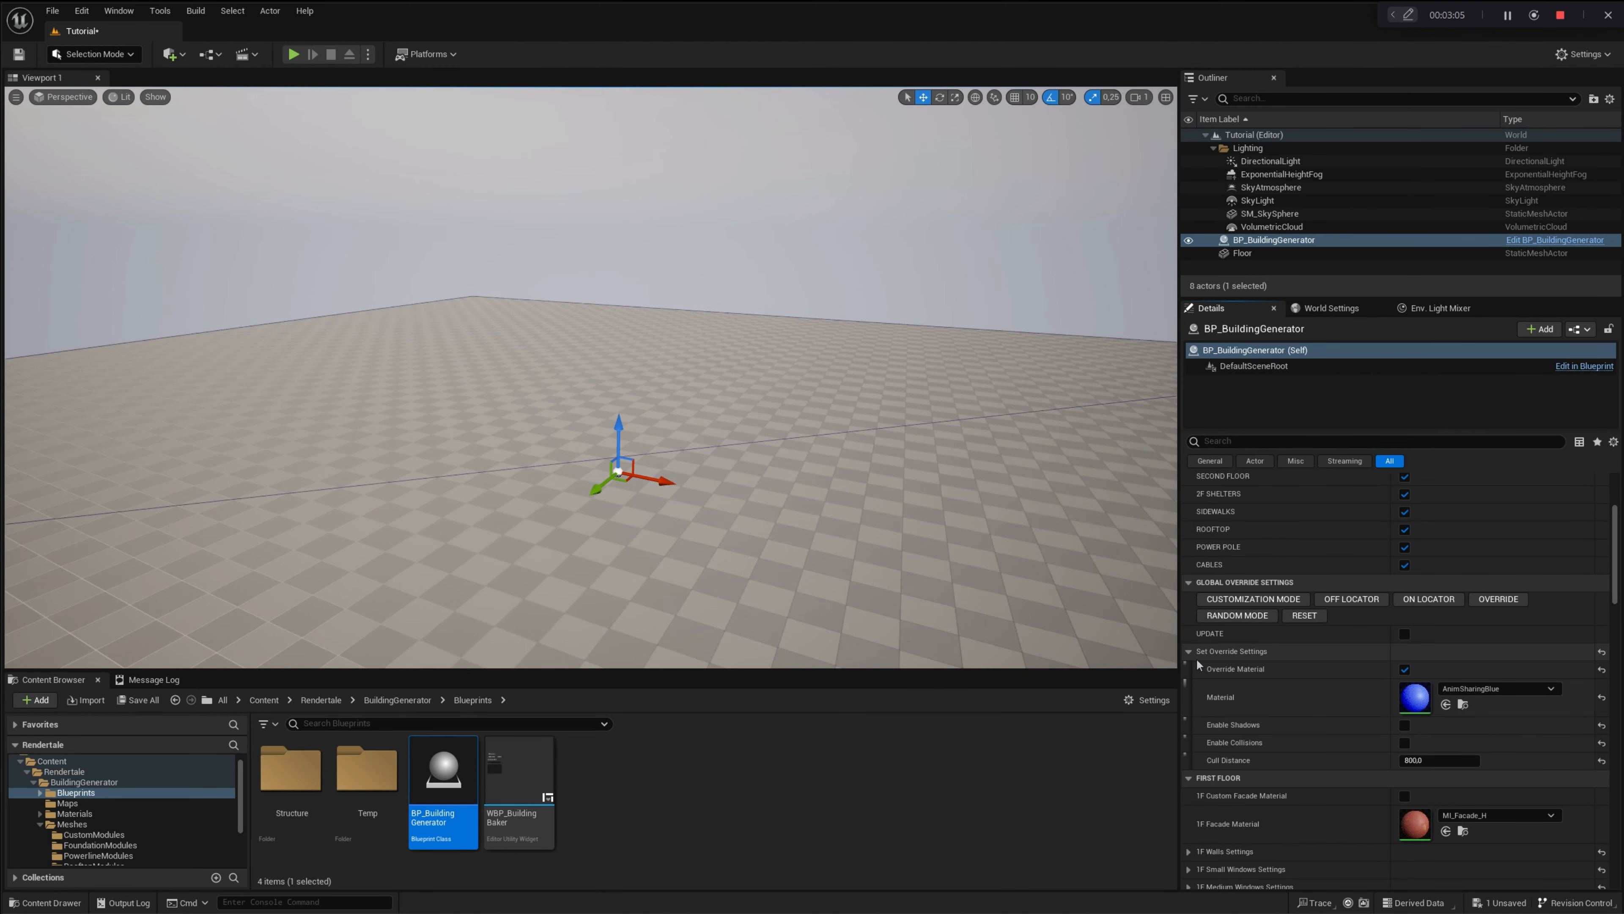
- Reset the override settings to their defaults, update the building, and inspect it from near and far
click(1602, 653)
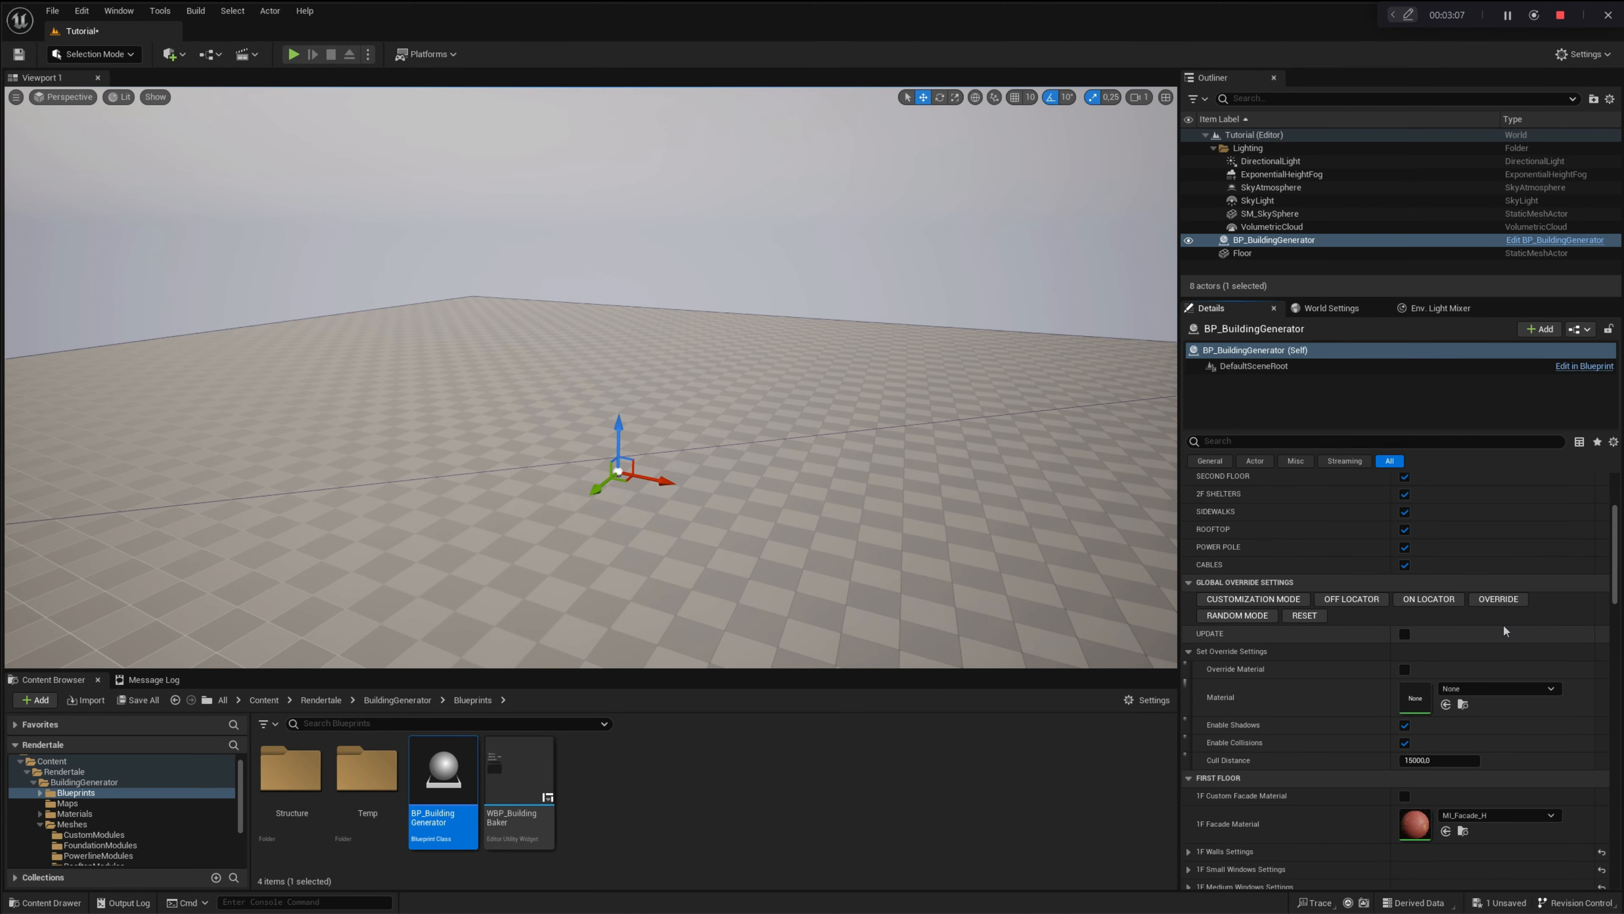
click(1401, 632)
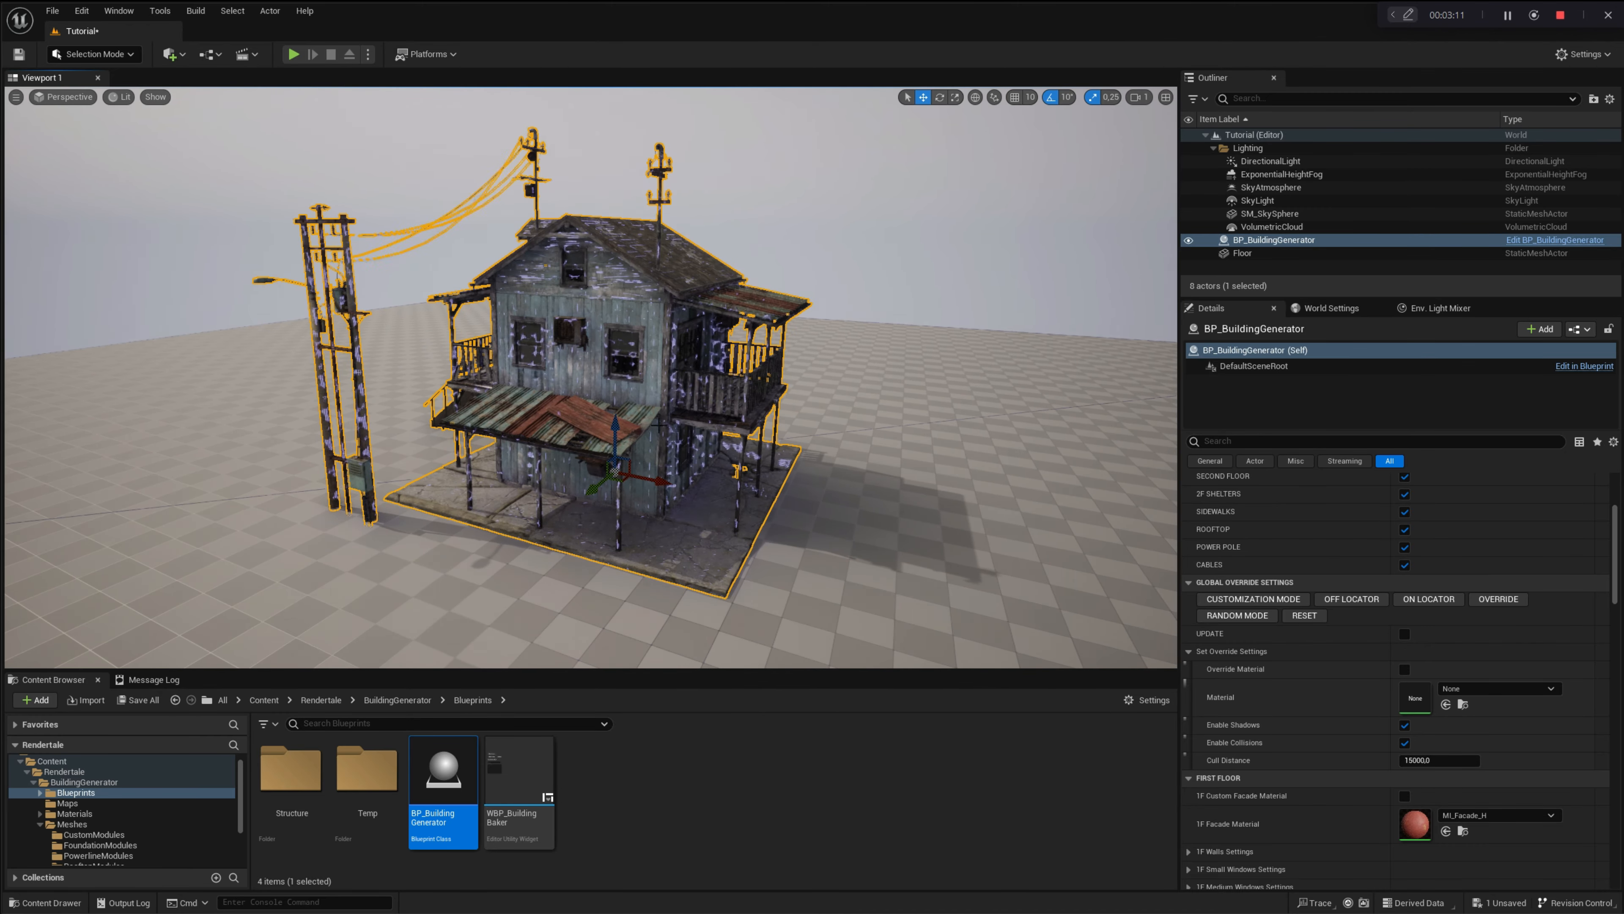
scroll(577, 430, up, 2)
scroll(576, 430, down, 4)
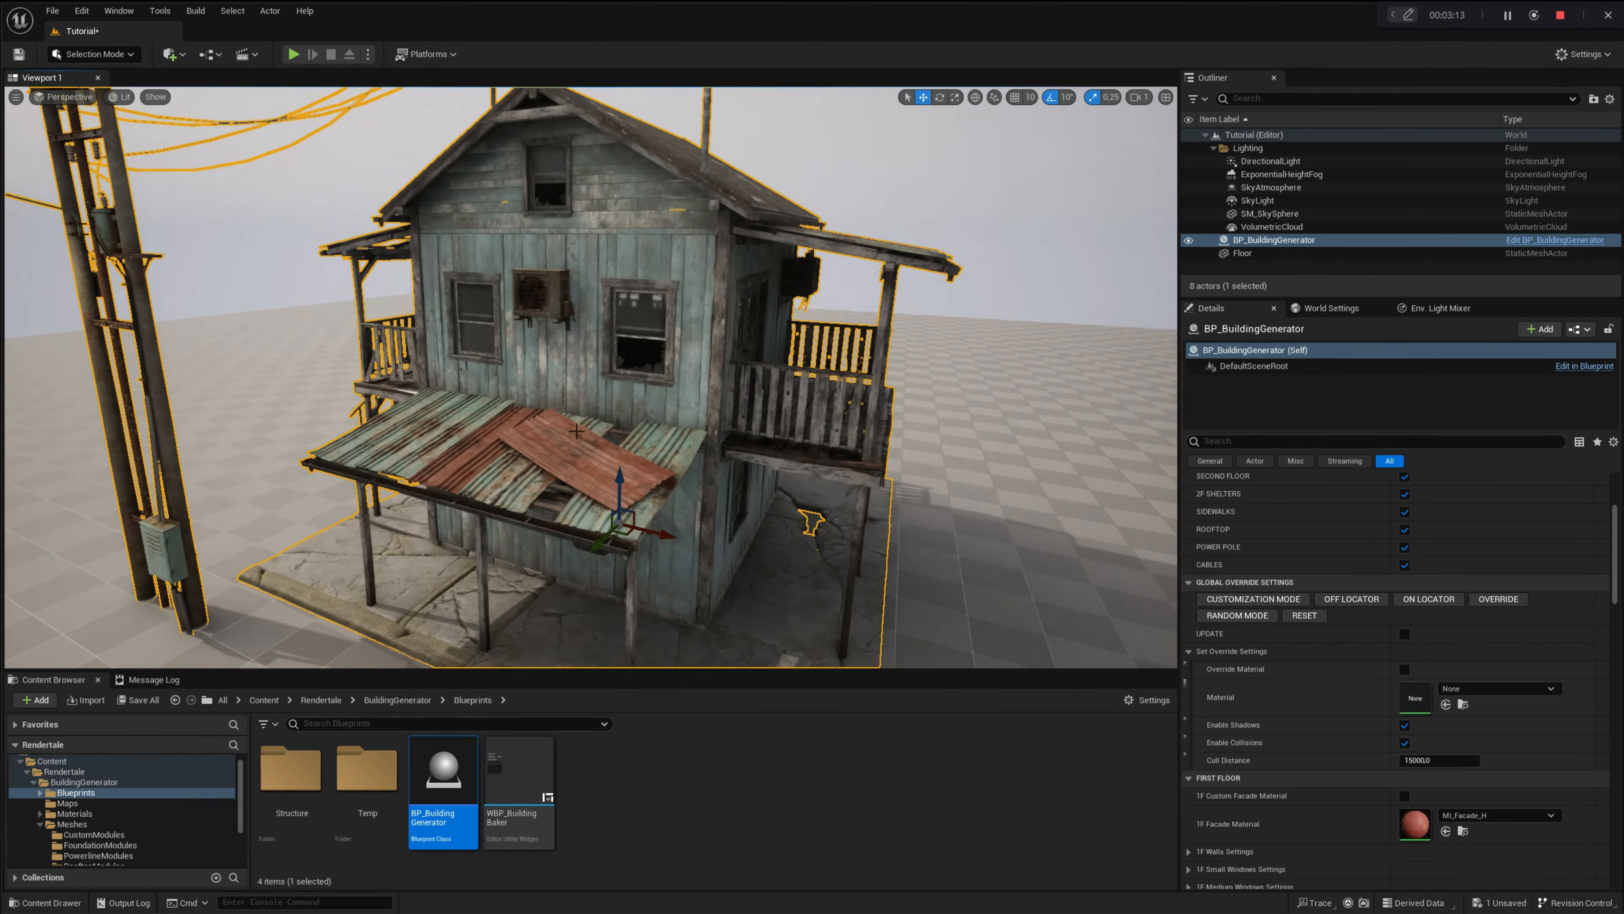
scroll(574, 436, up, 5)
scroll(574, 436, down, 4)
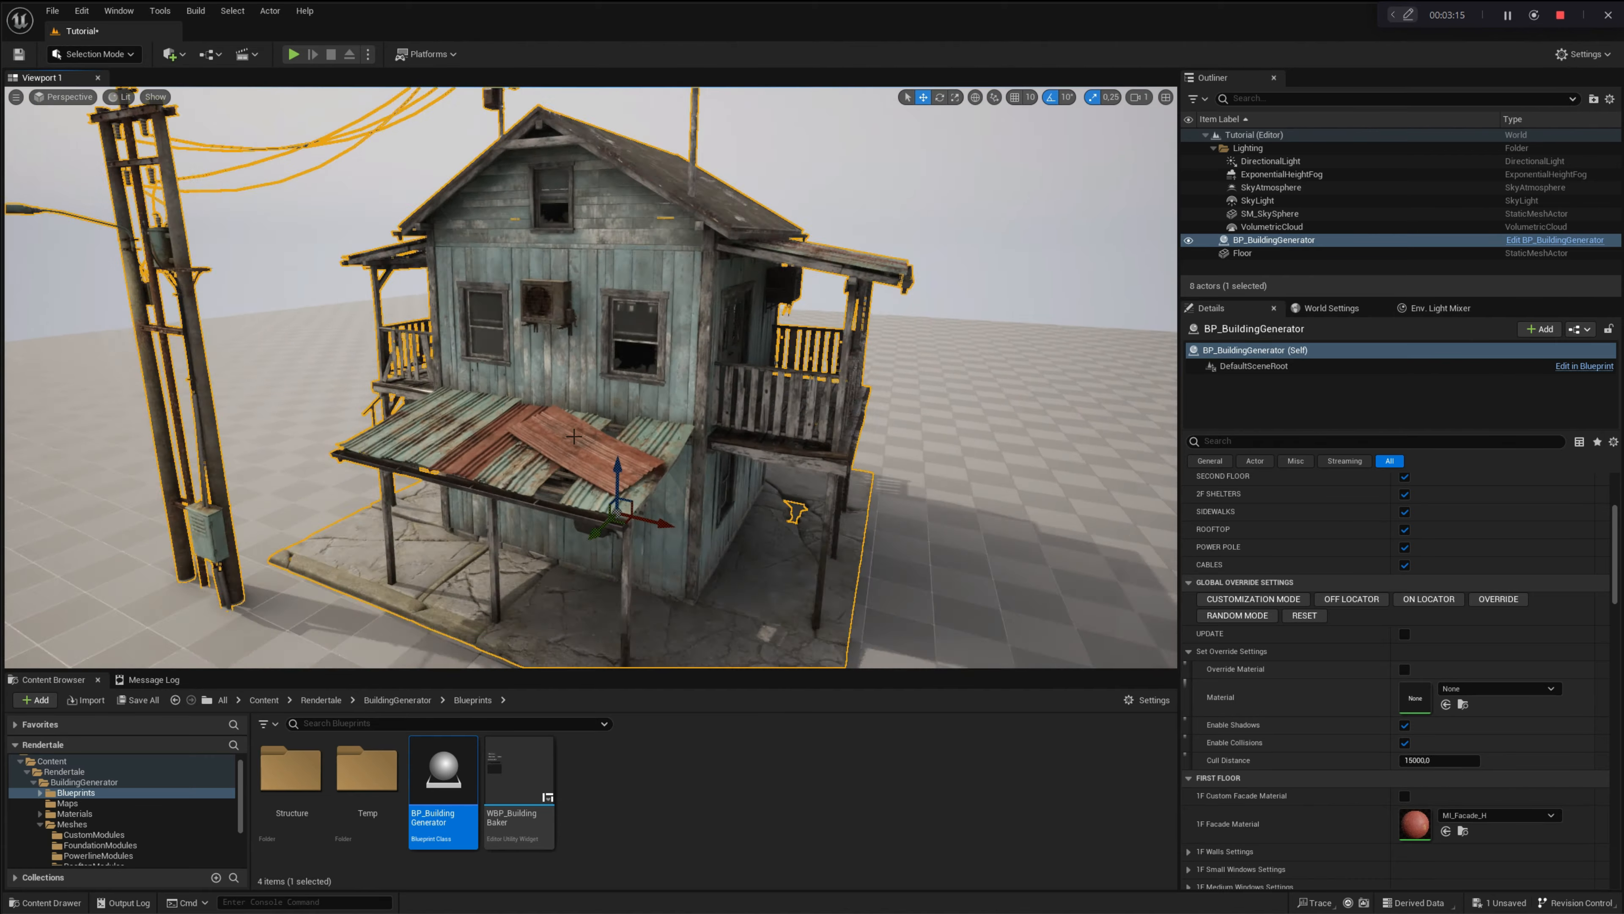
scroll(568, 429, down, 1)
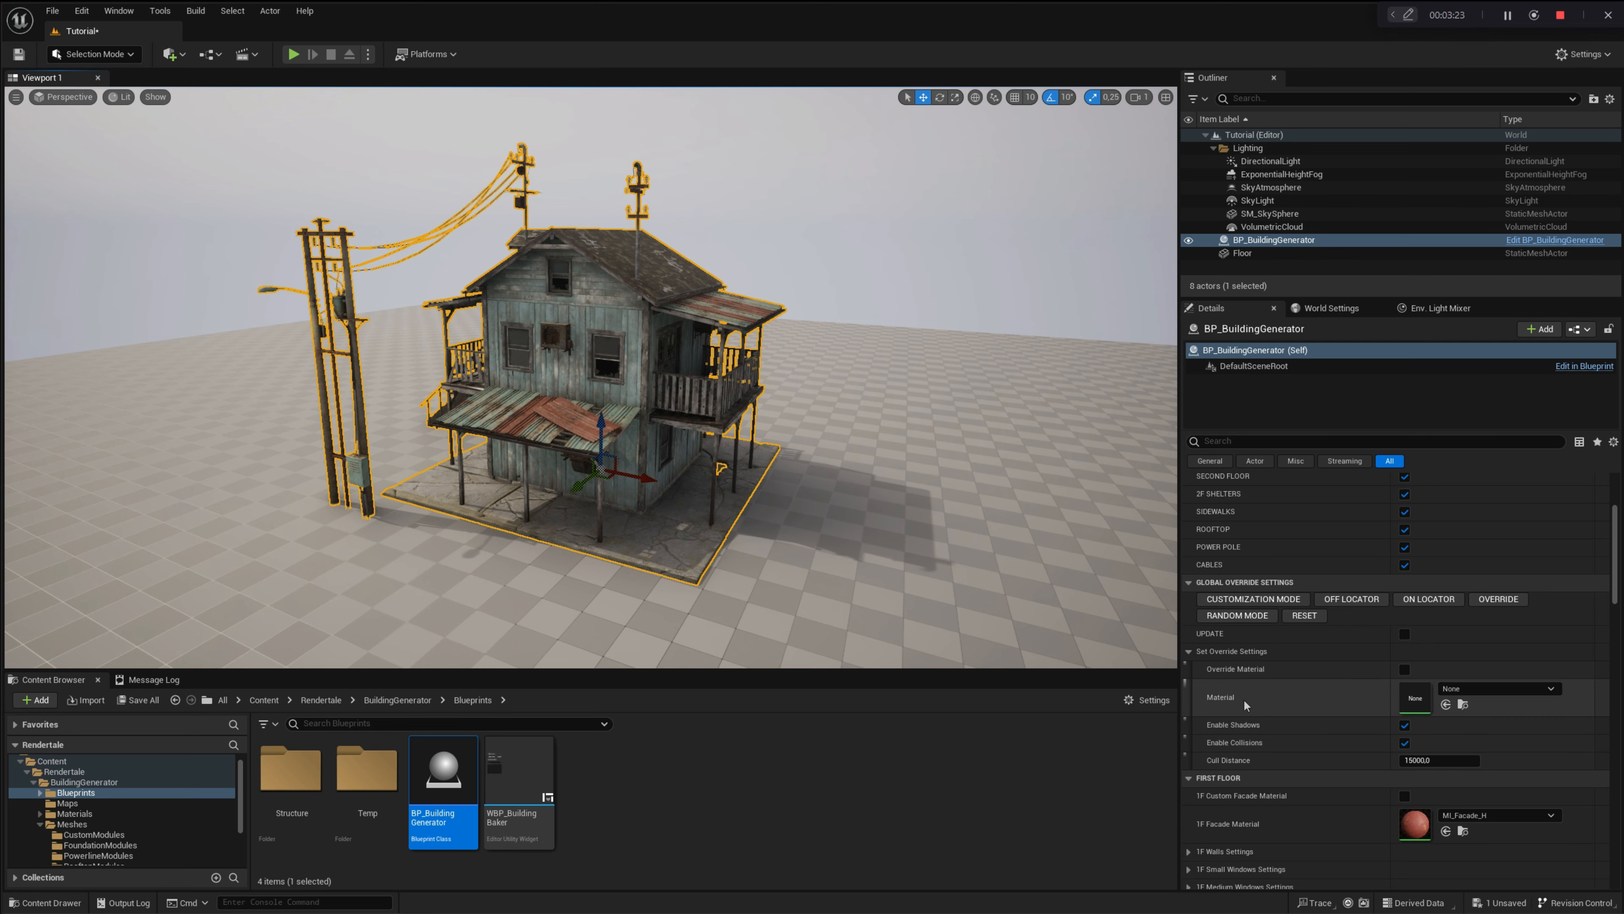
- Collapse the override settings, turn on the building's locators with an update, and inspect the numbered module labels around the facade
click(1218, 652)
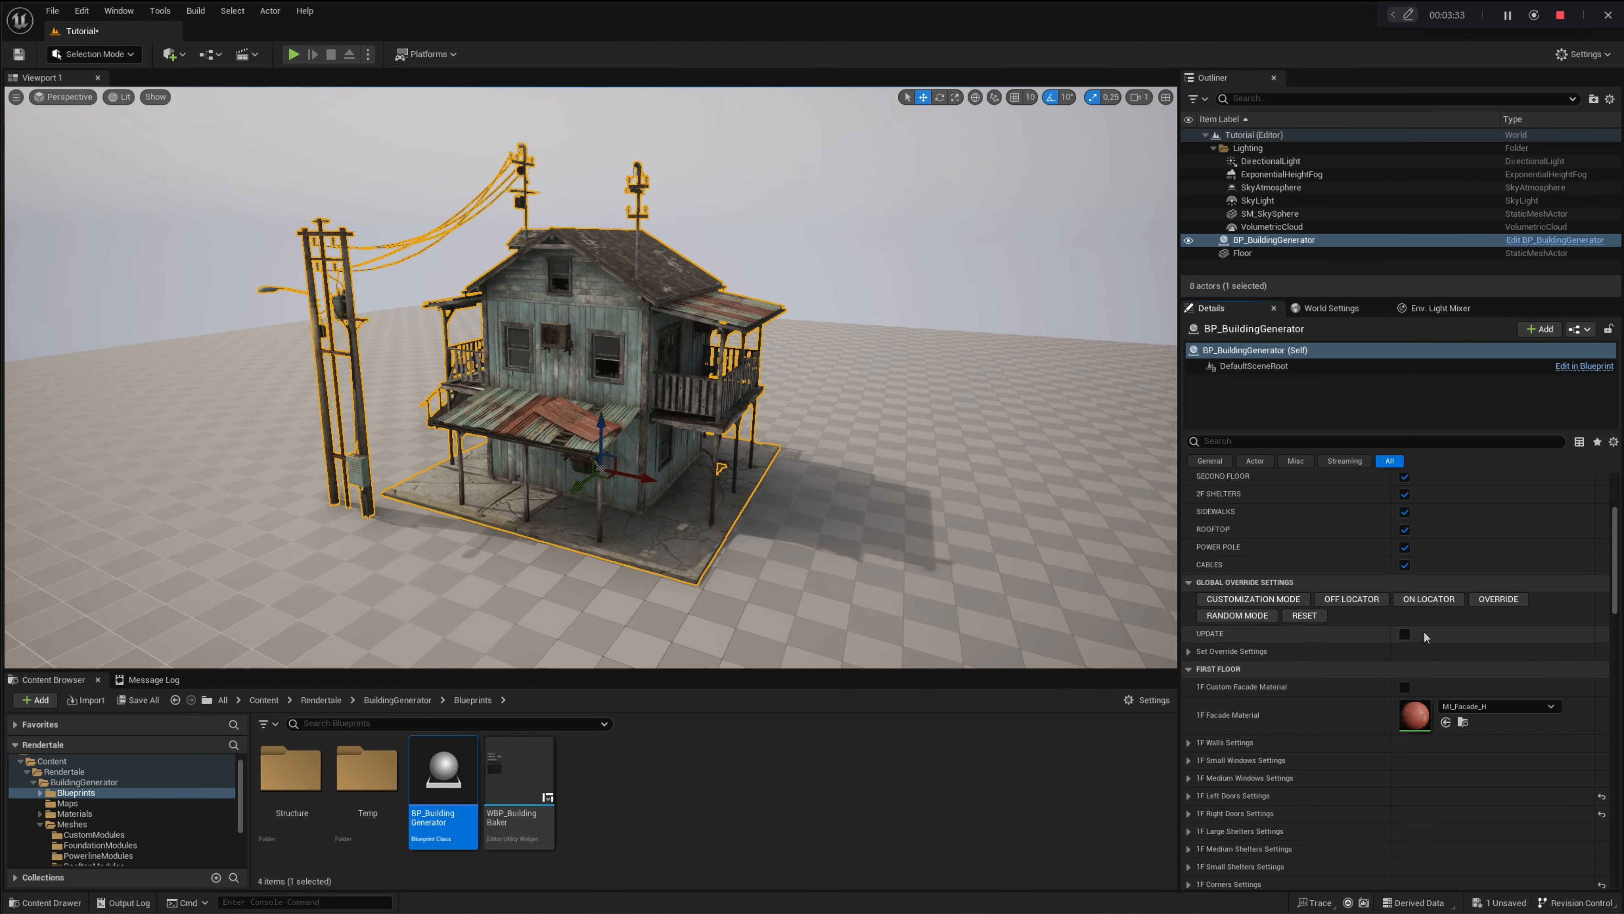
click(1404, 634)
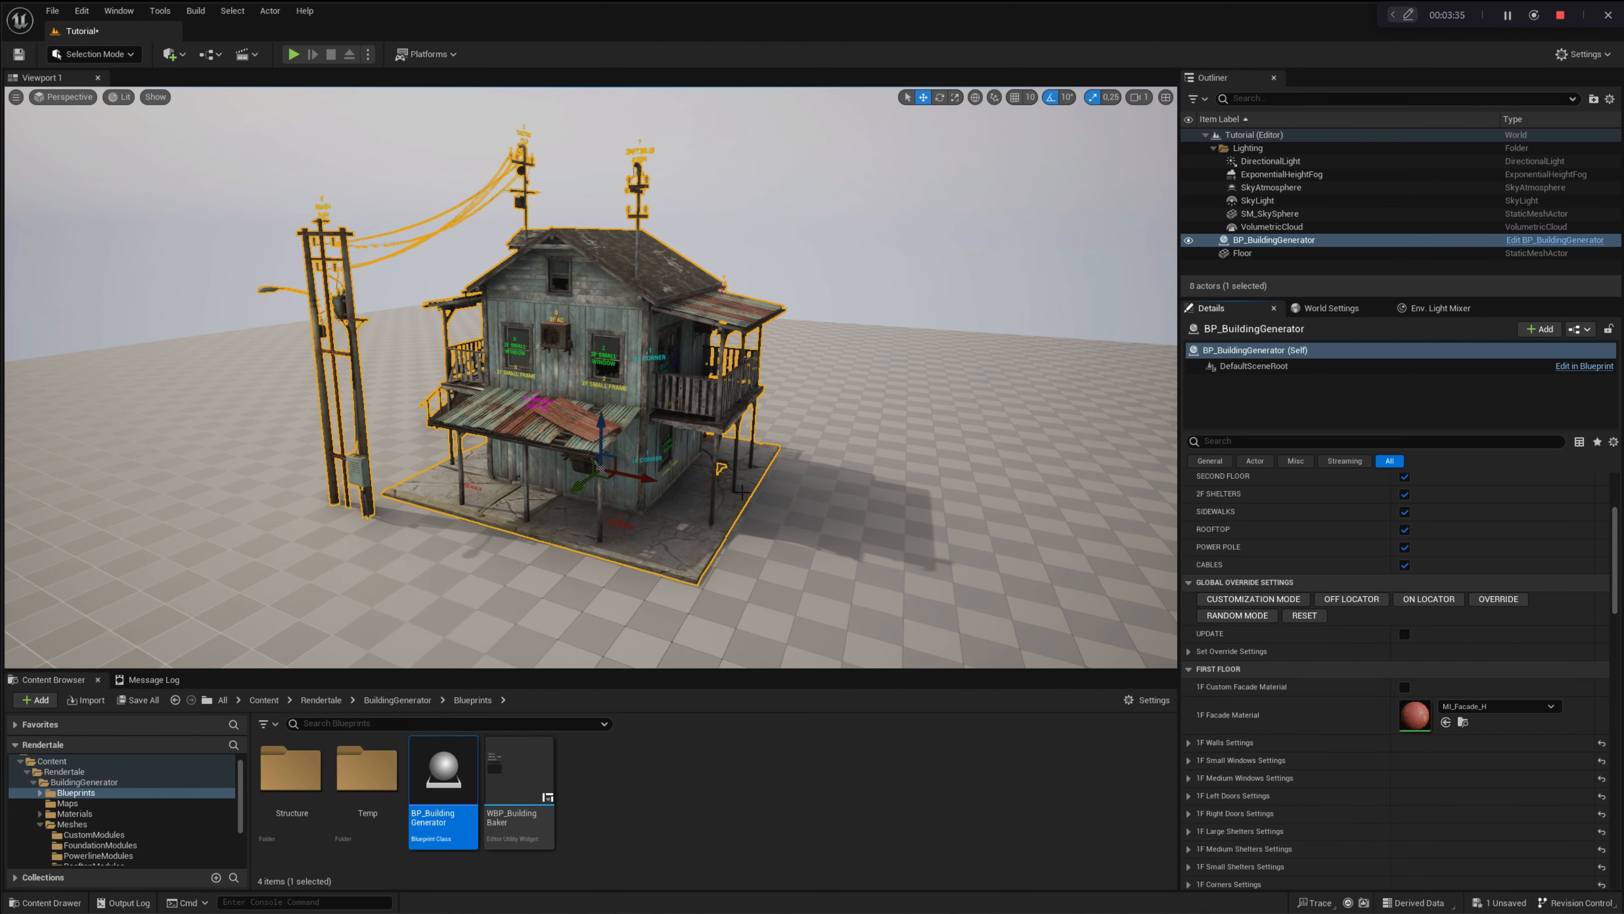
right_drag(683, 463, 418, 313)
key(w)
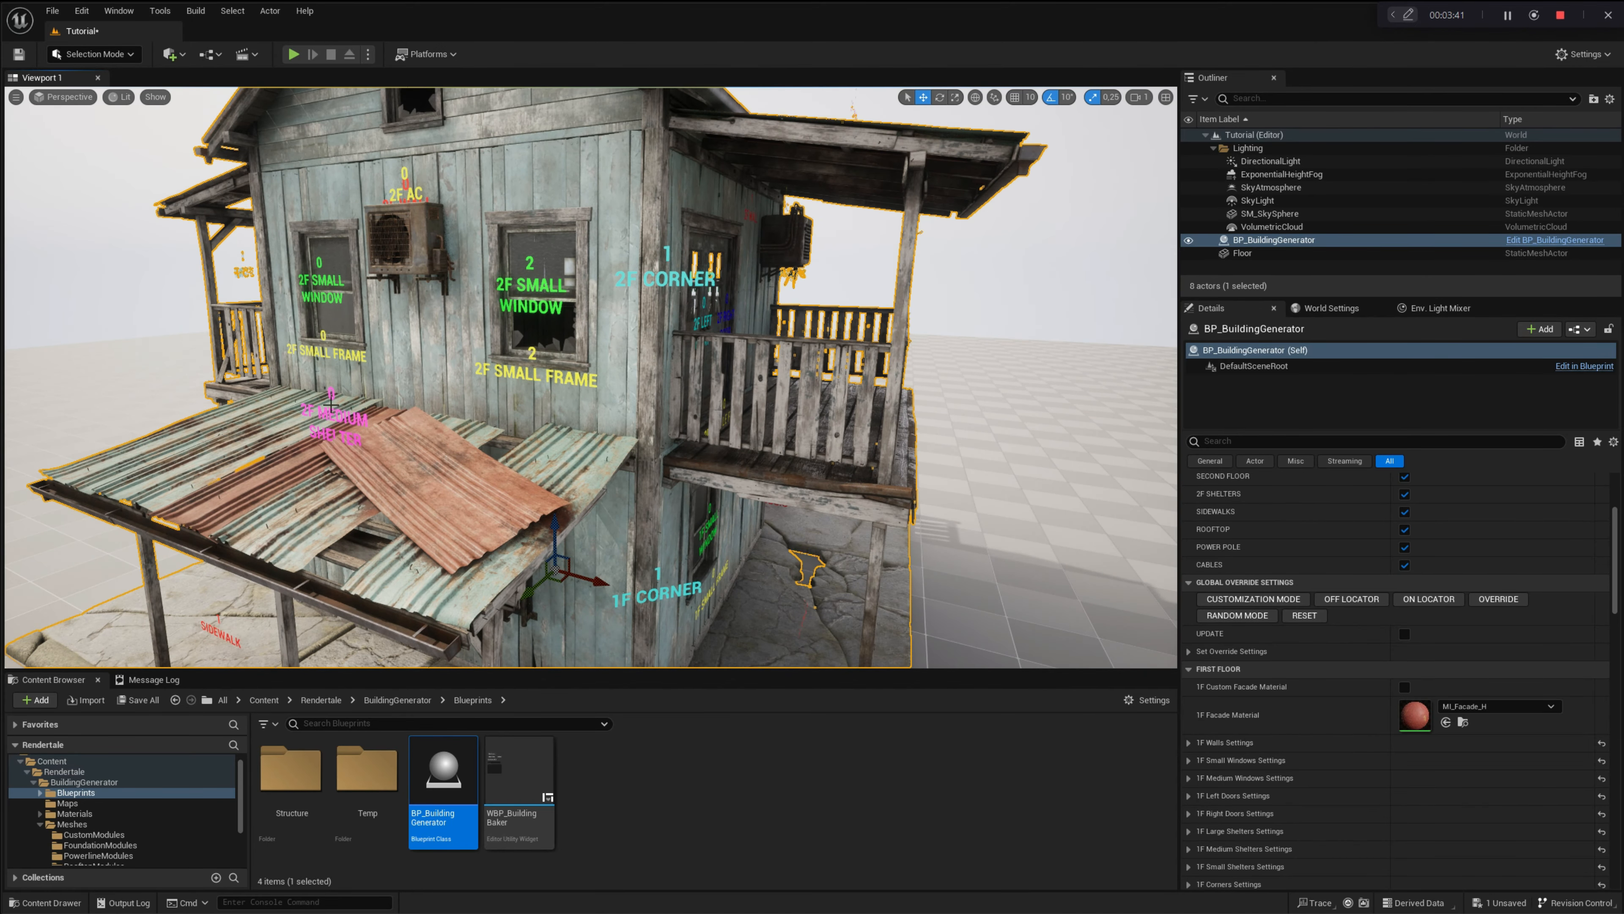
right_drag(448, 415, 620, 383)
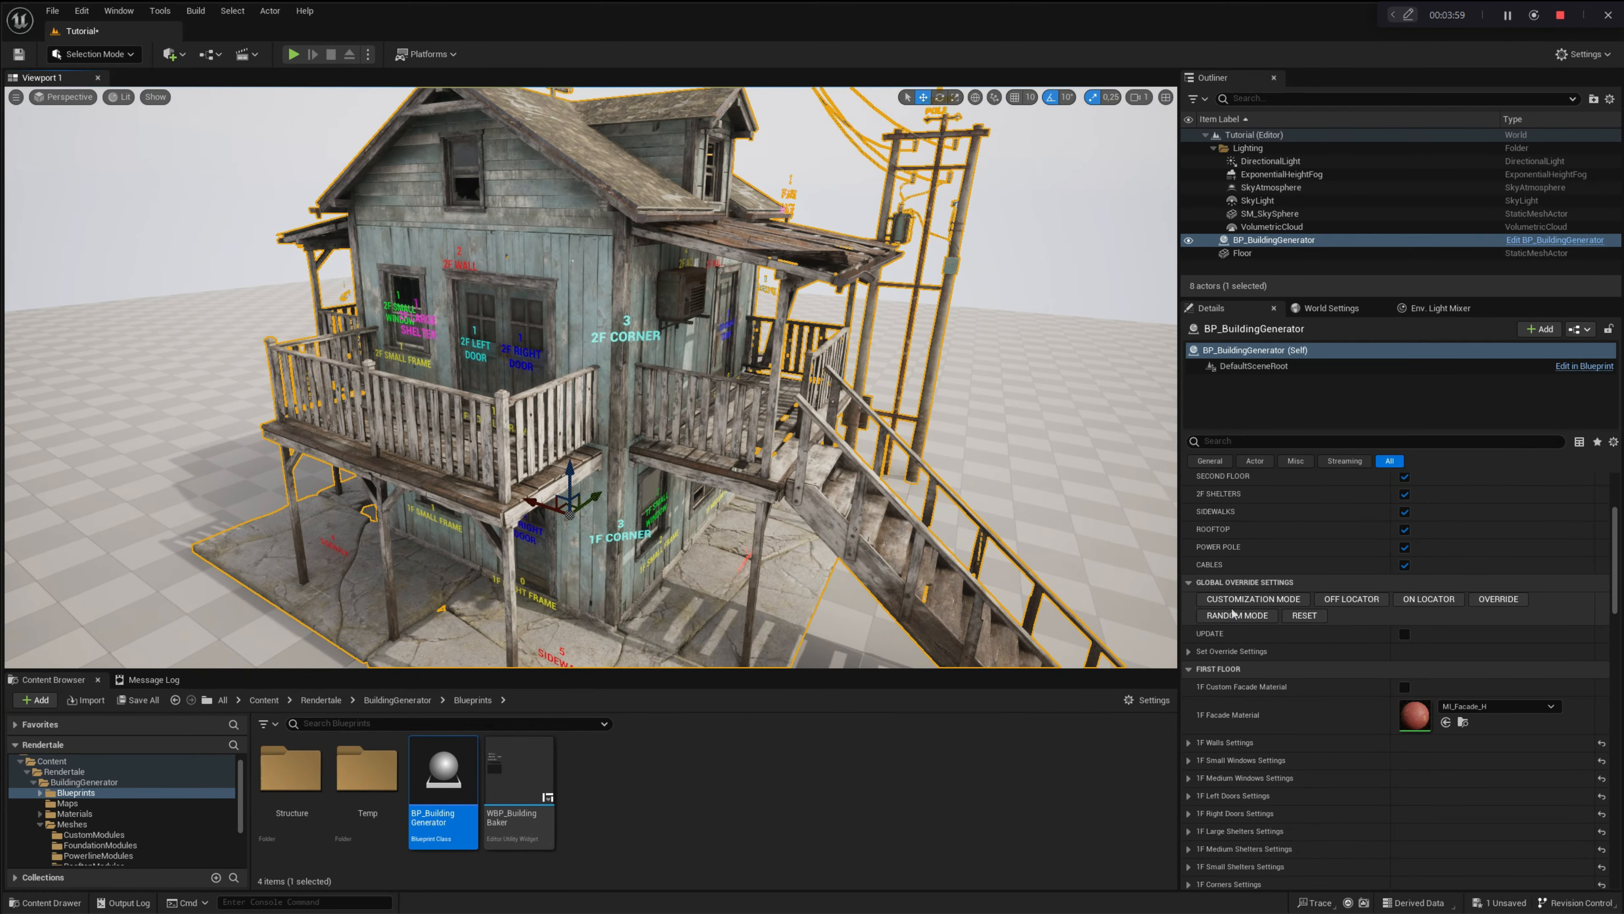
- Turn the building's locators off with an update and switch them back on with another update
click(1352, 600)
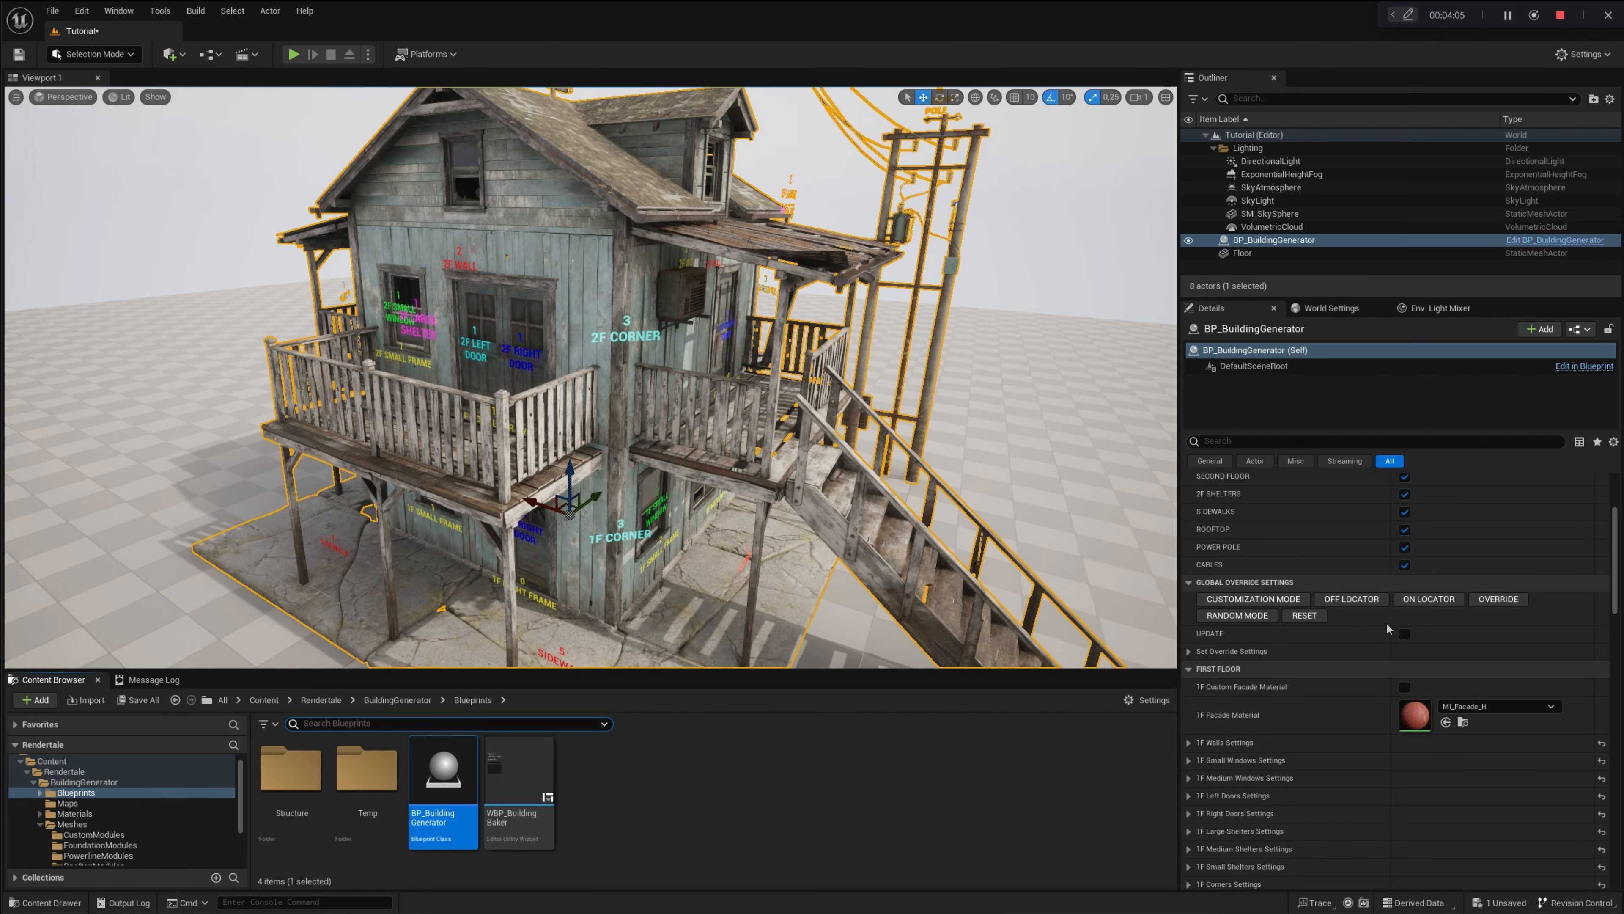
click(1363, 601)
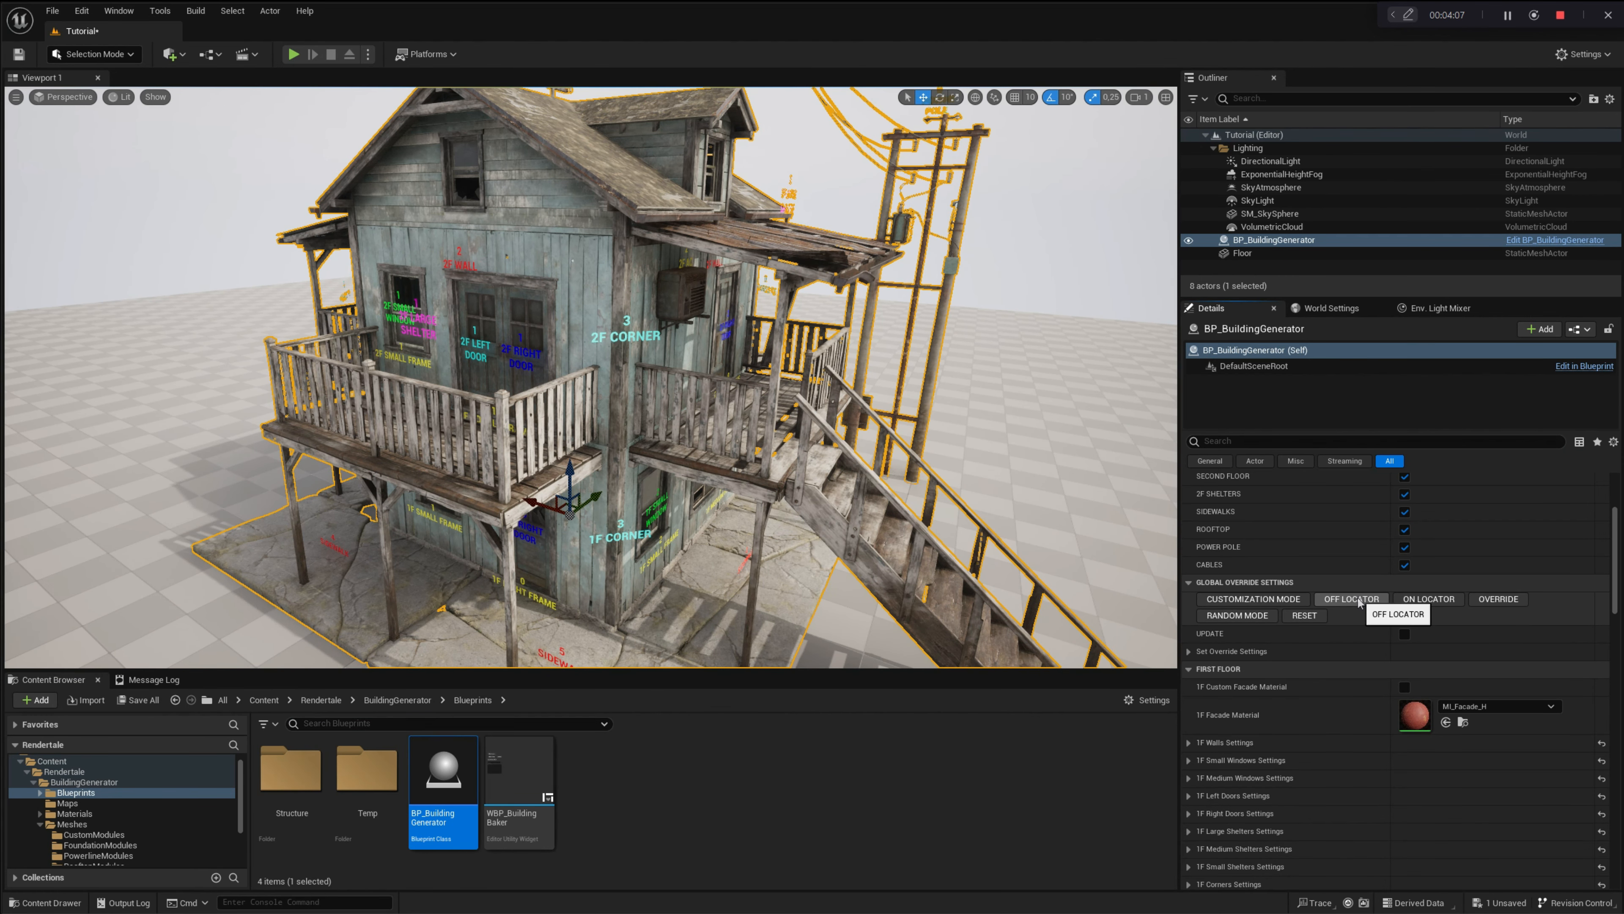
click(1403, 634)
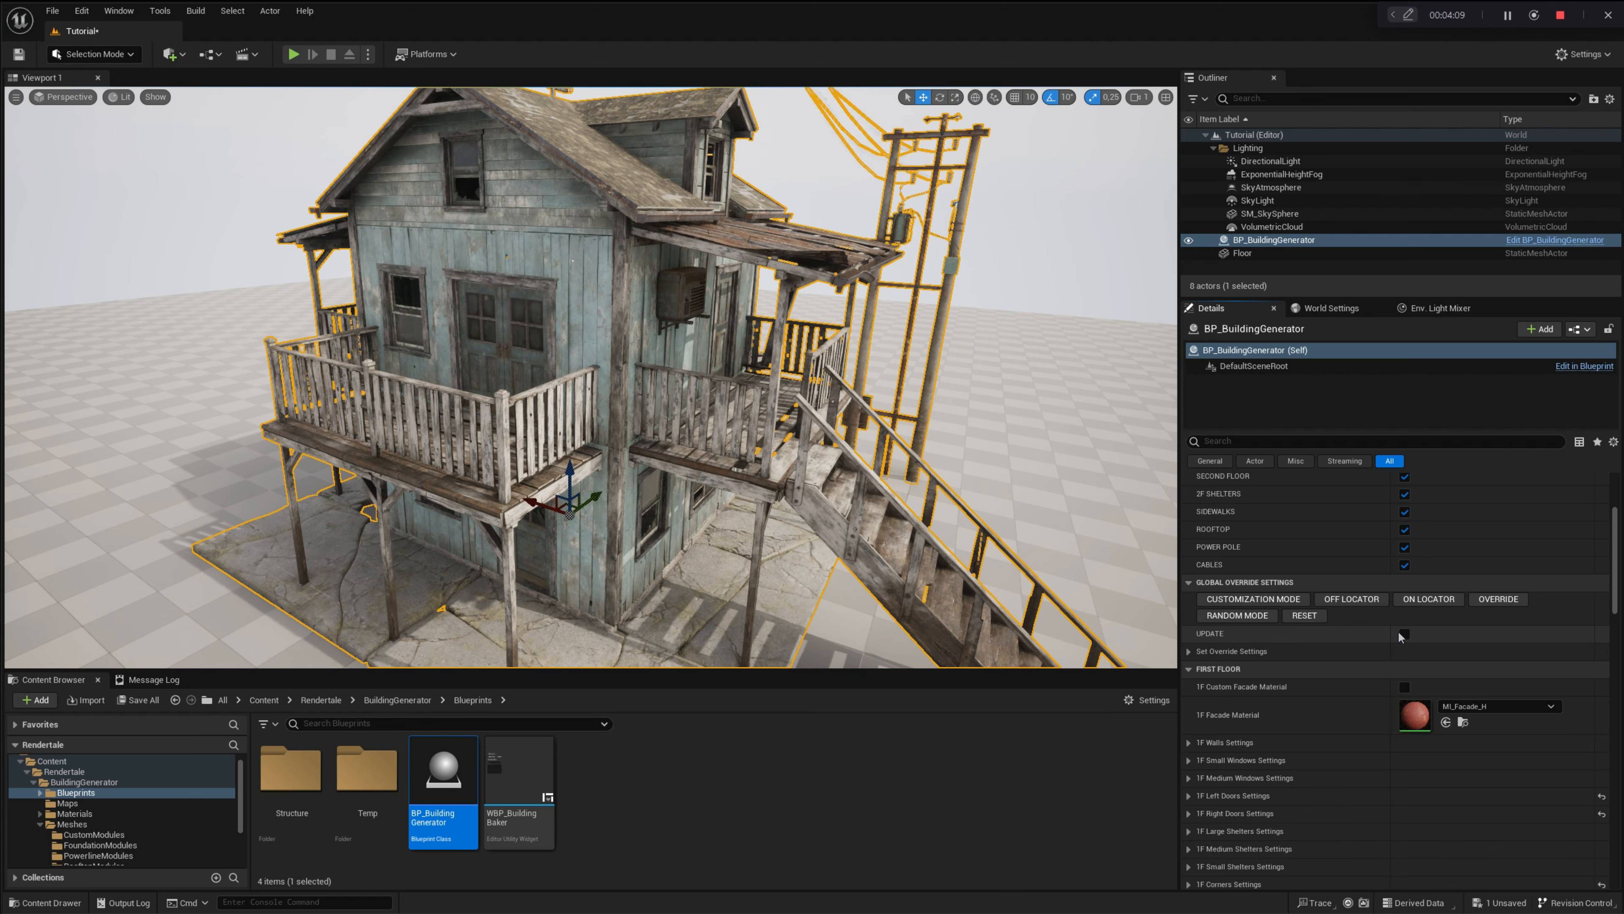
click(1405, 634)
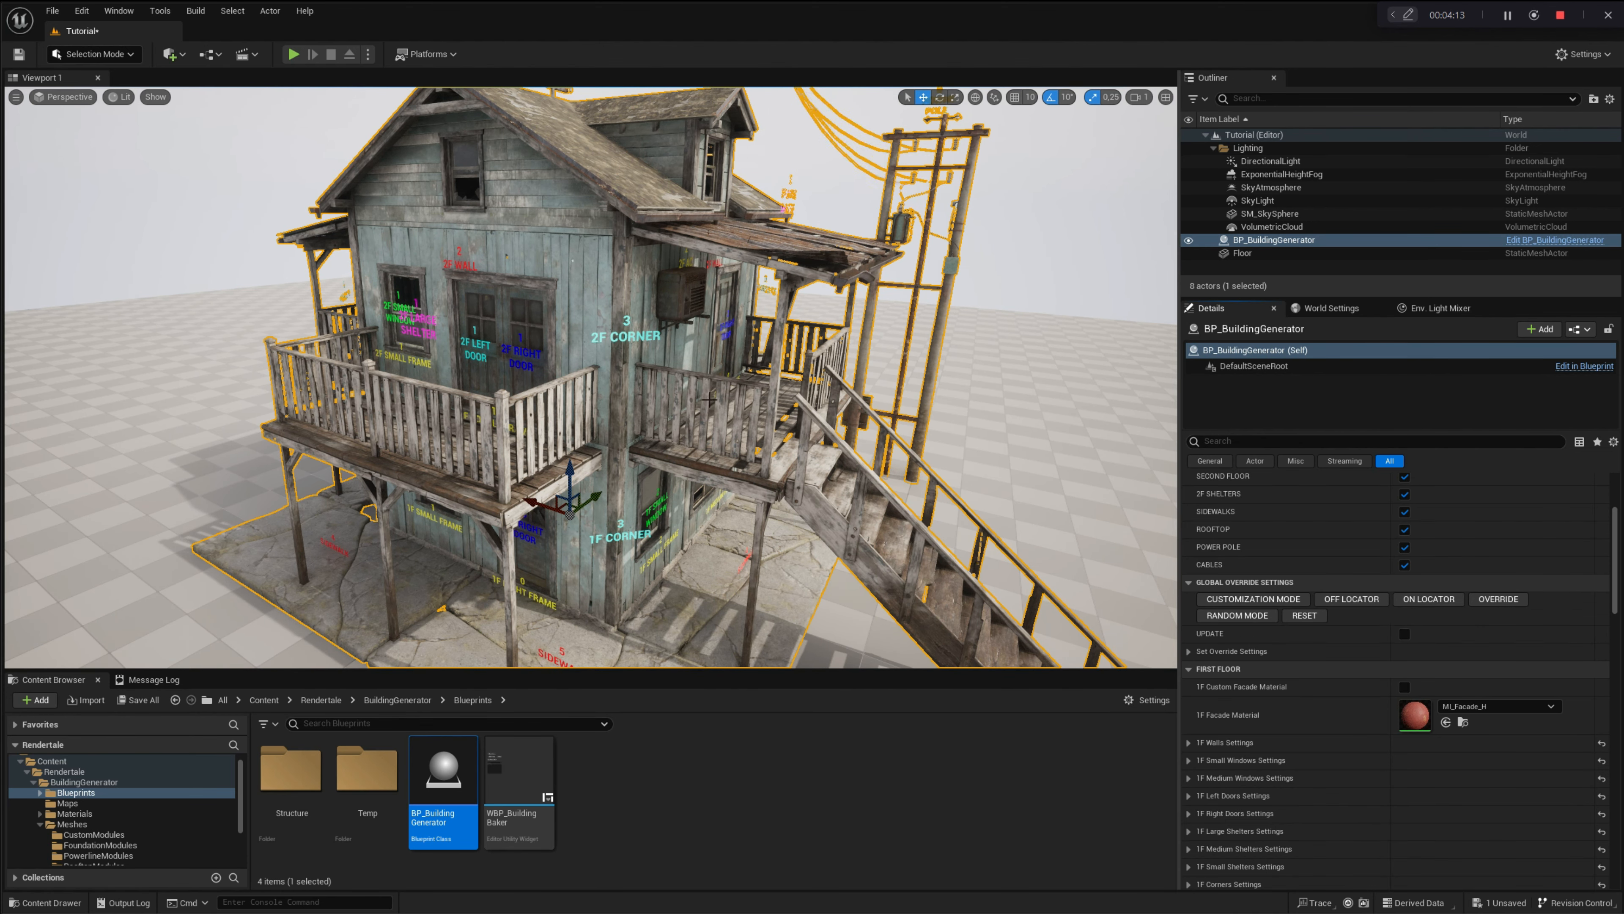
- Move in on the second-floor double door and filter the building's properties by "2f right door"
middle_drag(800, 384, 800, 407)
key(w)
right_drag(461, 378, 500, 382)
scroll(537, 373, down, 3)
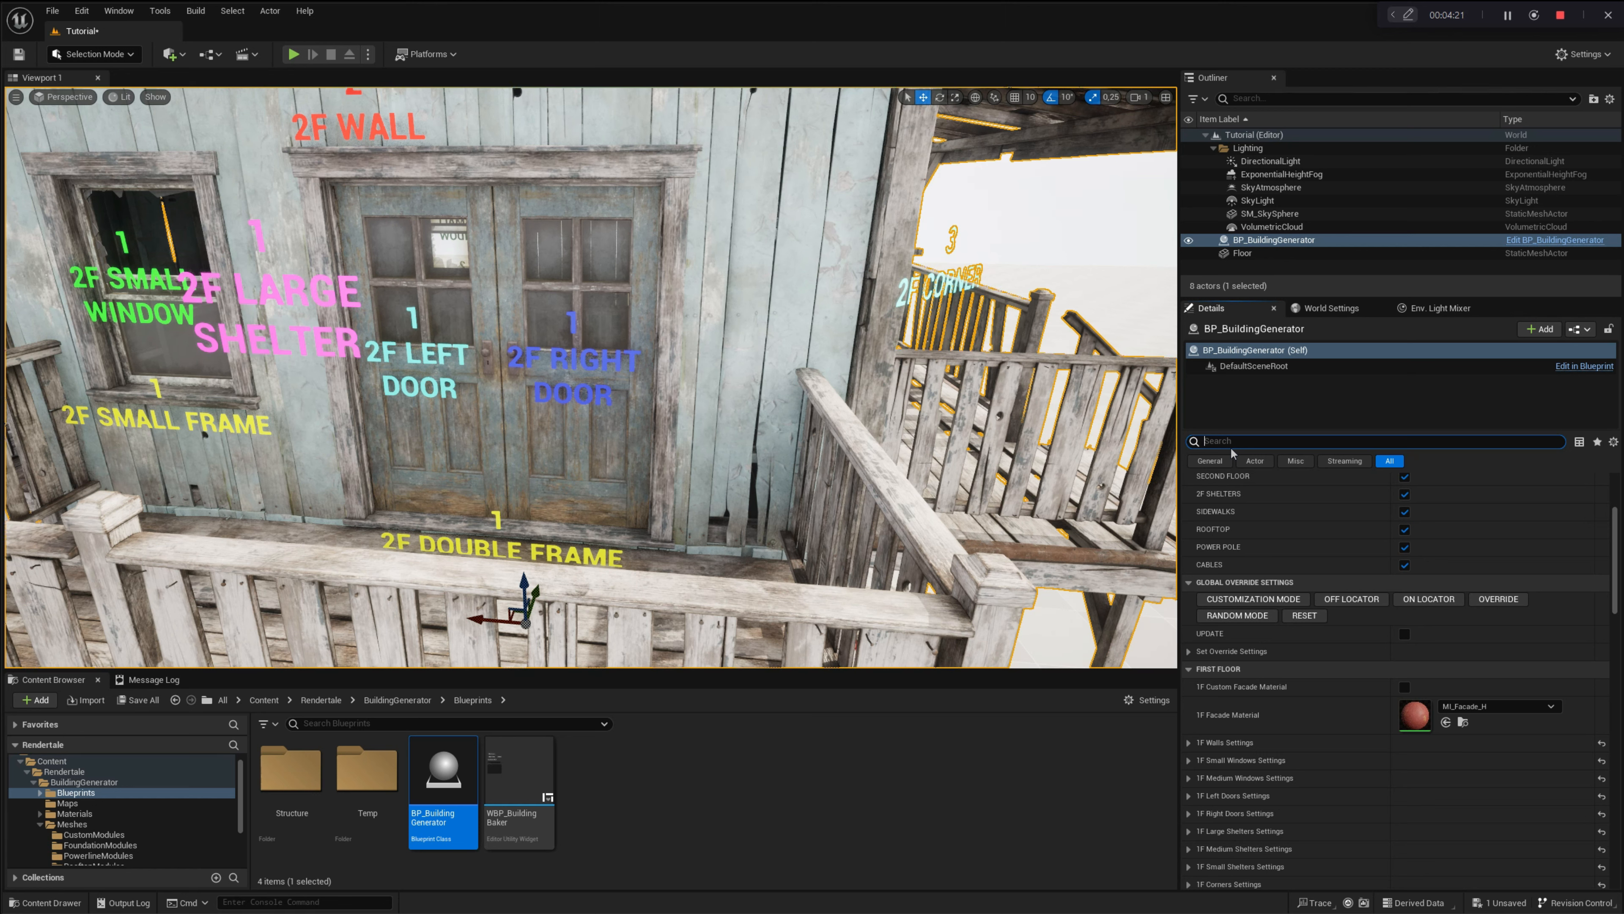
text(2f)
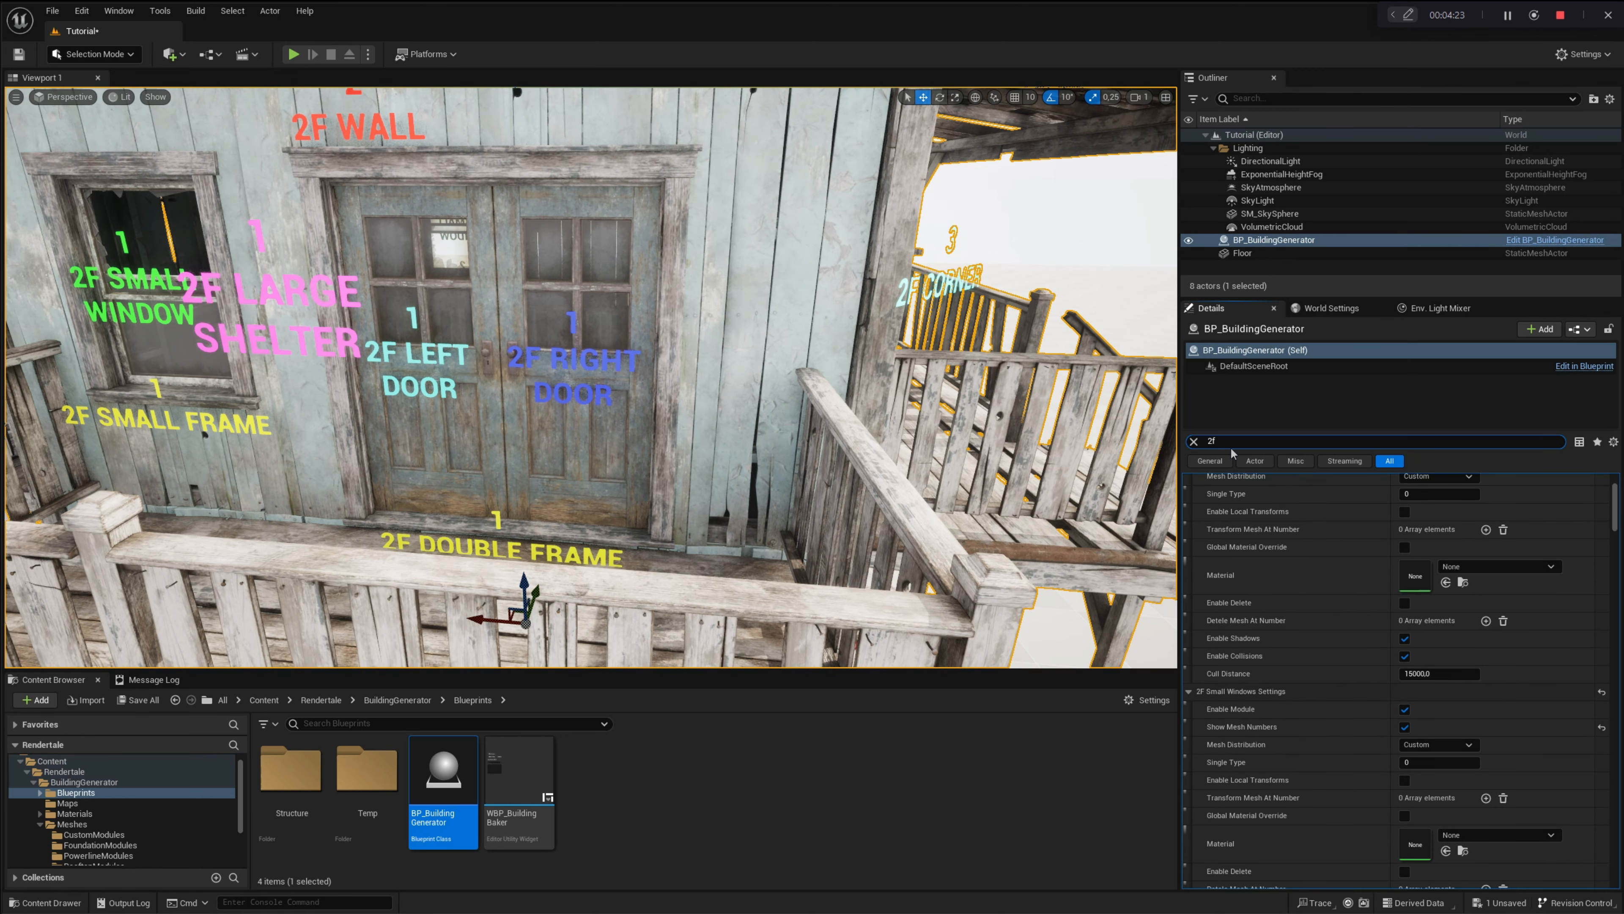
text( ri)
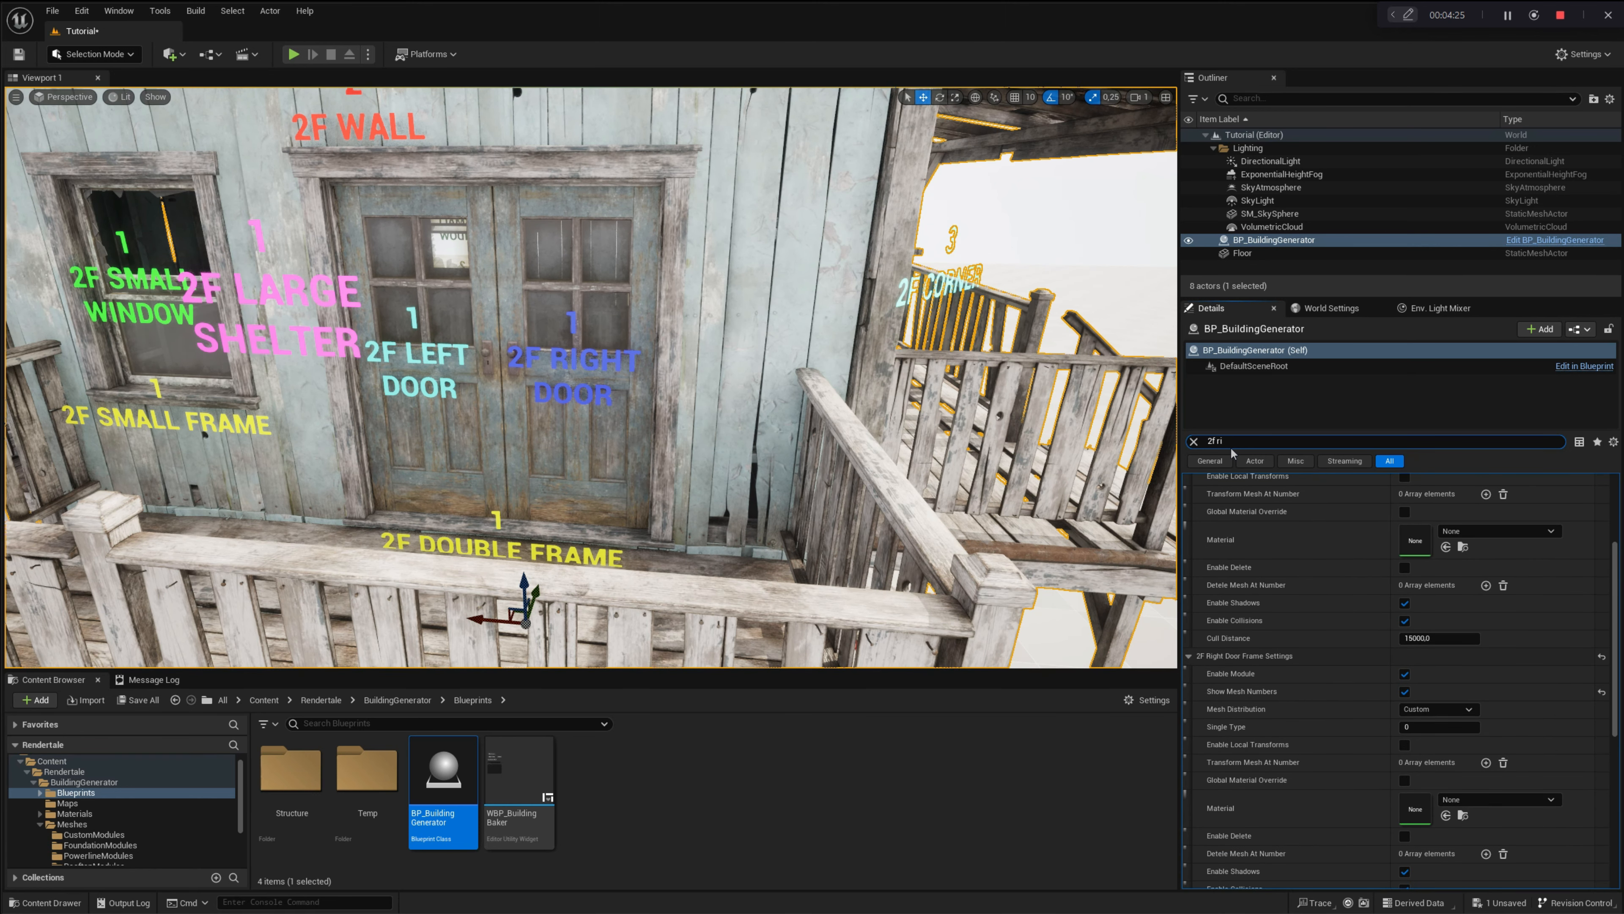
text(ght door)
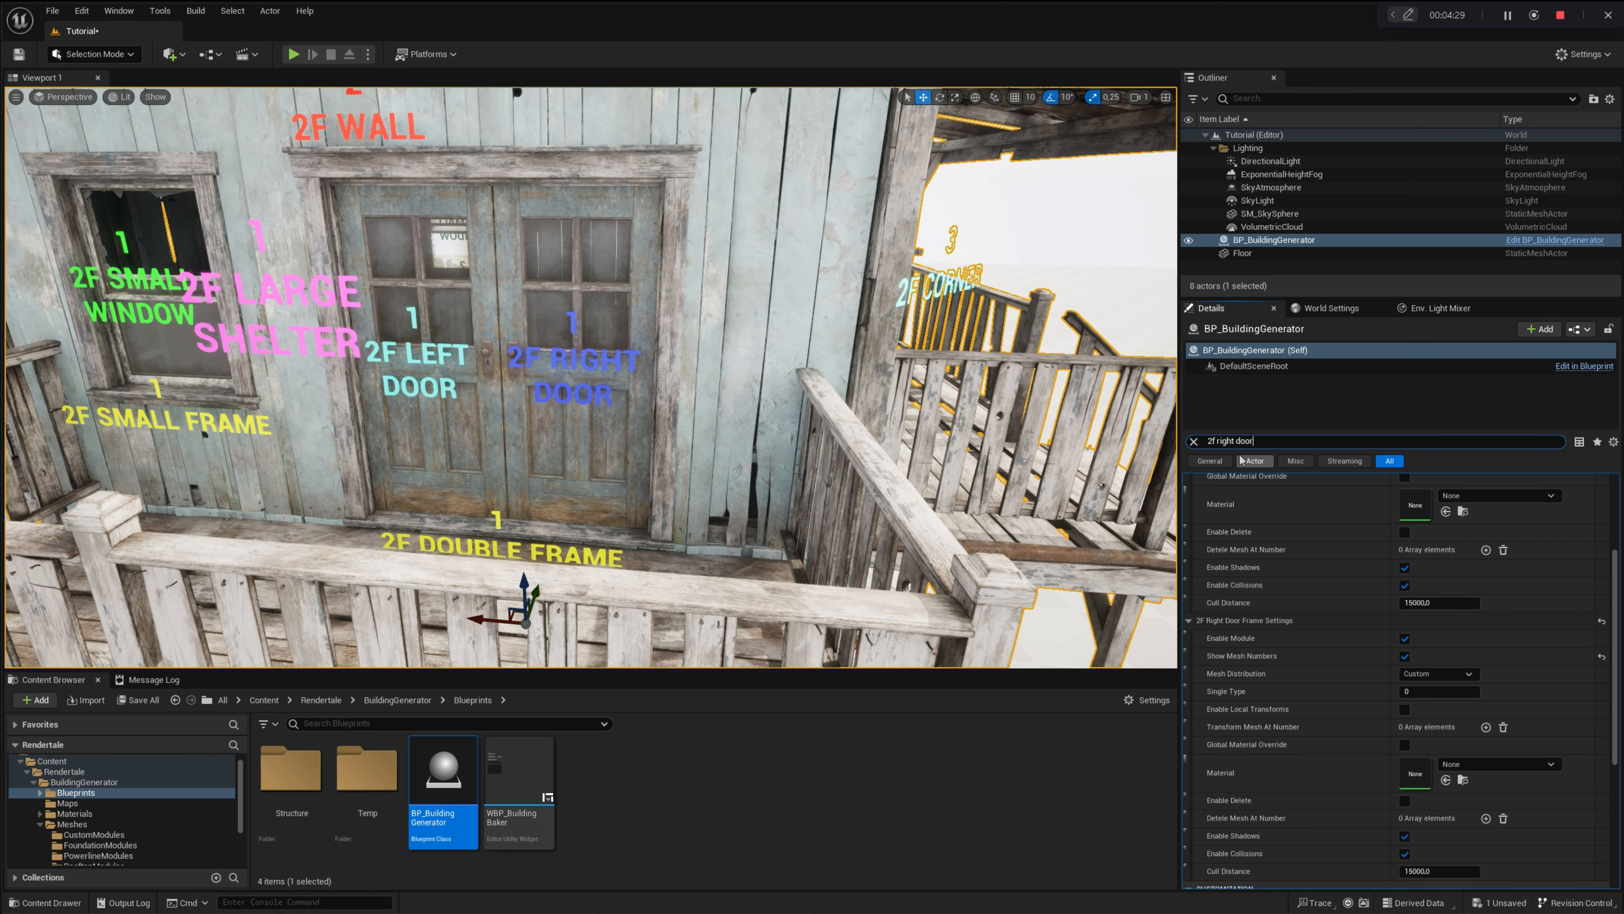
- Enable local transforms for the 2F Right Doors and add a Transform Mesh At Number entry with Mesh Number 1
scroll(1263, 663, up, 3)
scroll(1263, 662, up, 1)
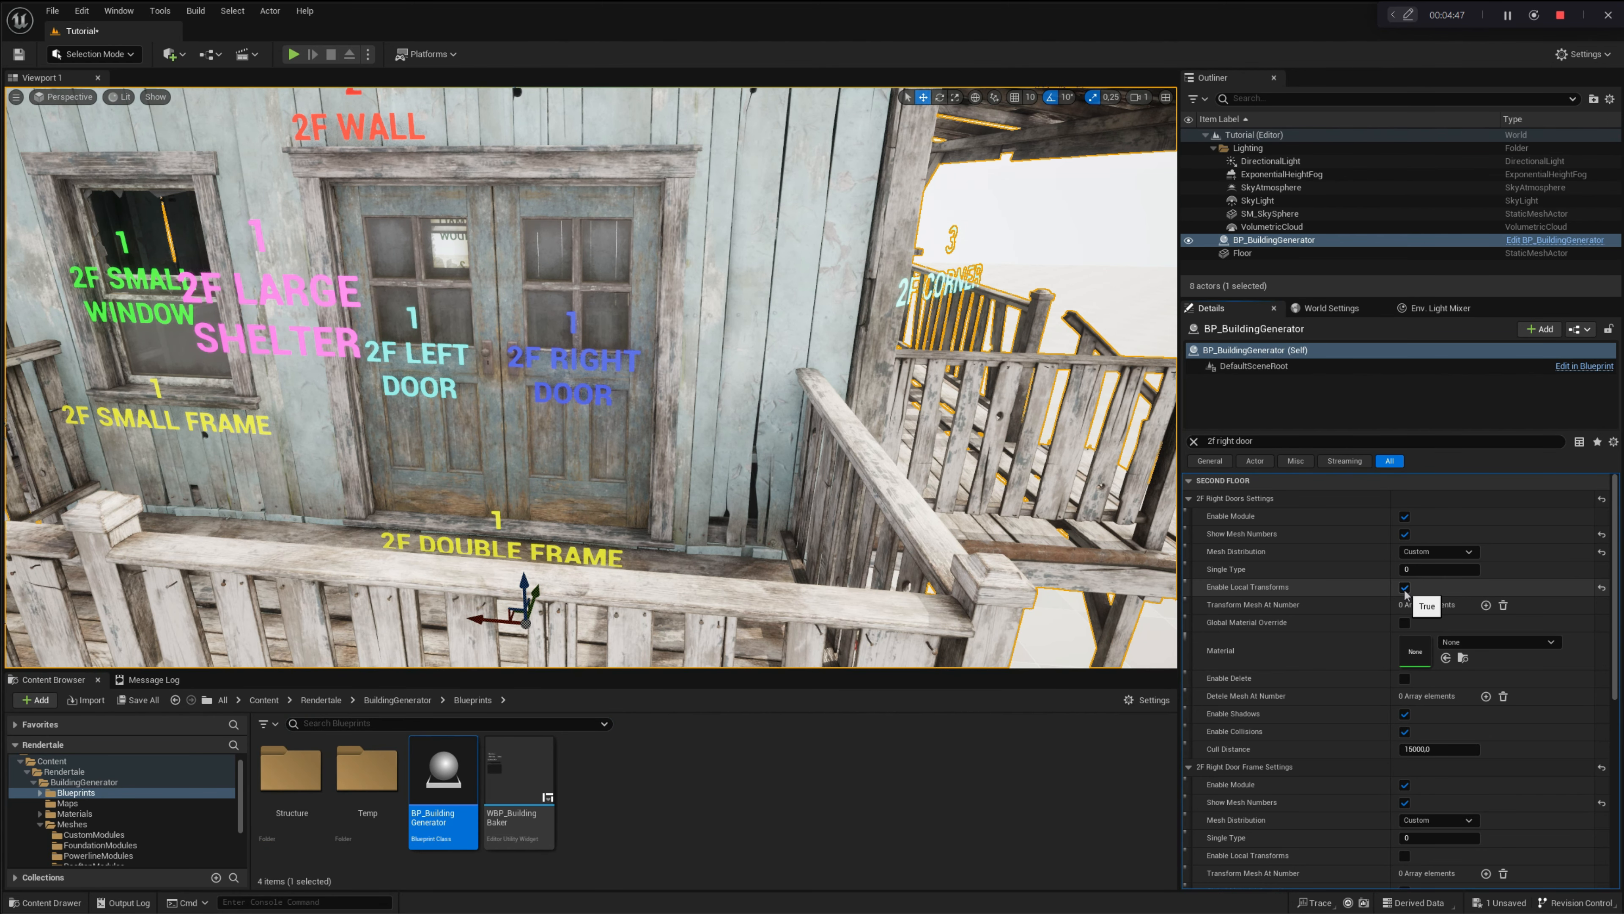
click(1485, 605)
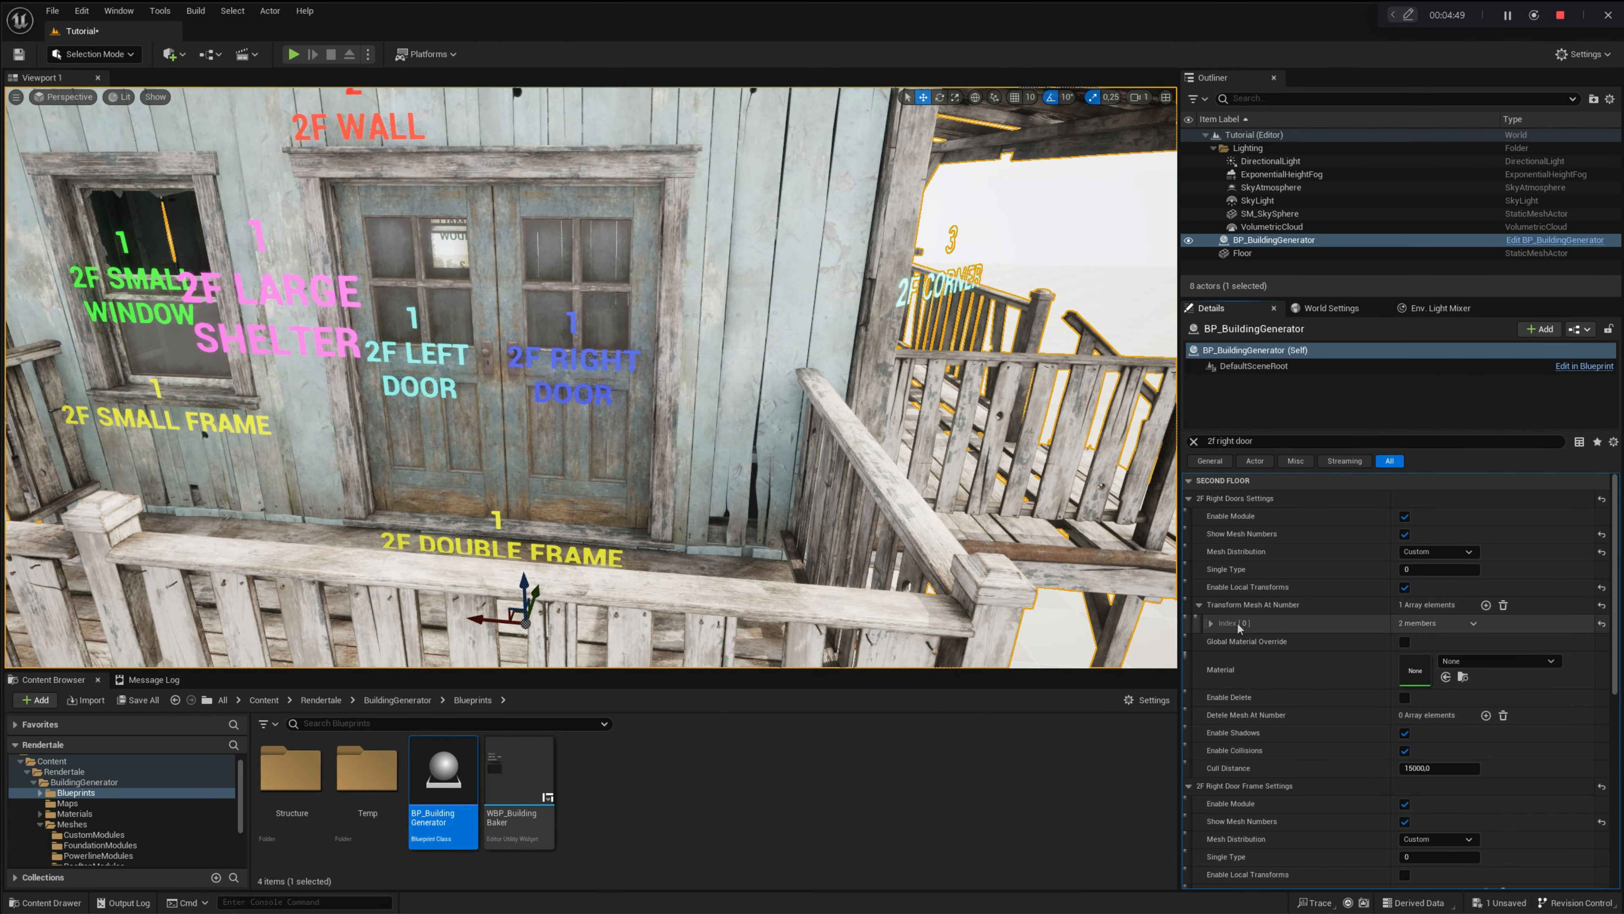
click(1211, 623)
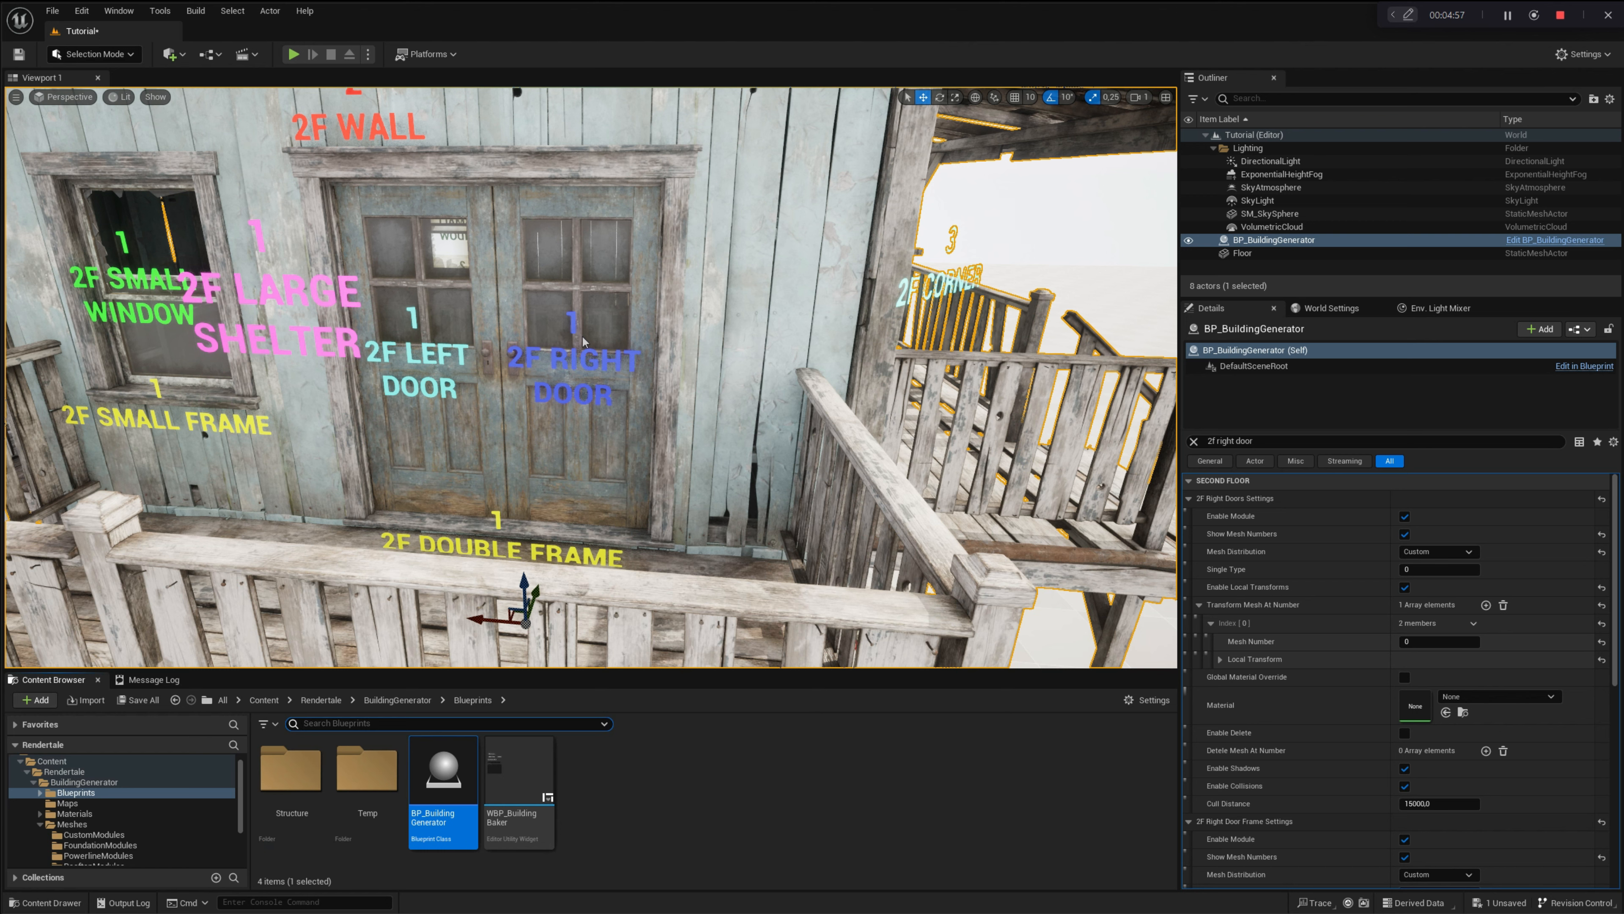
click(1436, 642)
text(1)
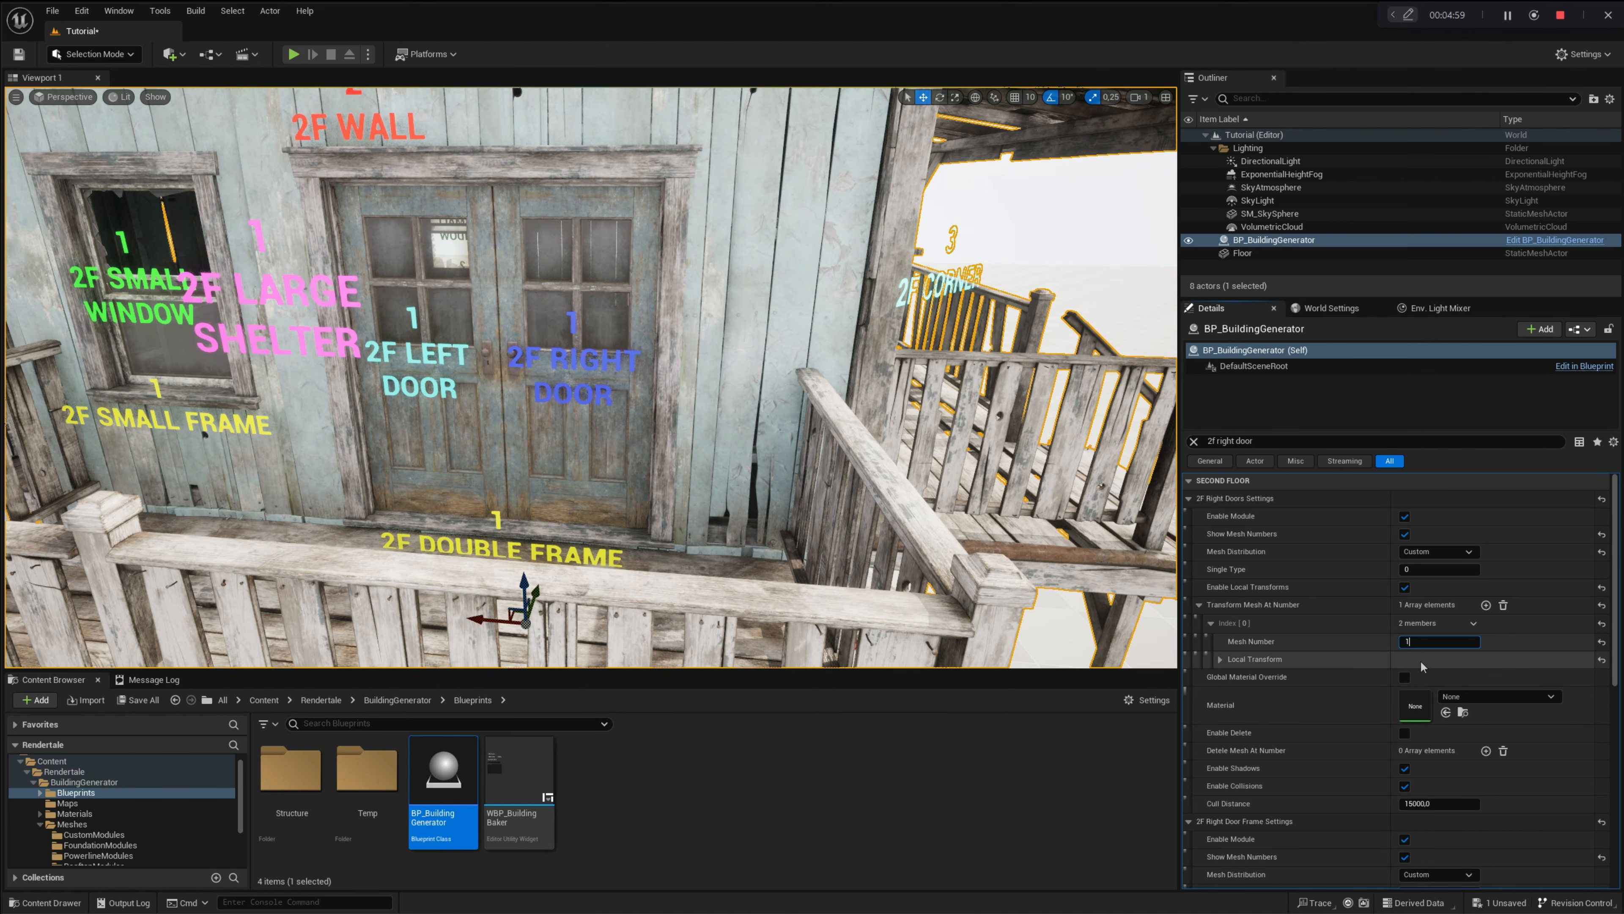
- Rotate 2F Right Door number 1 about Z through its local transform, first to 45 and then to 80
click(1220, 659)
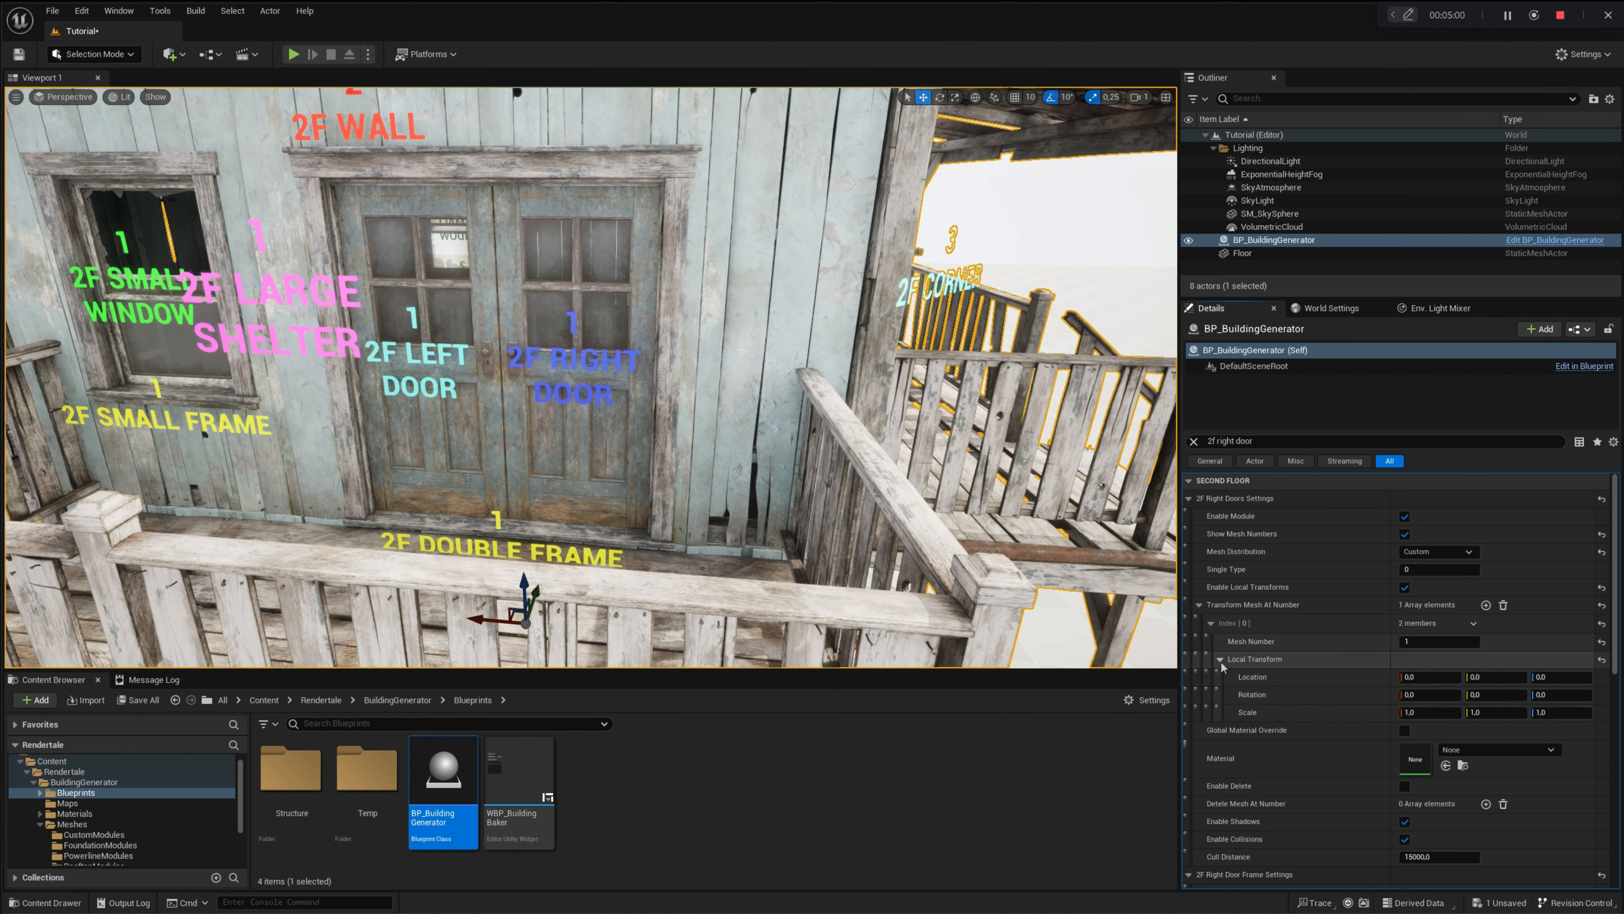
click(1554, 694)
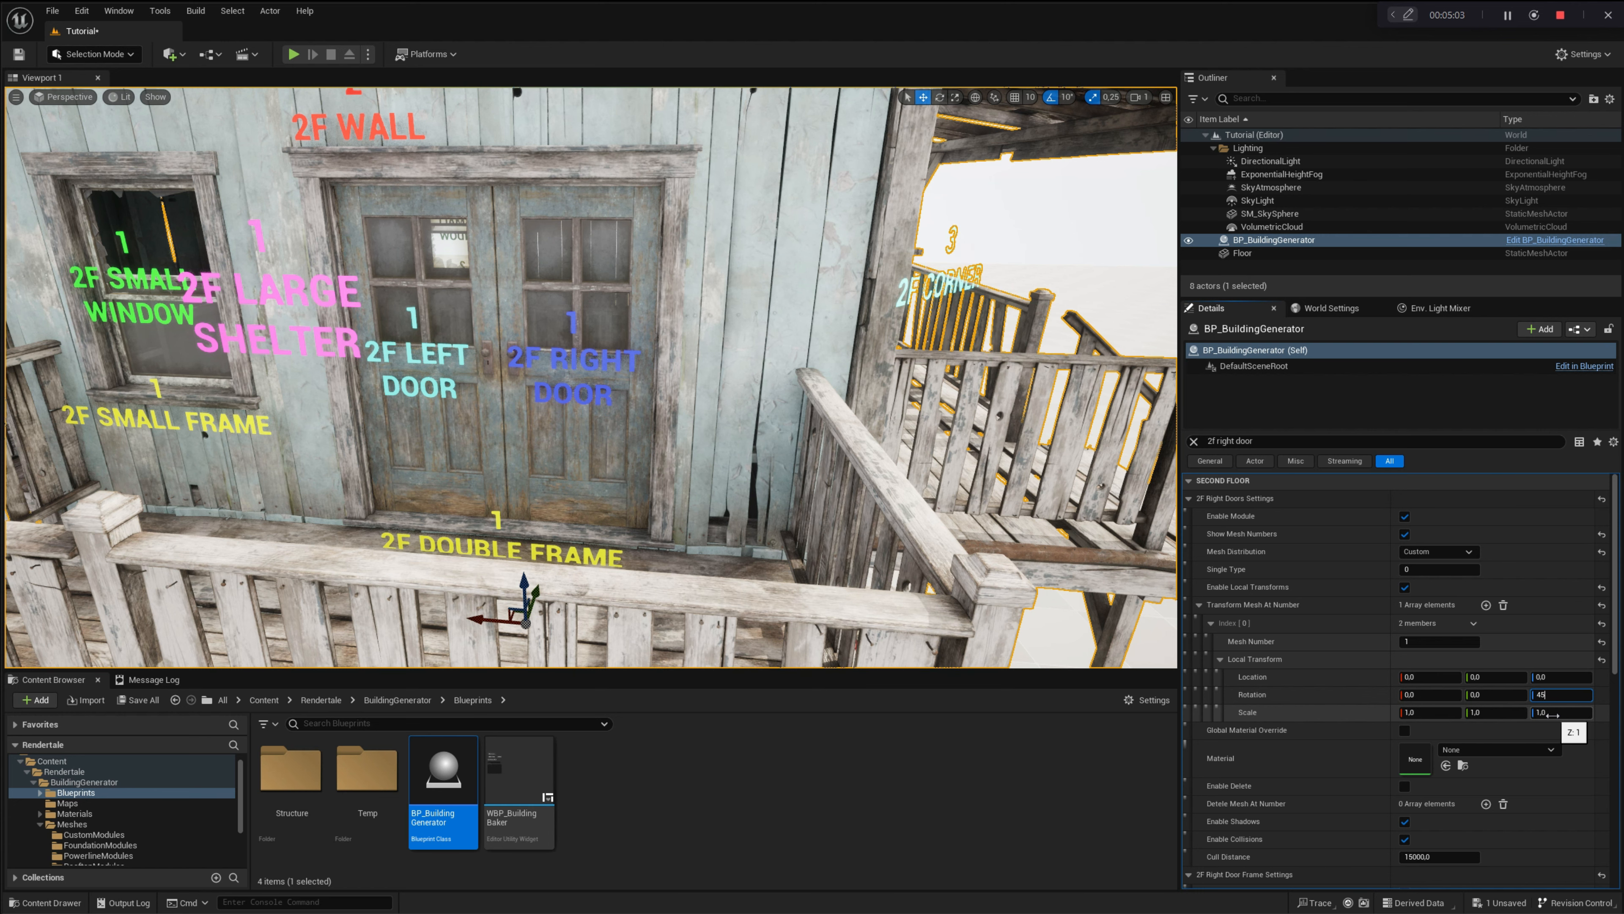
text(45)
key(Return)
text(8)
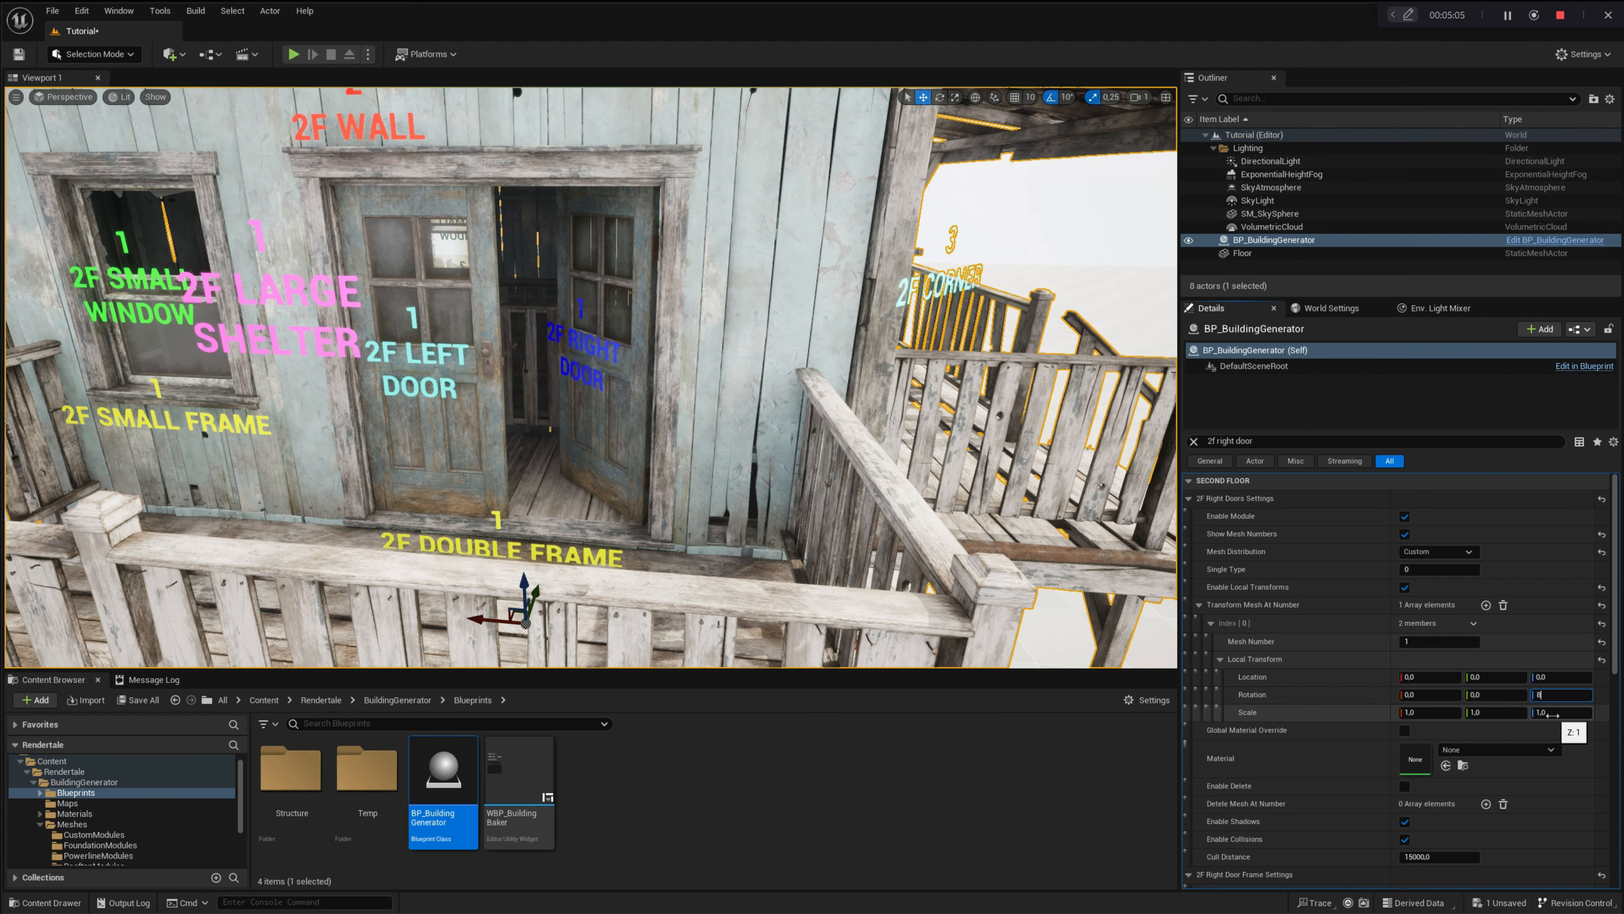
text(0)
key(Return)
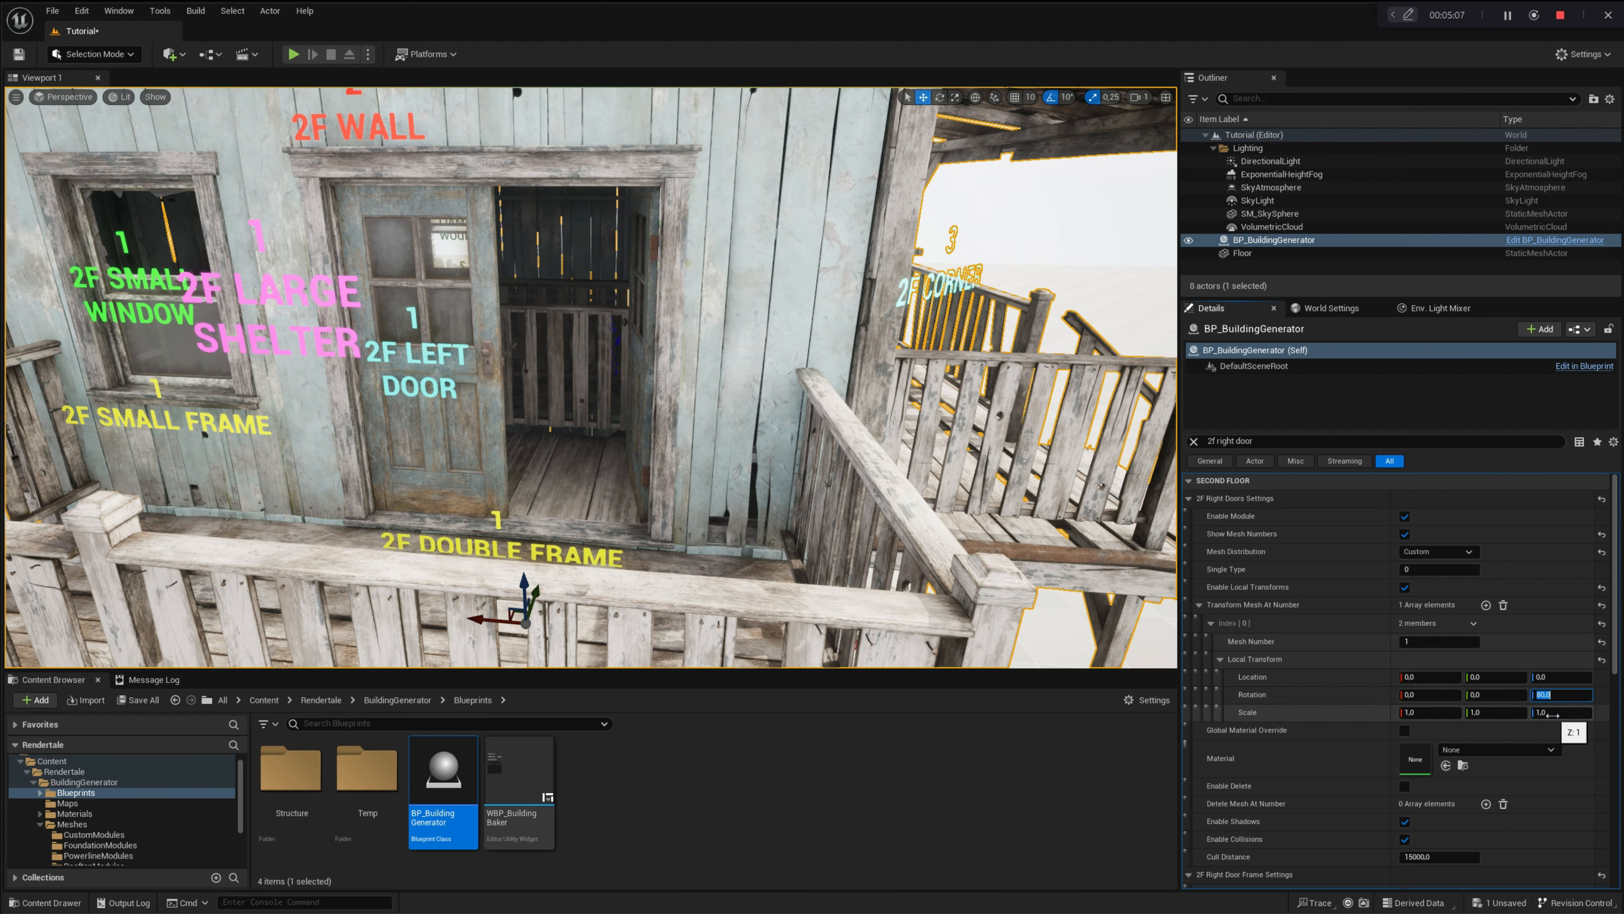
- Move down to the first-floor windows near corner 3 and filter the building's properties by "1f small window"
key(s)
right_drag(420, 422, 492, 294)
key(s)
right_drag(586, 360, 445, 457)
key(q)
key(d)
key(w)
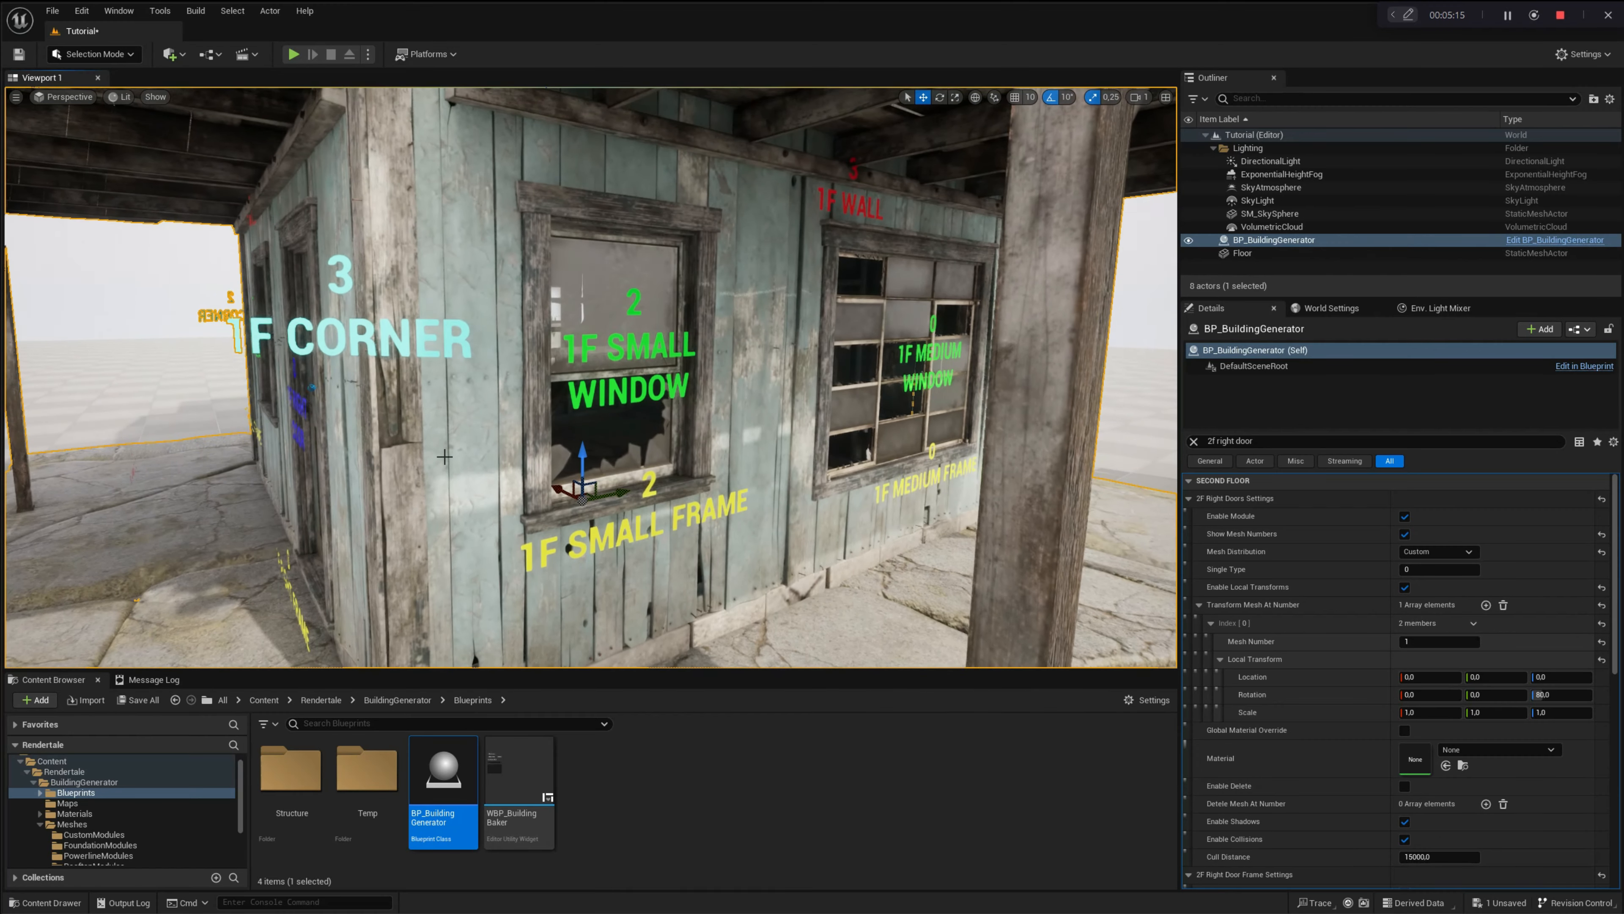
click(1194, 442)
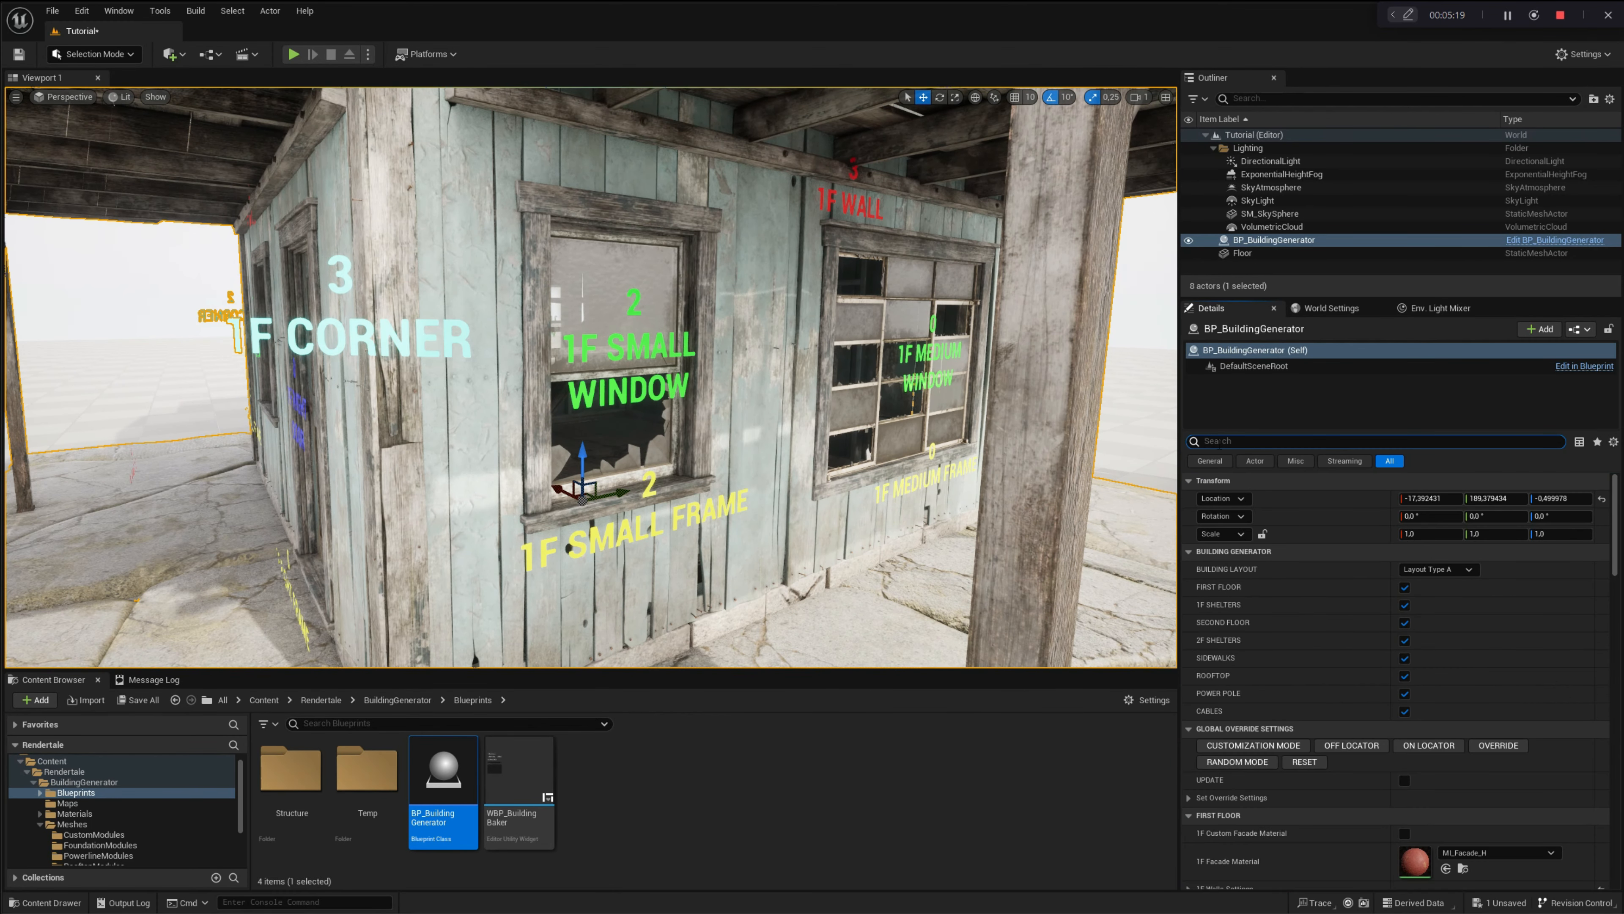
text(1f s)
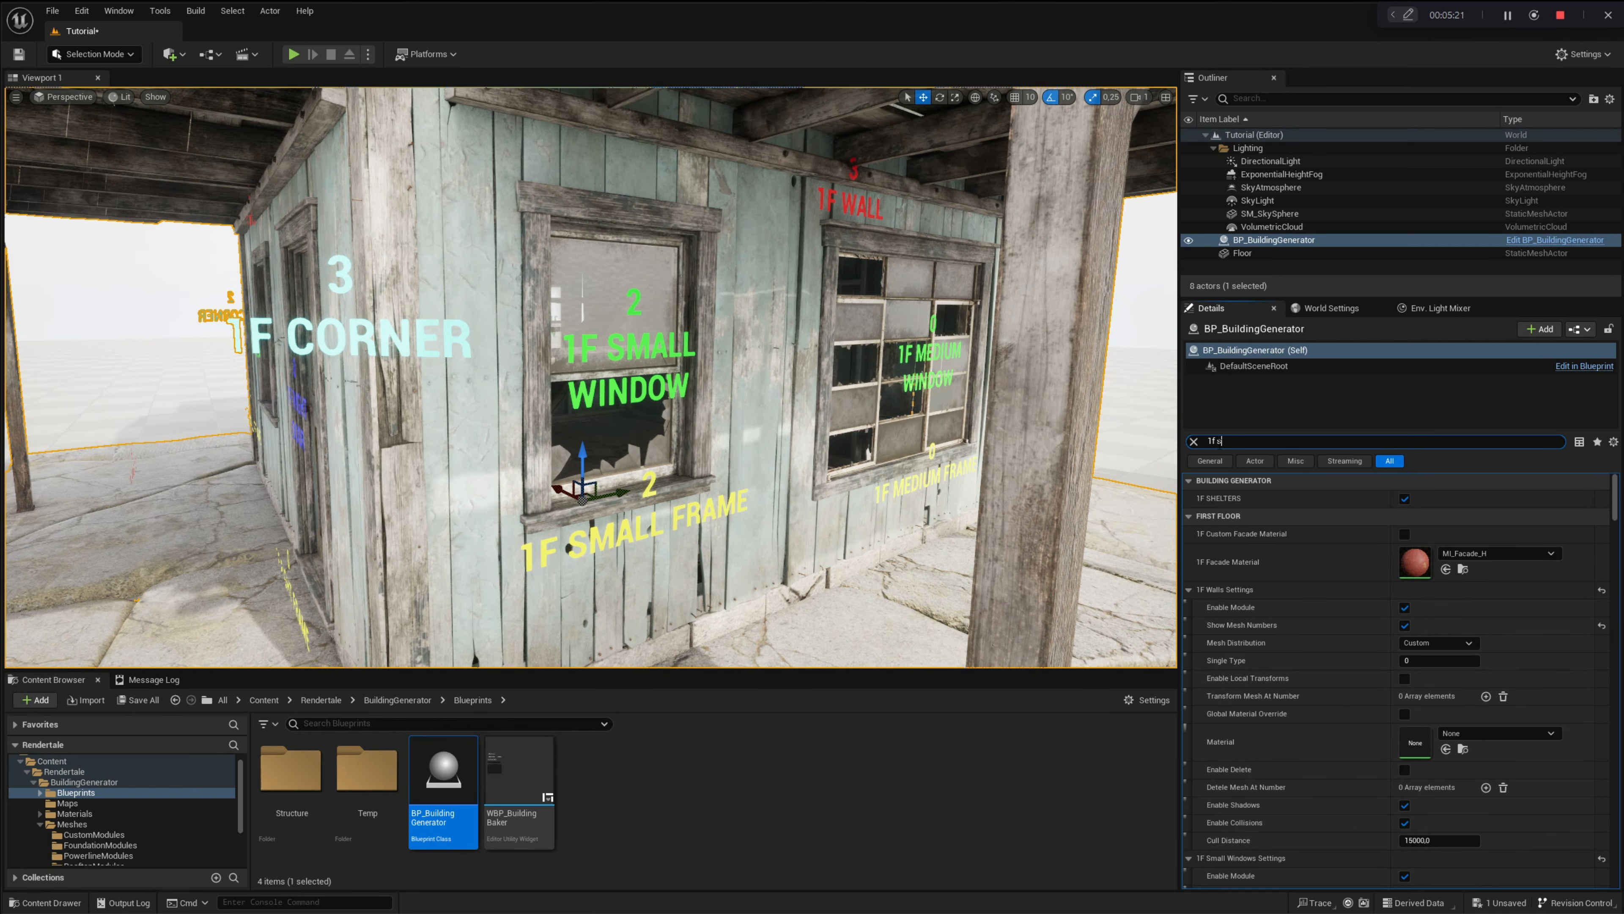
text(mall window)
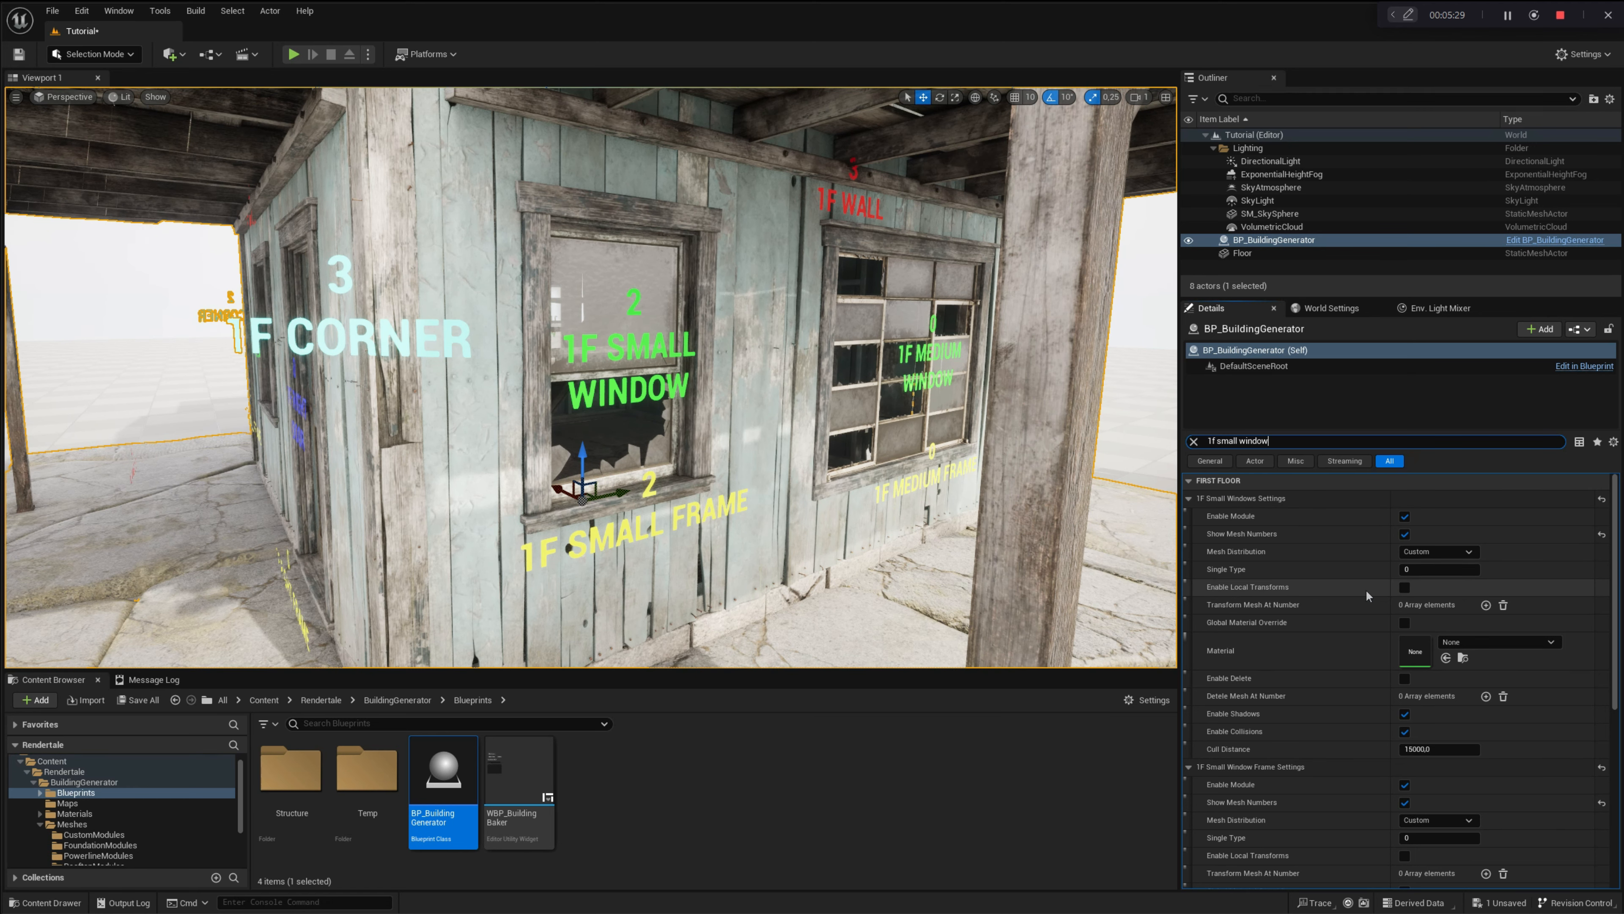
- Enable local transforms for the 1F Small Windows and add a Transform Mesh At Number entry with Mesh Number 2
click(1405, 587)
click(1486, 605)
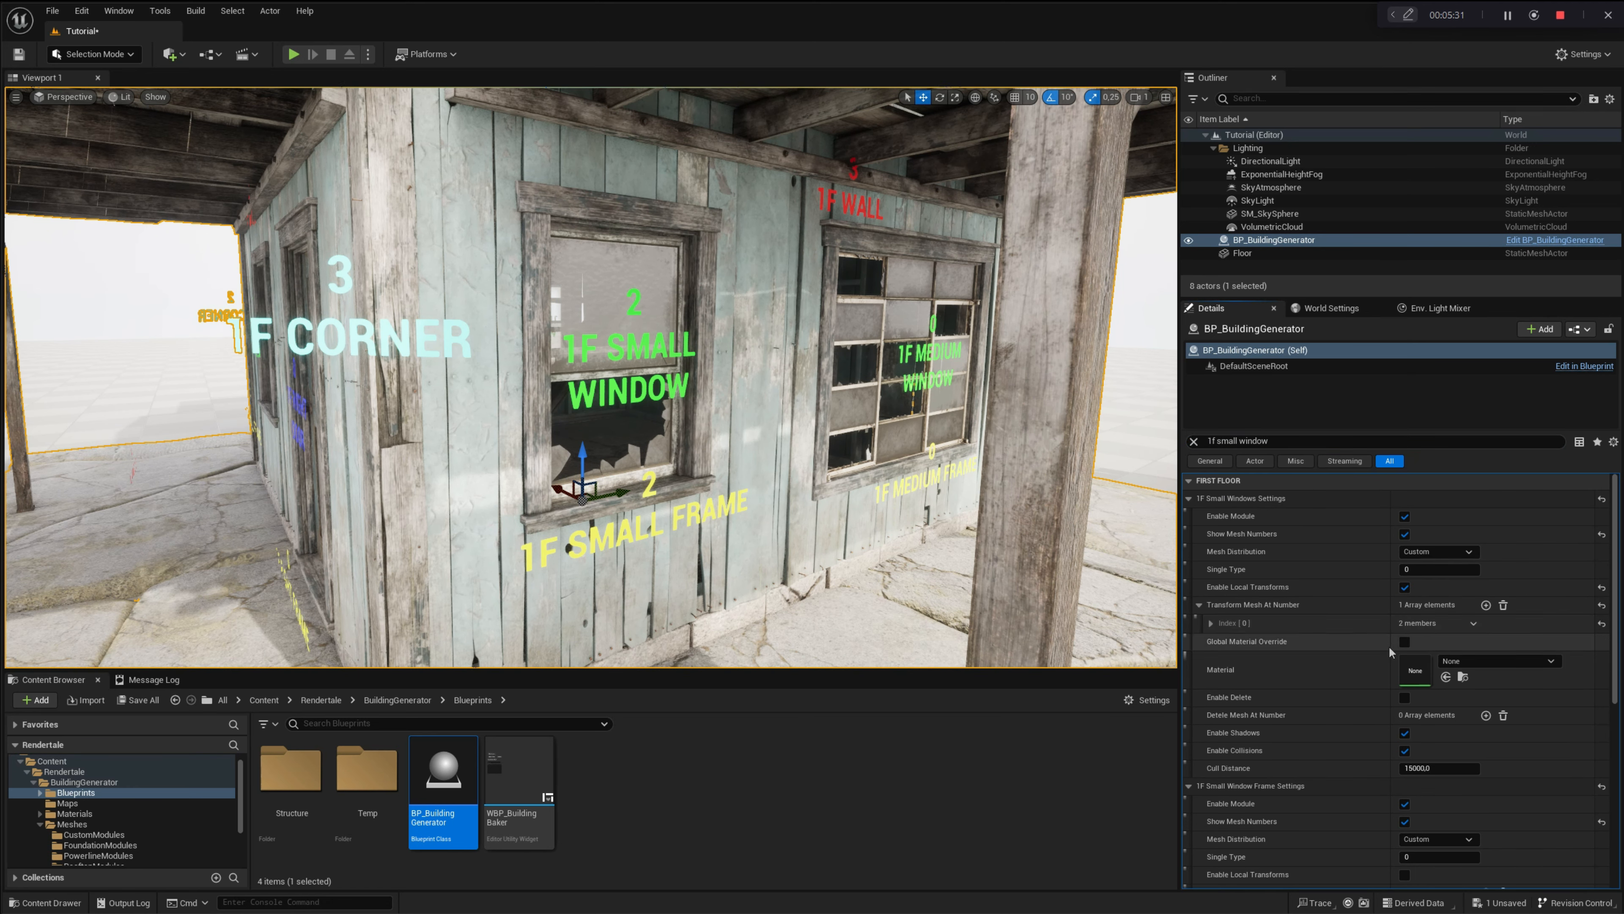
click(1211, 623)
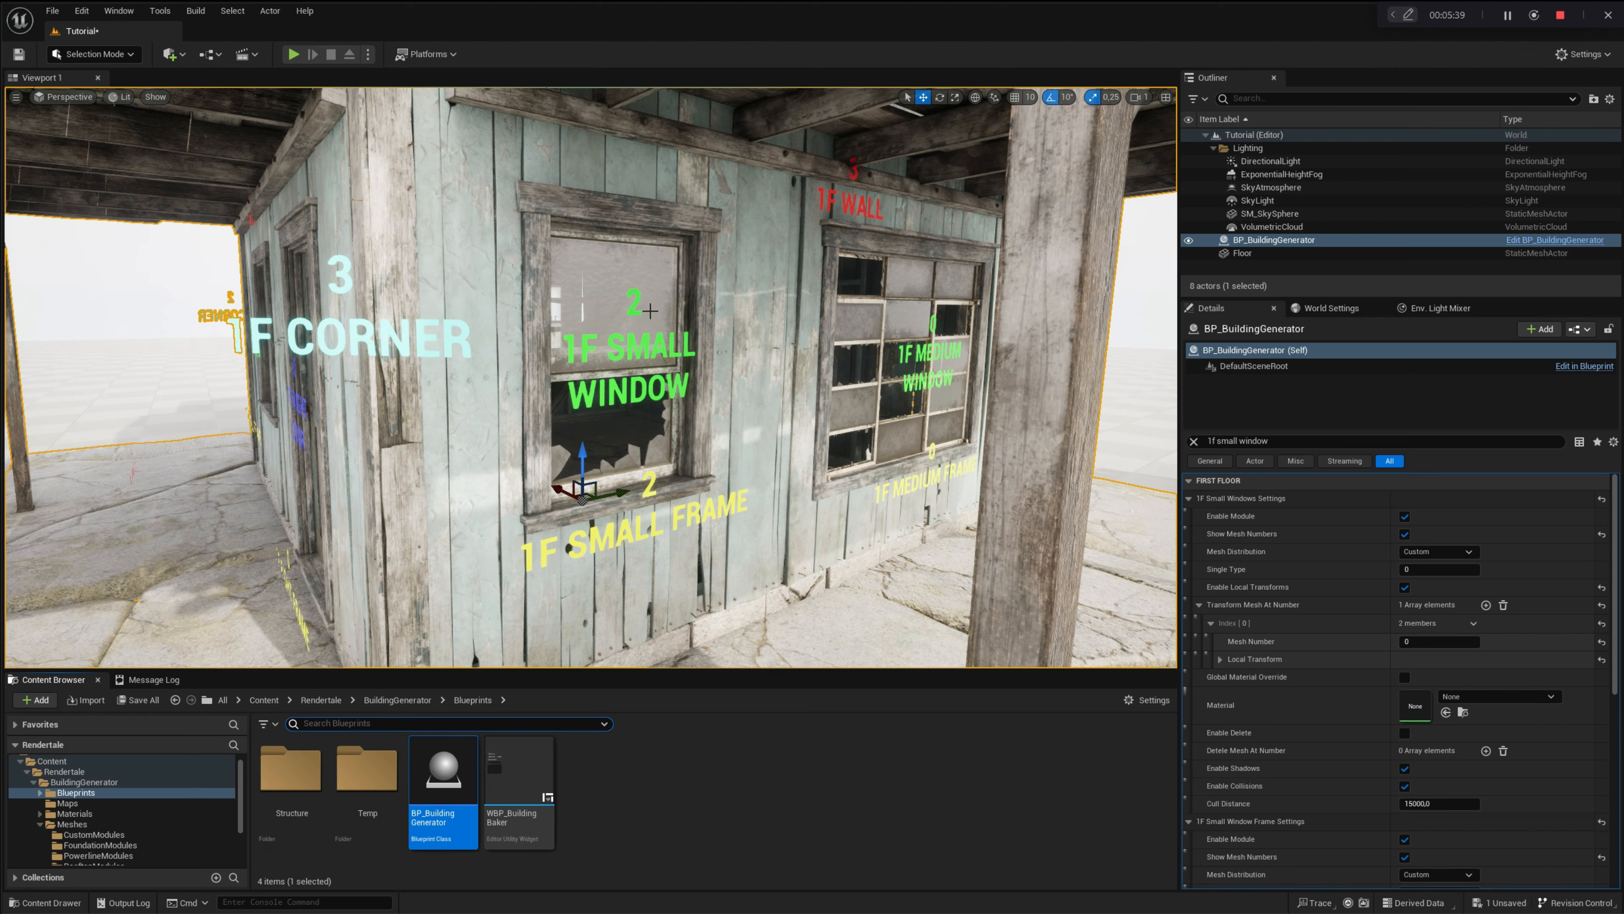
click(1419, 641)
text(2)
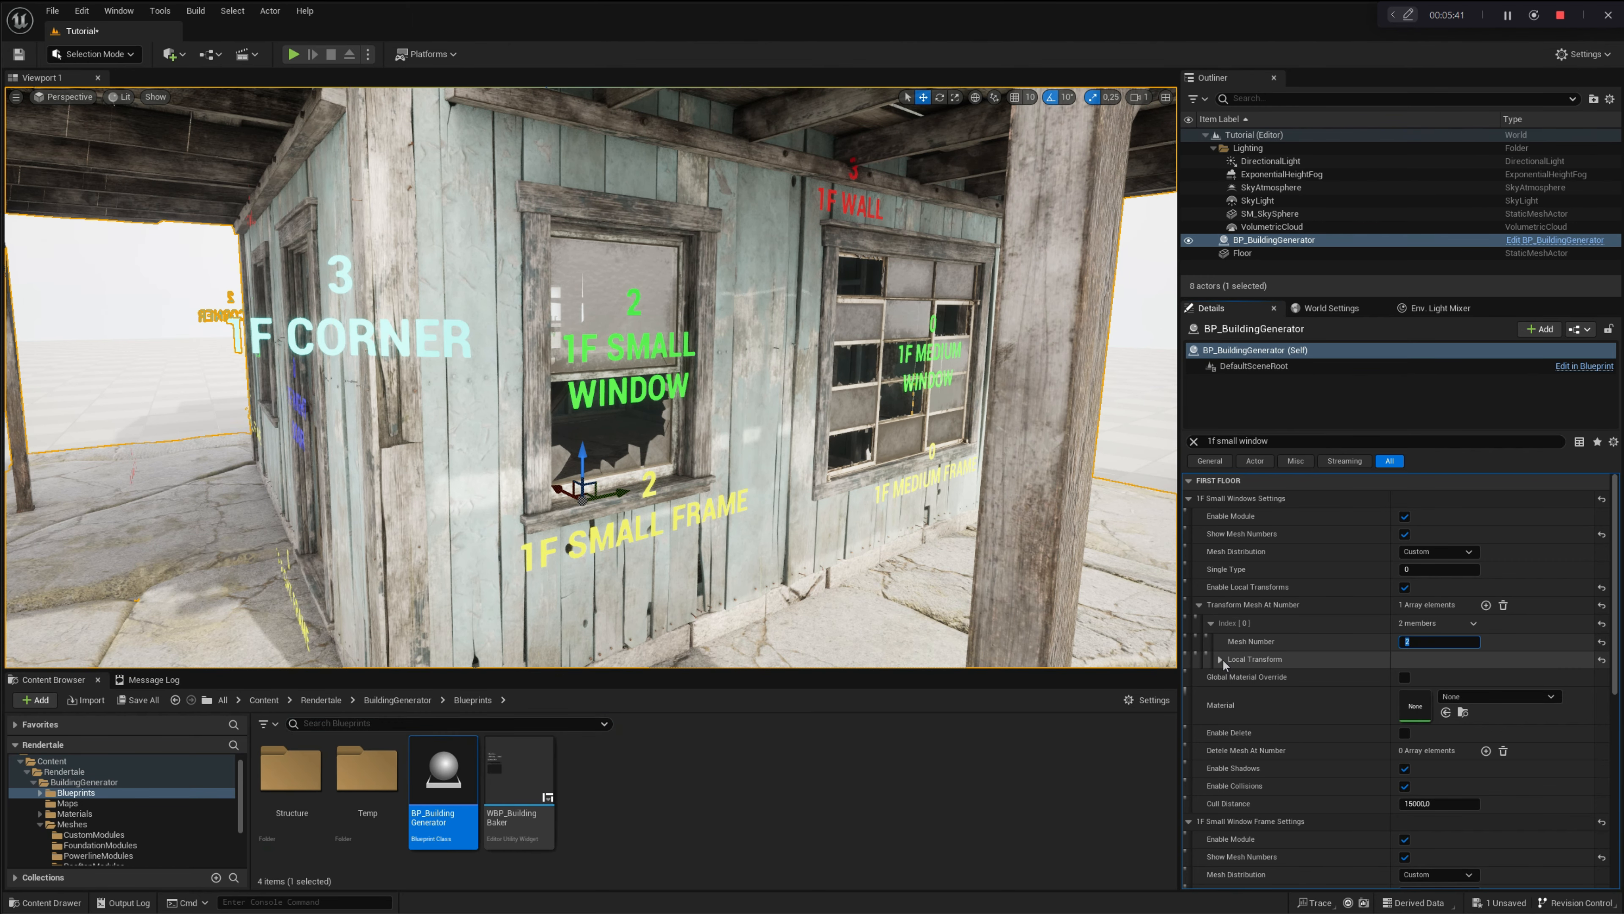
- Set the local Z rotation of 1F Small Window number 2 to 45
click(1220, 659)
click(1546, 695)
text(4)
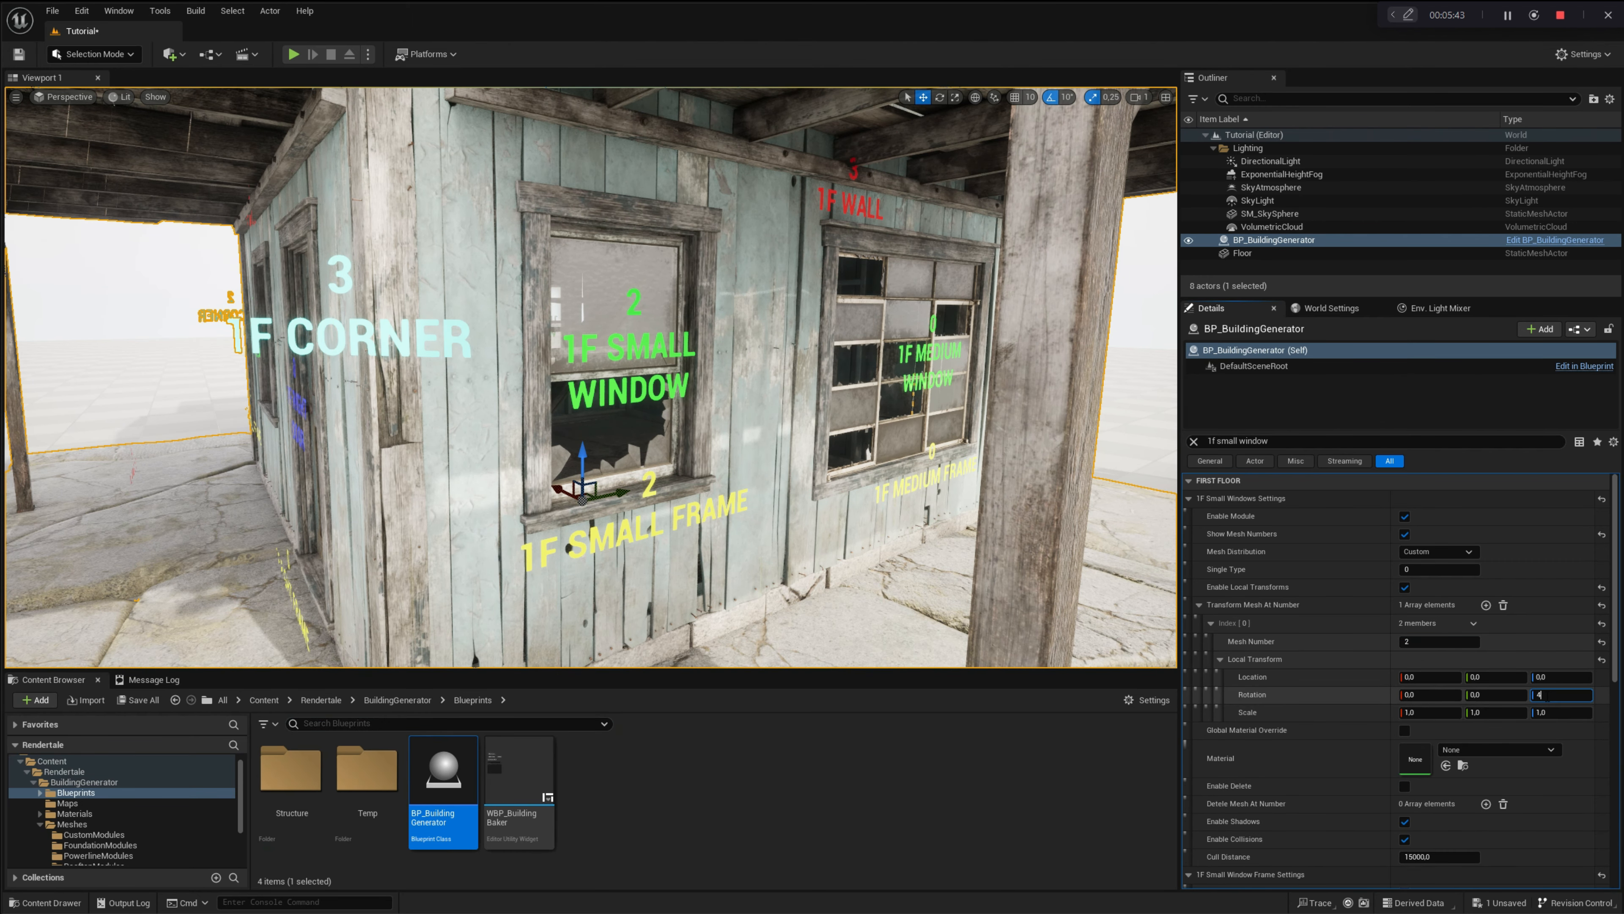
text(5)
key(Return)
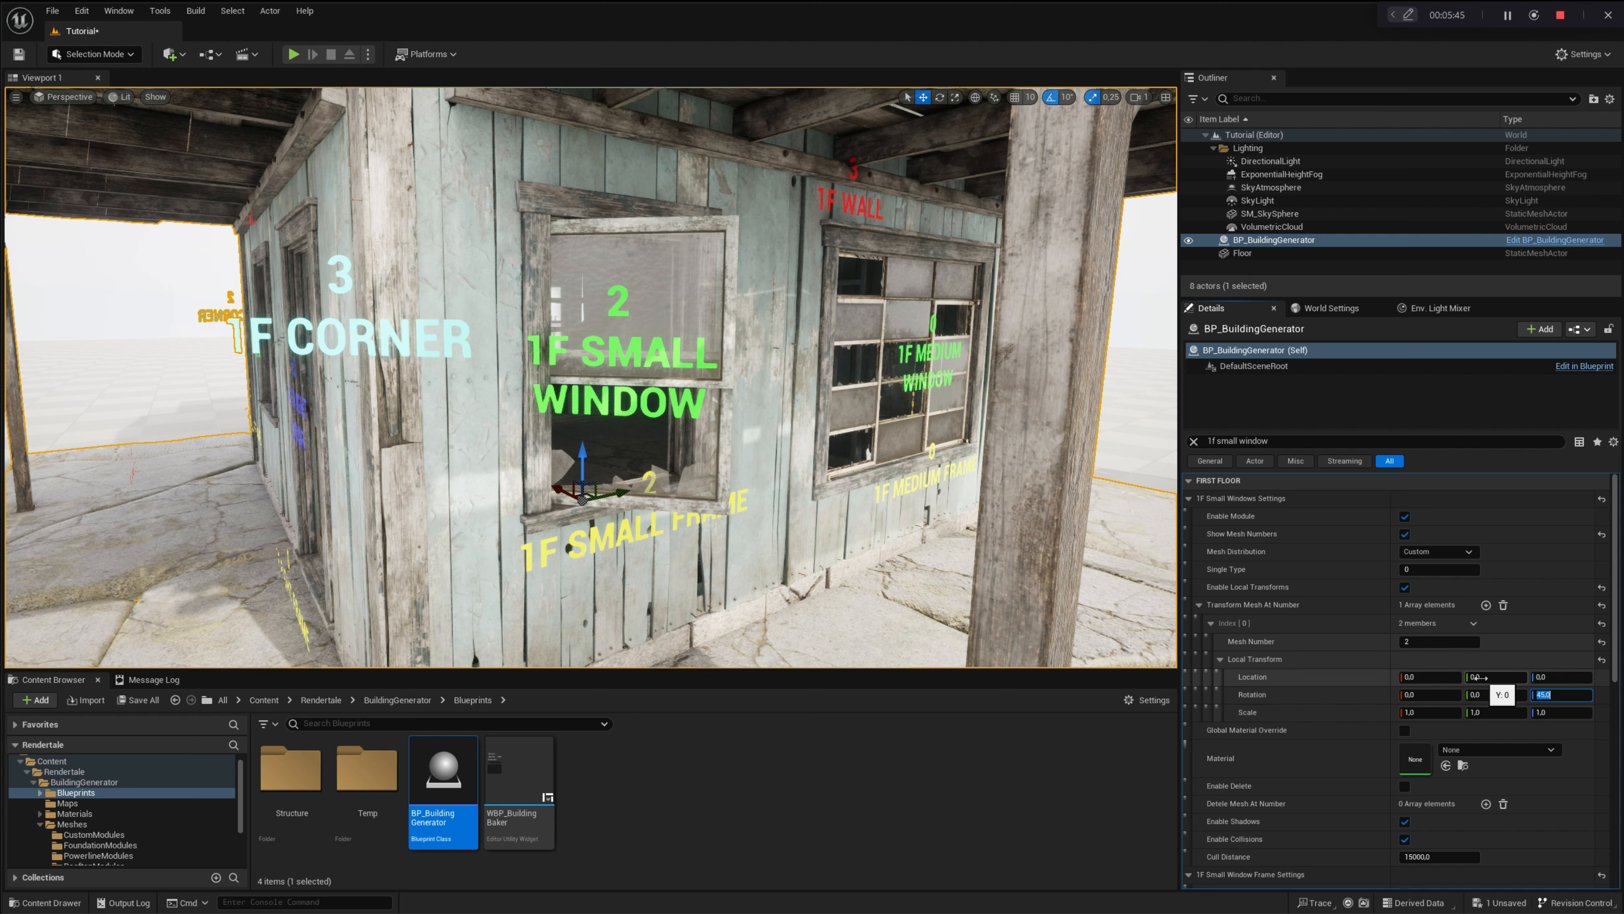
- Offset 1F Small Window number 2 to local location X -150 and Y 150, and view it beside the building
click(1496, 677)
text(150)
key(Return)
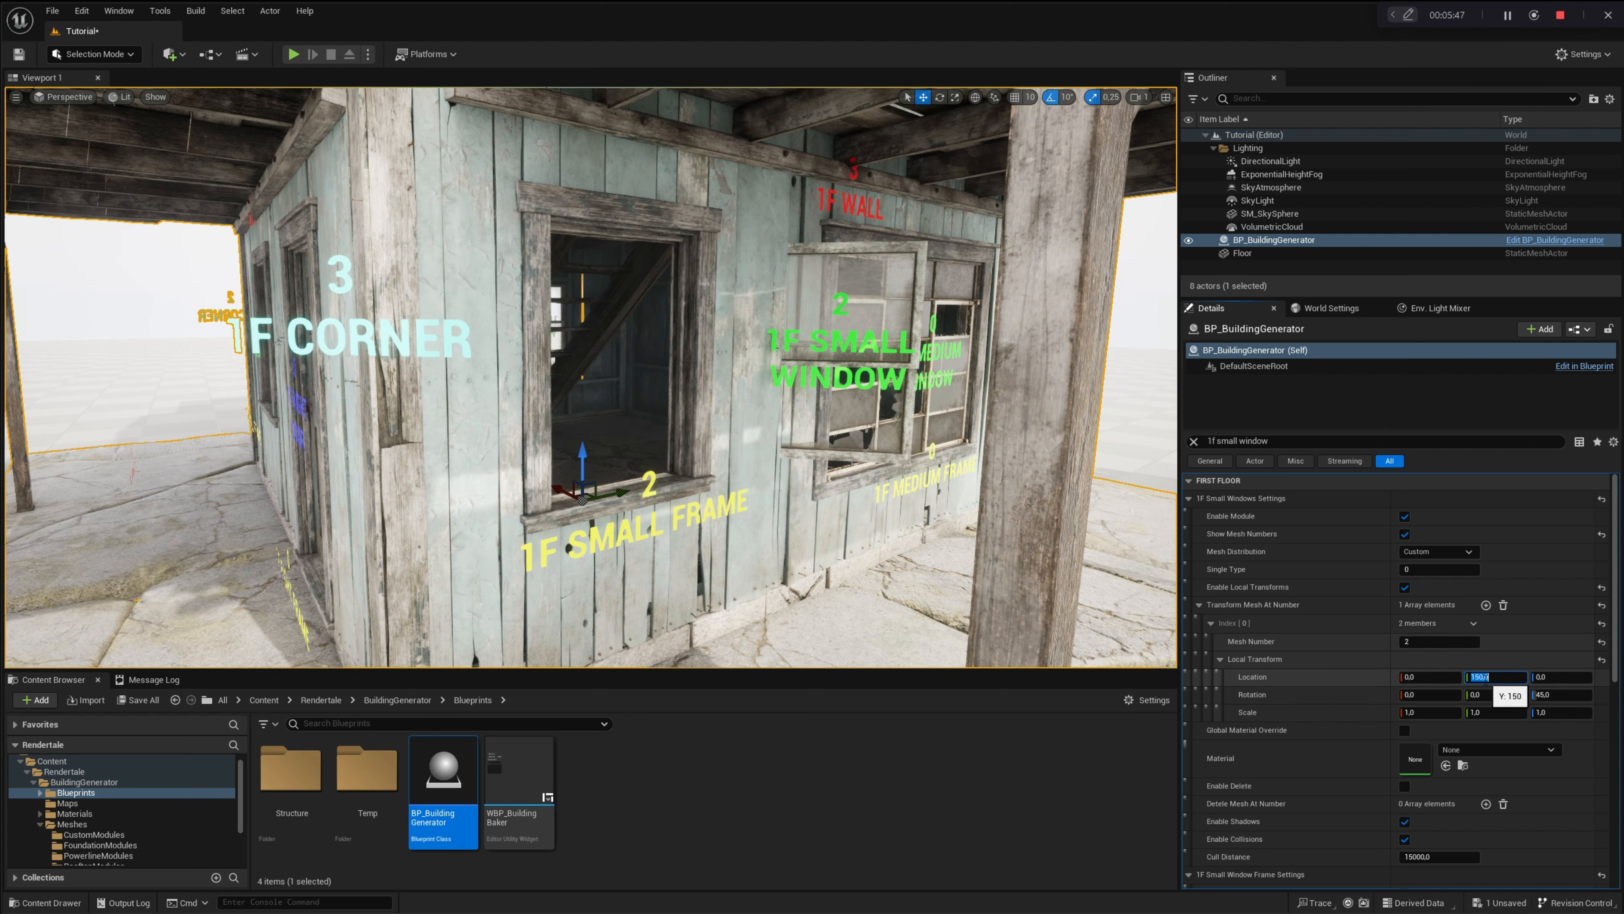
click(1424, 676)
key(Return)
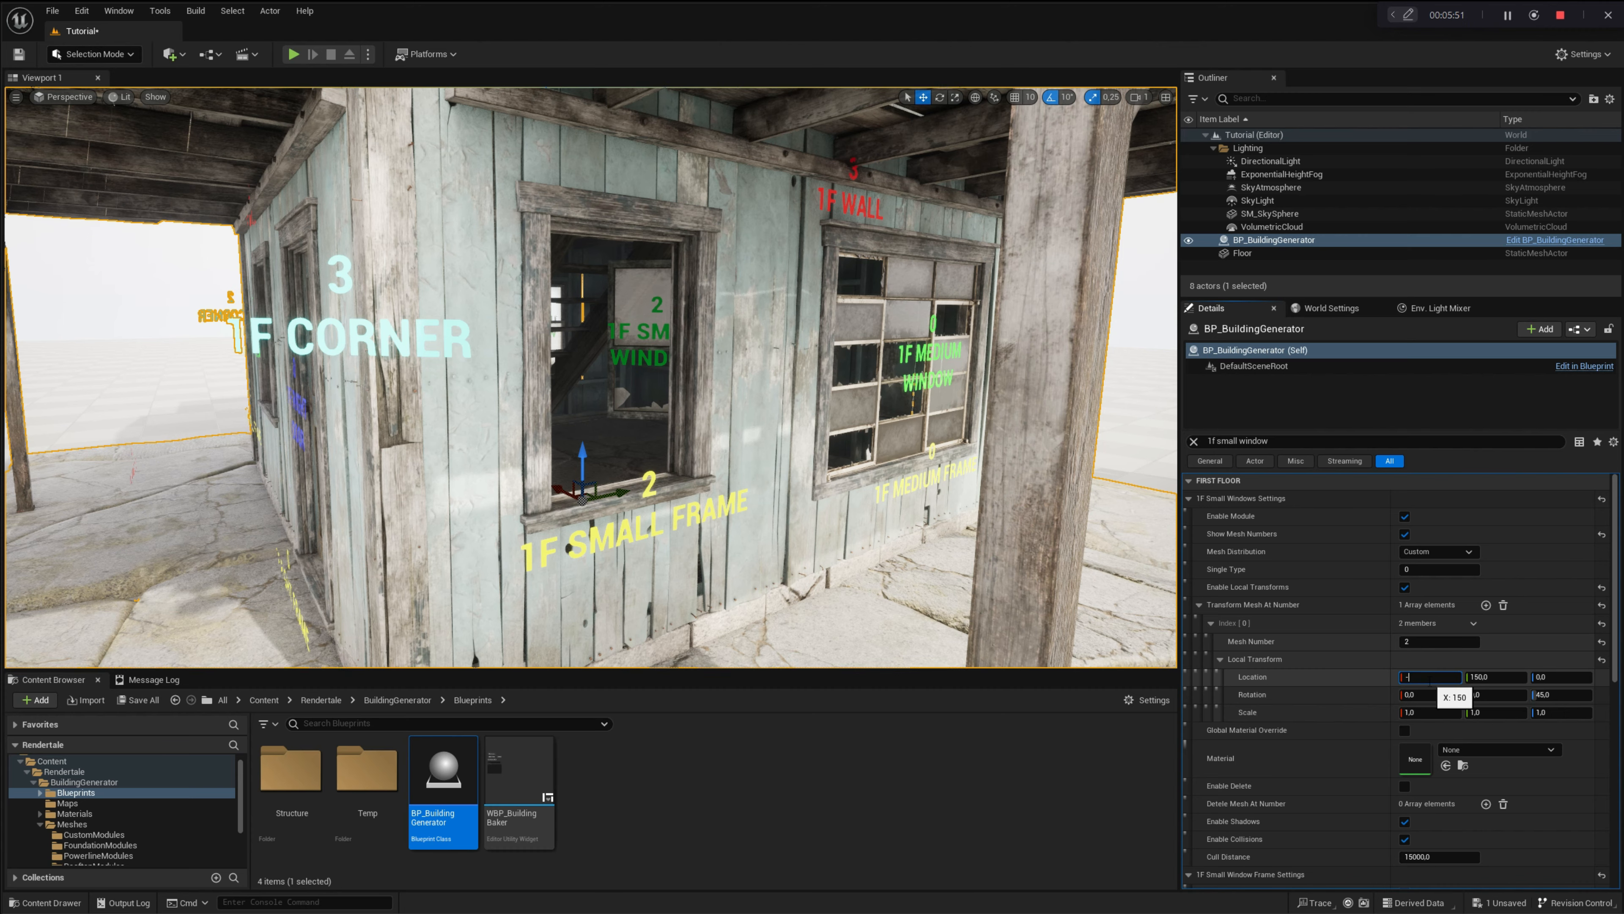
text(-150)
key(Return)
right_drag(905, 440, 905, 441)
key(s)
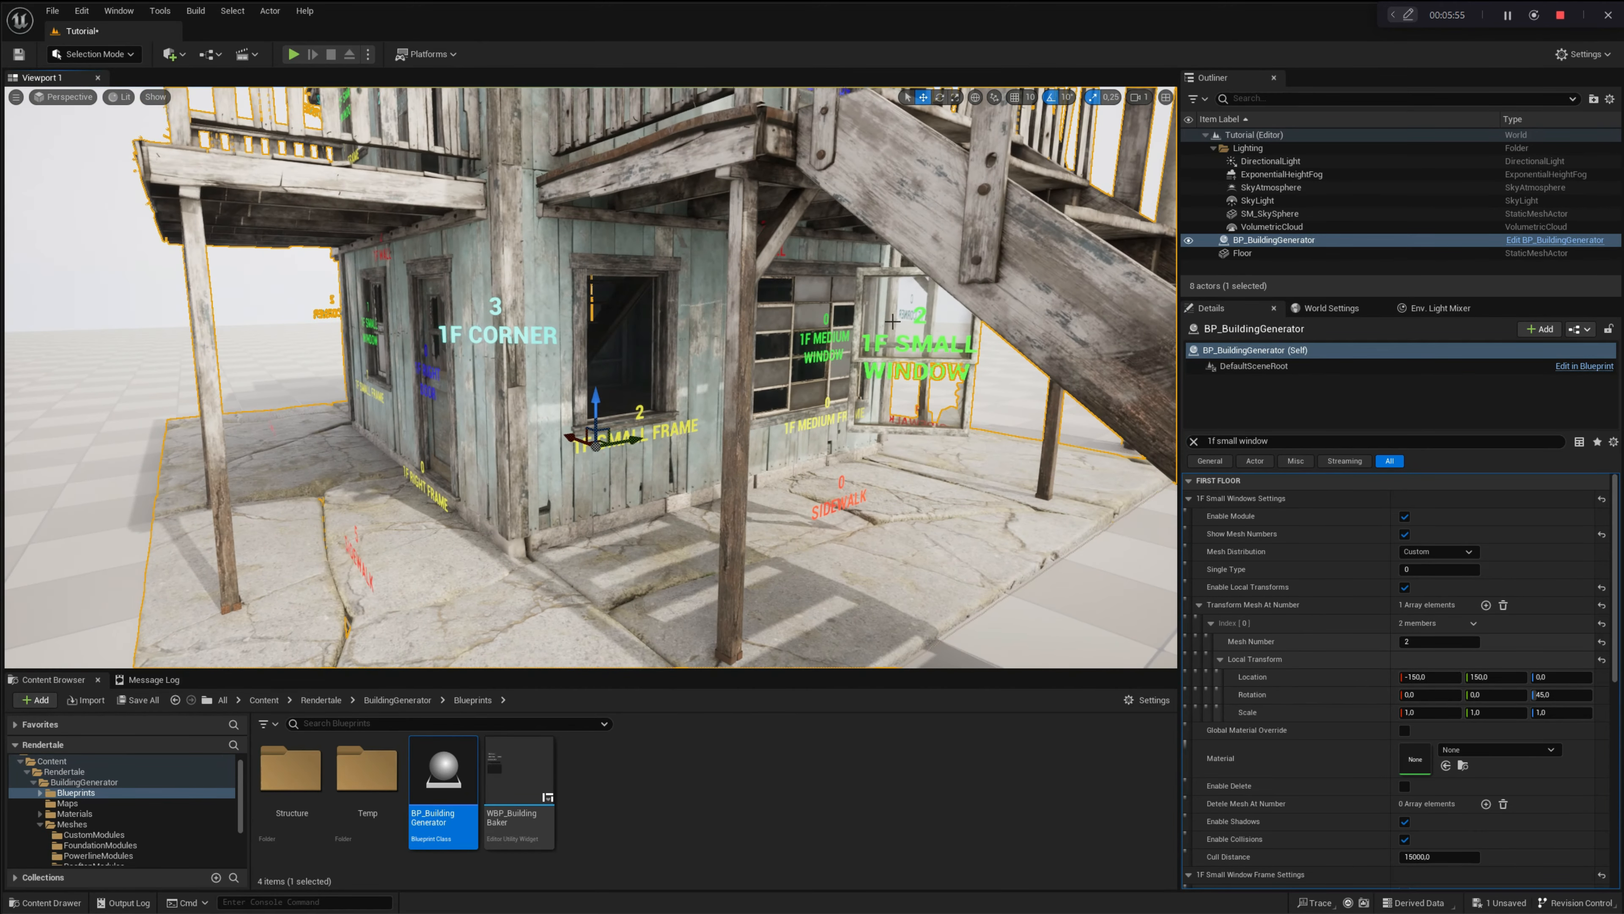
key(w)
right_drag(763, 328, 592, 320)
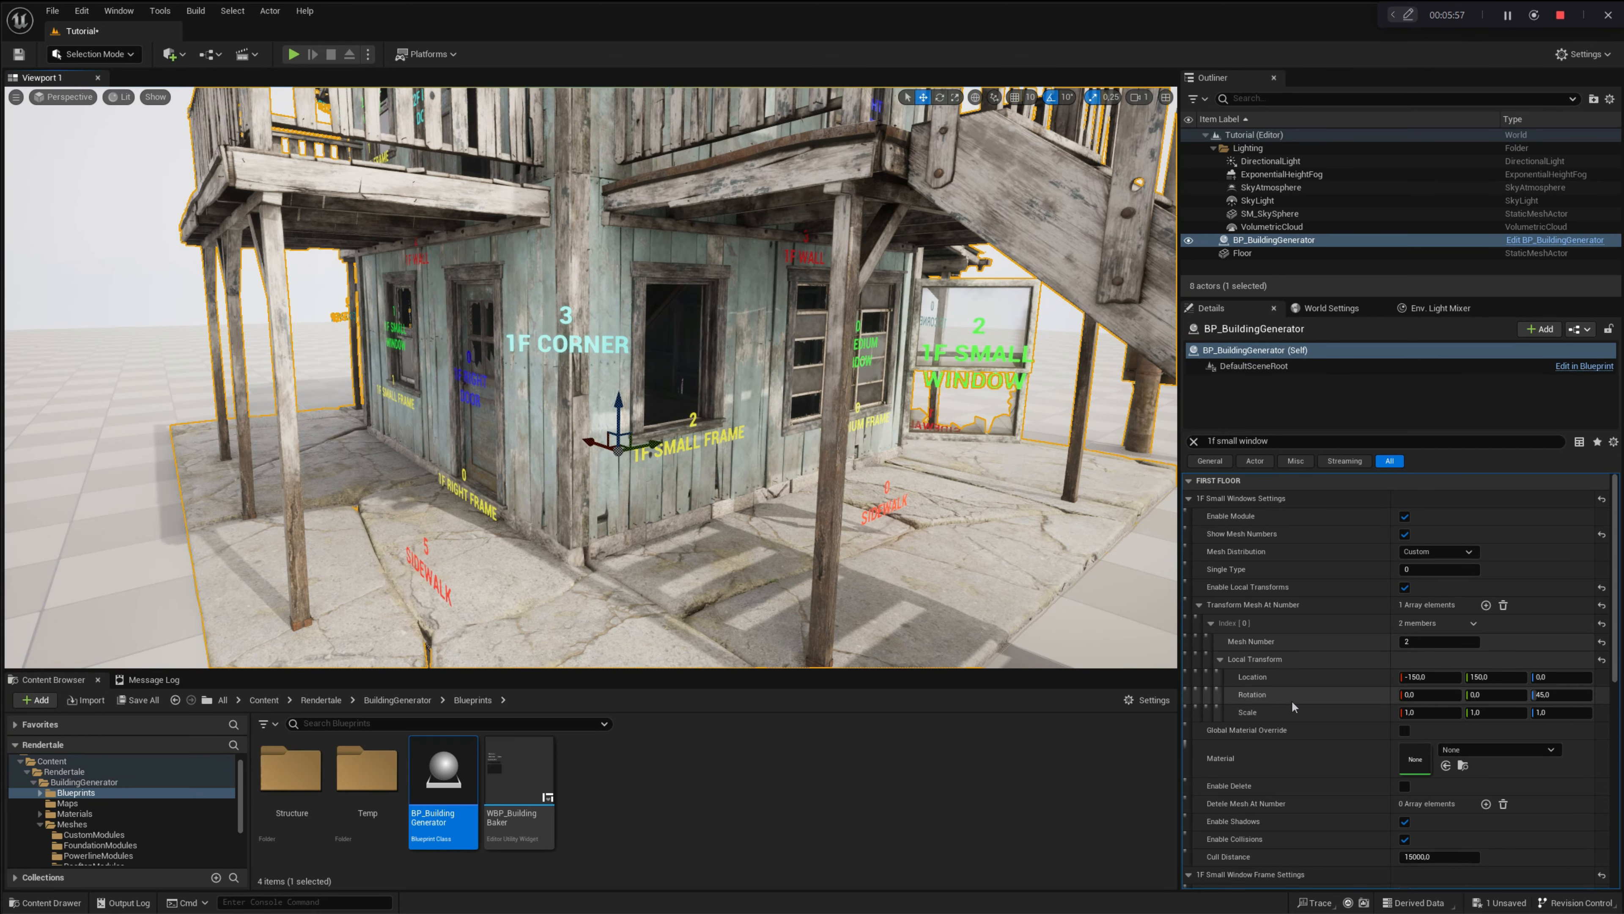
- Enable deletion for the 1F Small Windows and add a Delete Mesh At Number entry for mesh 2
click(1405, 788)
click(1486, 804)
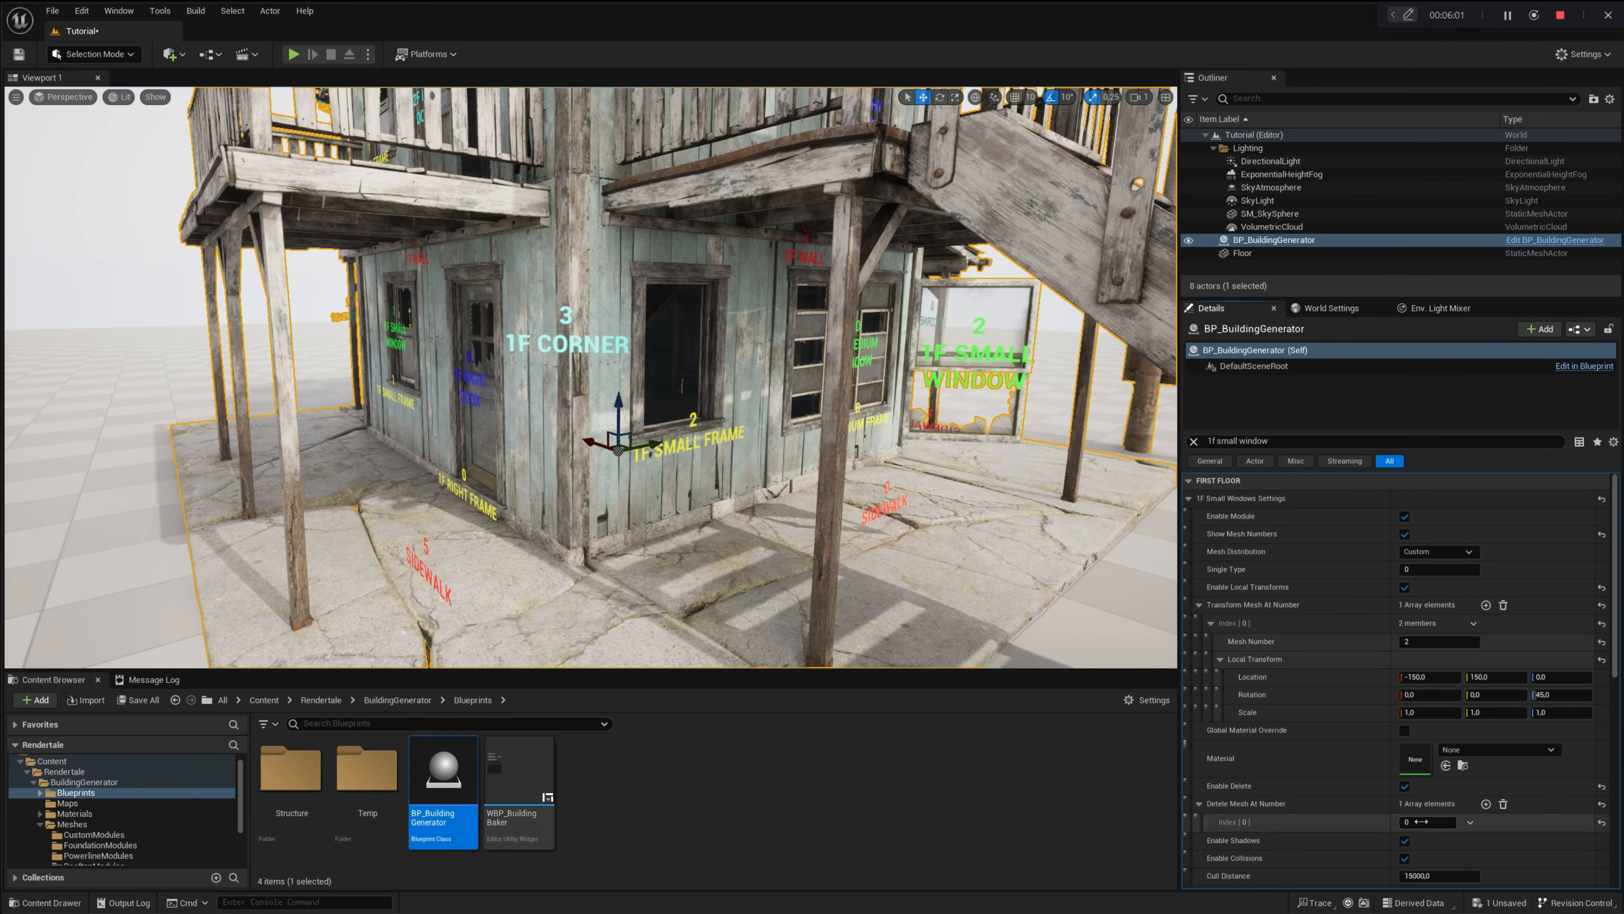
key(Return)
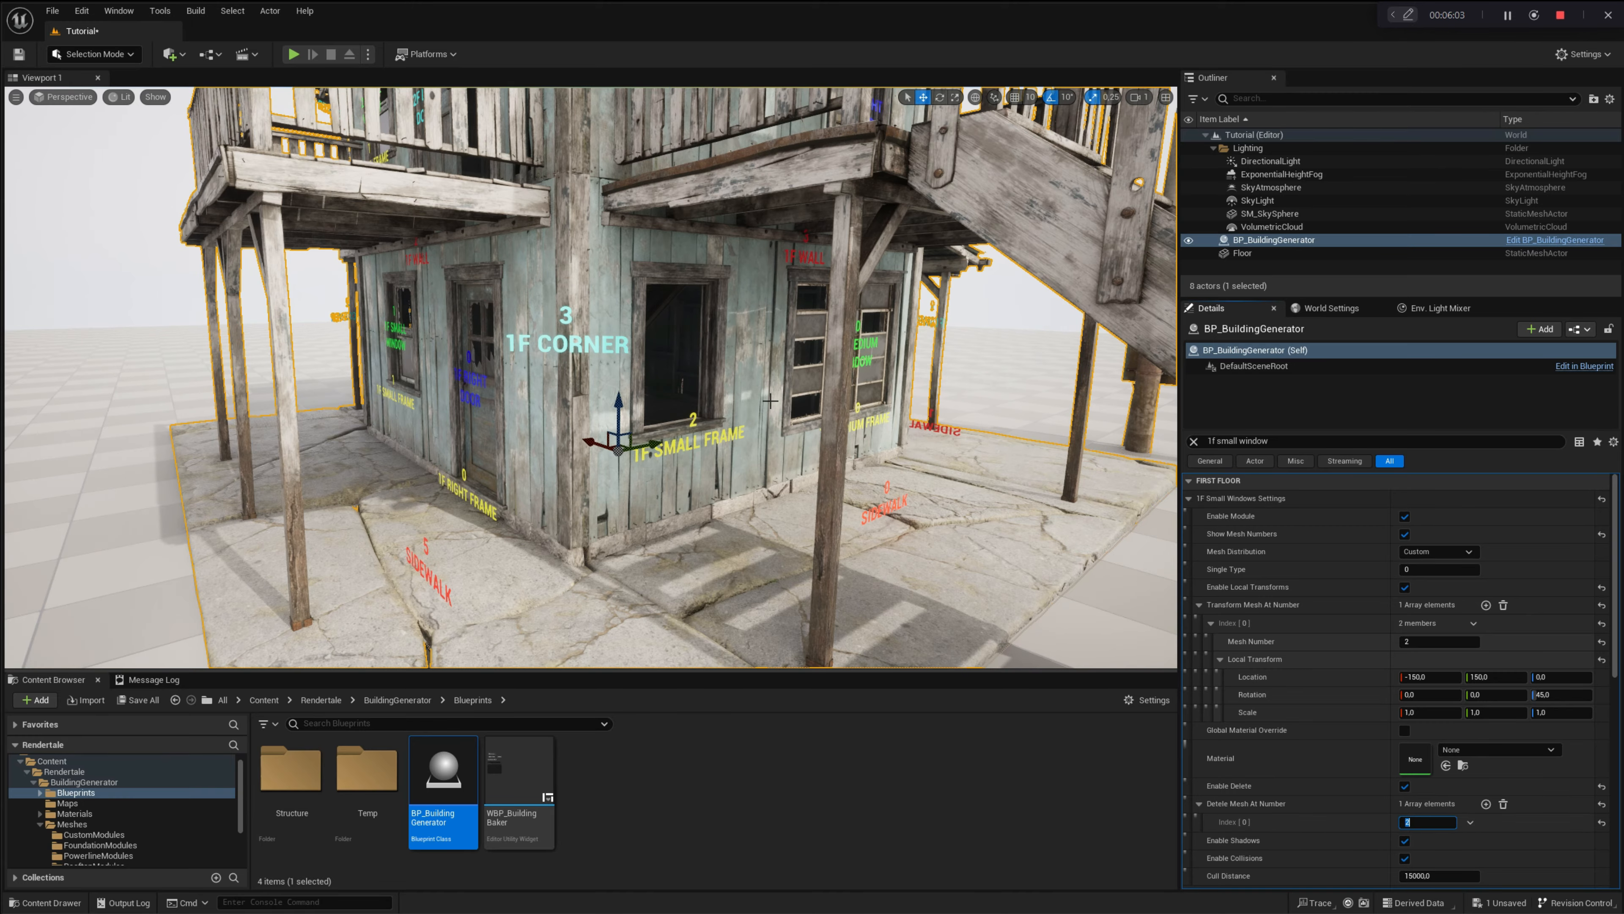
- Move up to the second-floor large shelter roof and filter the building's properties by "2f large"
right_drag(577, 352, 663, 278)
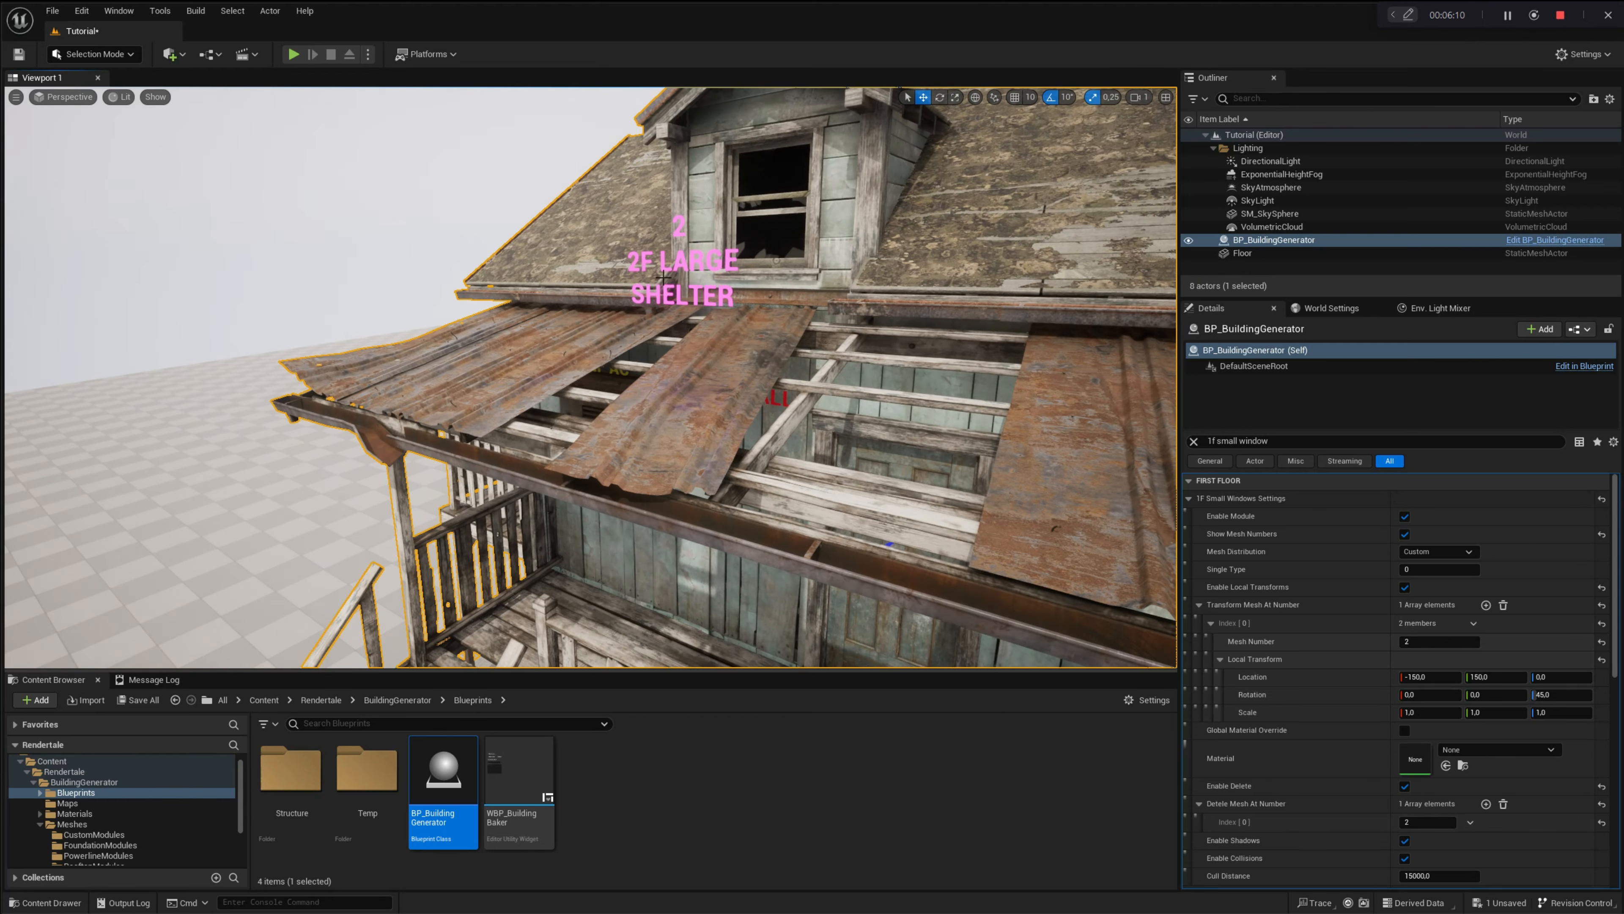
click(1217, 440)
text(2)
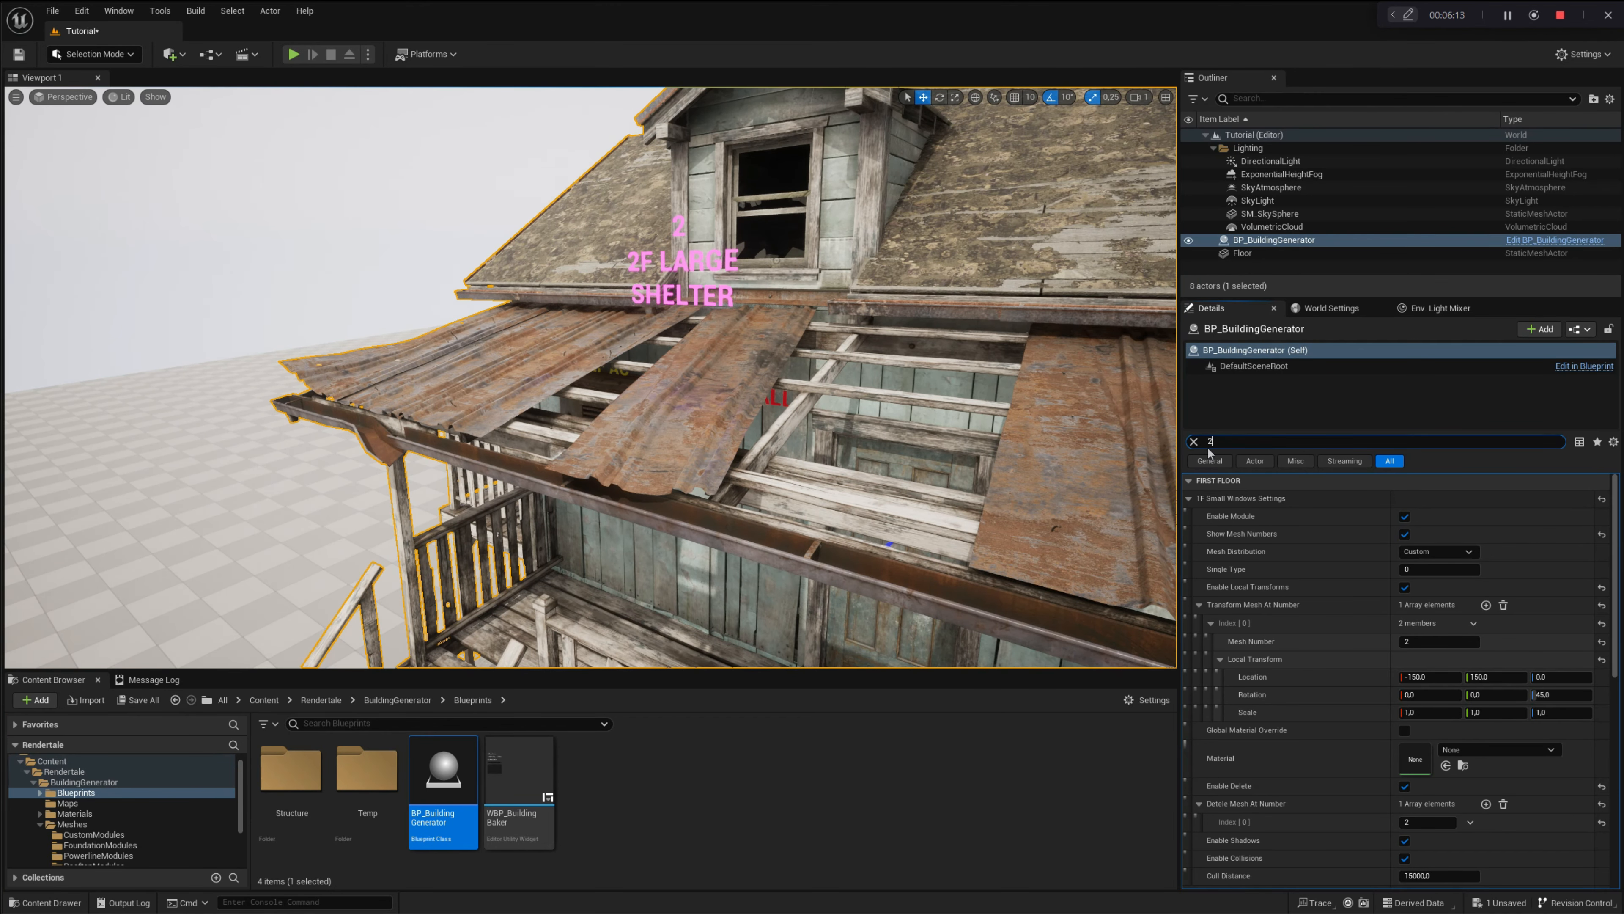
text(f la)
text(rge)
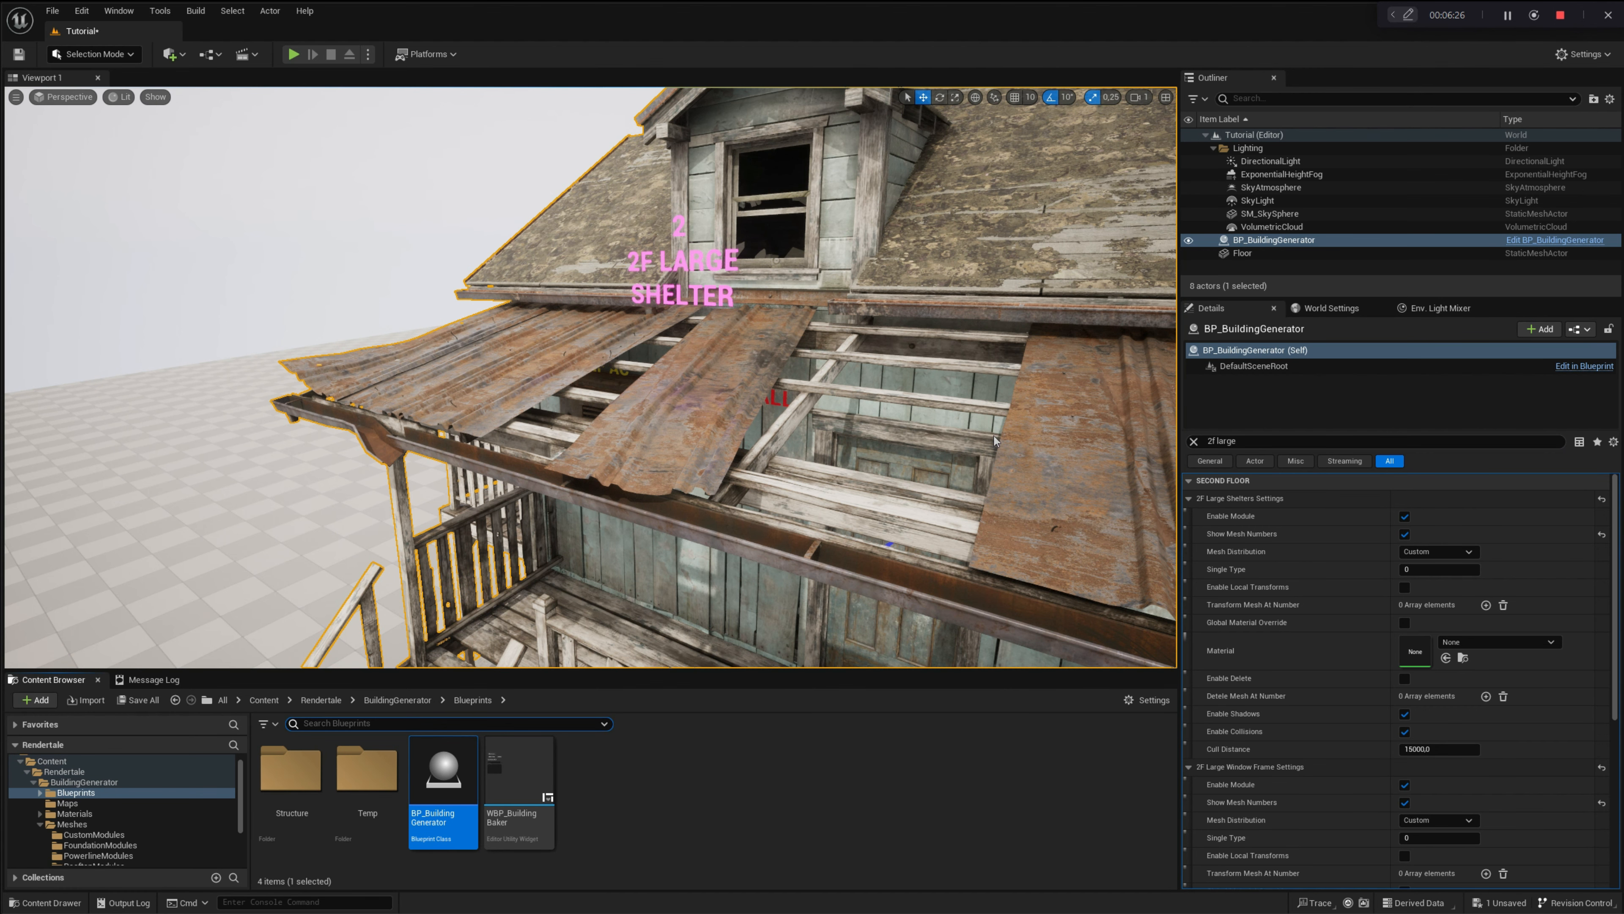
- Enable local transforms for the 2F Large Shelters and add a Transform Mesh At Number entry with a Z rotation of 45
click(1404, 586)
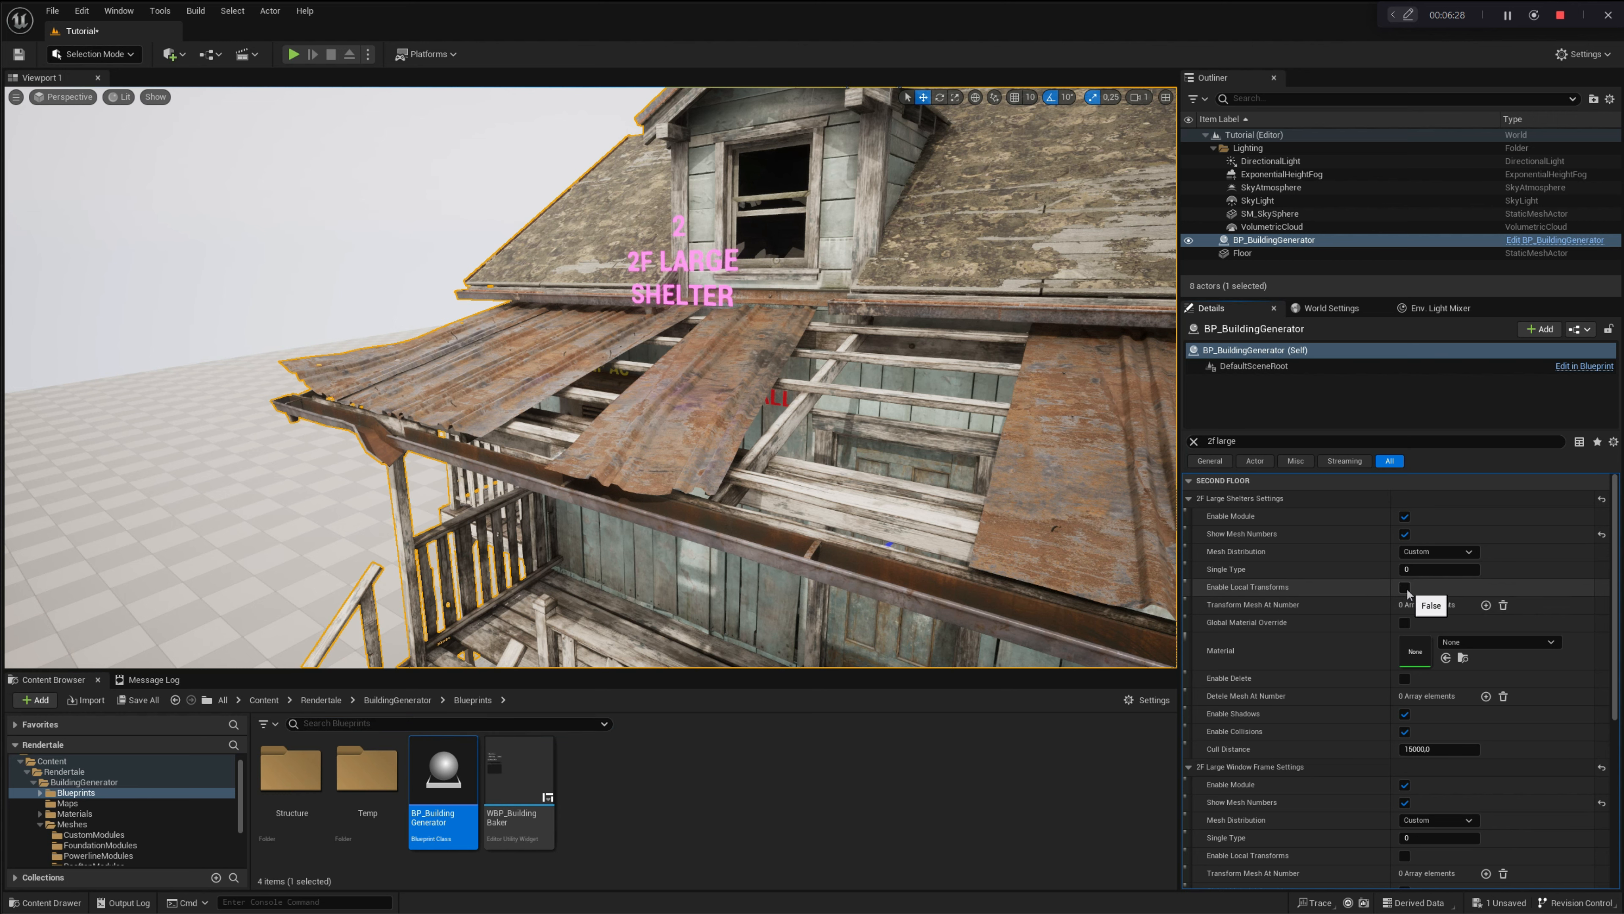
click(1485, 605)
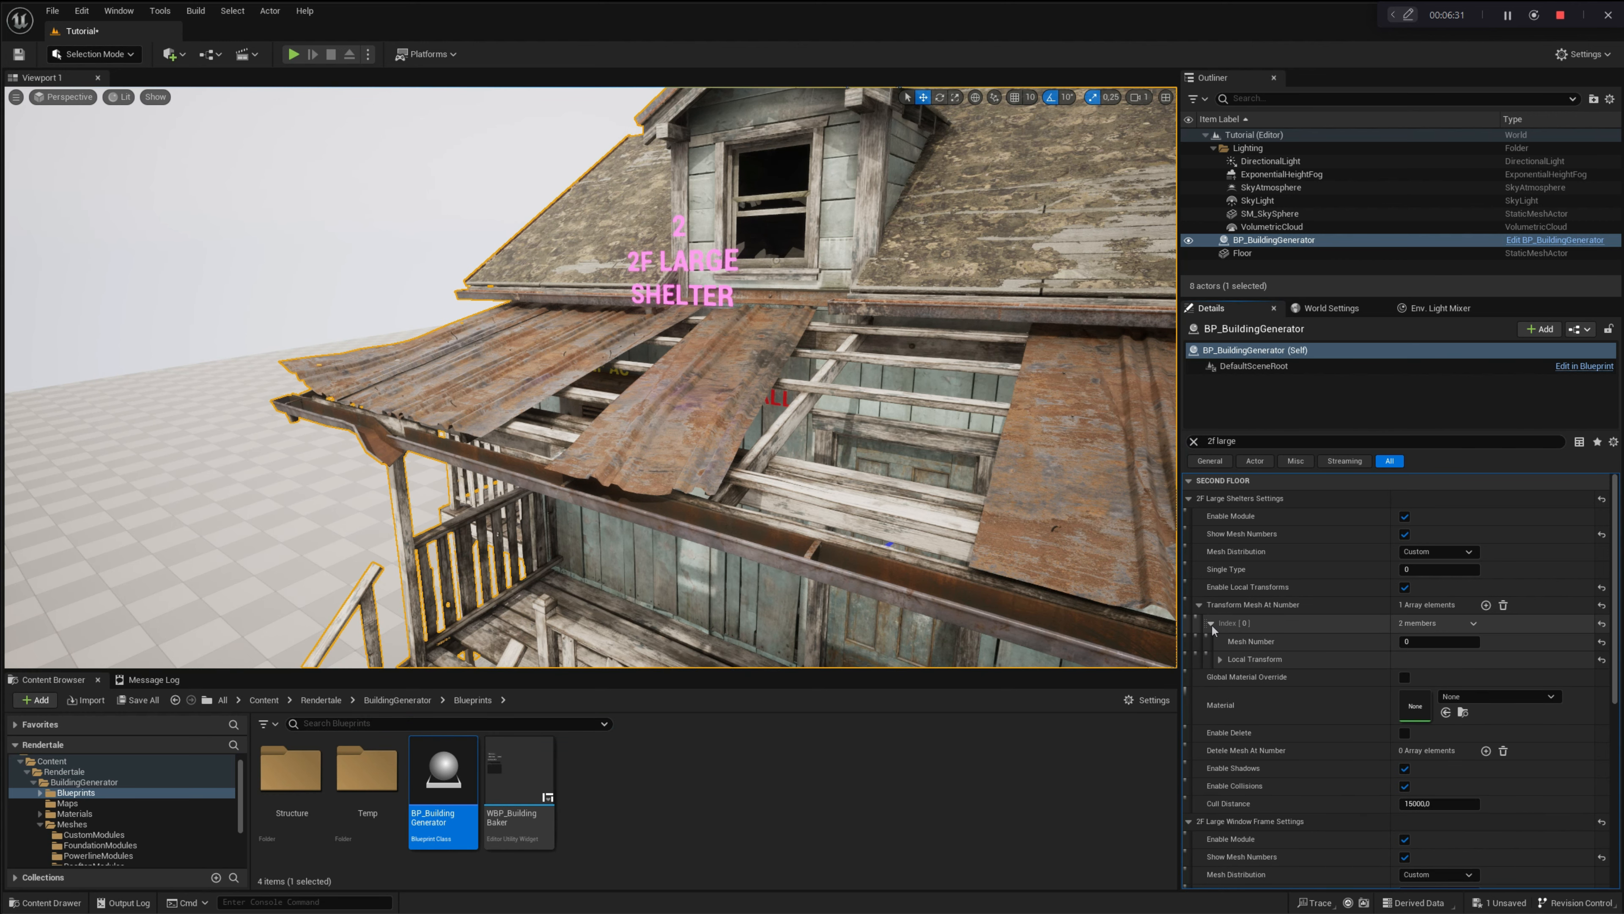
click(1543, 696)
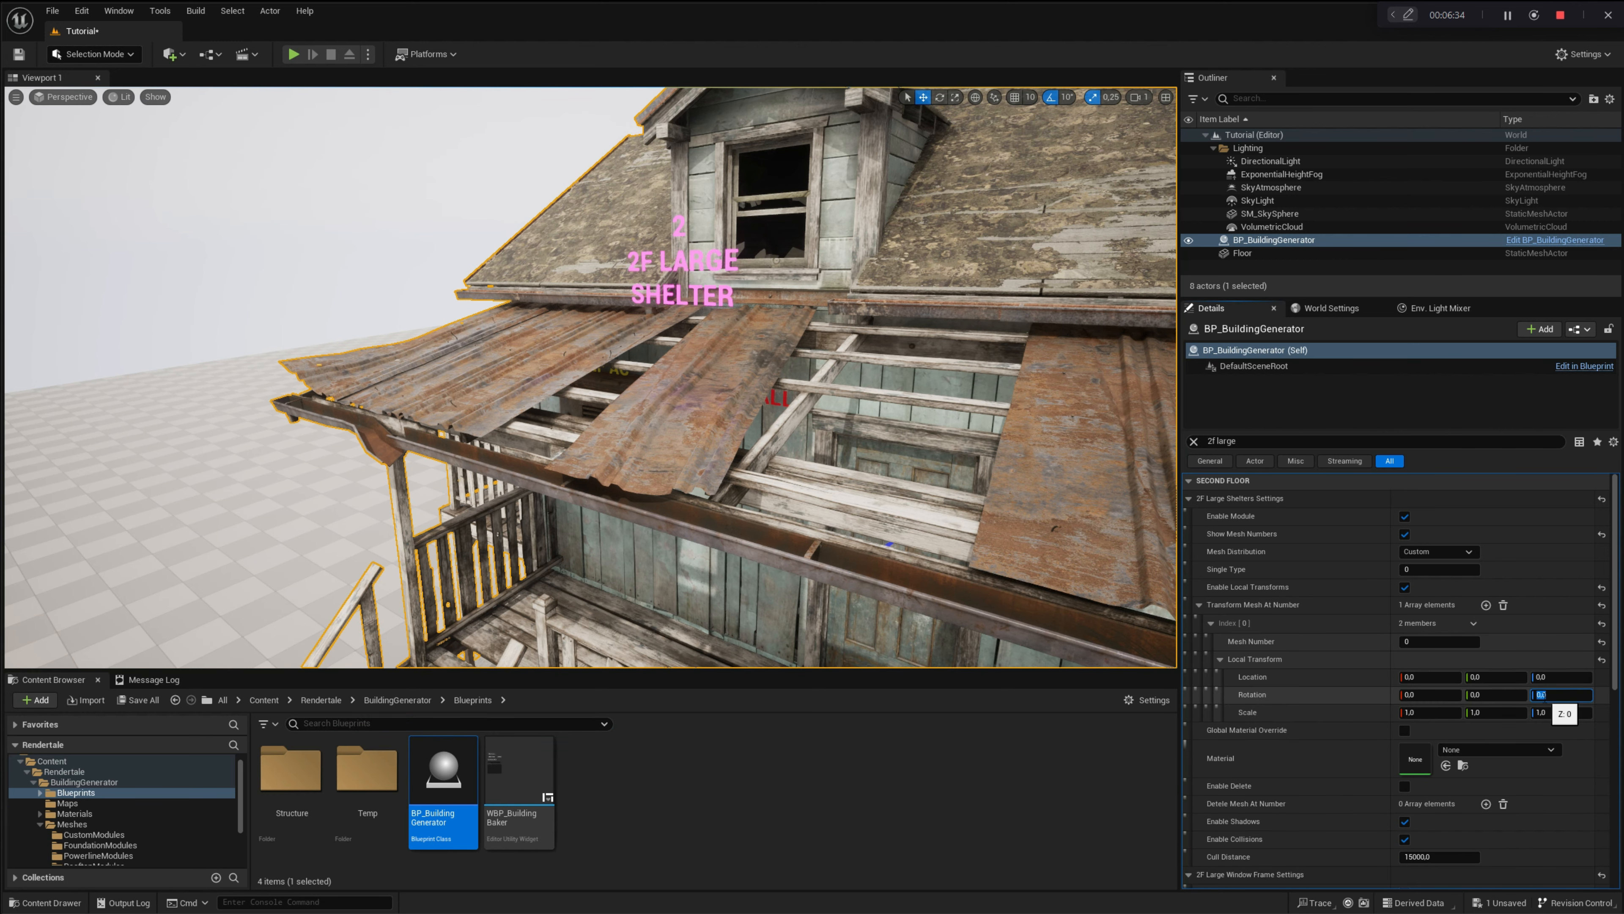
text(45)
key(Return)
middle_drag(668, 397, 664, 402)
right_drag(664, 402, 669, 415)
key(s)
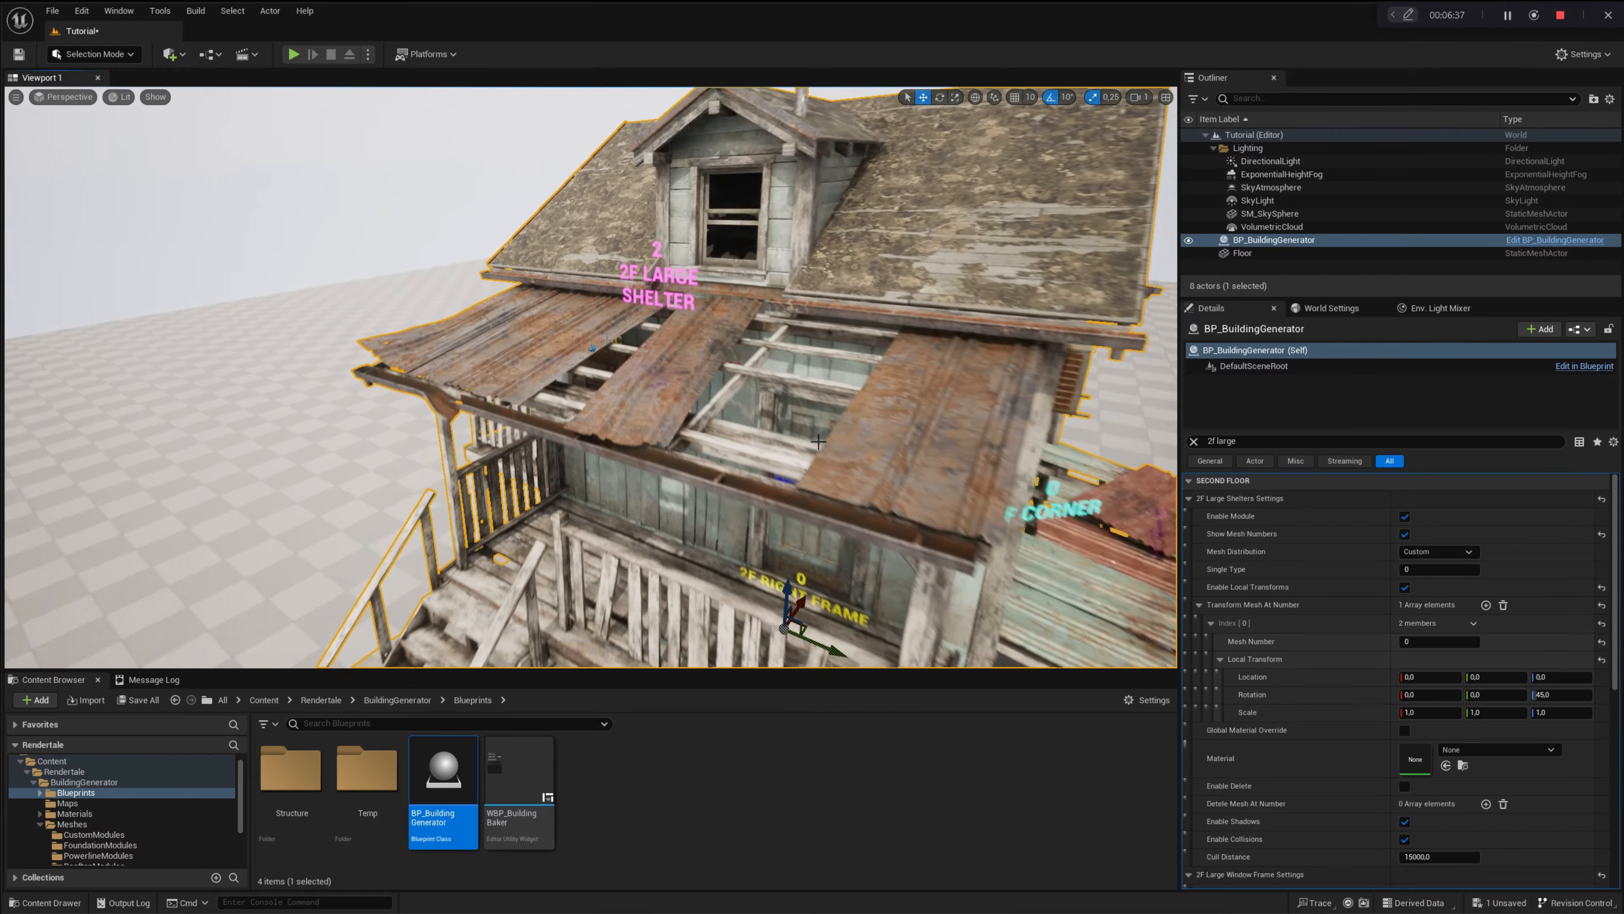
- Set the 2F Large Shelters transform entry to Mesh Number 2 and inspect the rotated shelter
click(1414, 643)
text(2)
key(Return)
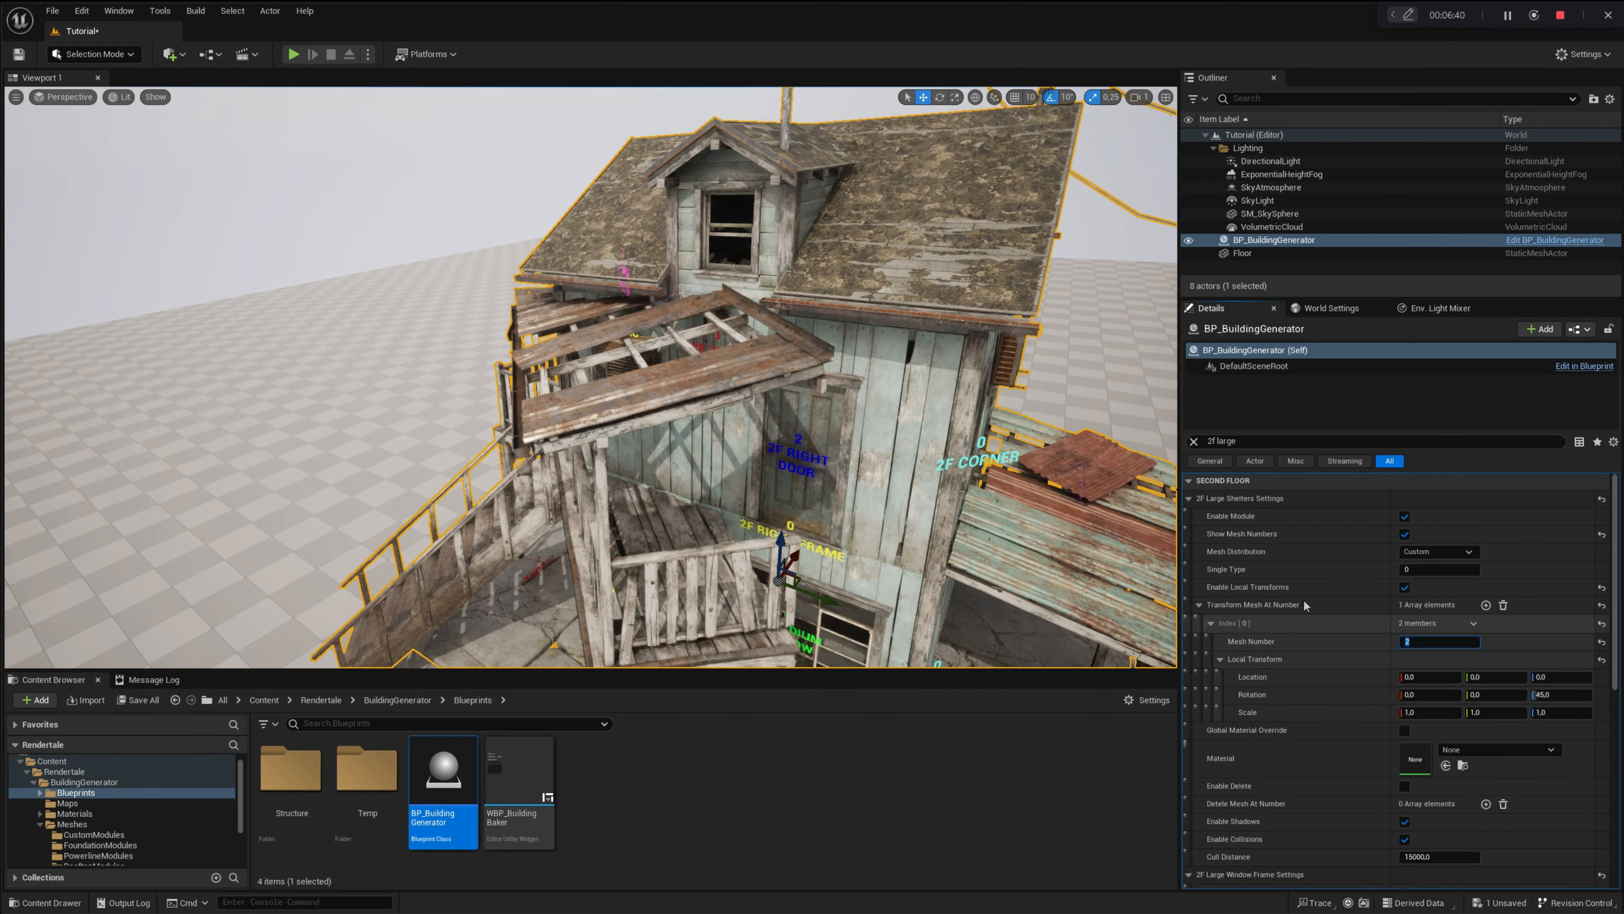
right_drag(985, 479, 986, 479)
key(s)
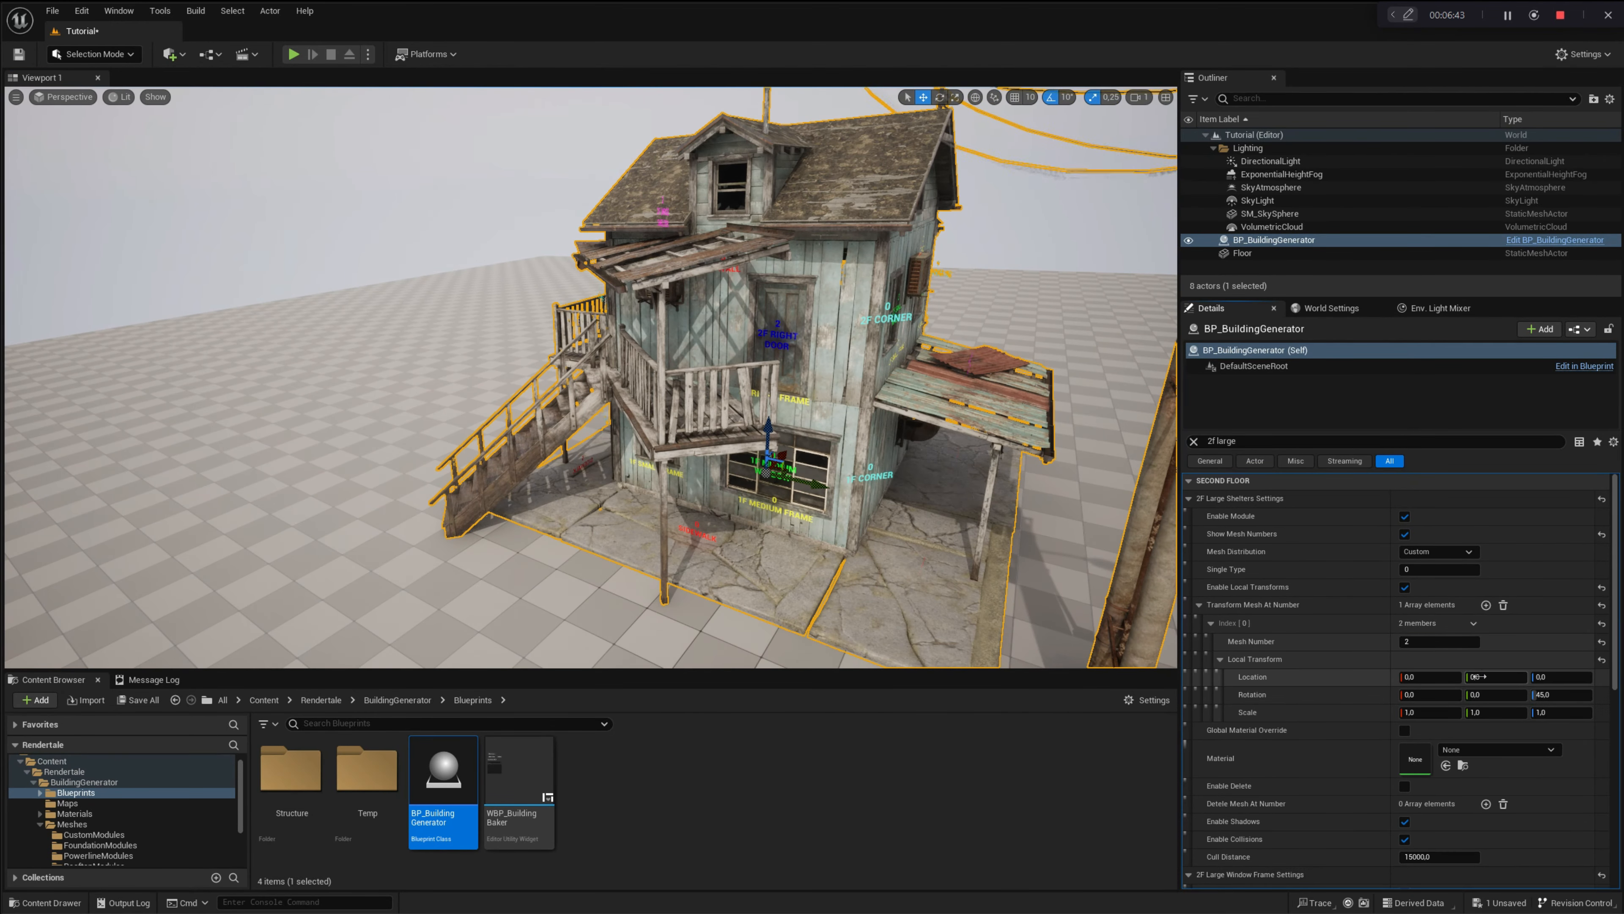
- Move 2F Large Shelter number 2 away from the building with local location X -500 and Y 500
click(1495, 677)
text(500)
key(Return)
click(1439, 678)
text(-500)
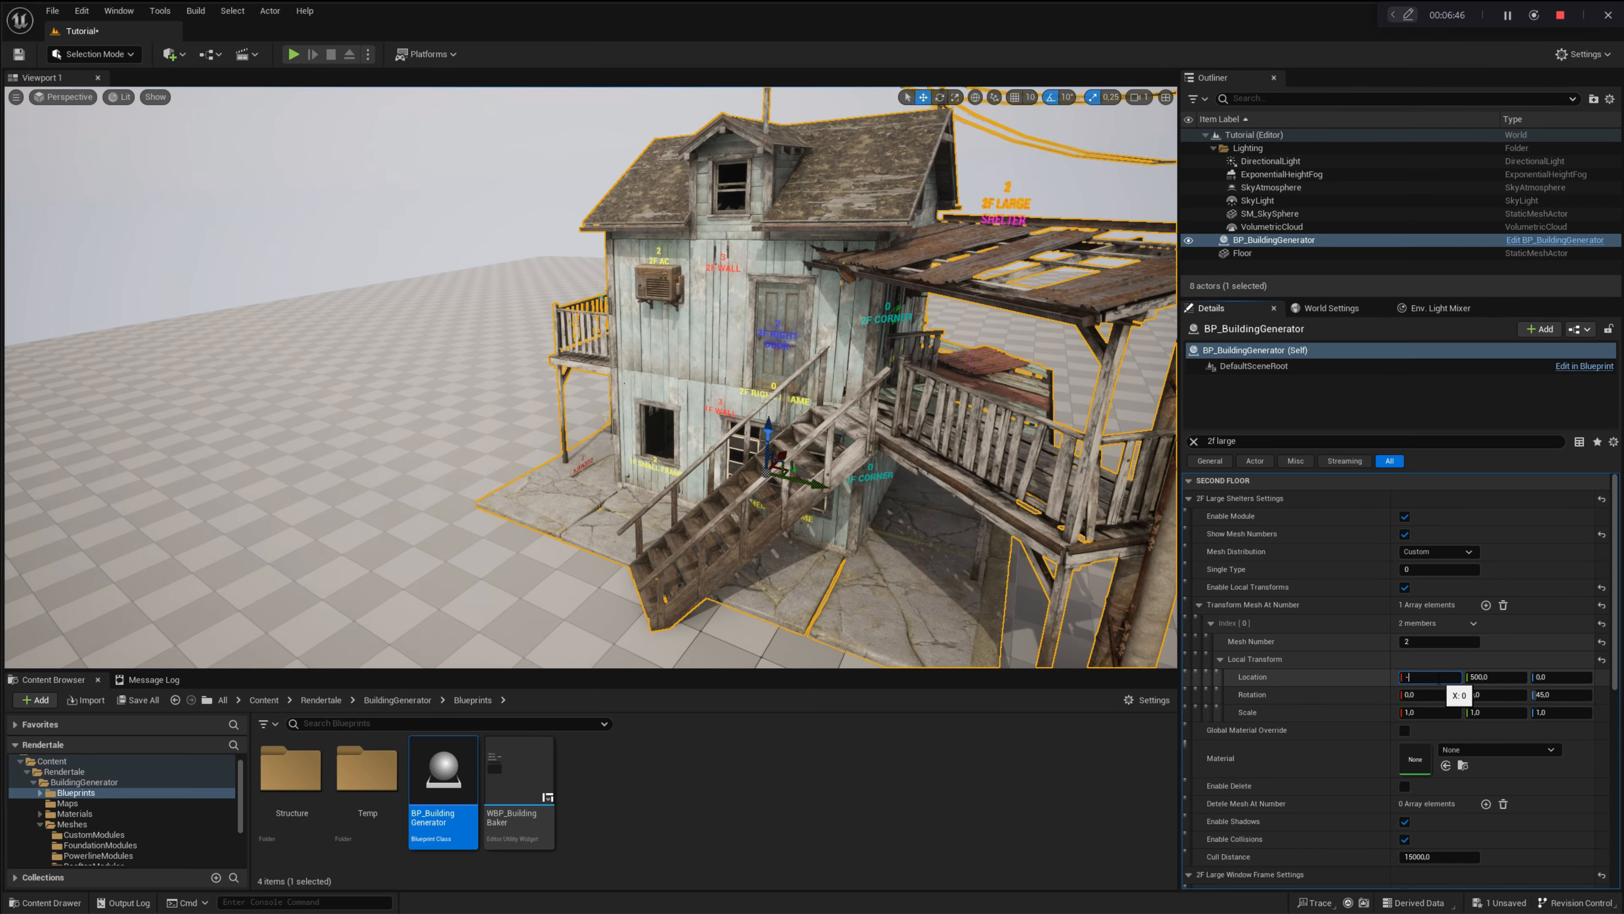
key(Return)
key(s)
right_drag(508, 401, 507, 401)
alt+drag(507, 401, 506, 400)
key(w)
right_drag(506, 399, 506, 400)
- Collapse the shelter's transform entries, then disable the 2F Large Shelters module and enable it again
click(1199, 604)
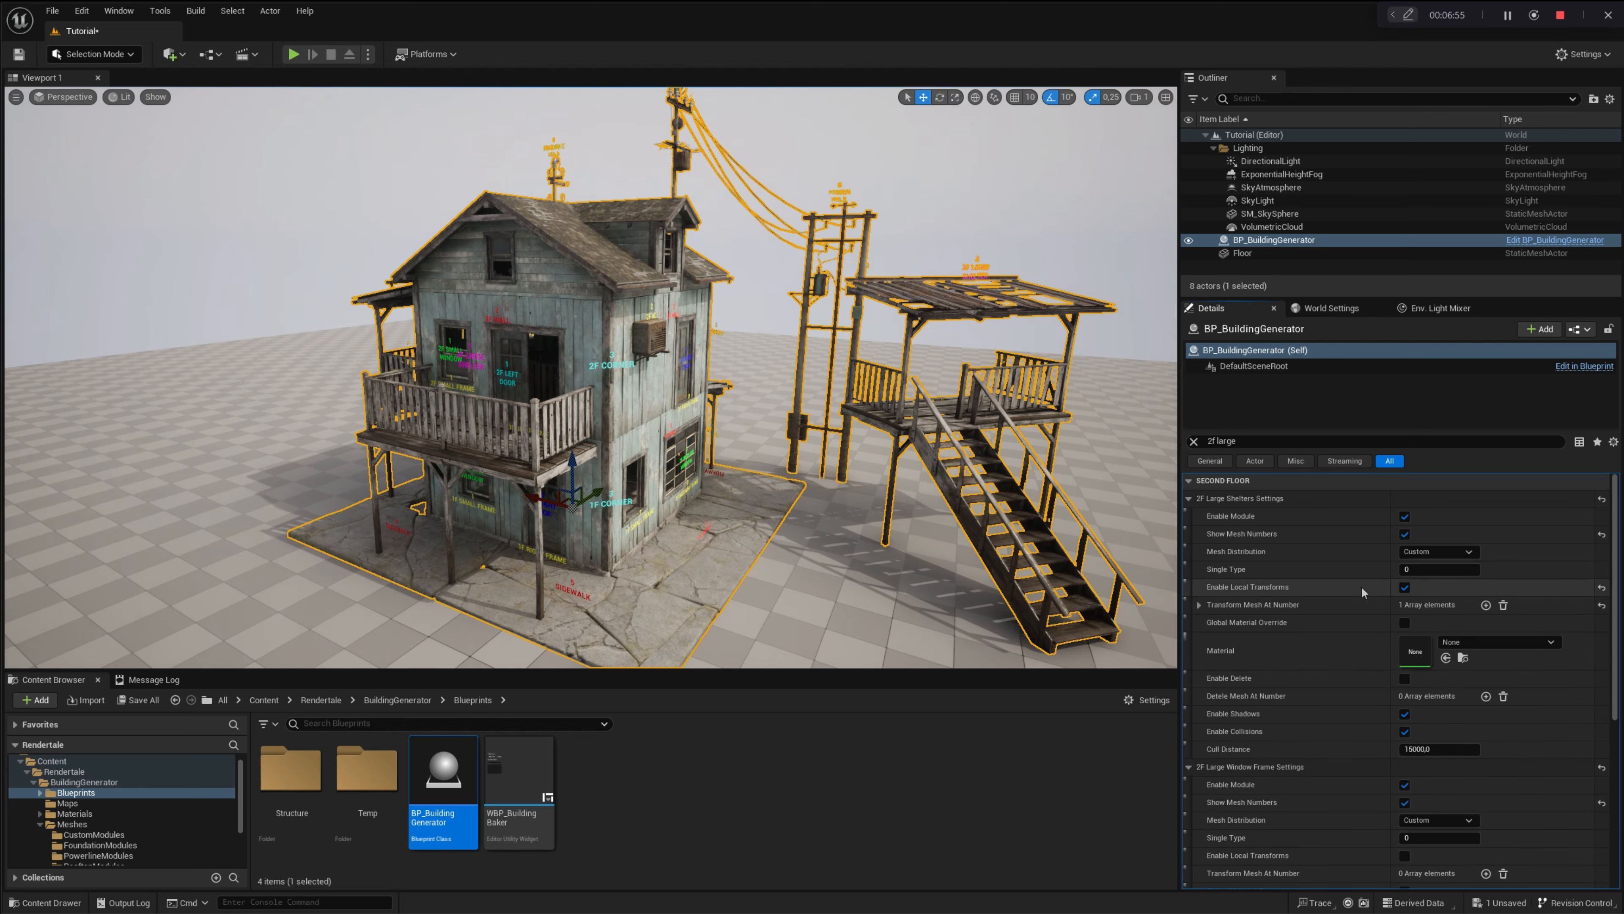
click(1404, 516)
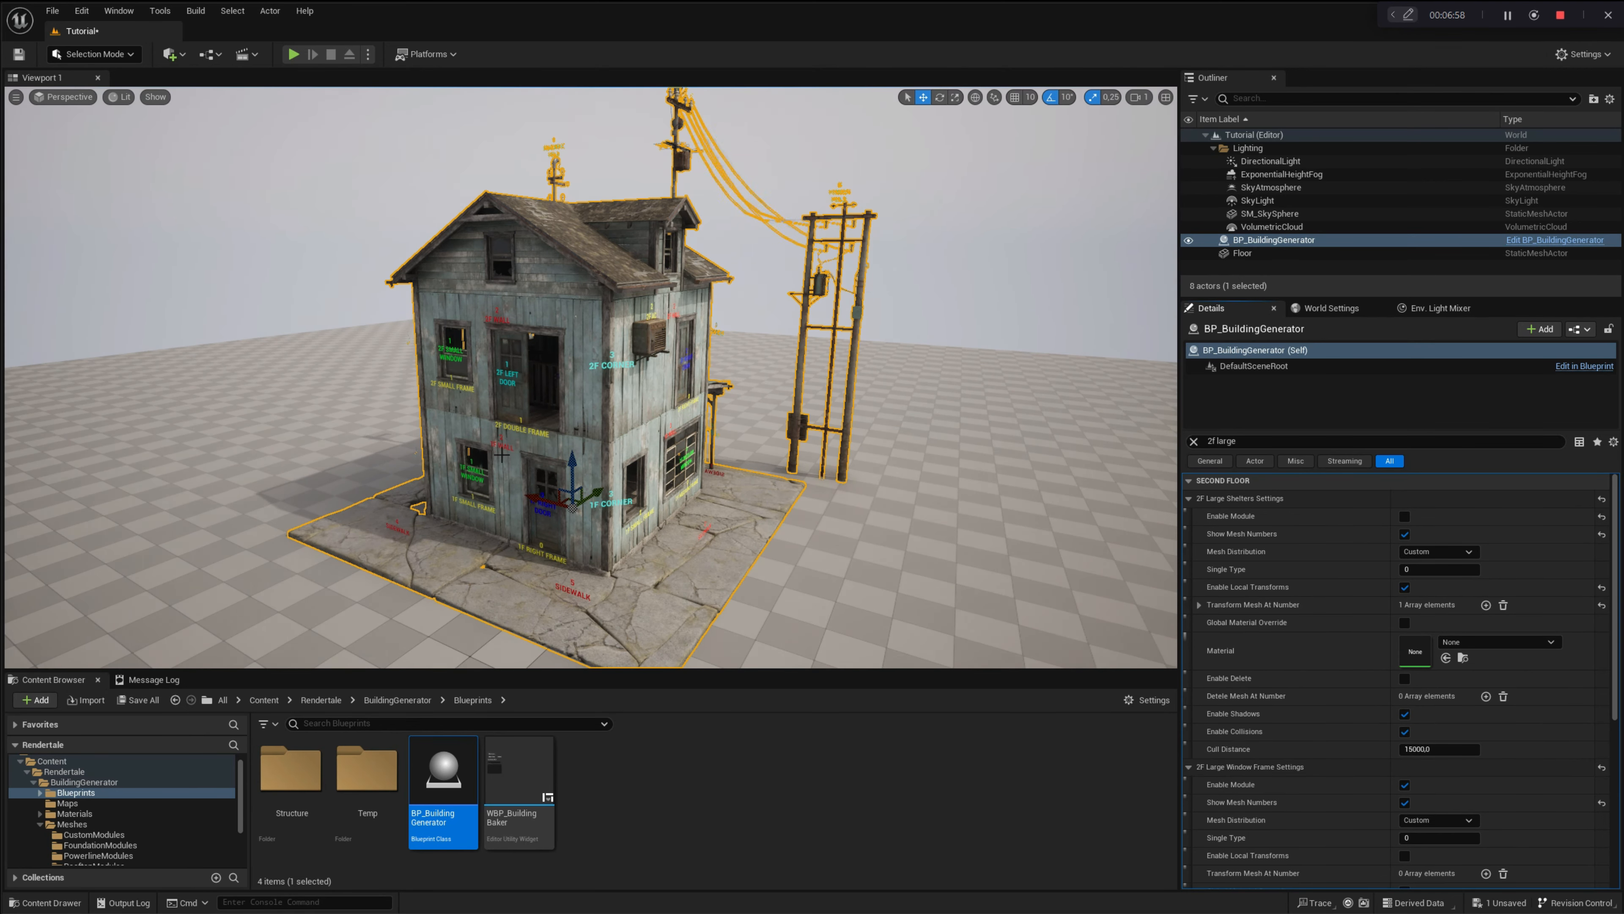
click(1405, 516)
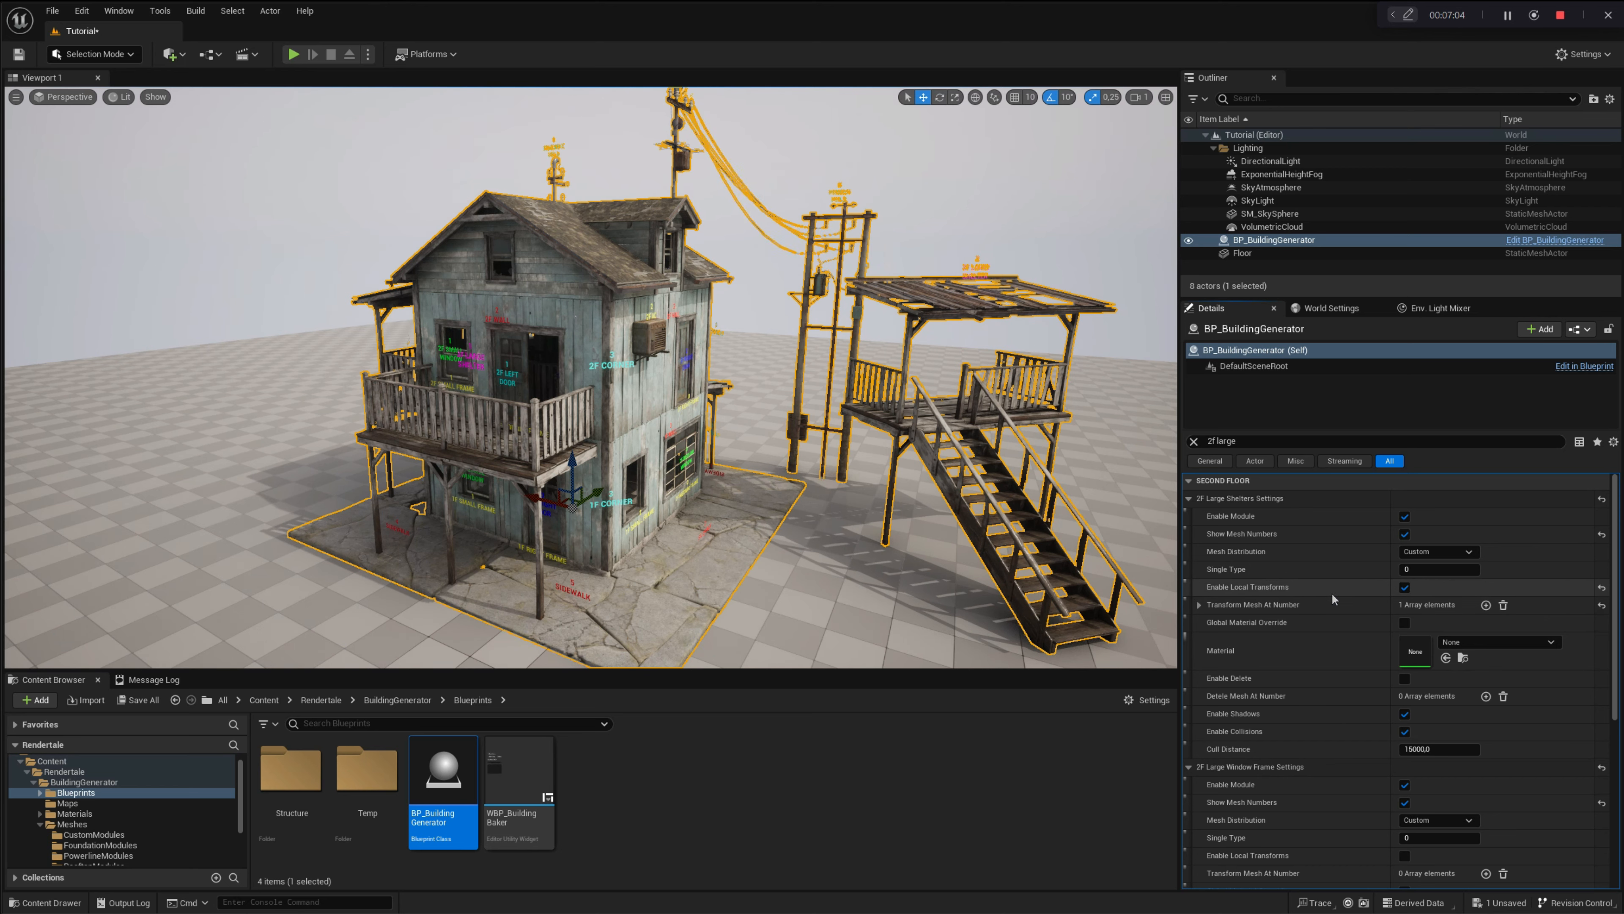
- Clear the property filter and examine the building and the custom brick modules laid out beside it
click(1193, 441)
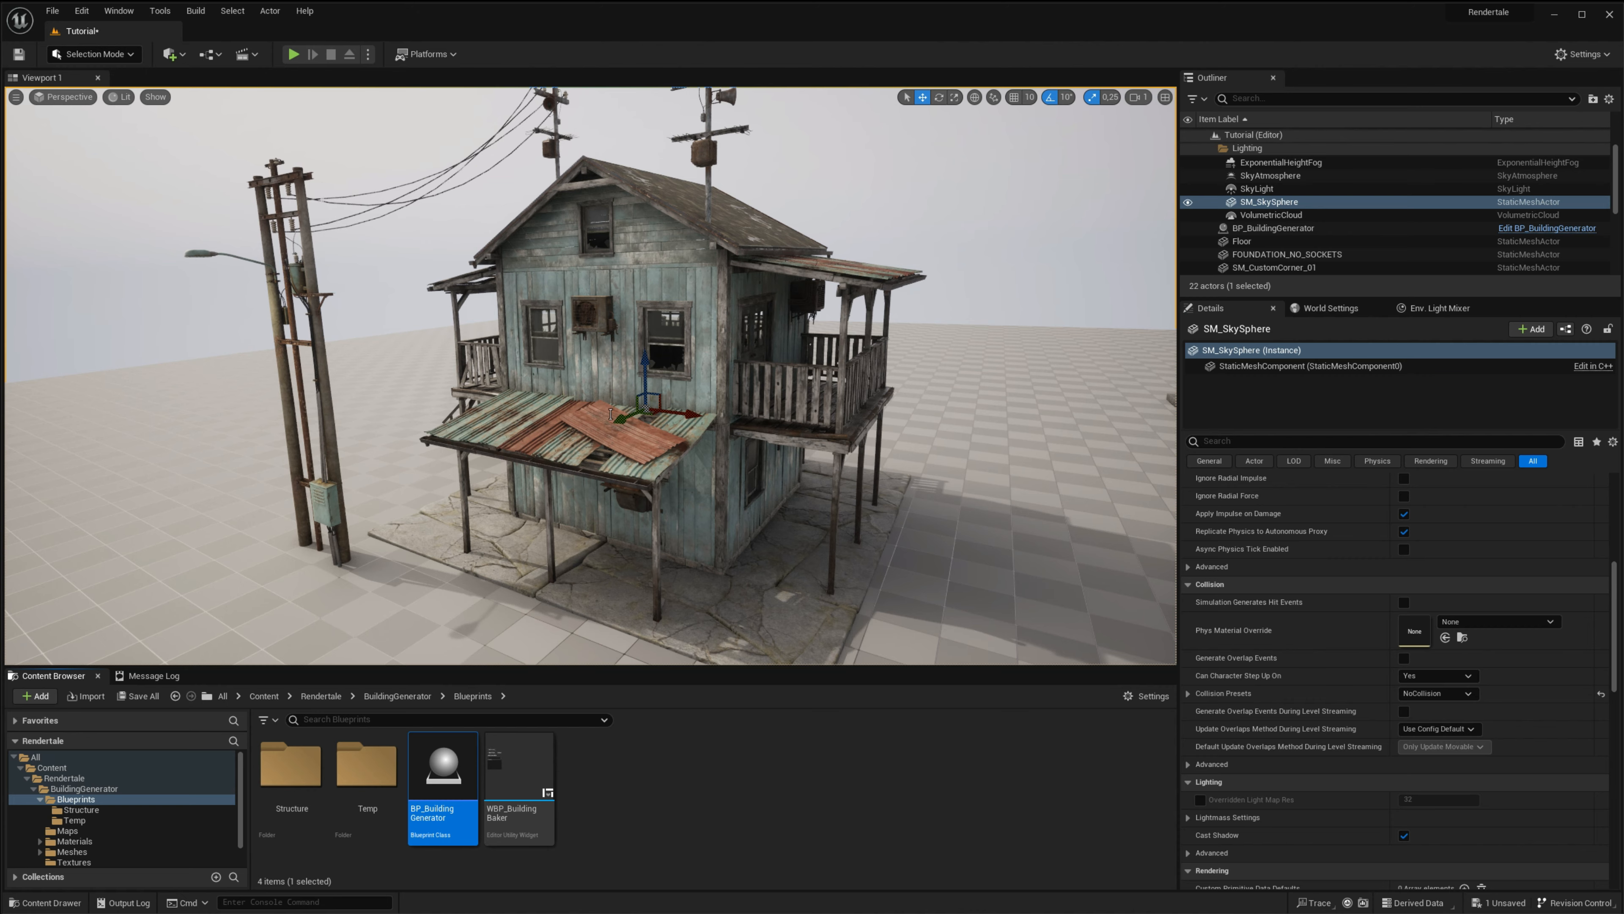
right_drag(611, 414, 547, 438)
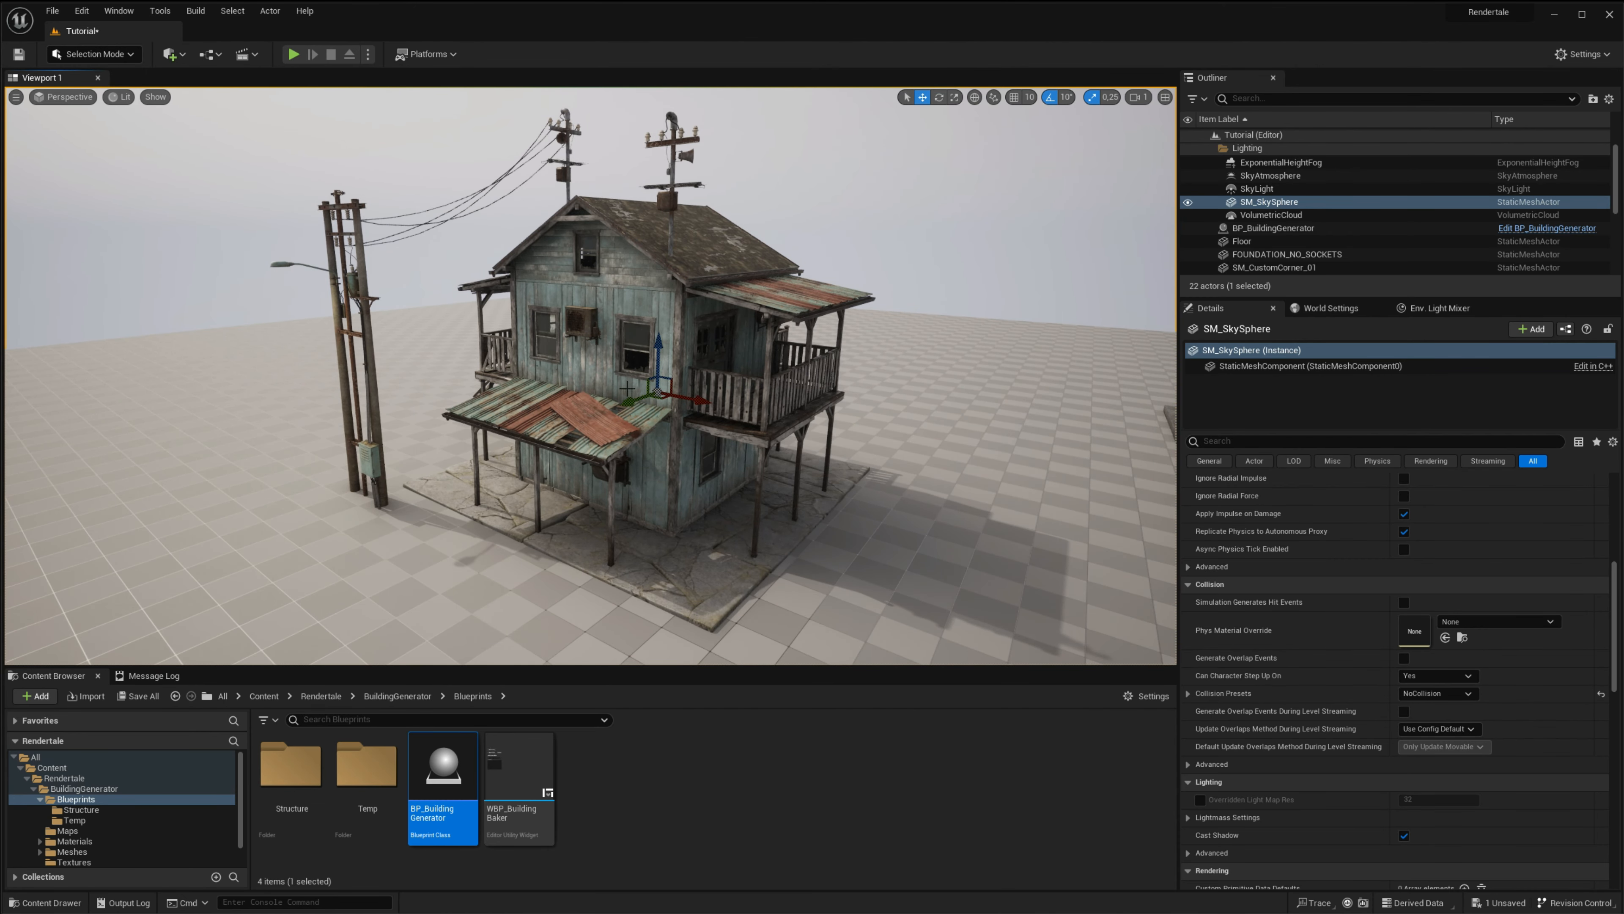
right_drag(637, 396, 723, 412)
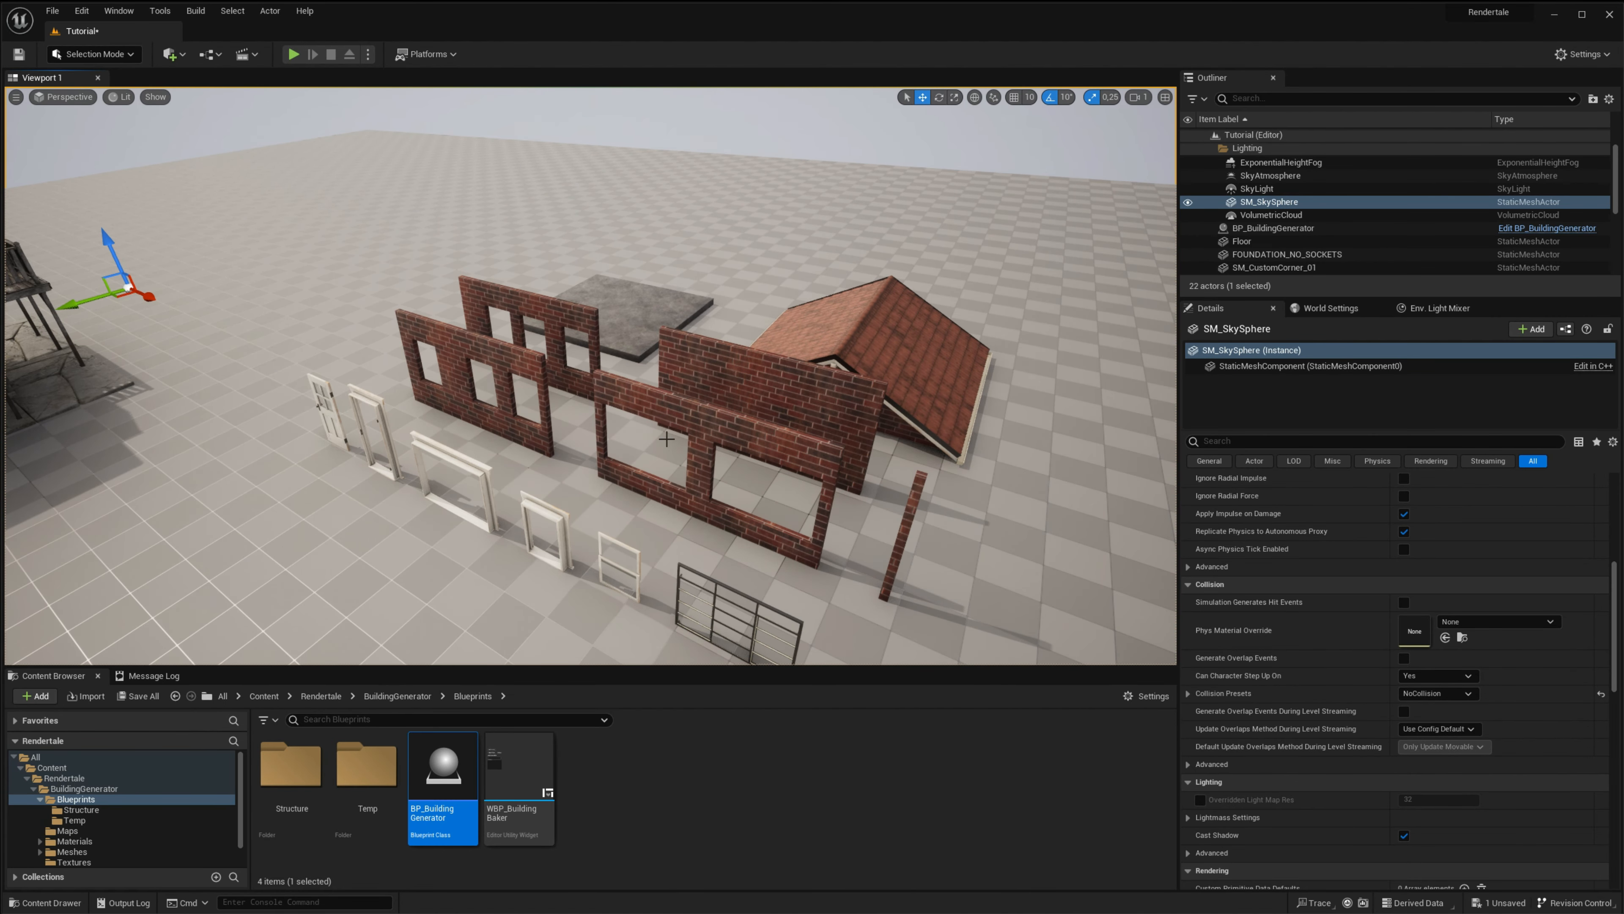
- Select the building generator, collapse its Customization section, and switch on Customization Mode in the Global Override Settings
click(639, 417)
right_drag(465, 401, 387, 372)
click(517, 379)
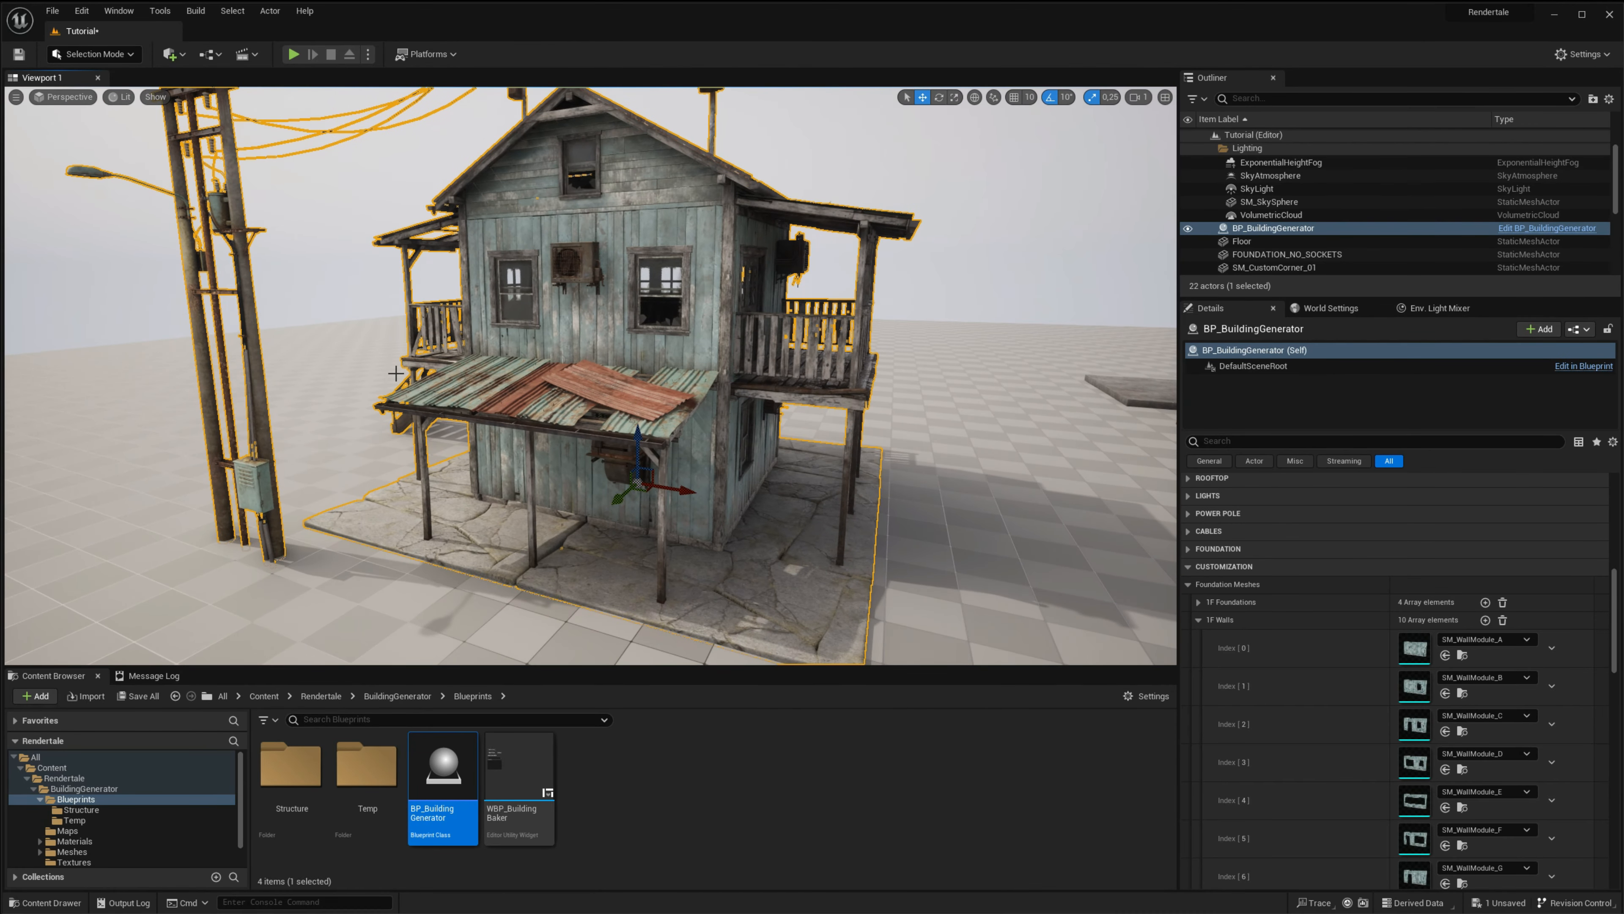
click(1188, 567)
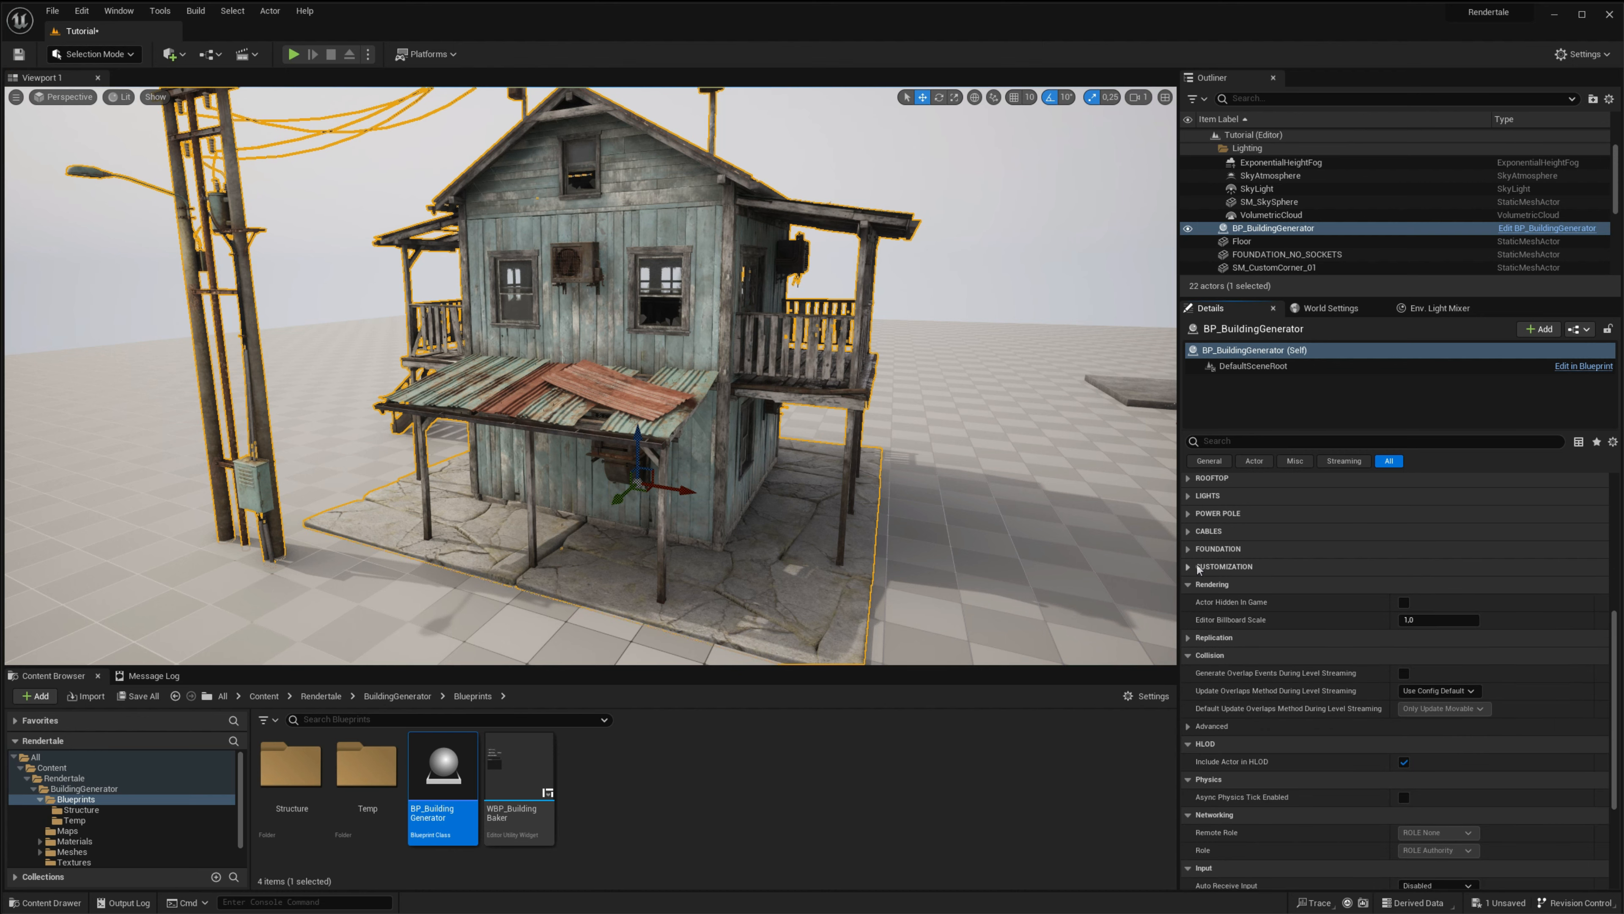
scroll(1218, 566, up, 5)
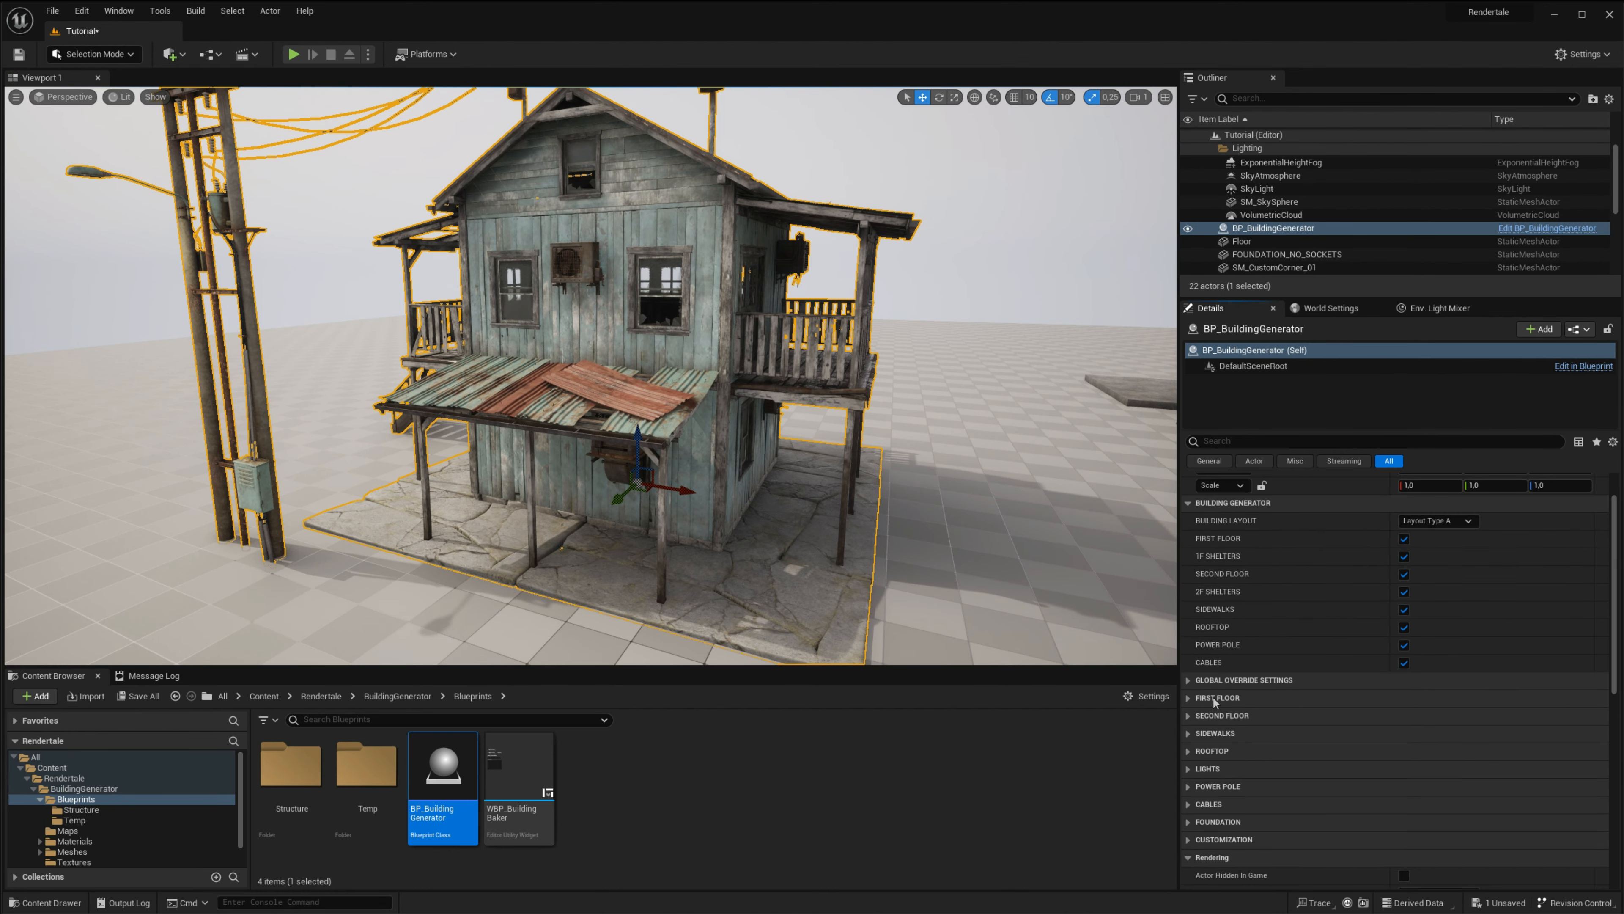
click(1189, 681)
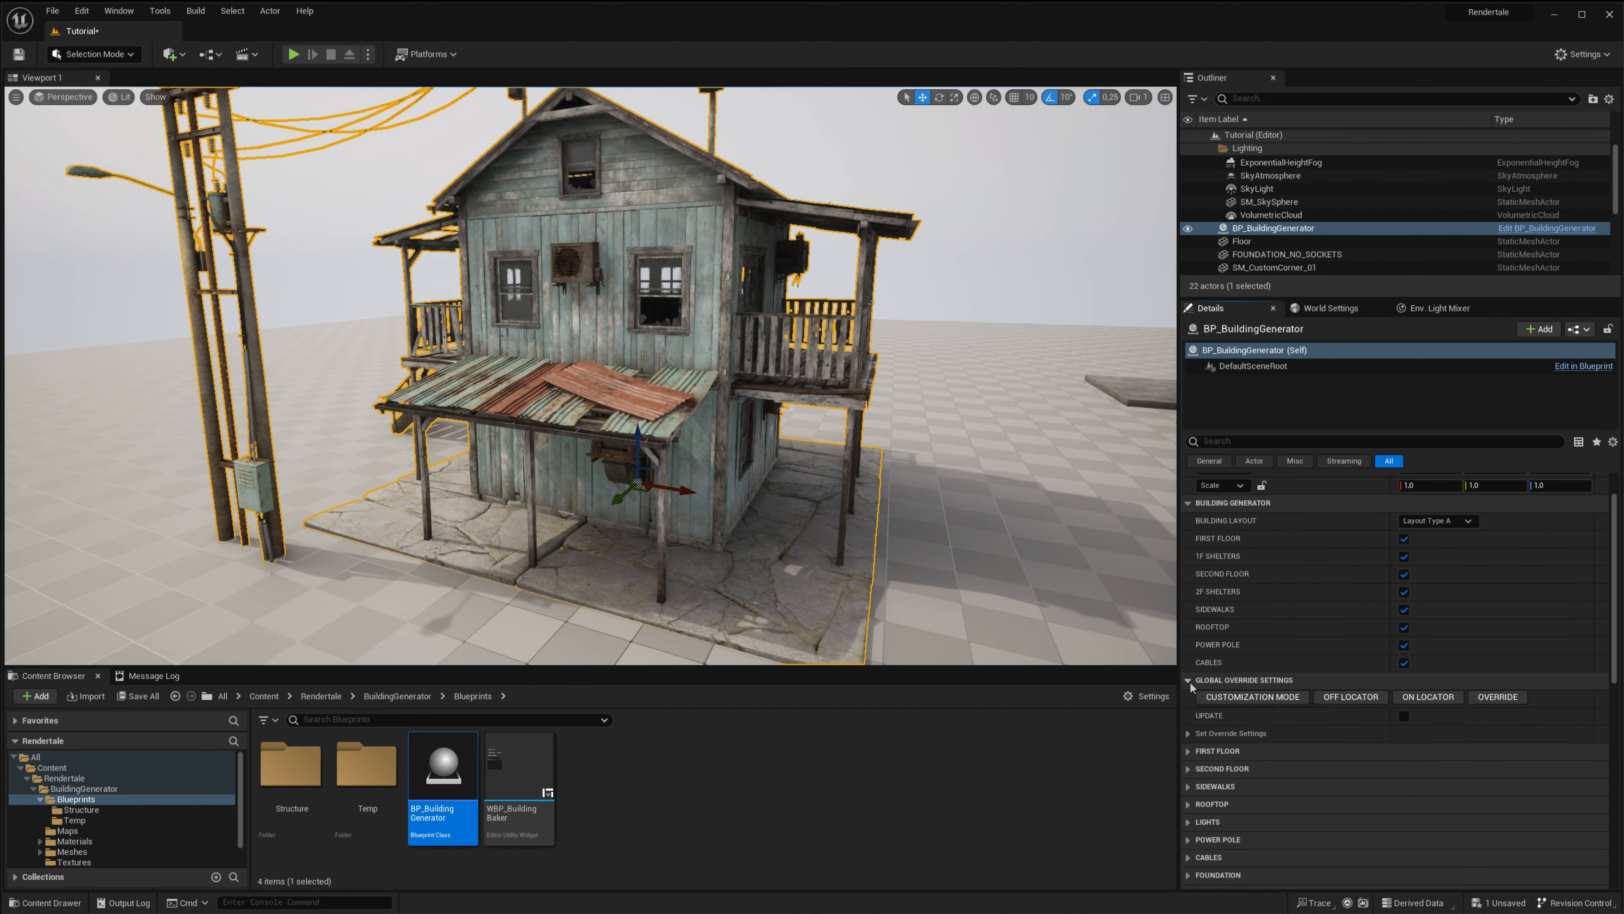
click(1223, 701)
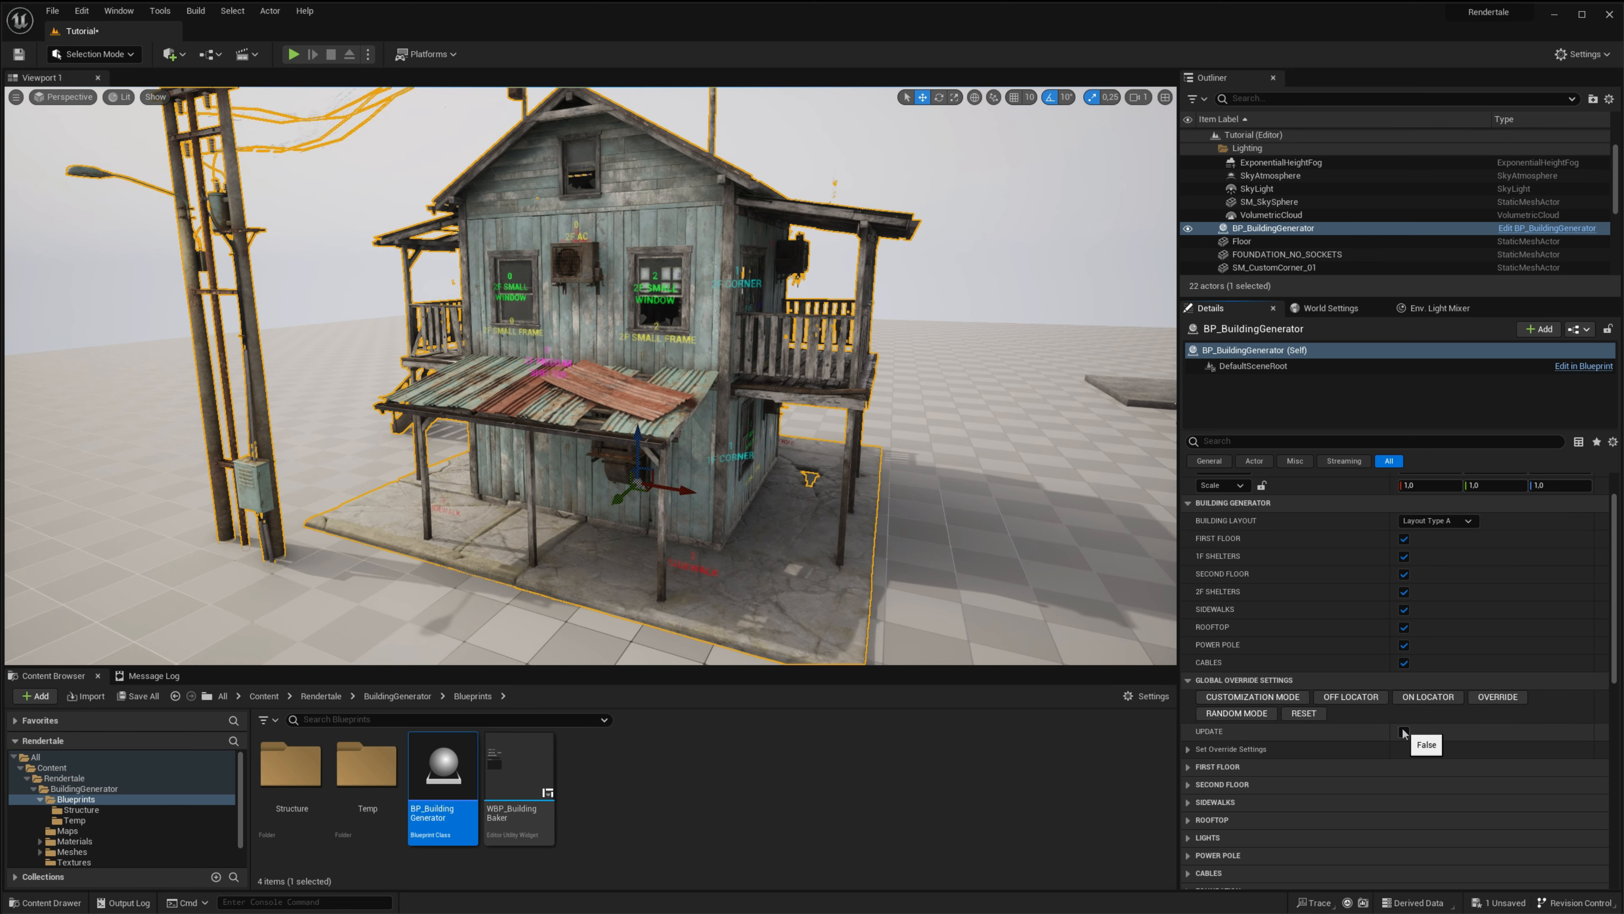
- Disable the building's cables, power pole, rooftop, sidewalks, 2F shelters, second floor and 1F shelters, leaving only the first floor
click(1404, 662)
click(1404, 644)
click(1405, 626)
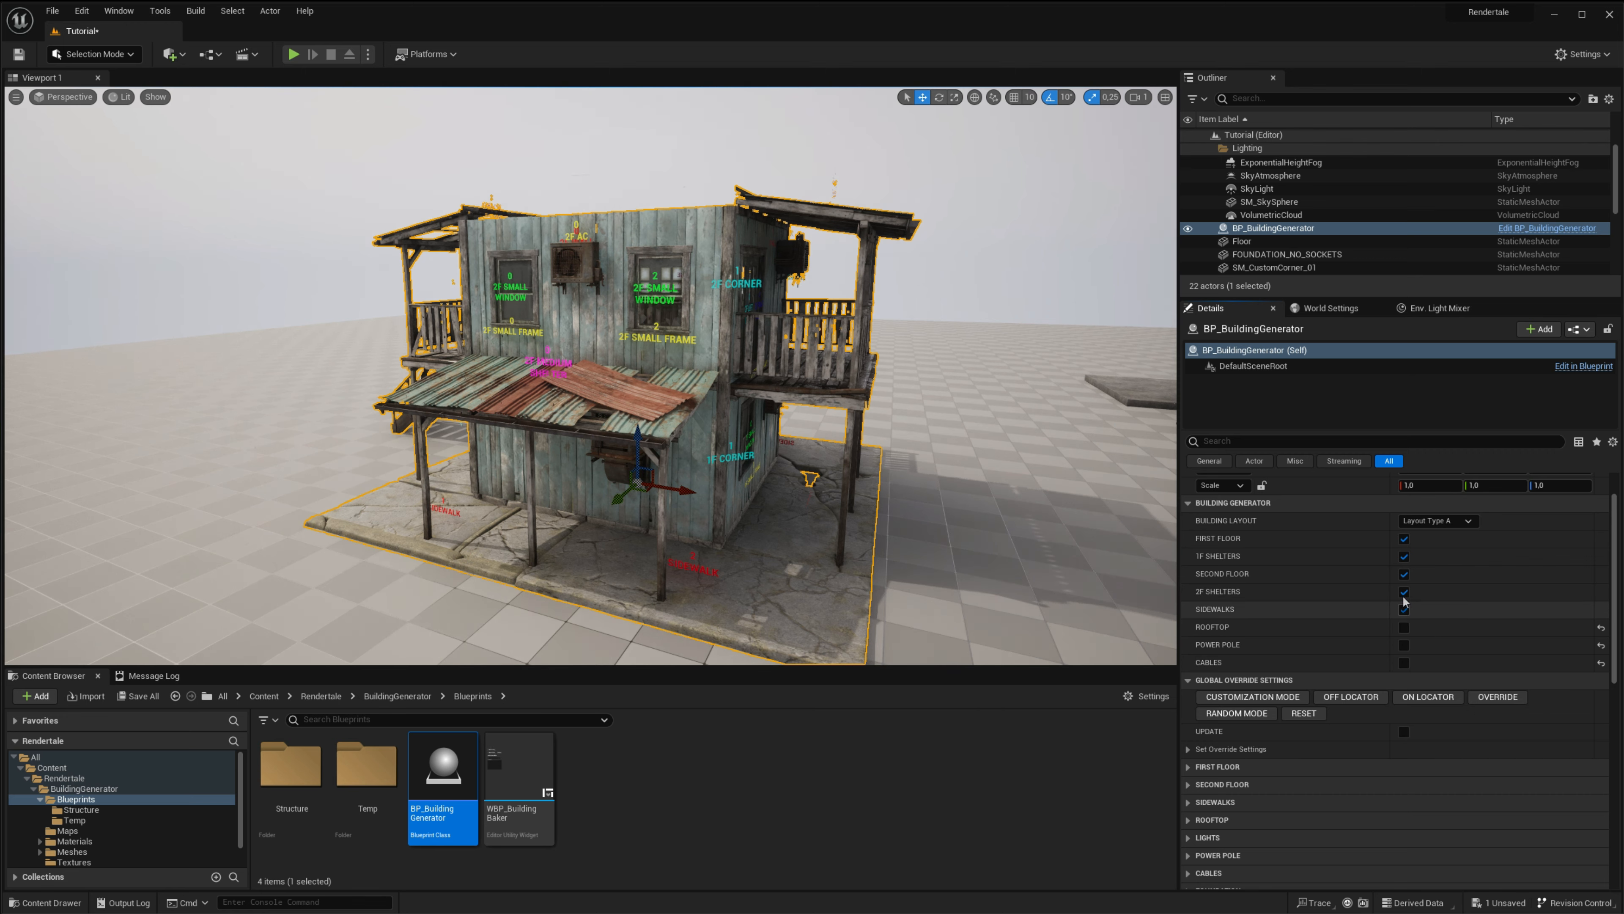
click(1405, 609)
click(1404, 591)
click(1404, 573)
click(1404, 556)
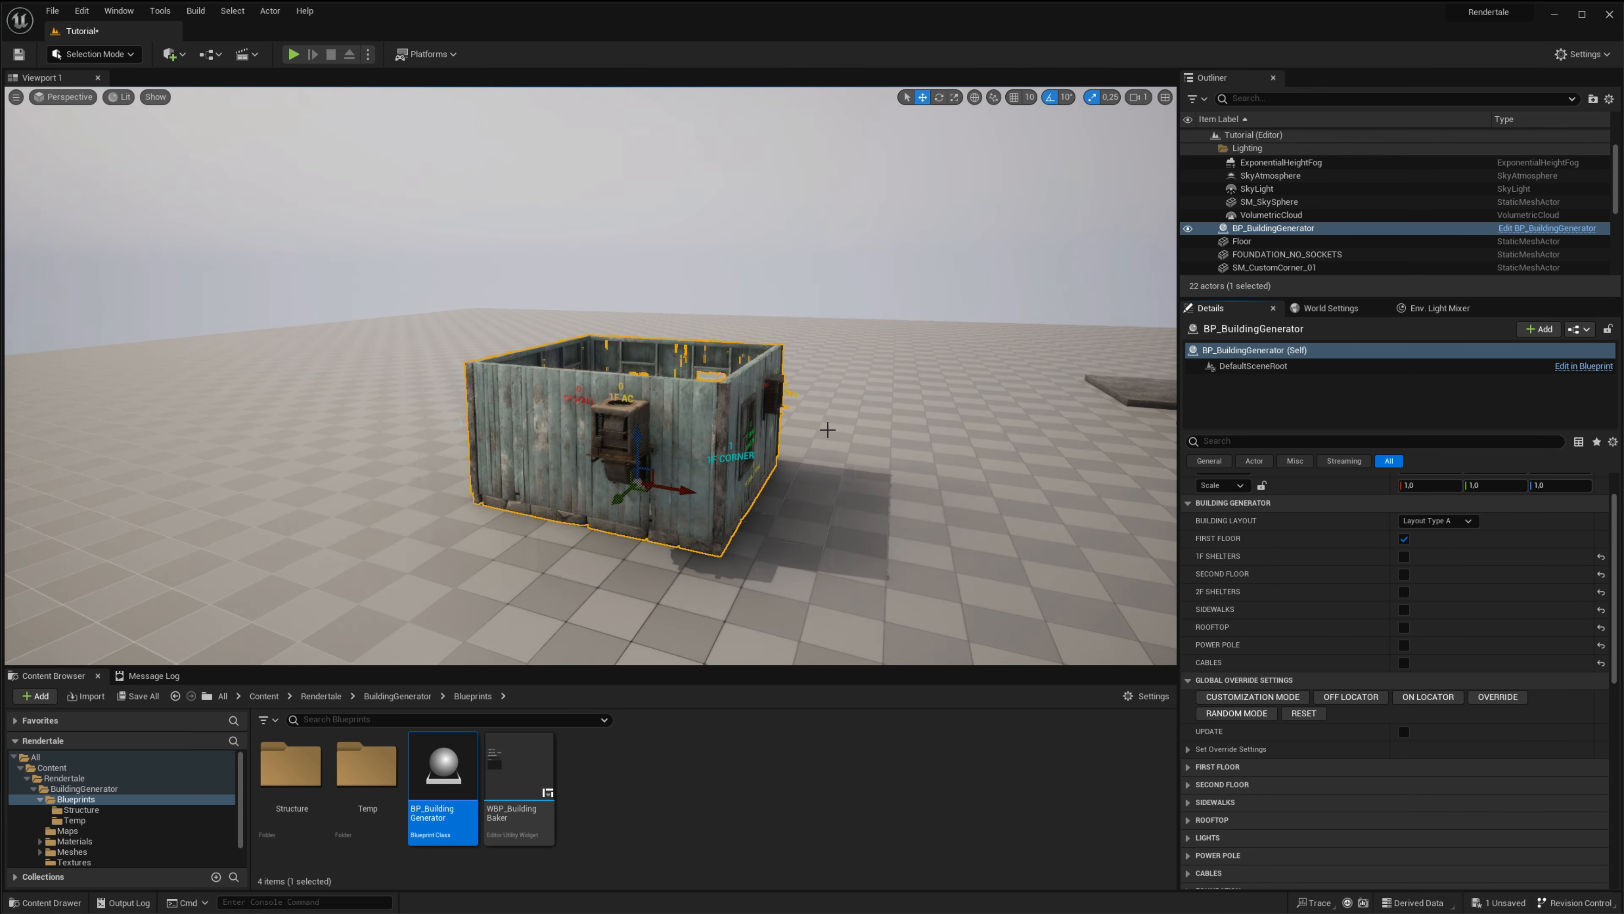
- Open the CustomModules mesh folder of the BuildingGenerator content
key(w)
right_drag(668, 437, 665, 473)
key(d)
right_drag(543, 417, 412, 348)
key(a)
key(e)
key(q)
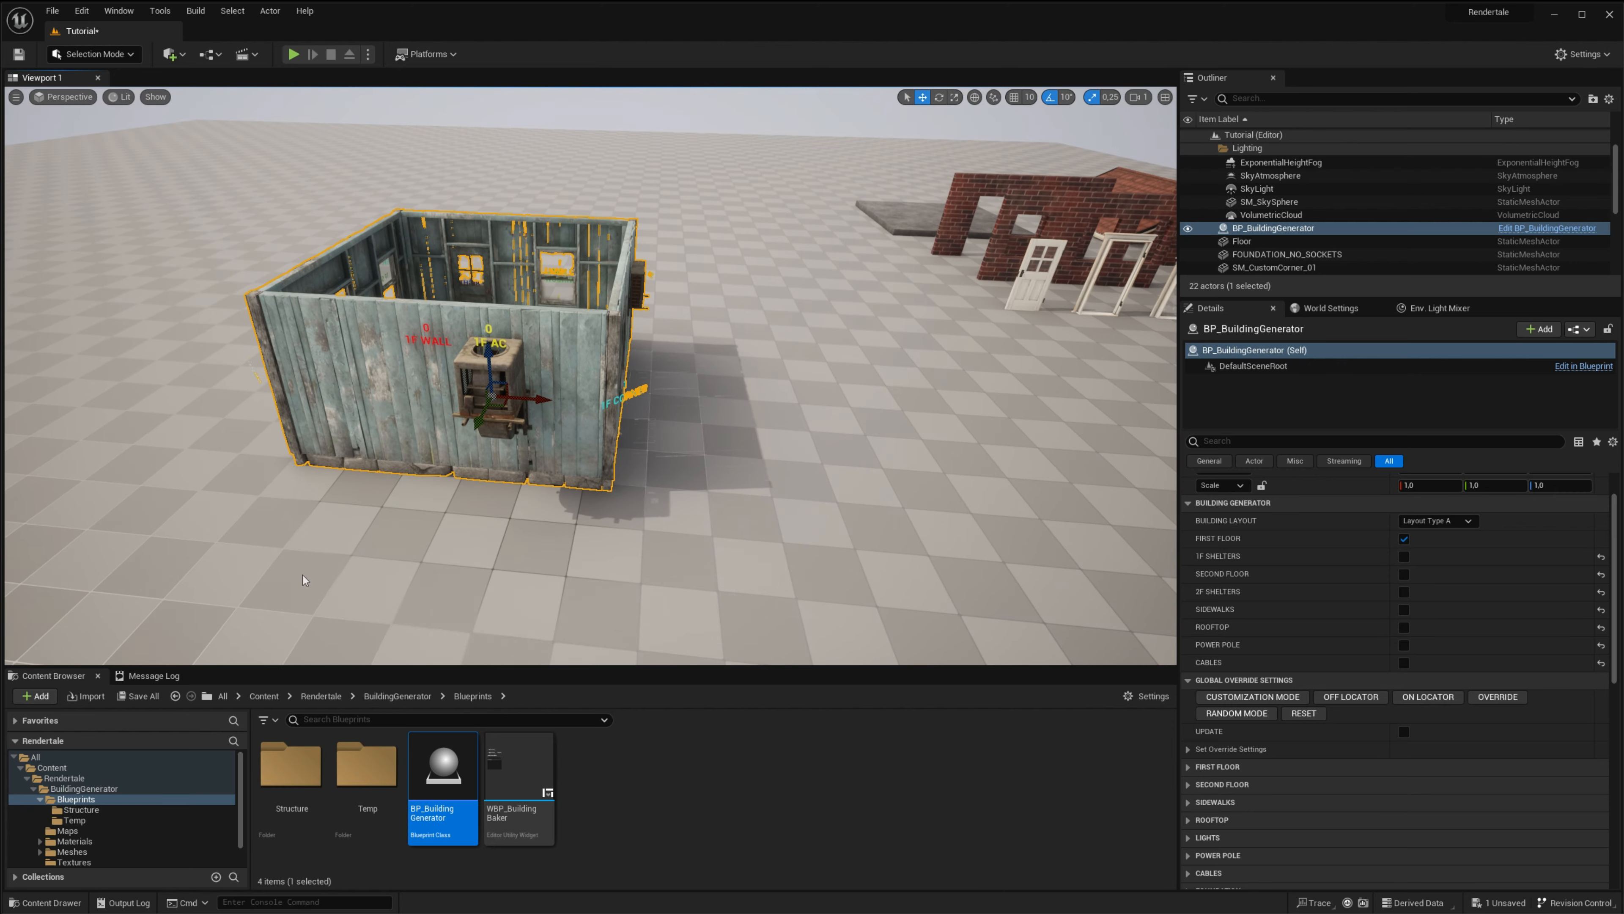
scroll(173, 756, down, 2)
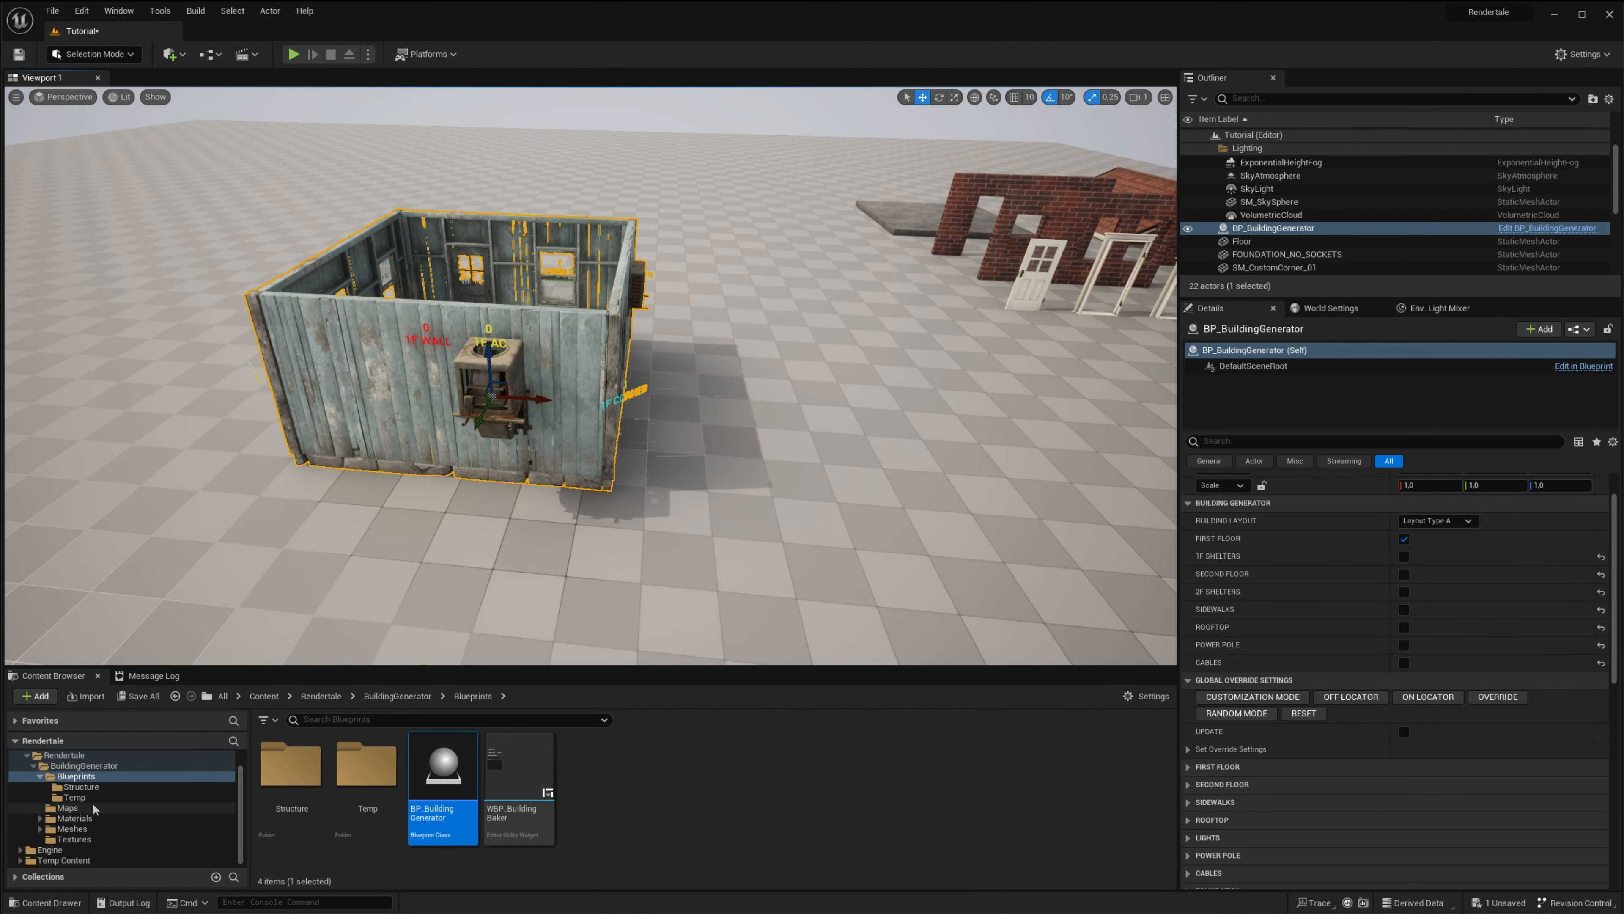
click(41, 829)
click(92, 839)
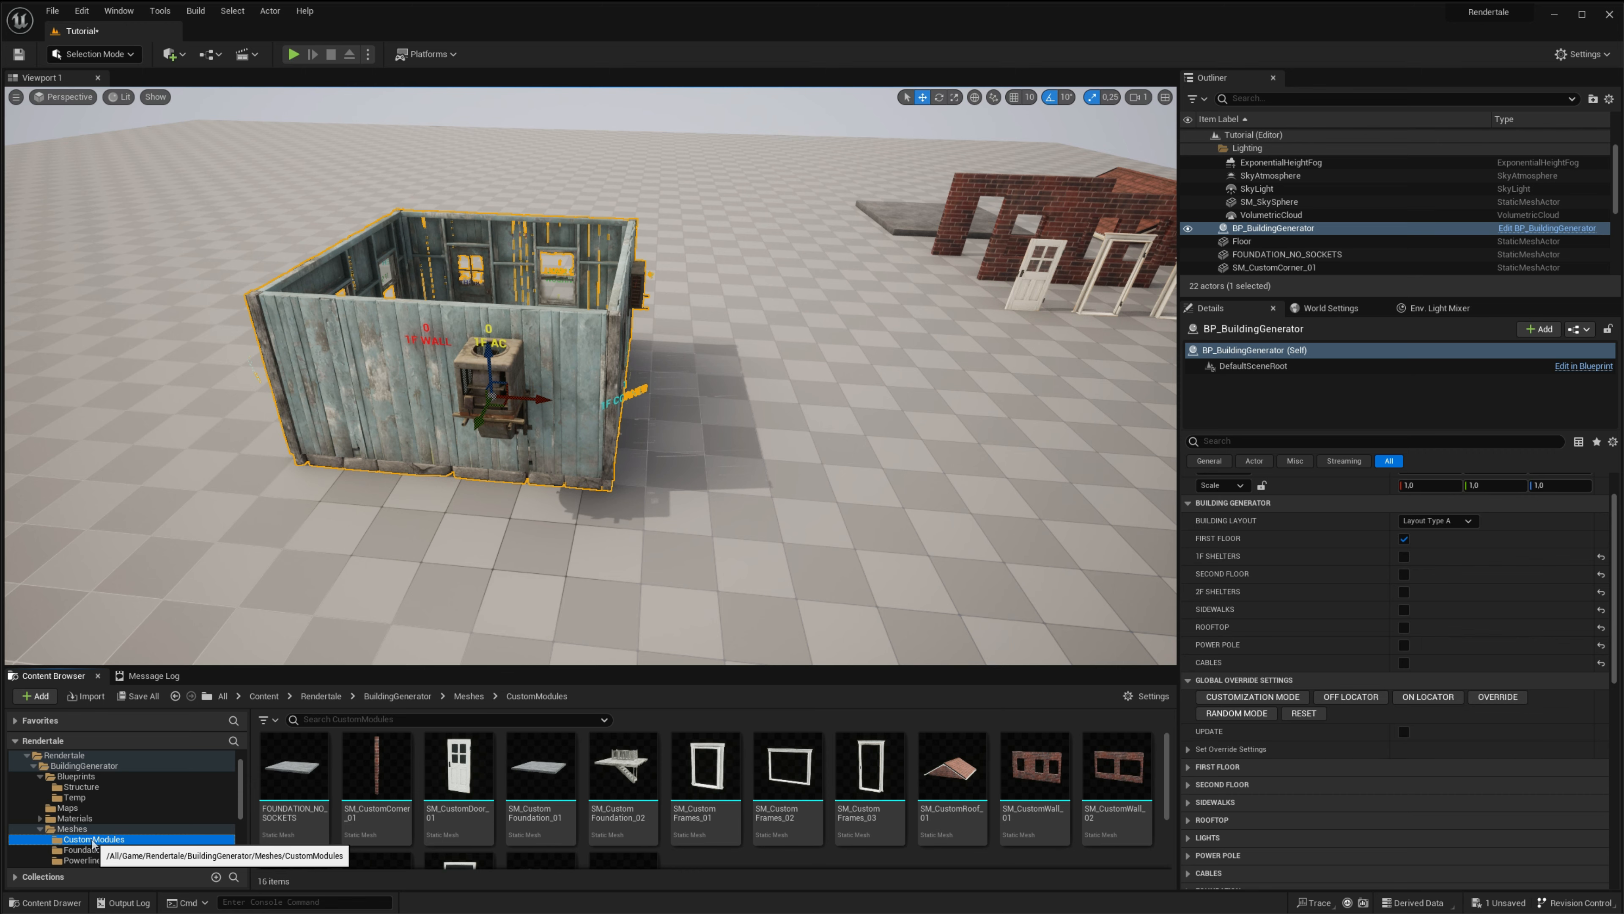
- Enlarge the asset browsing area and place the WINDOW_NO_SOCKETS brick wall in the level beside the building
drag(502, 652, 497, 607)
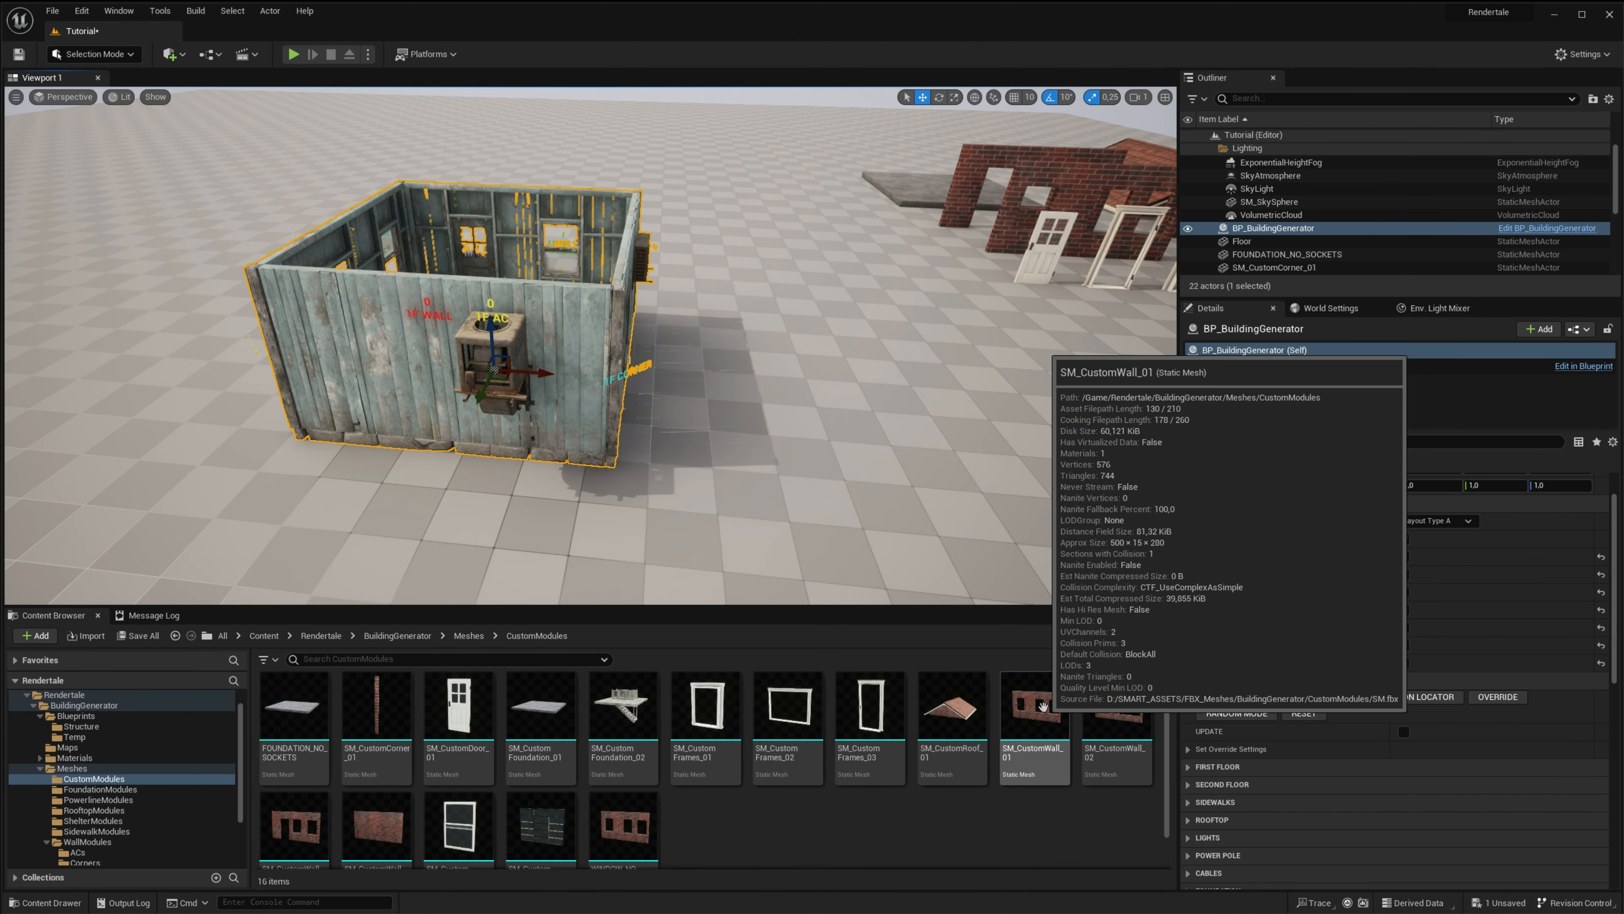
drag(624, 825, 1116, 496)
right_drag(791, 468, 812, 432)
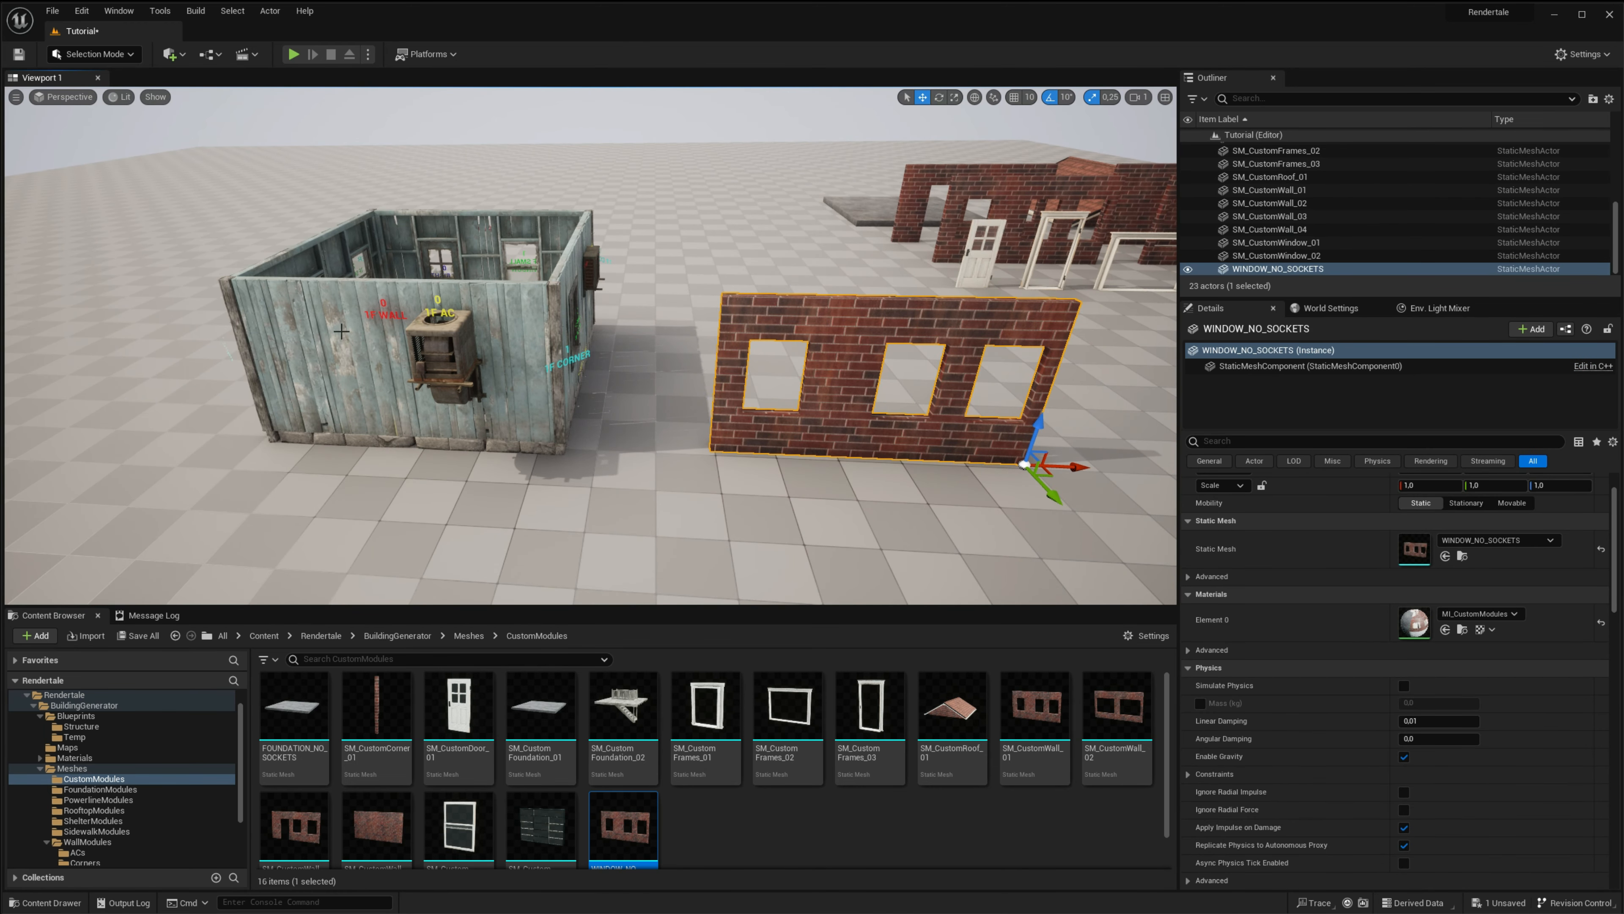
- Assign WINDOW_NO_SOCKETS to index 0 of the building's 1F Walls array in the Foundation Meshes customization
right_drag(362, 333, 344, 339)
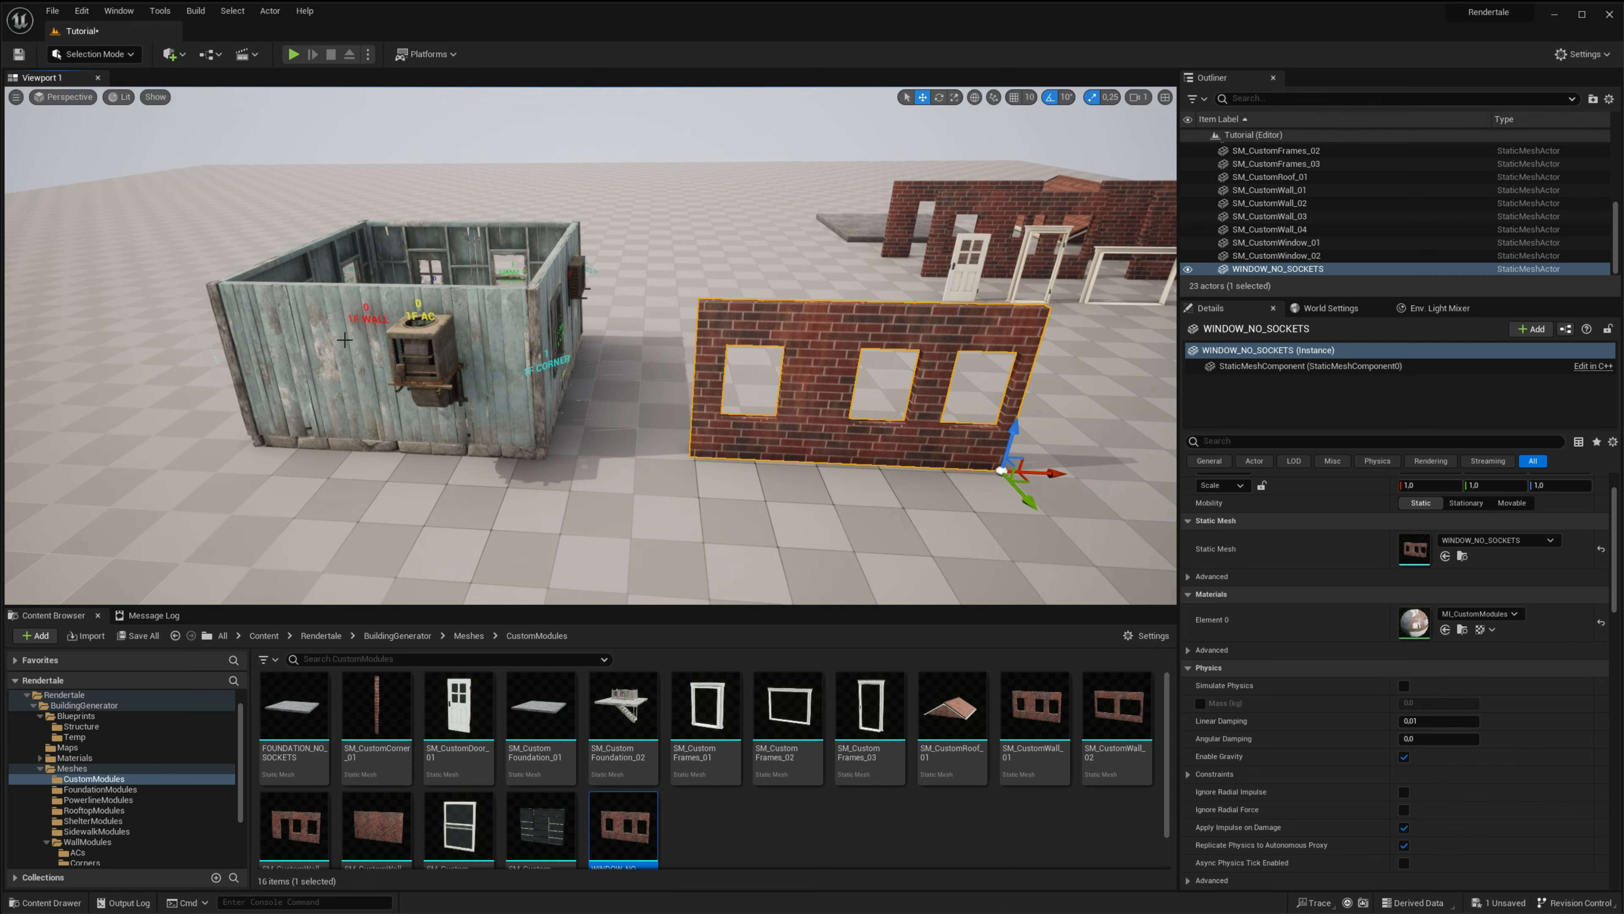
click(344, 339)
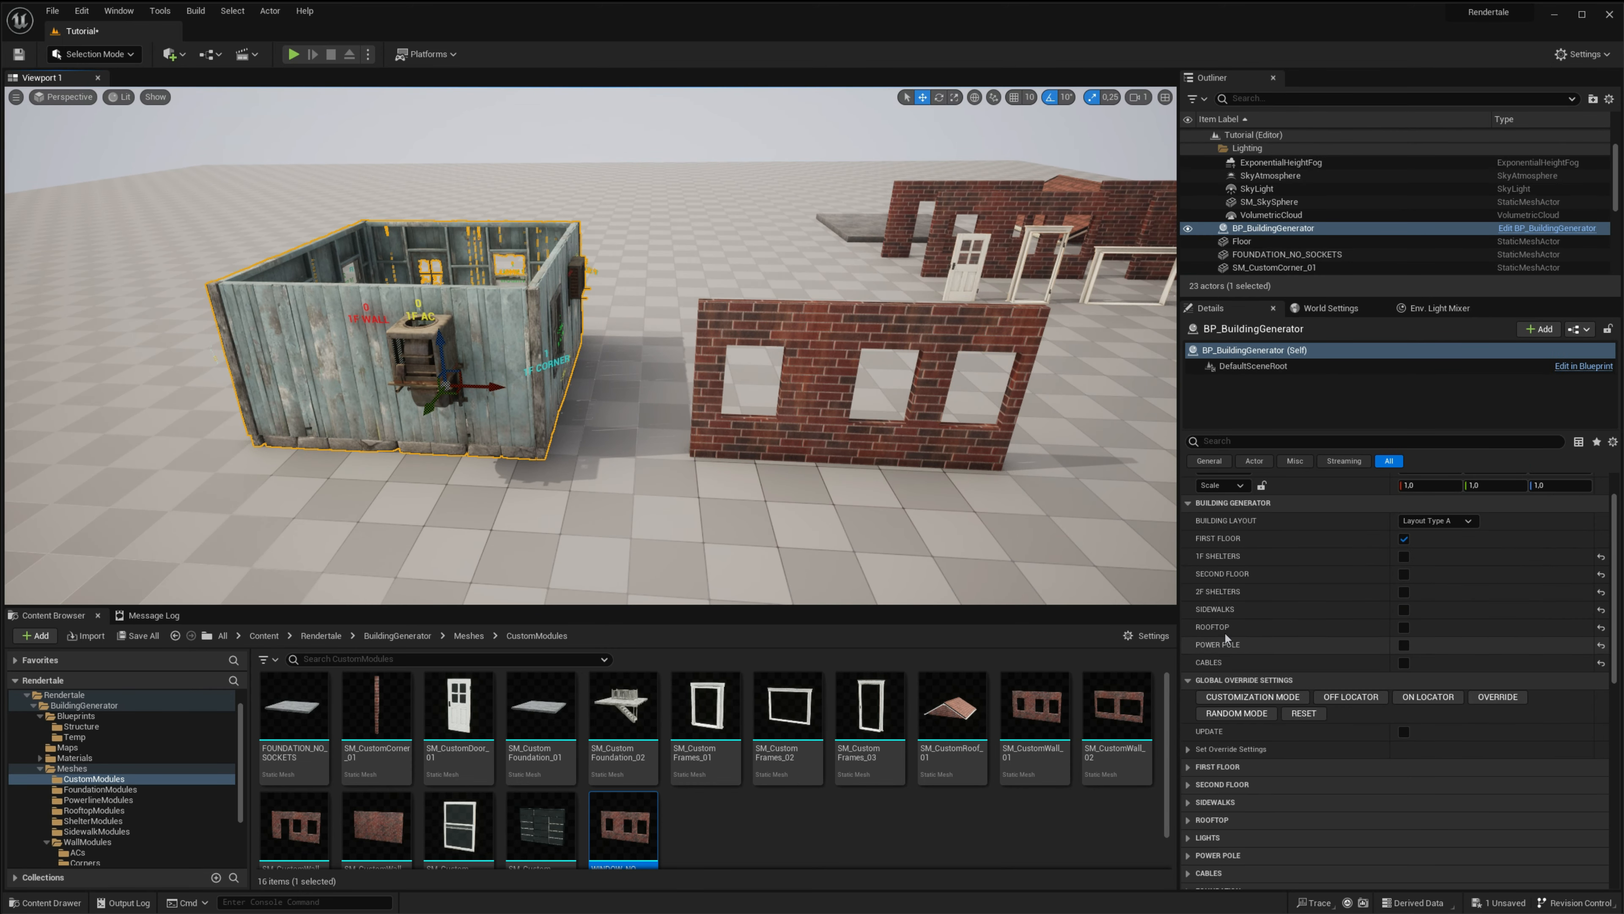
scroll(1278, 715, down, 5)
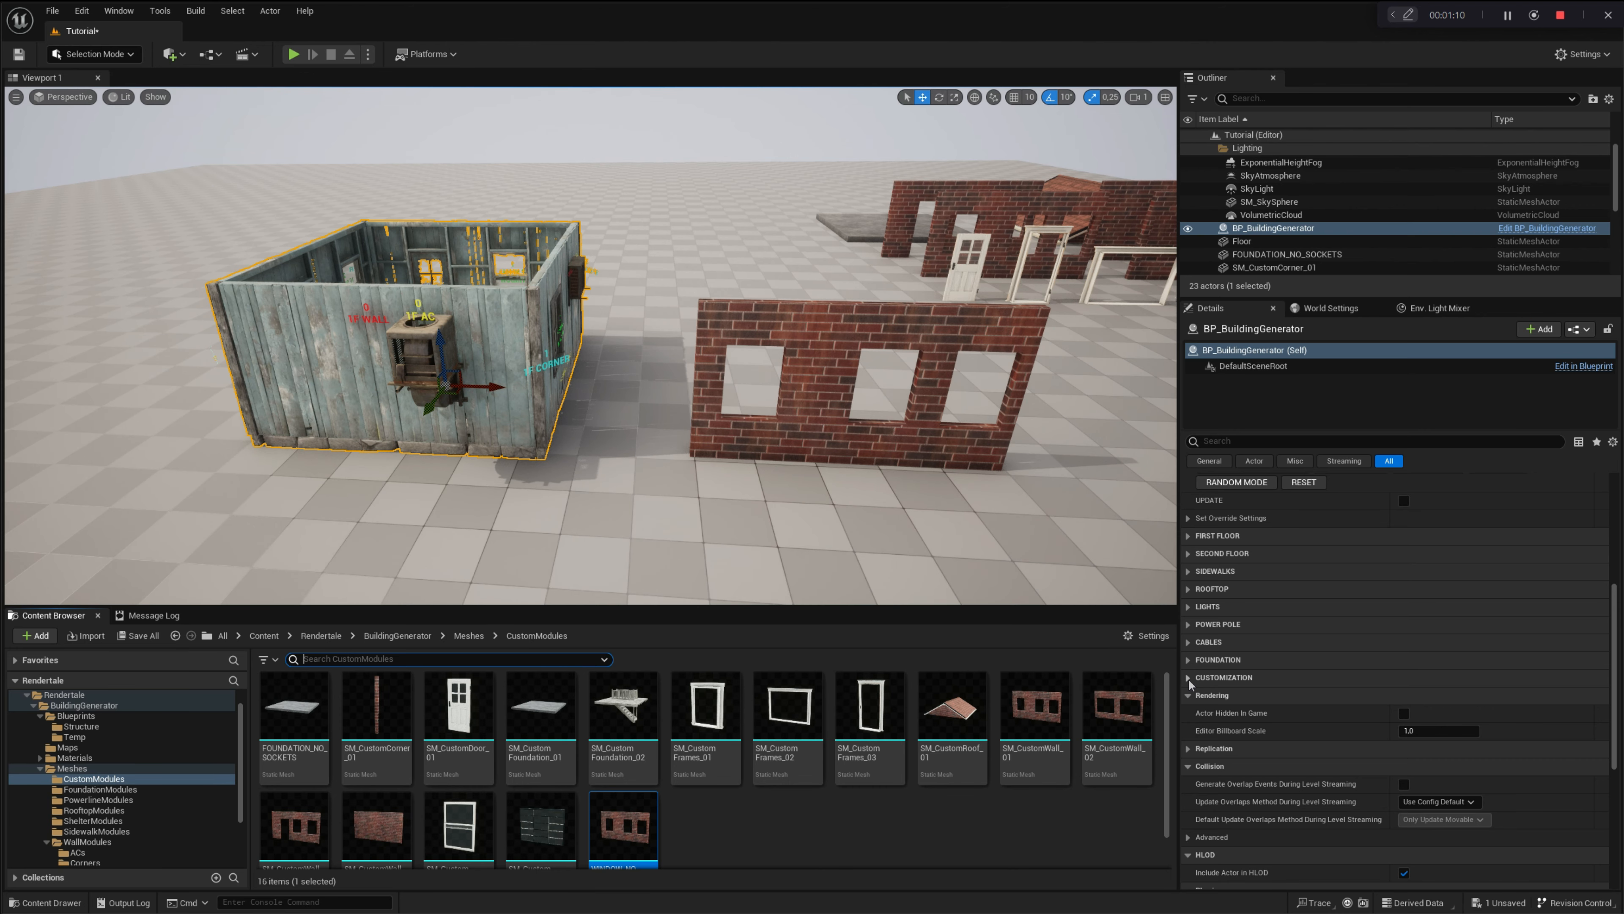
click(1189, 679)
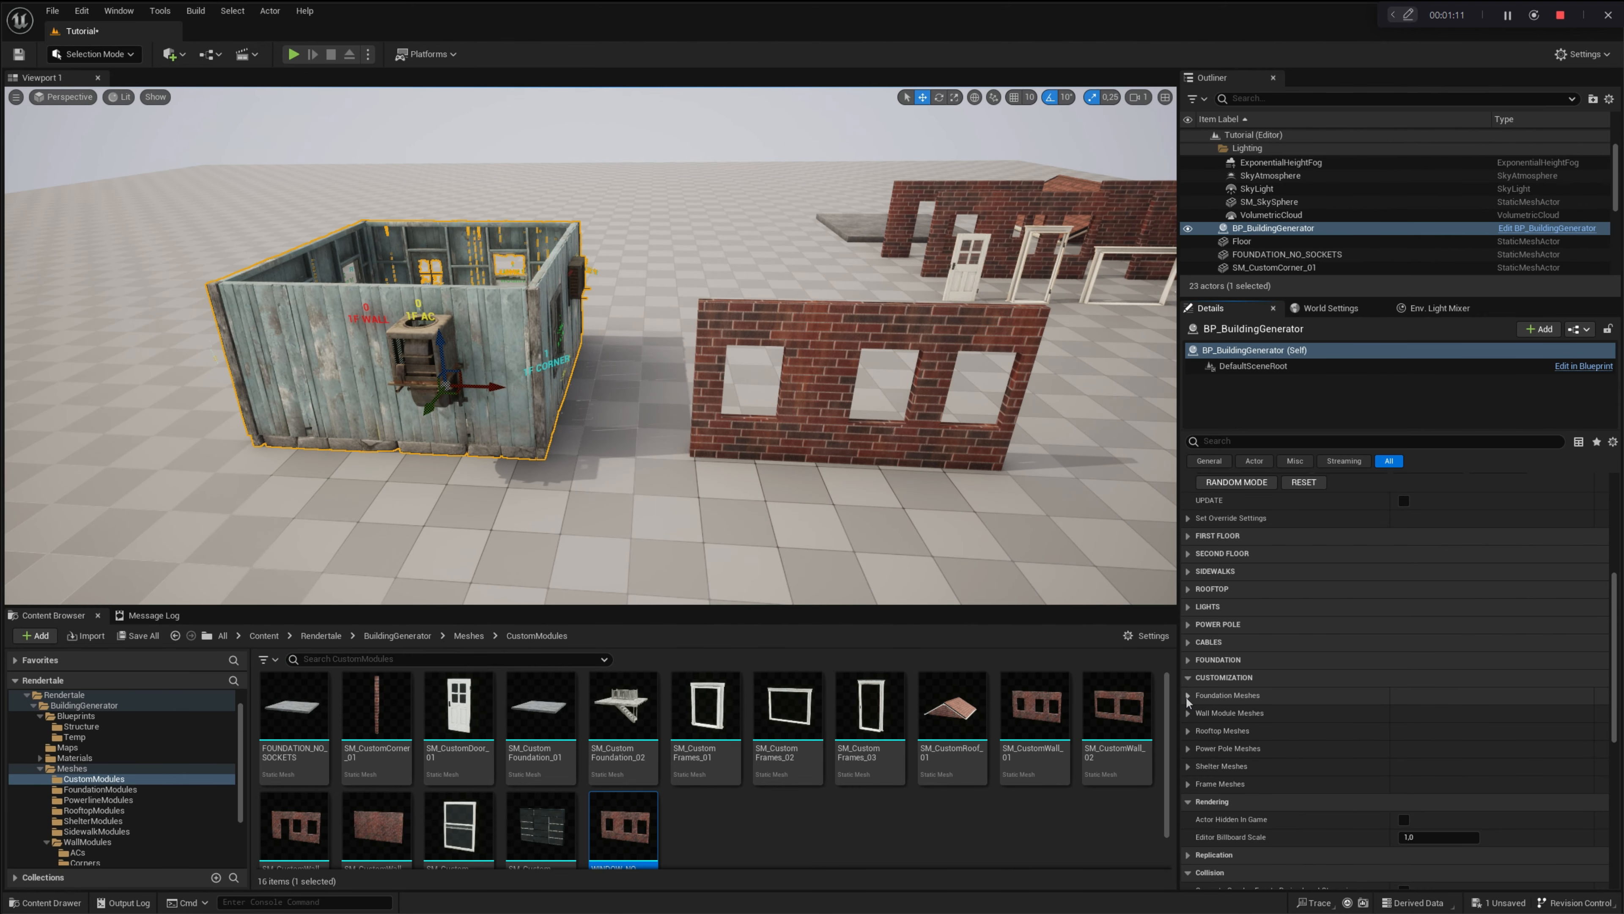
click(1188, 695)
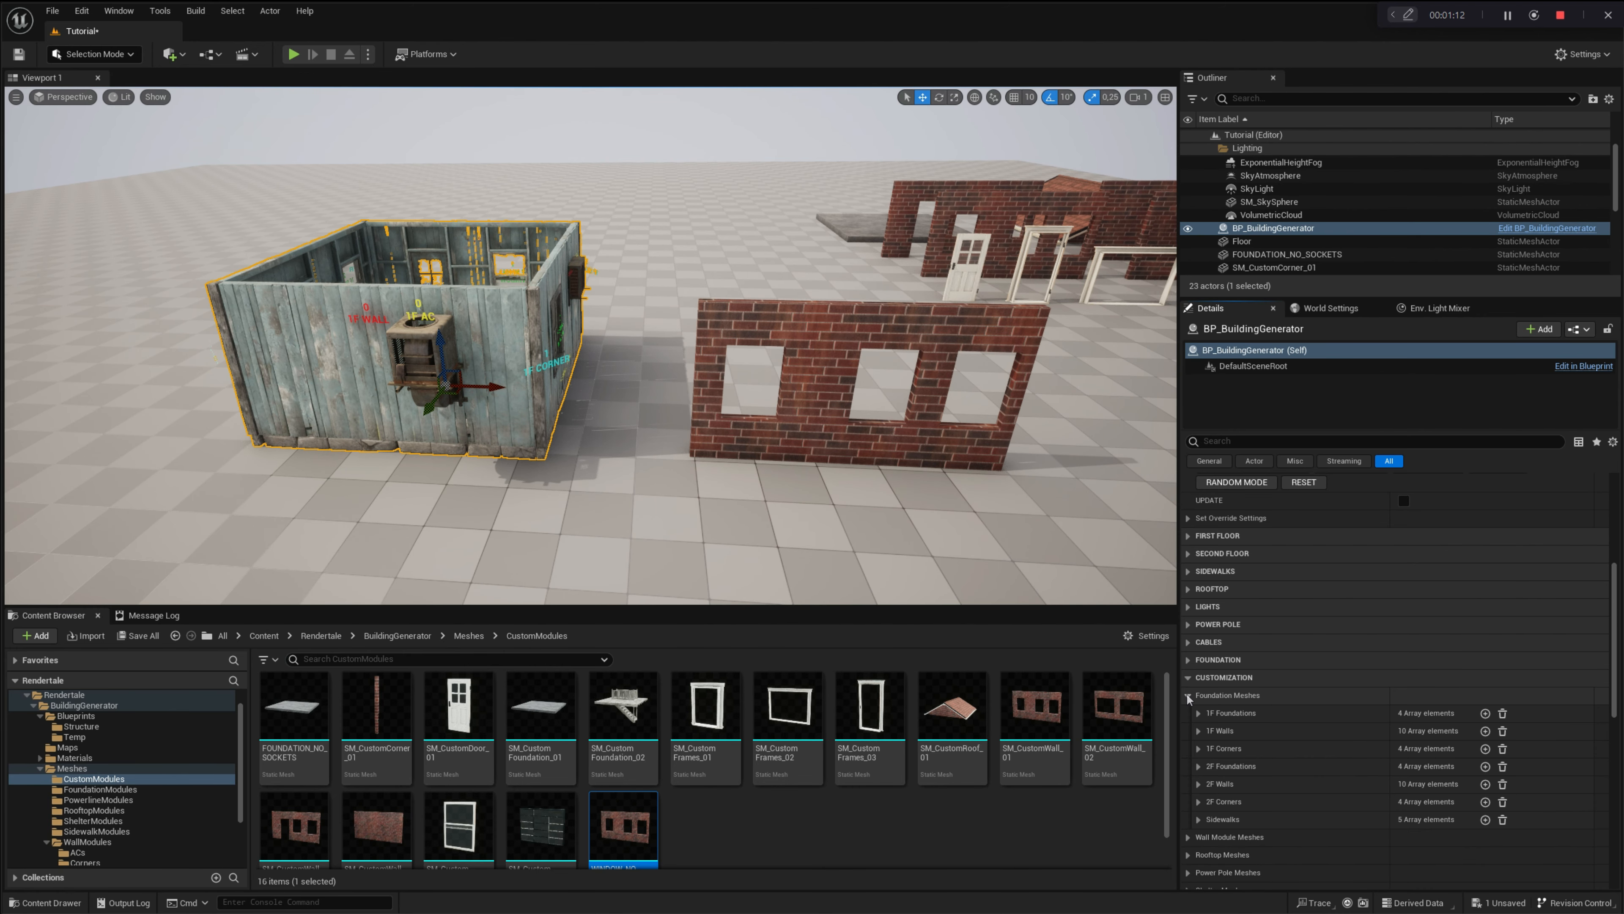
click(1198, 730)
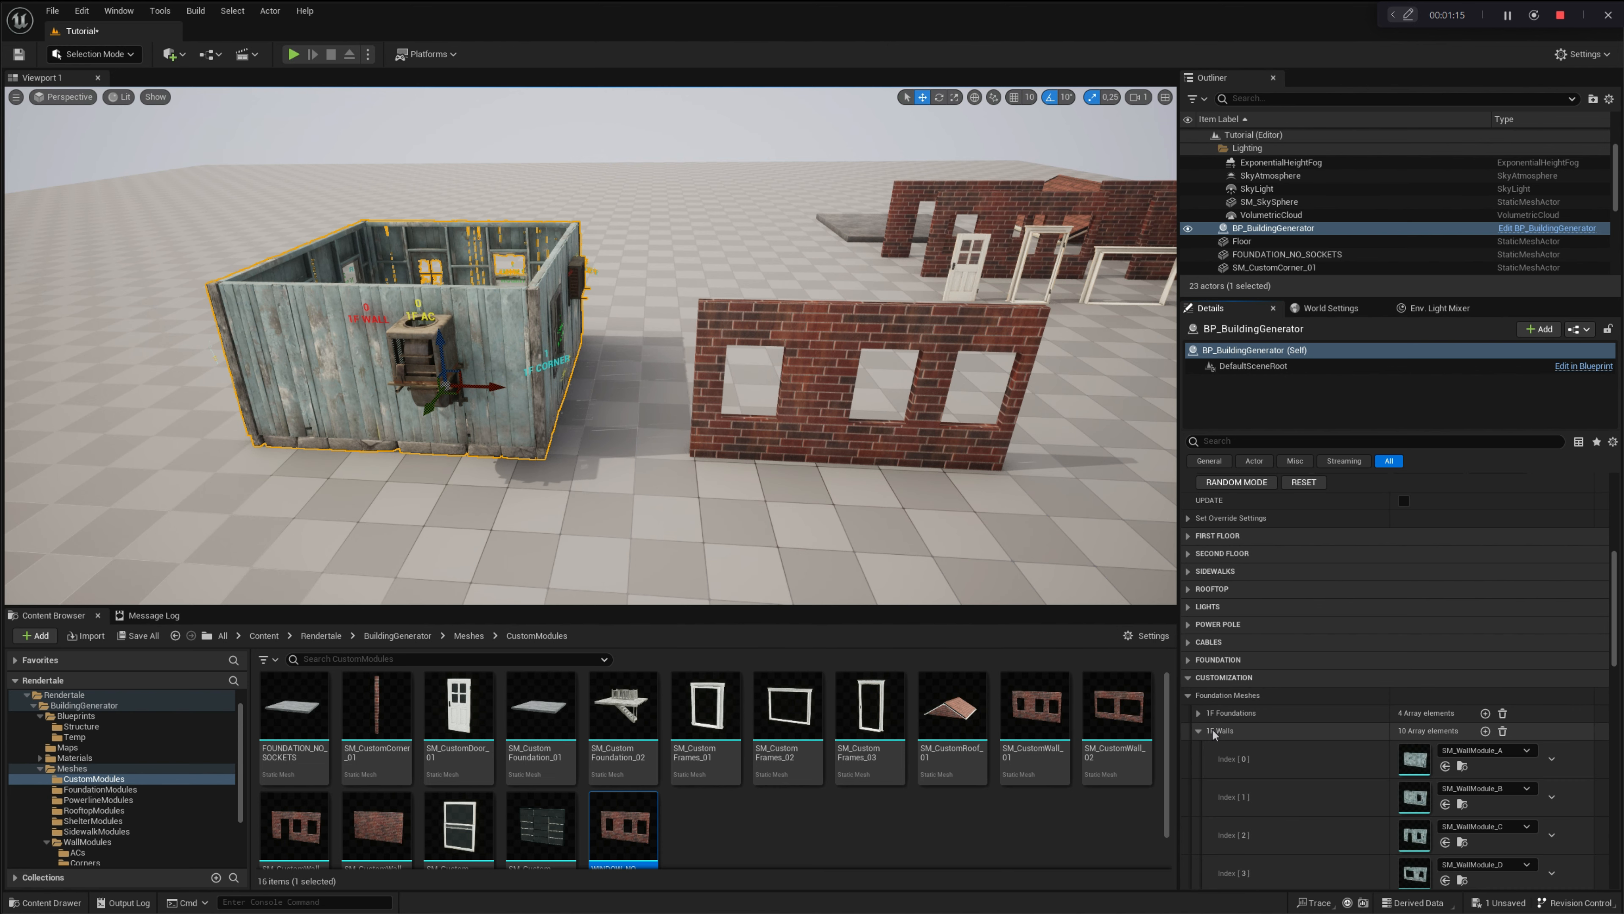
scroll(1212, 729, down, 2)
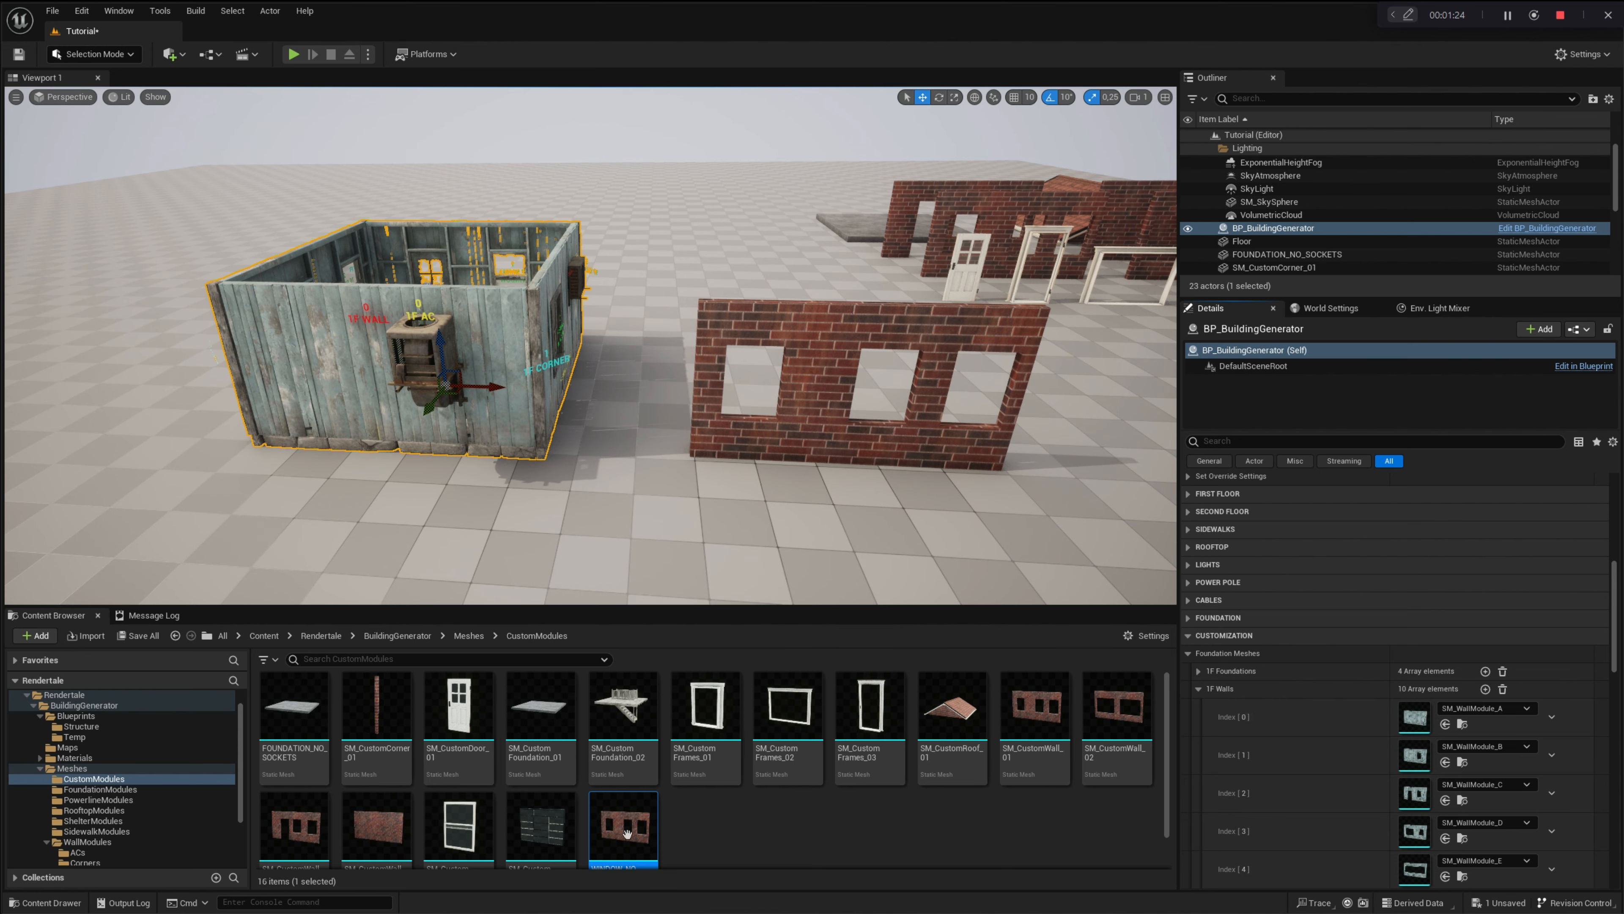
scroll(635, 804, down, 1)
drag(634, 804, 1421, 721)
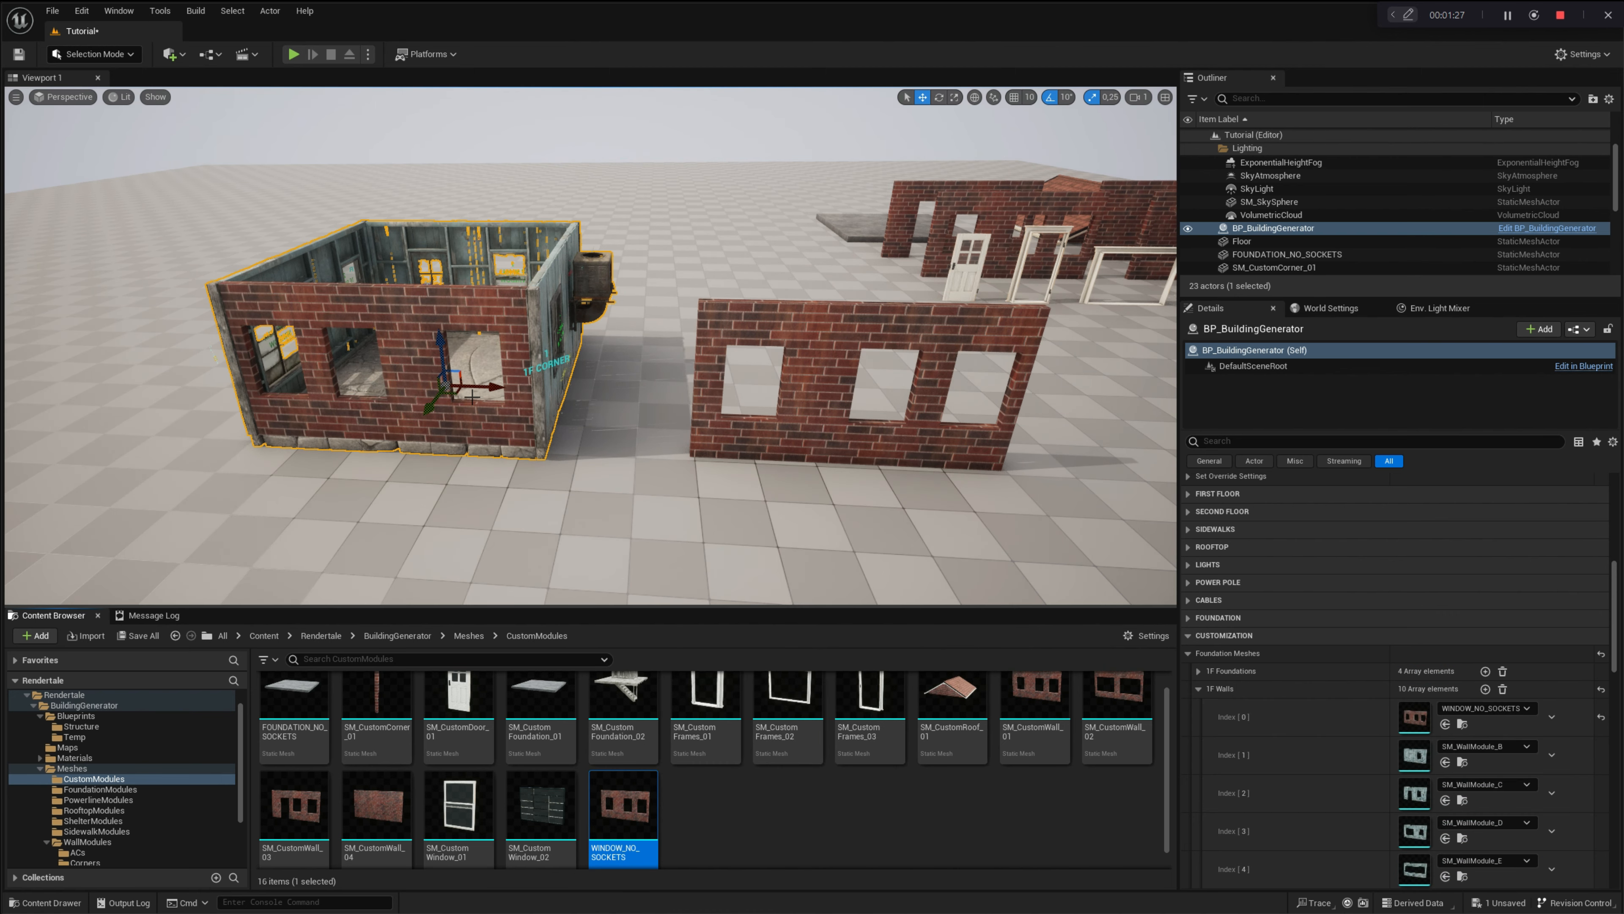
- Examine the building's replaced brick front wall and the locators on its neighbouring walls from several sides
alt+drag(399, 328, 412, 314)
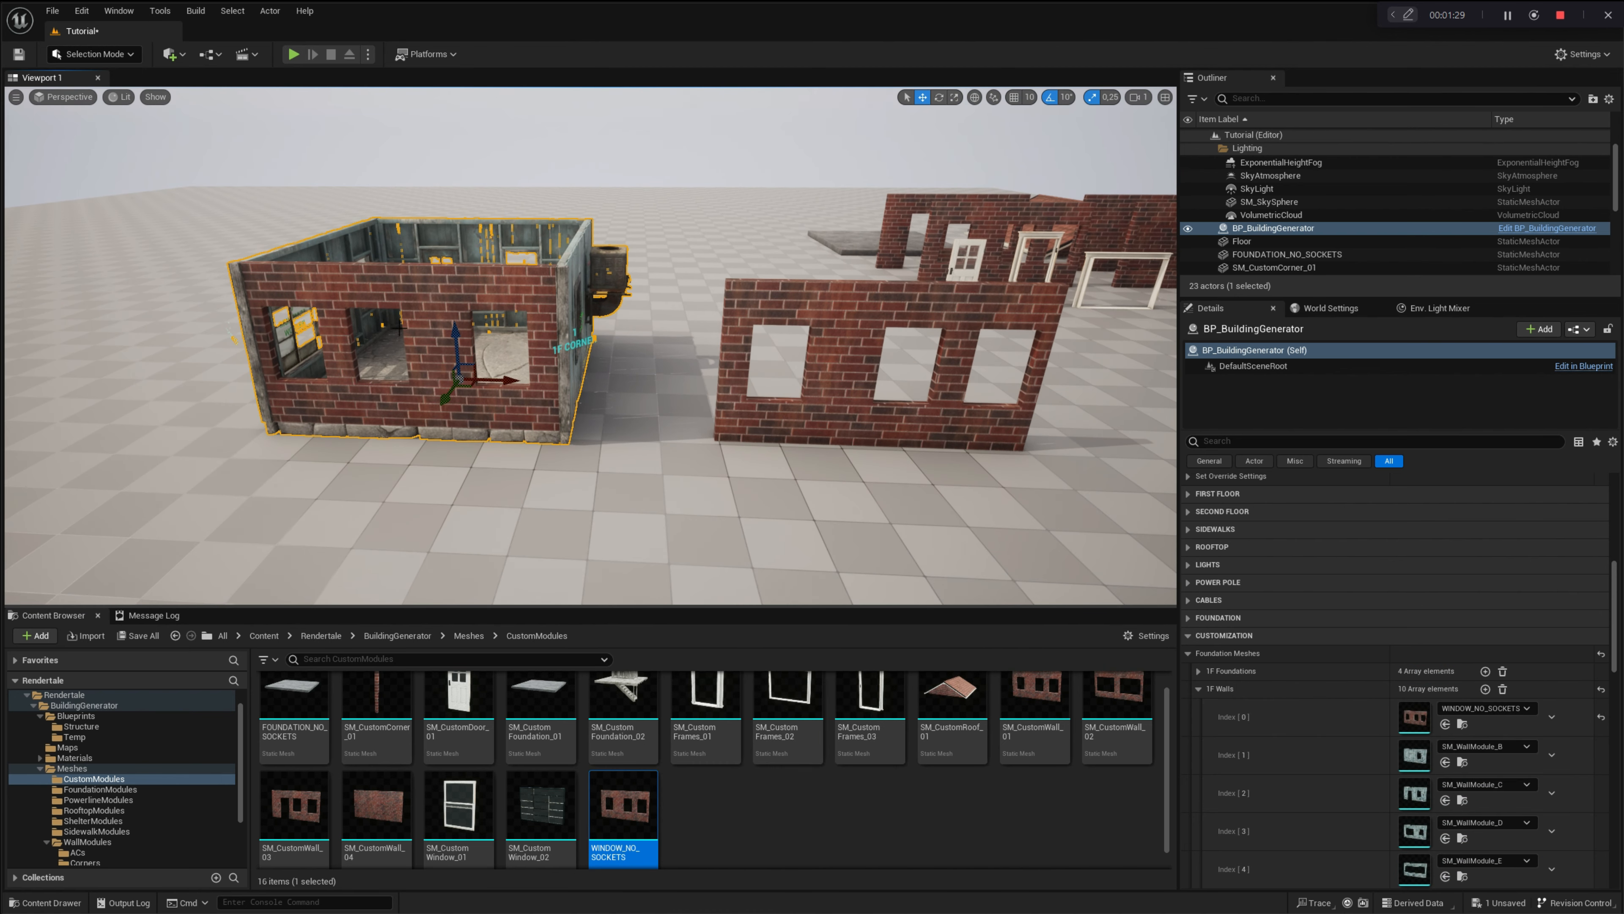
alt+drag(313, 407, 312, 407)
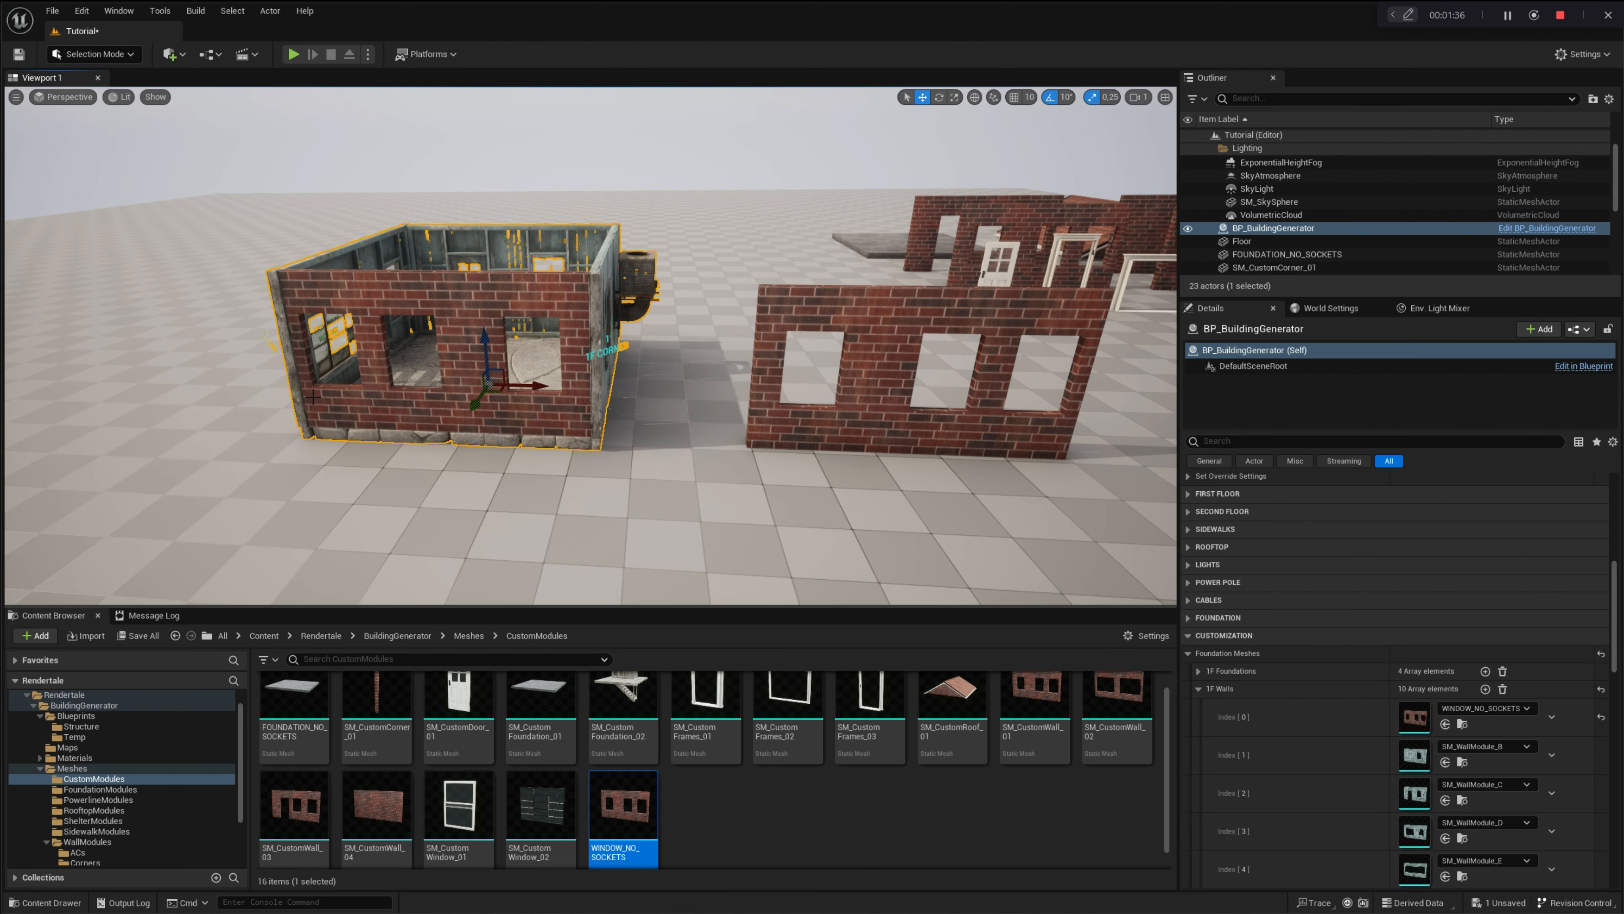
alt+drag(446, 331, 175, 362)
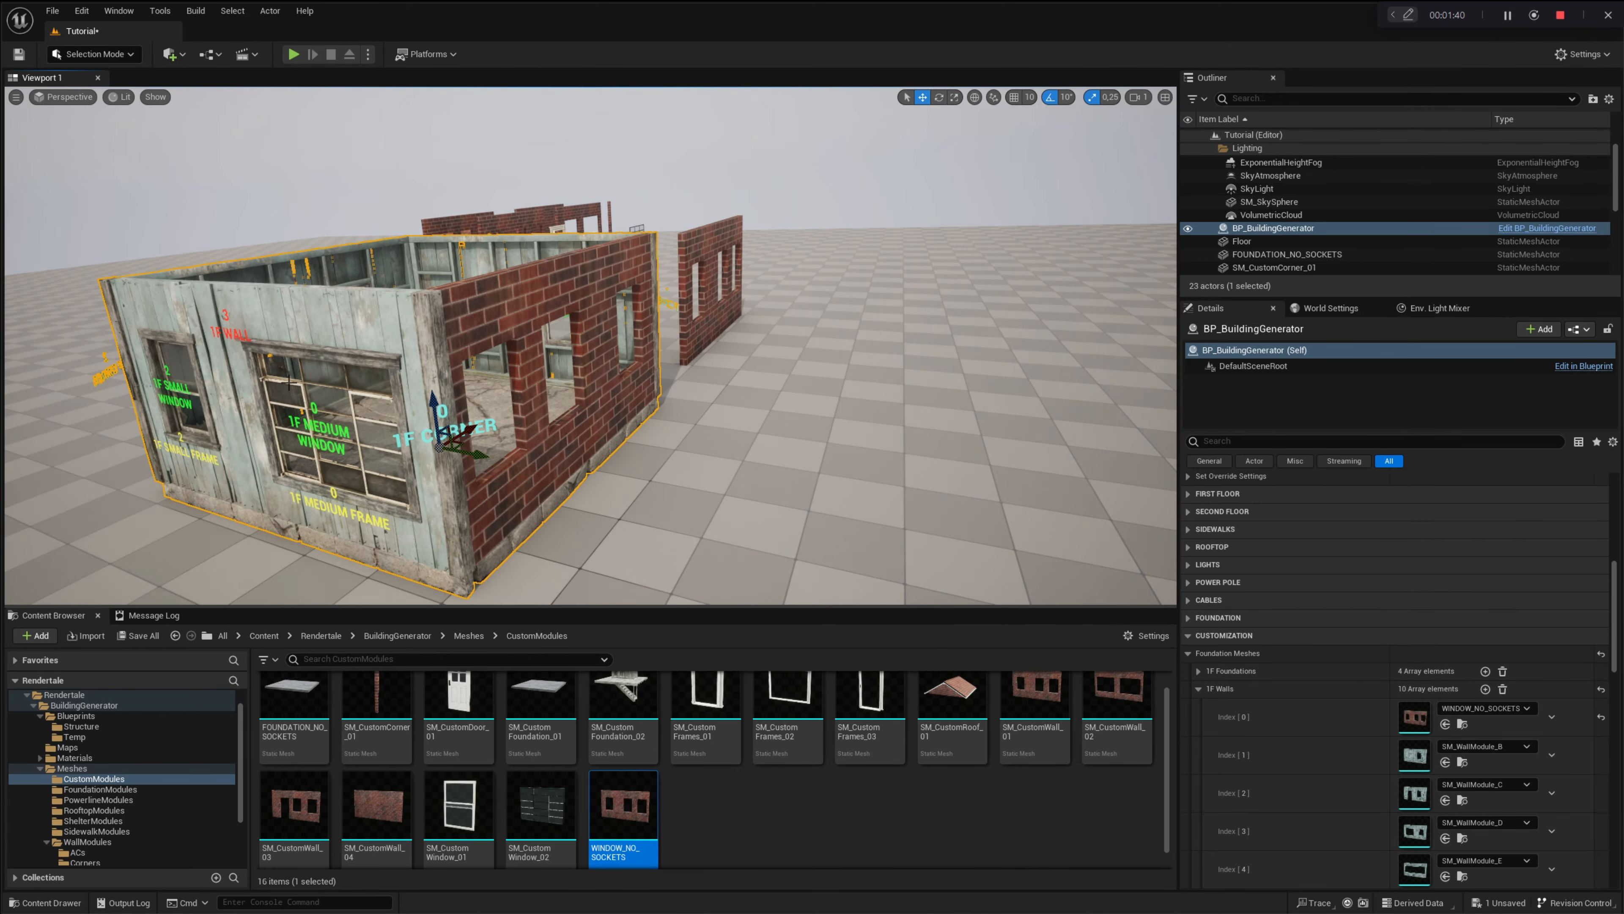
alt+drag(288, 382, 700, 238)
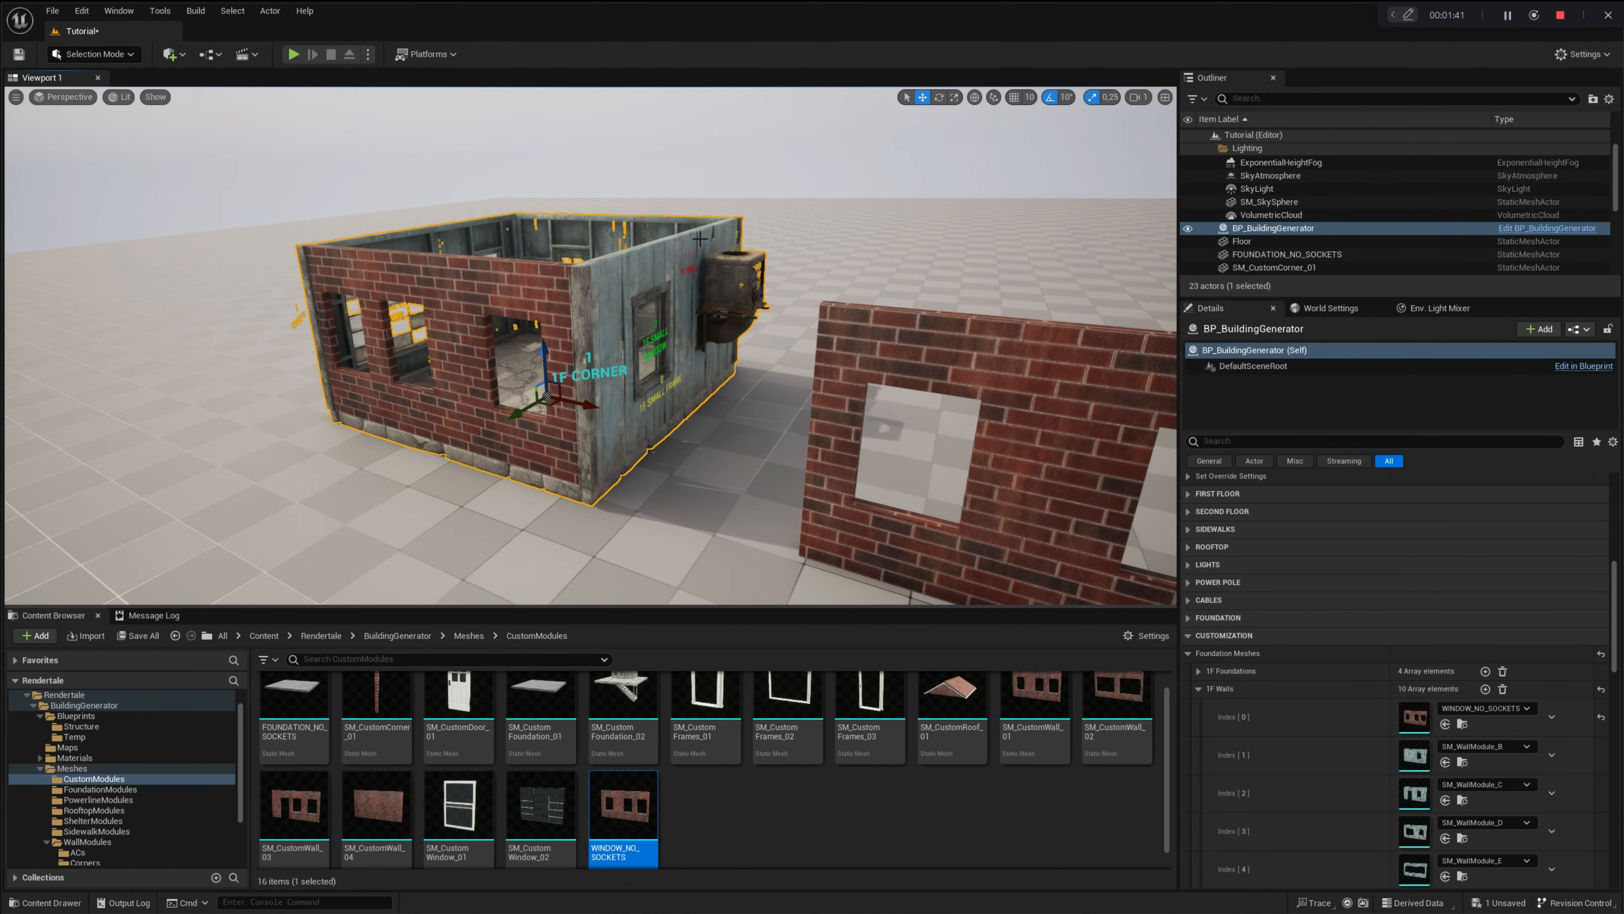
alt+drag(577, 321, 353, 365)
right_drag(353, 365, 544, 380)
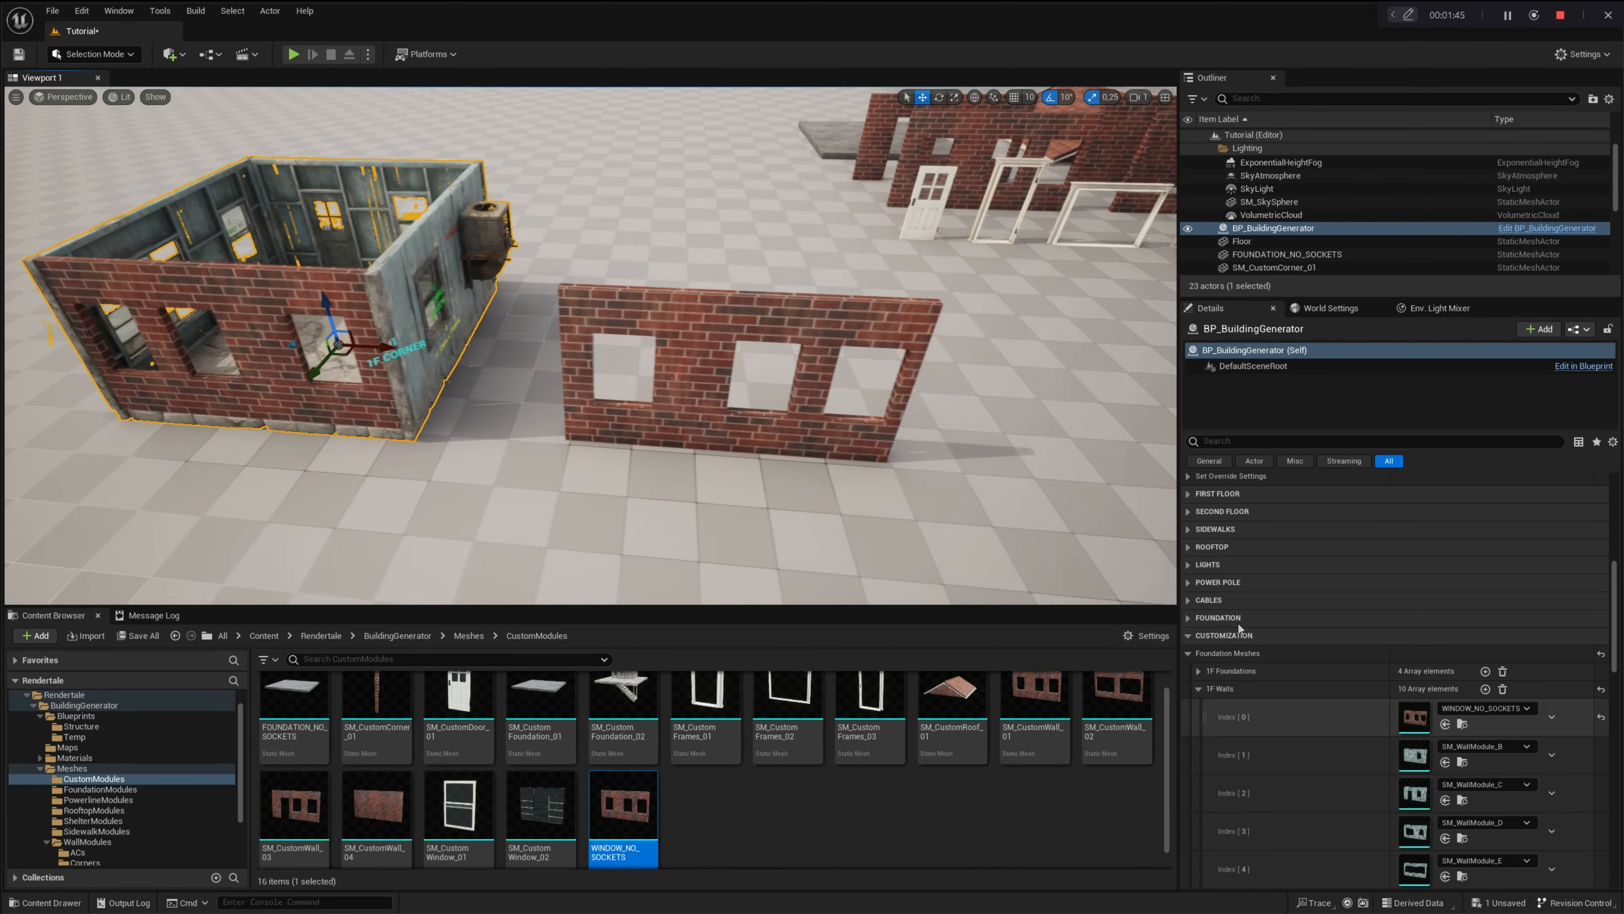
- Locate the default wall meshes from the 1F Walls entry and place SM_WallModule_J behind the standalone brick wall
click(1464, 763)
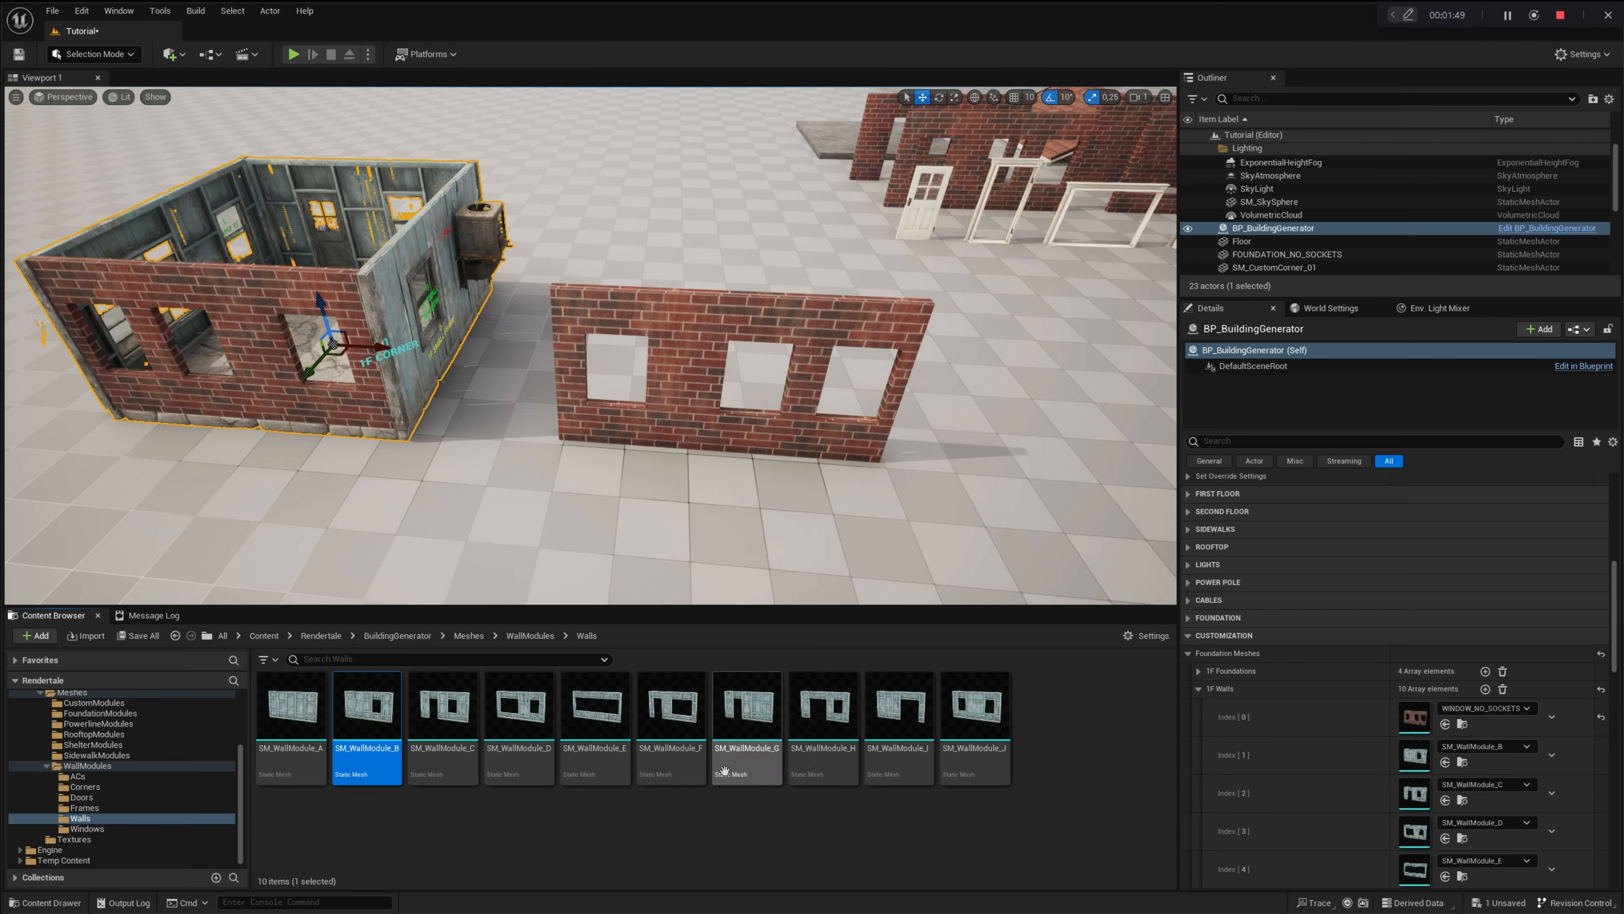
click(963, 703)
drag(963, 704, 858, 365)
key(d)
right_drag(669, 425, 588, 438)
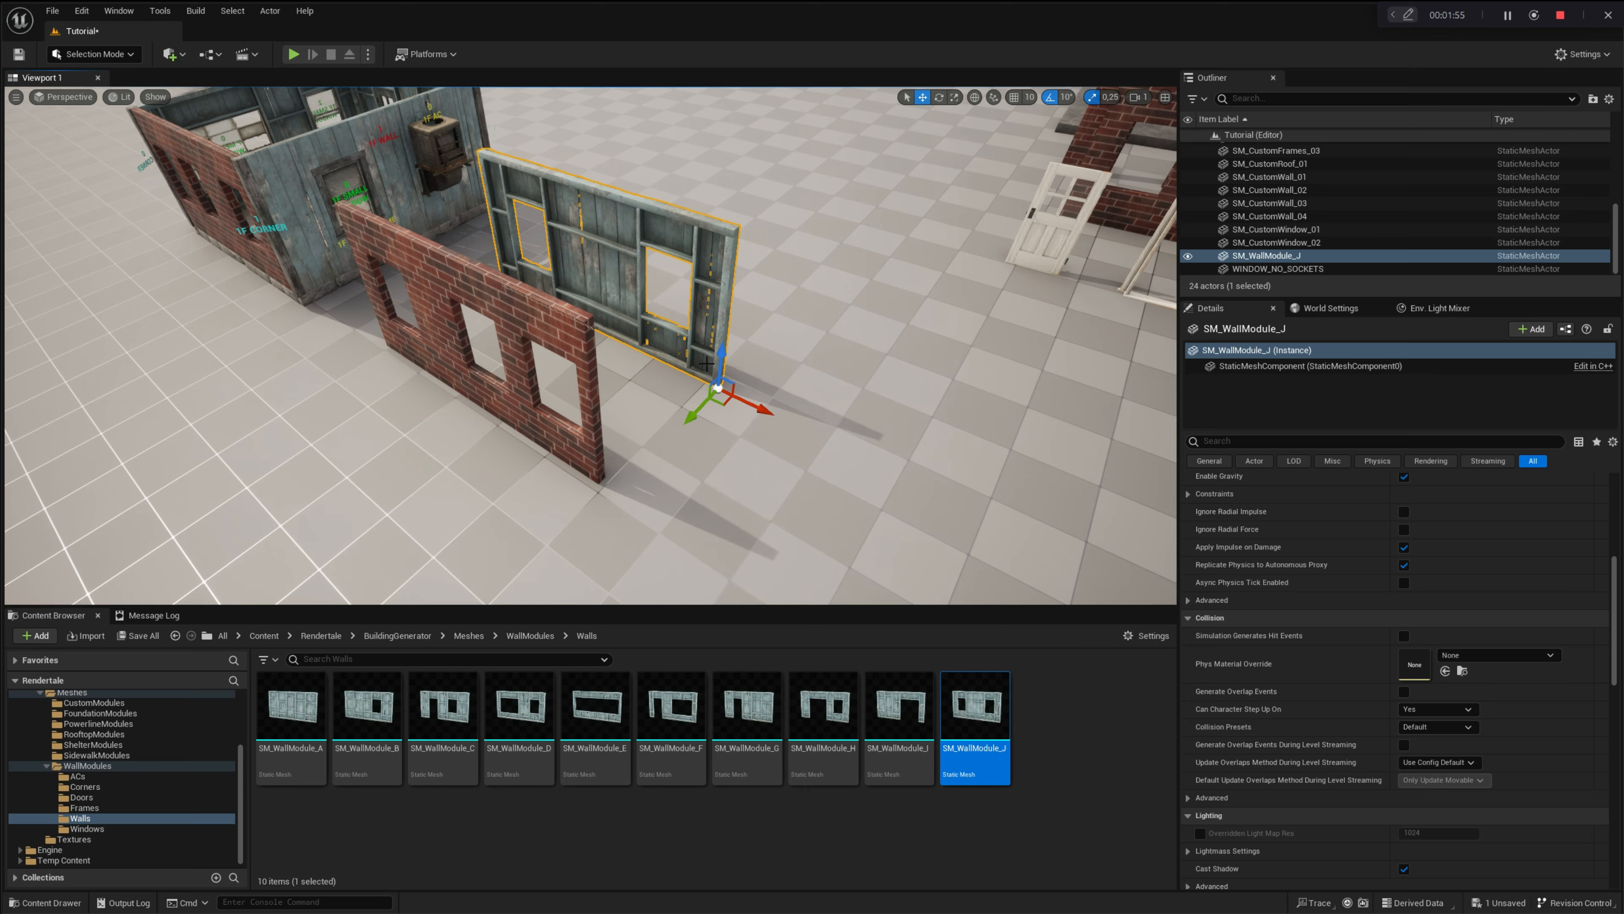
key(ctrl+b)
key(ctrl)
key(ctrl)
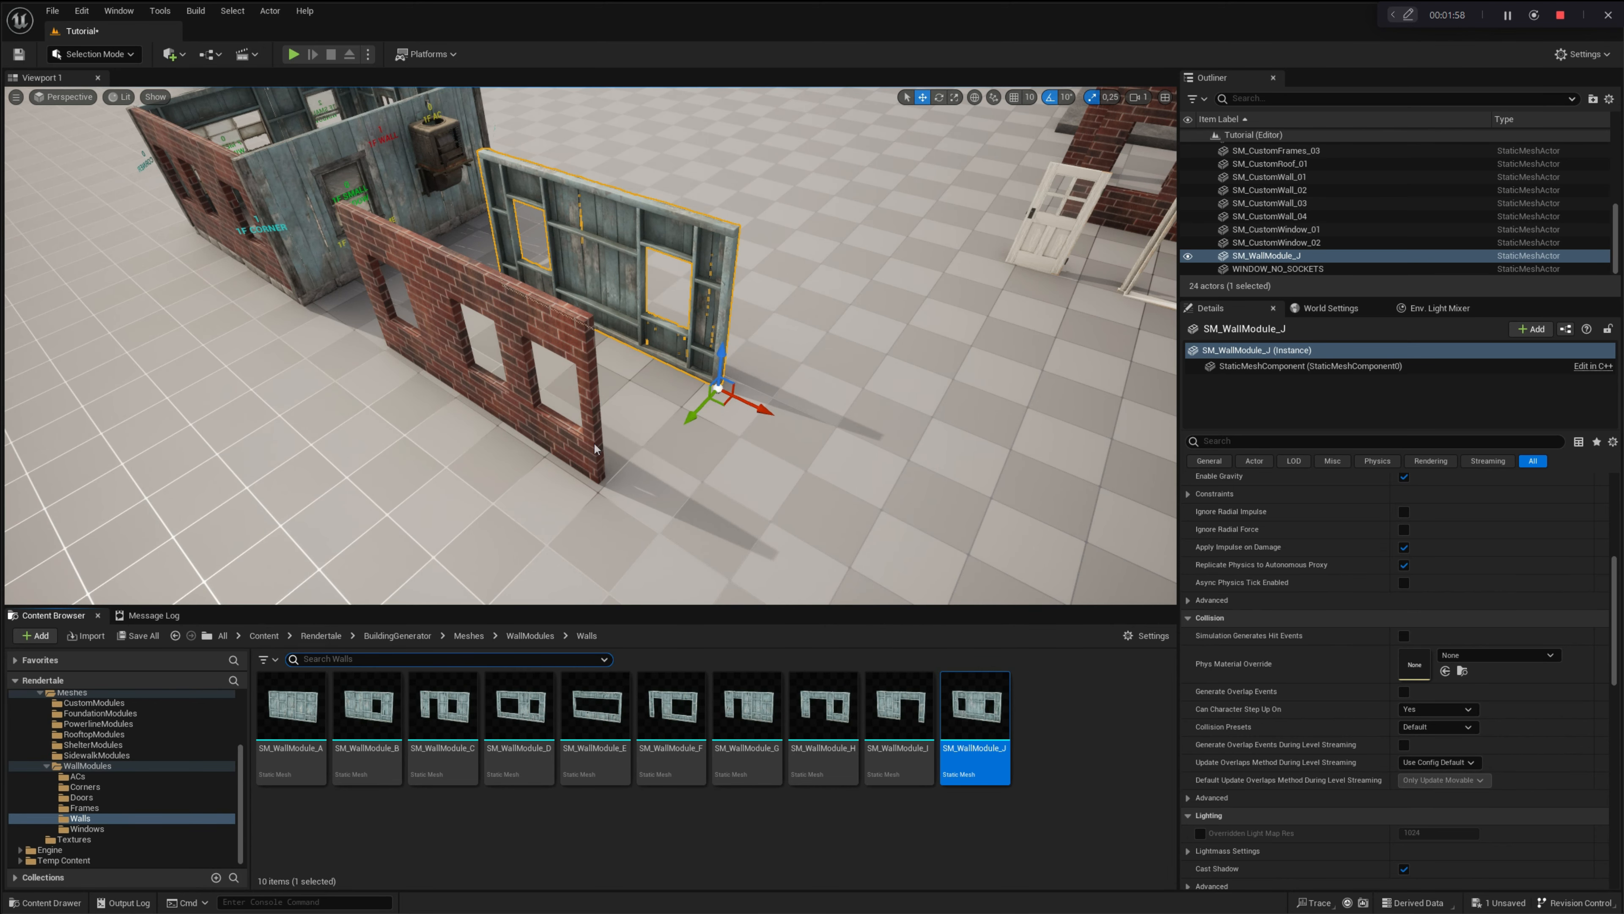
click(595, 448)
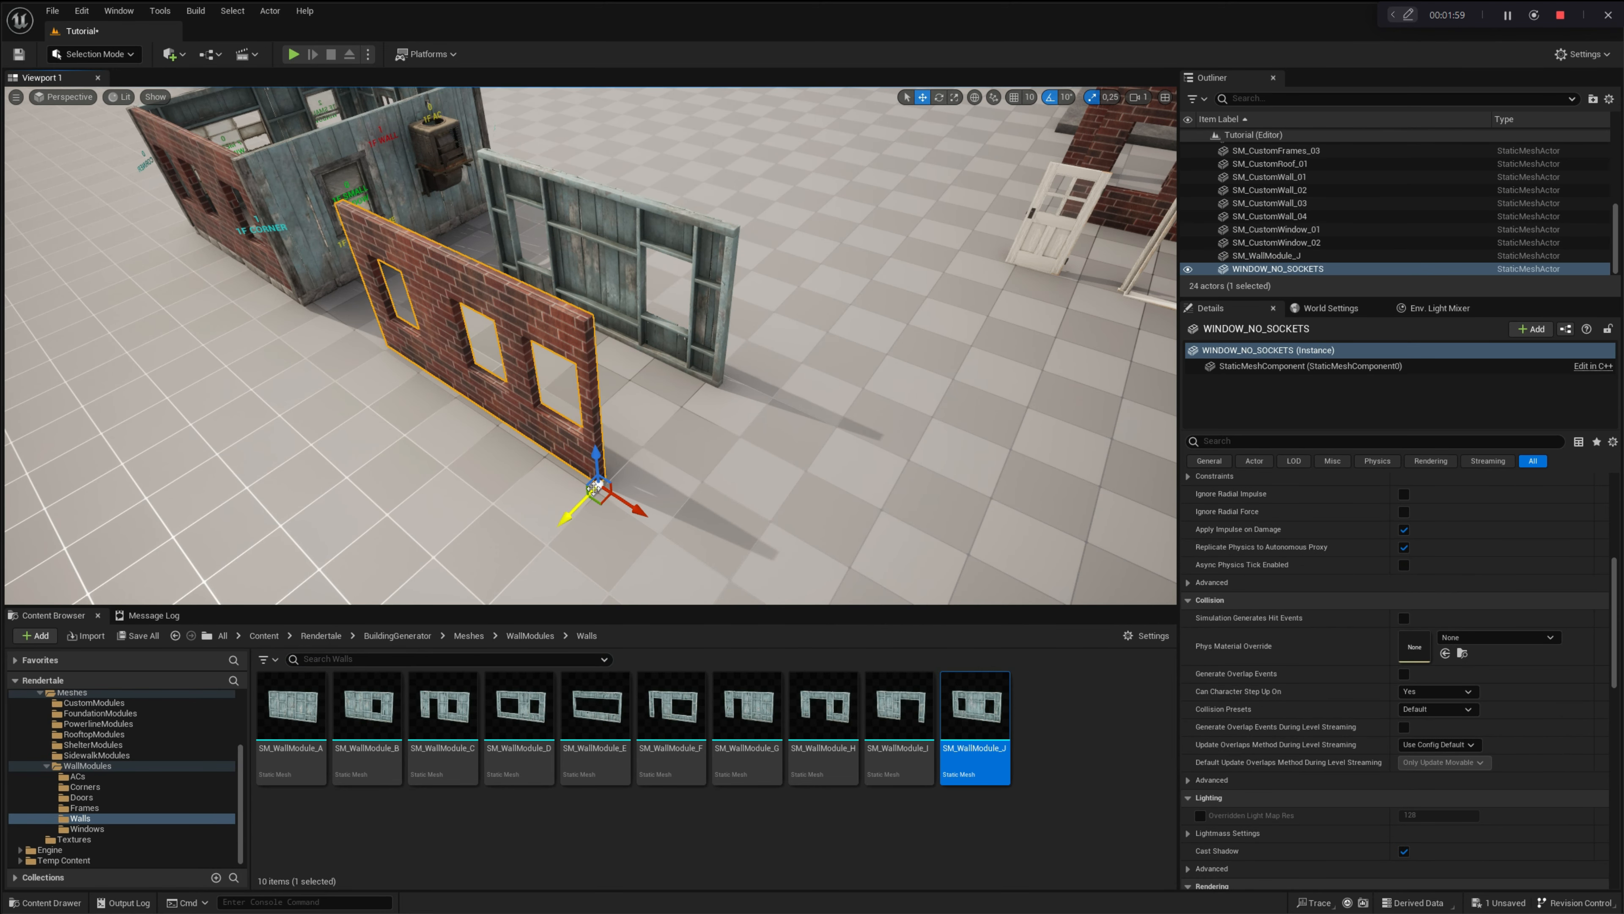
key(ctrl)
key(ctrl)
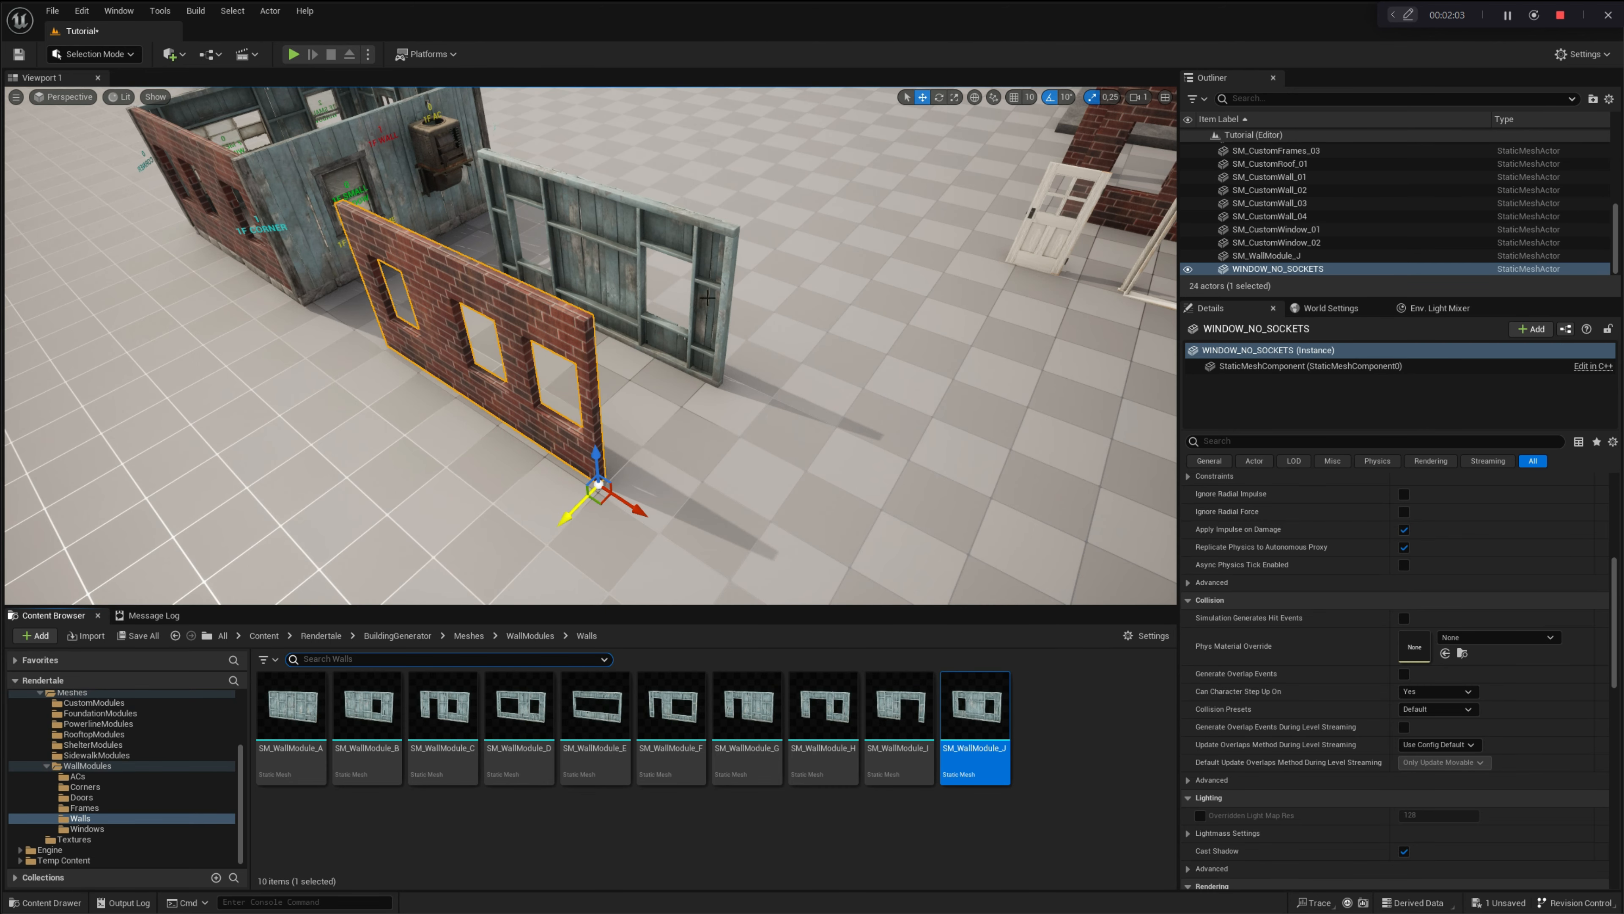
- Open SM_WallModule_J in the Static Mesh Editor and compare its sockets with those of the WINDOW_NO_SOCKETS mesh
click(714, 300)
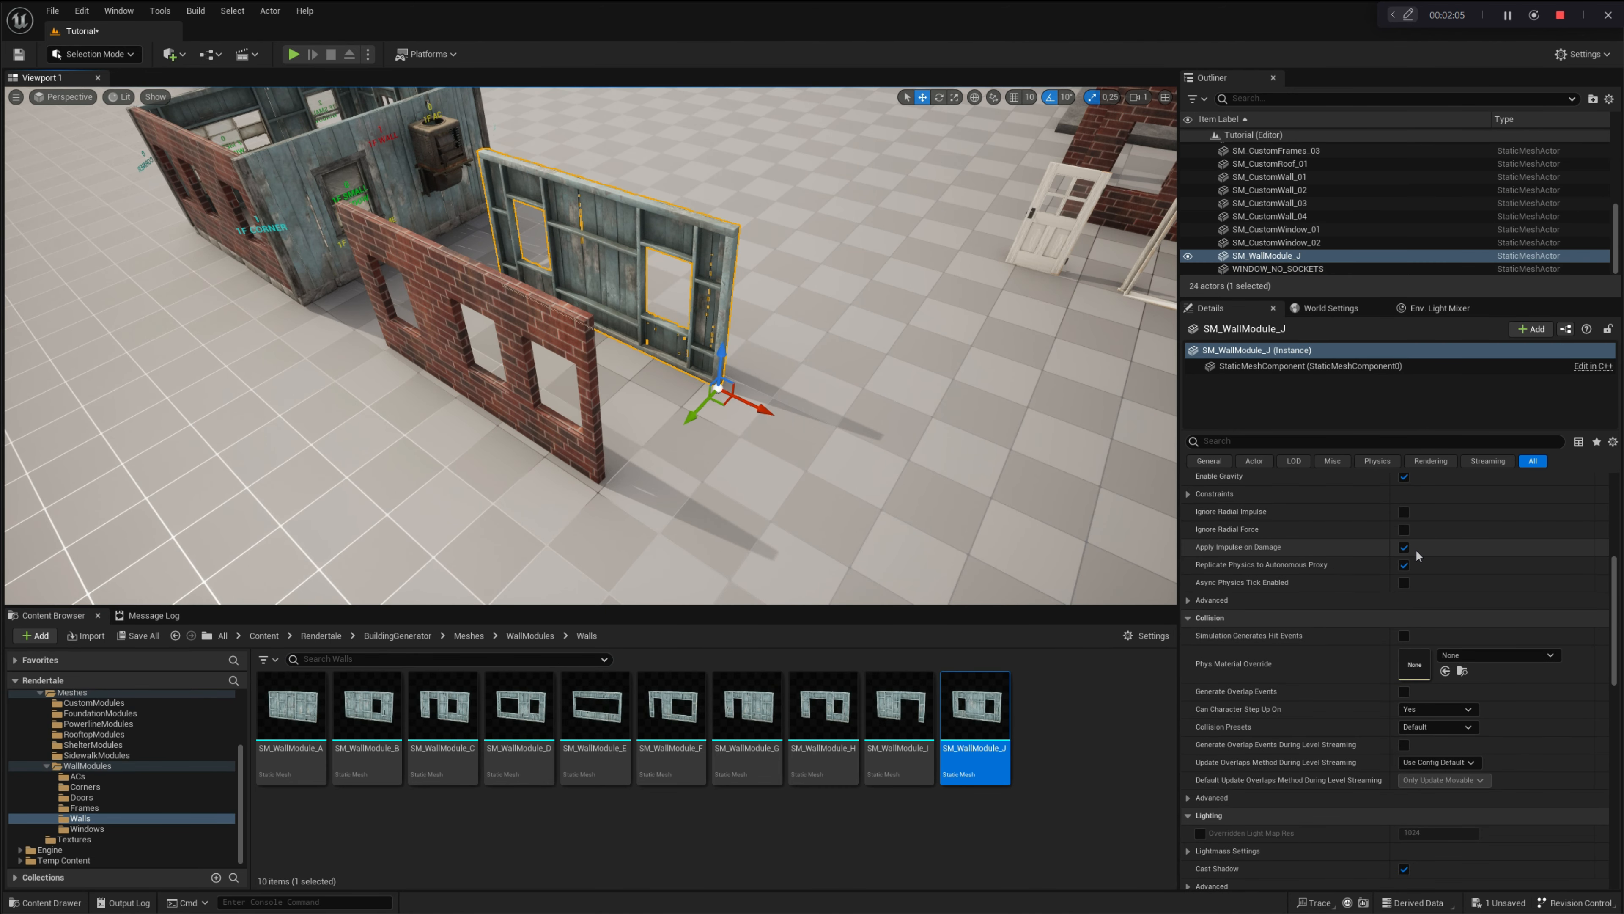
scroll(1417, 548, up, 5)
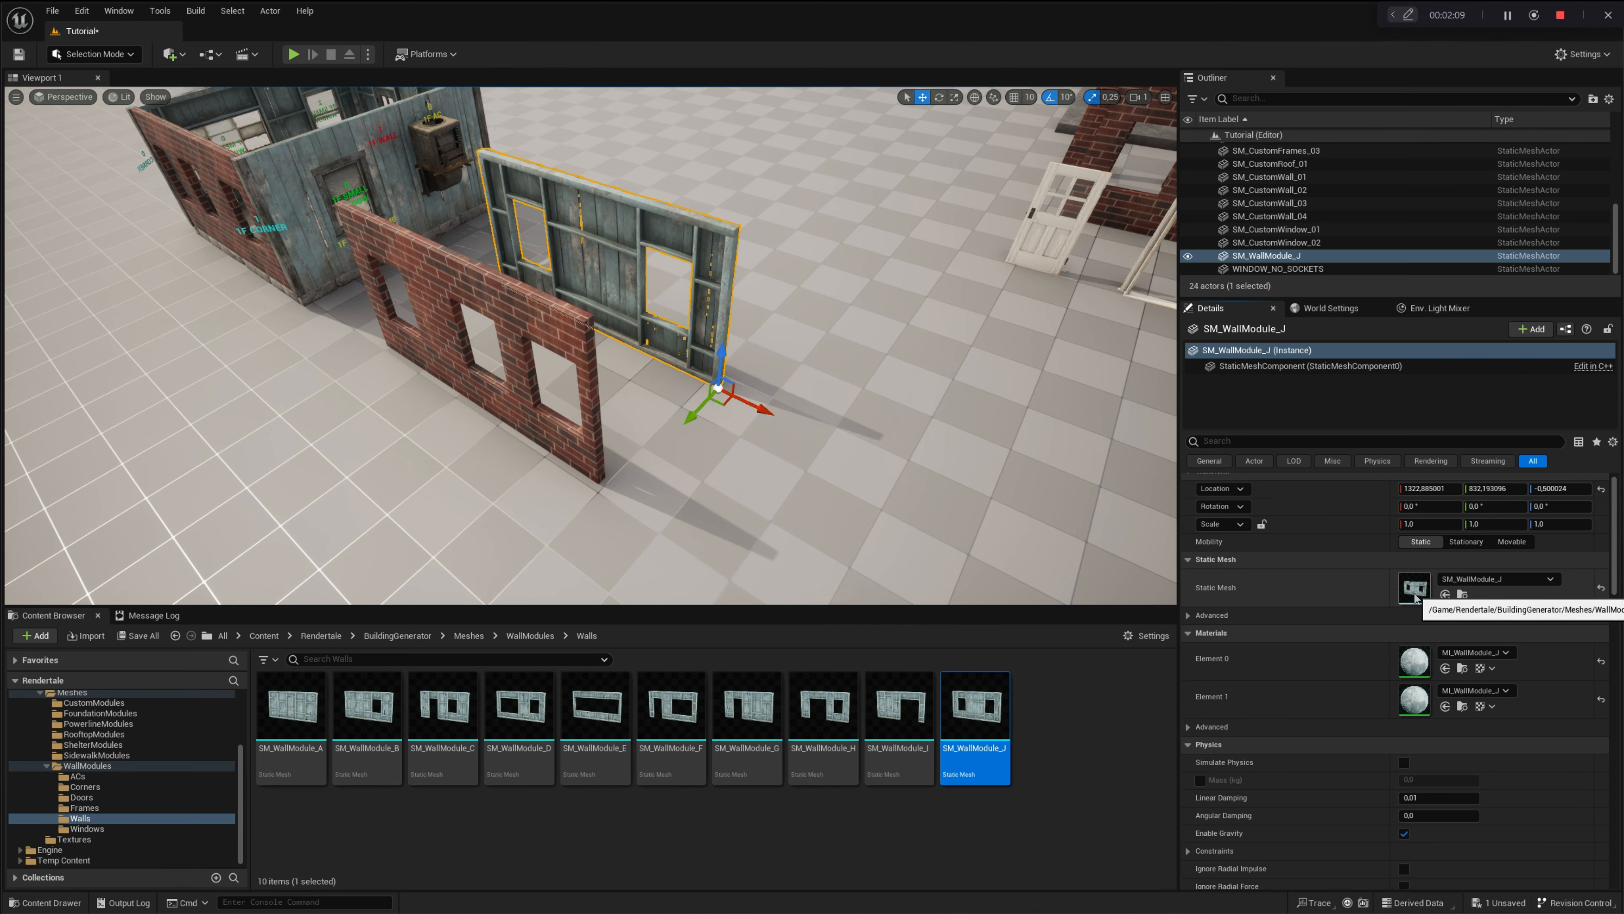
double_click(1415, 592)
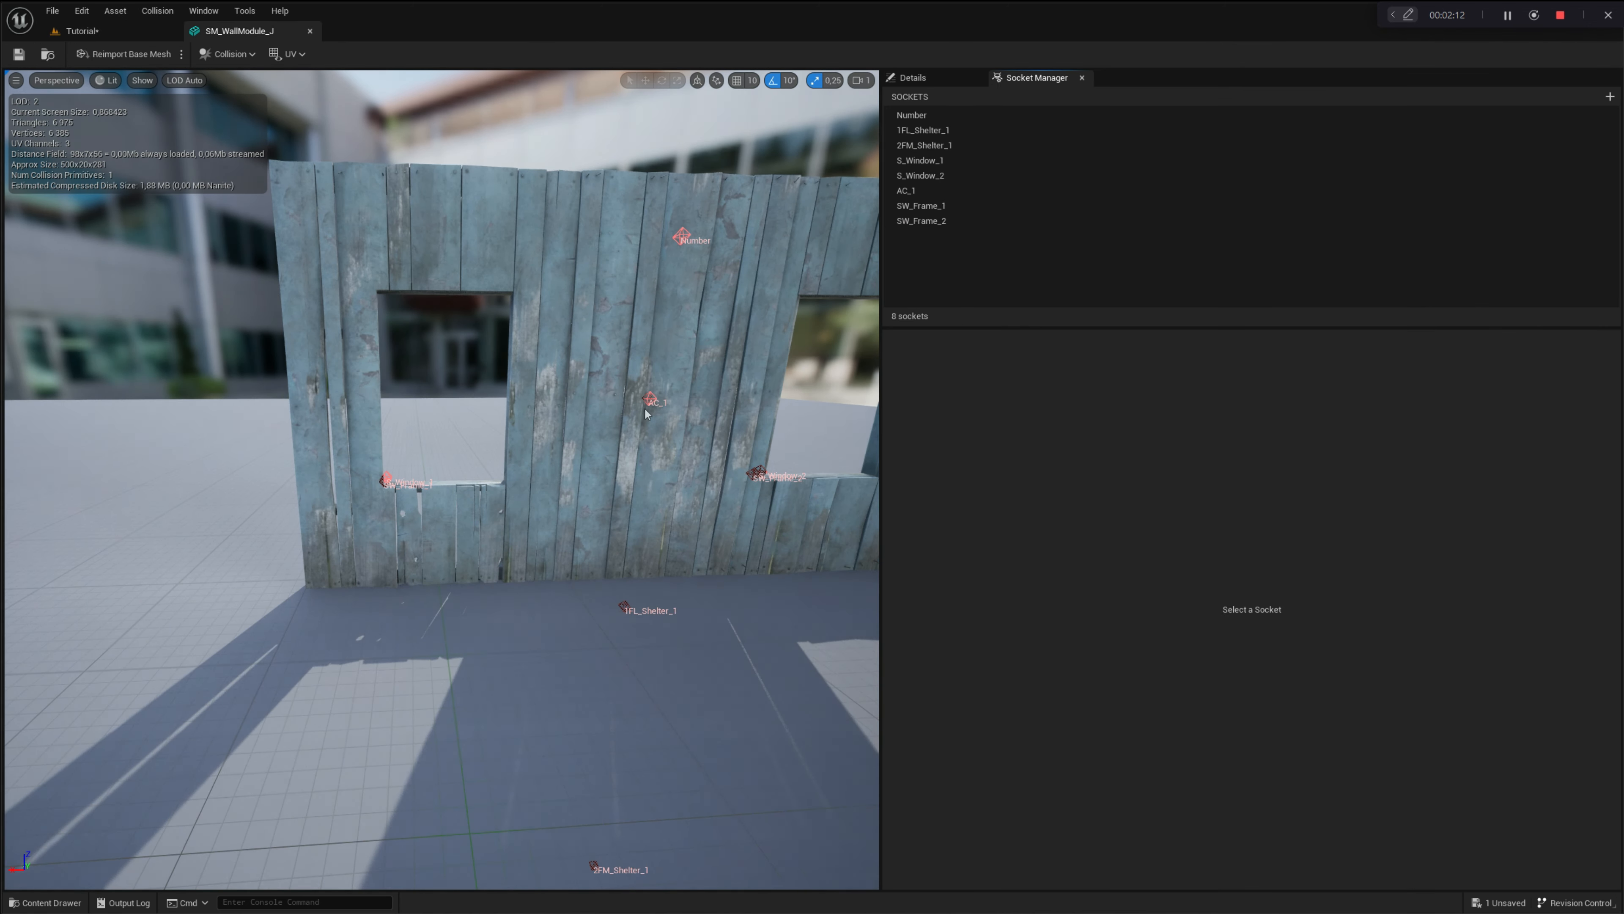
scroll(645, 407, down, 5)
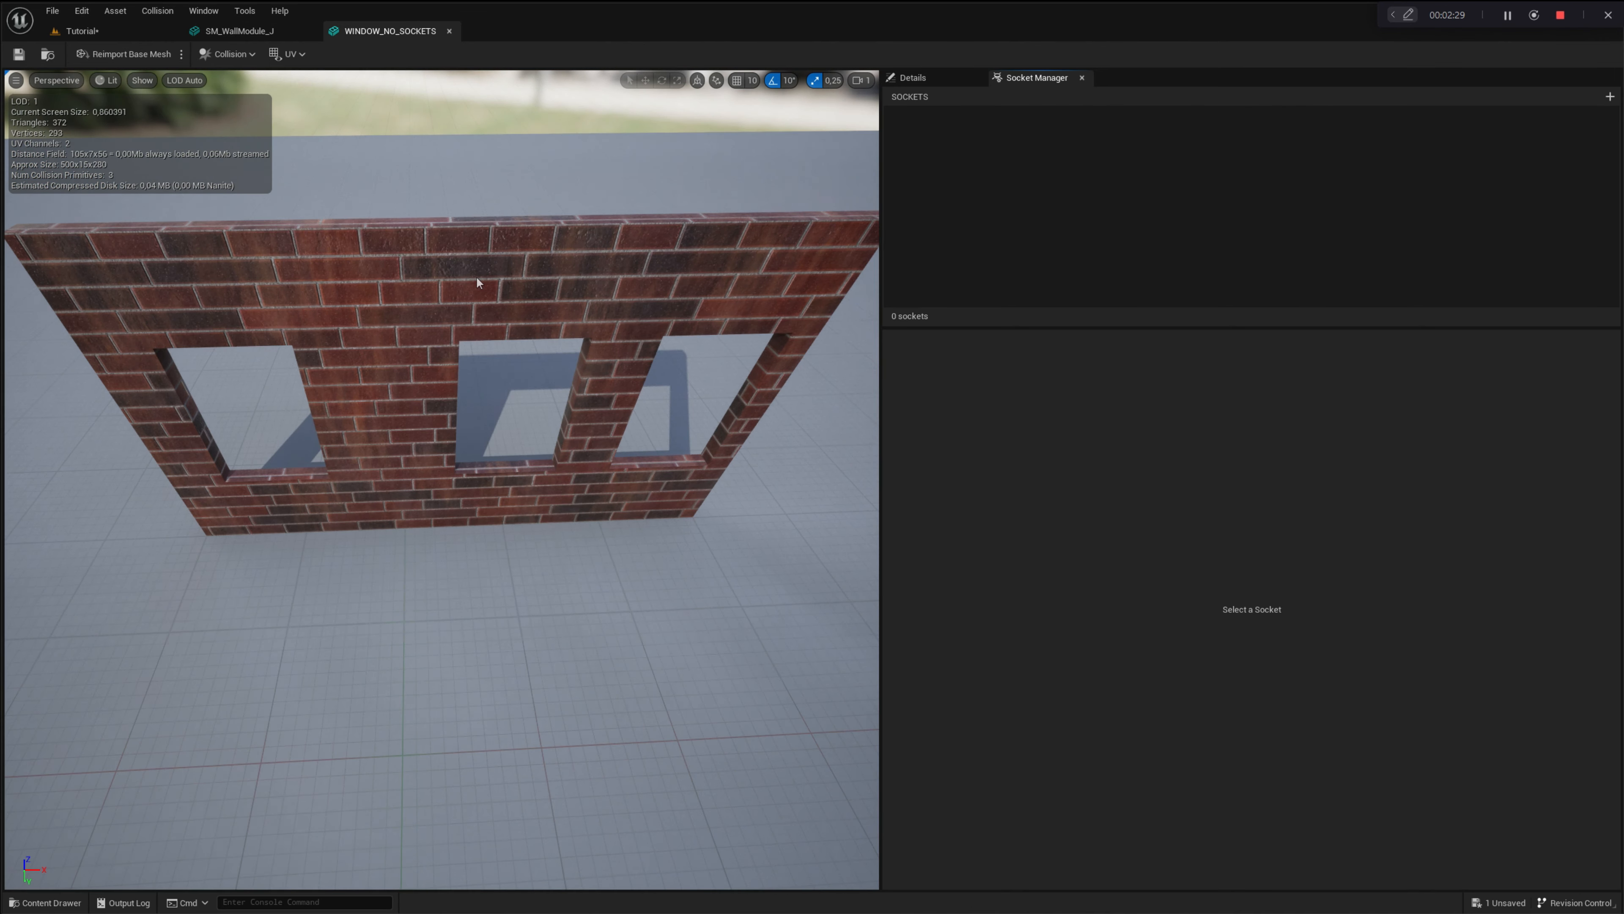
scroll(475, 276, down, 3)
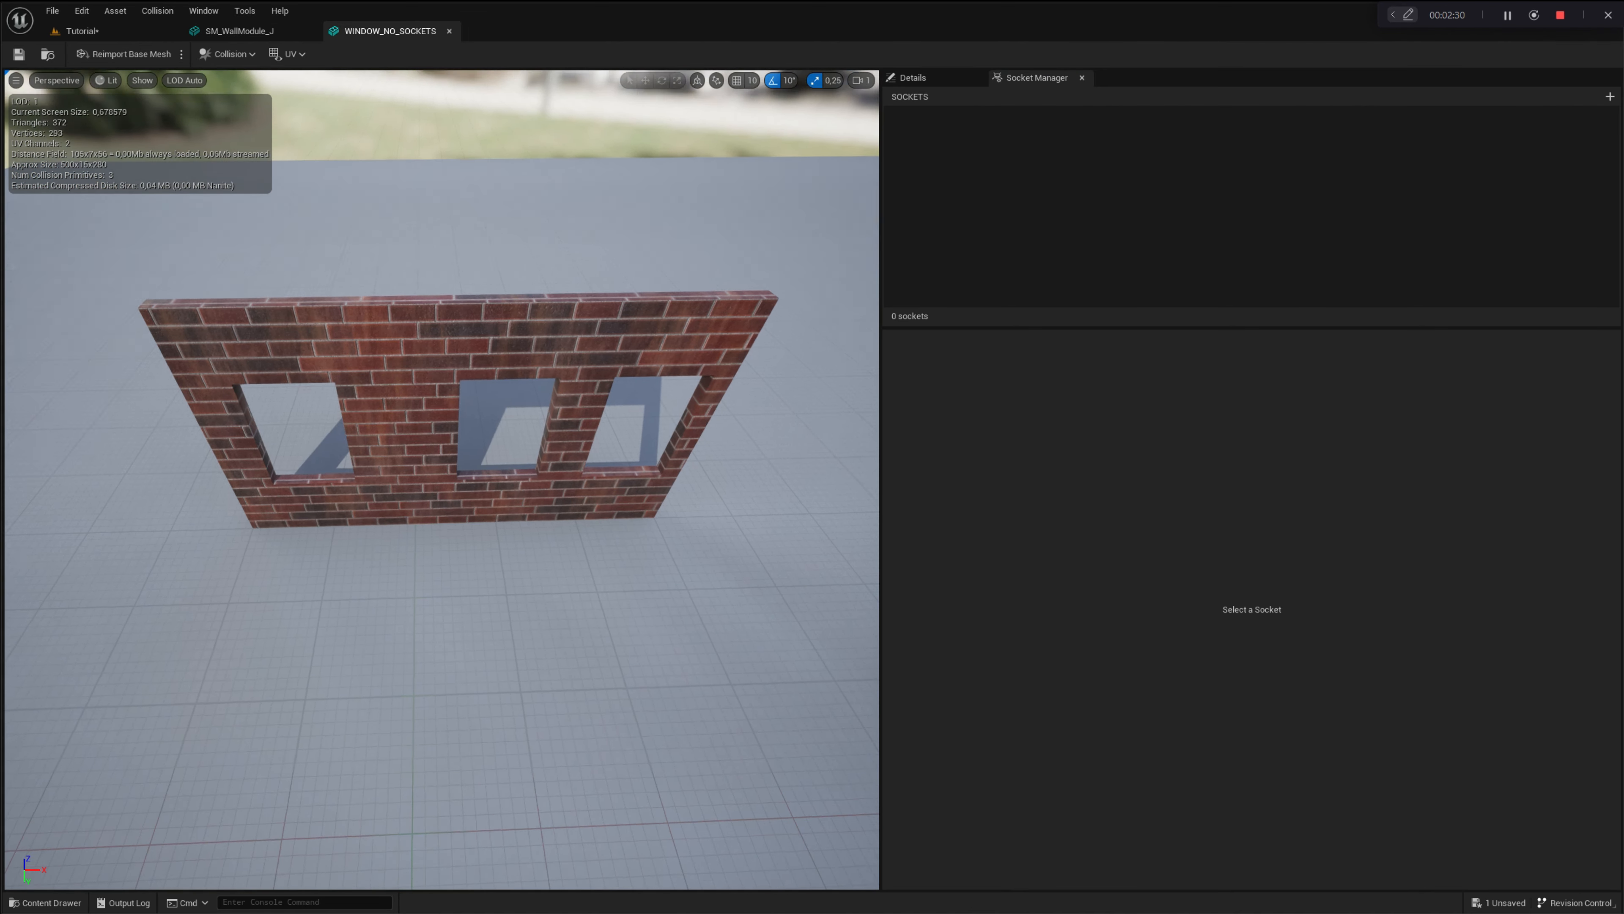
- Copy the SW_Frame_1 socket name from SM_WallModule_J and add a socket with that name to the WINDOW_NO_SOCKETS mesh
right_drag(476, 276, 462, 232)
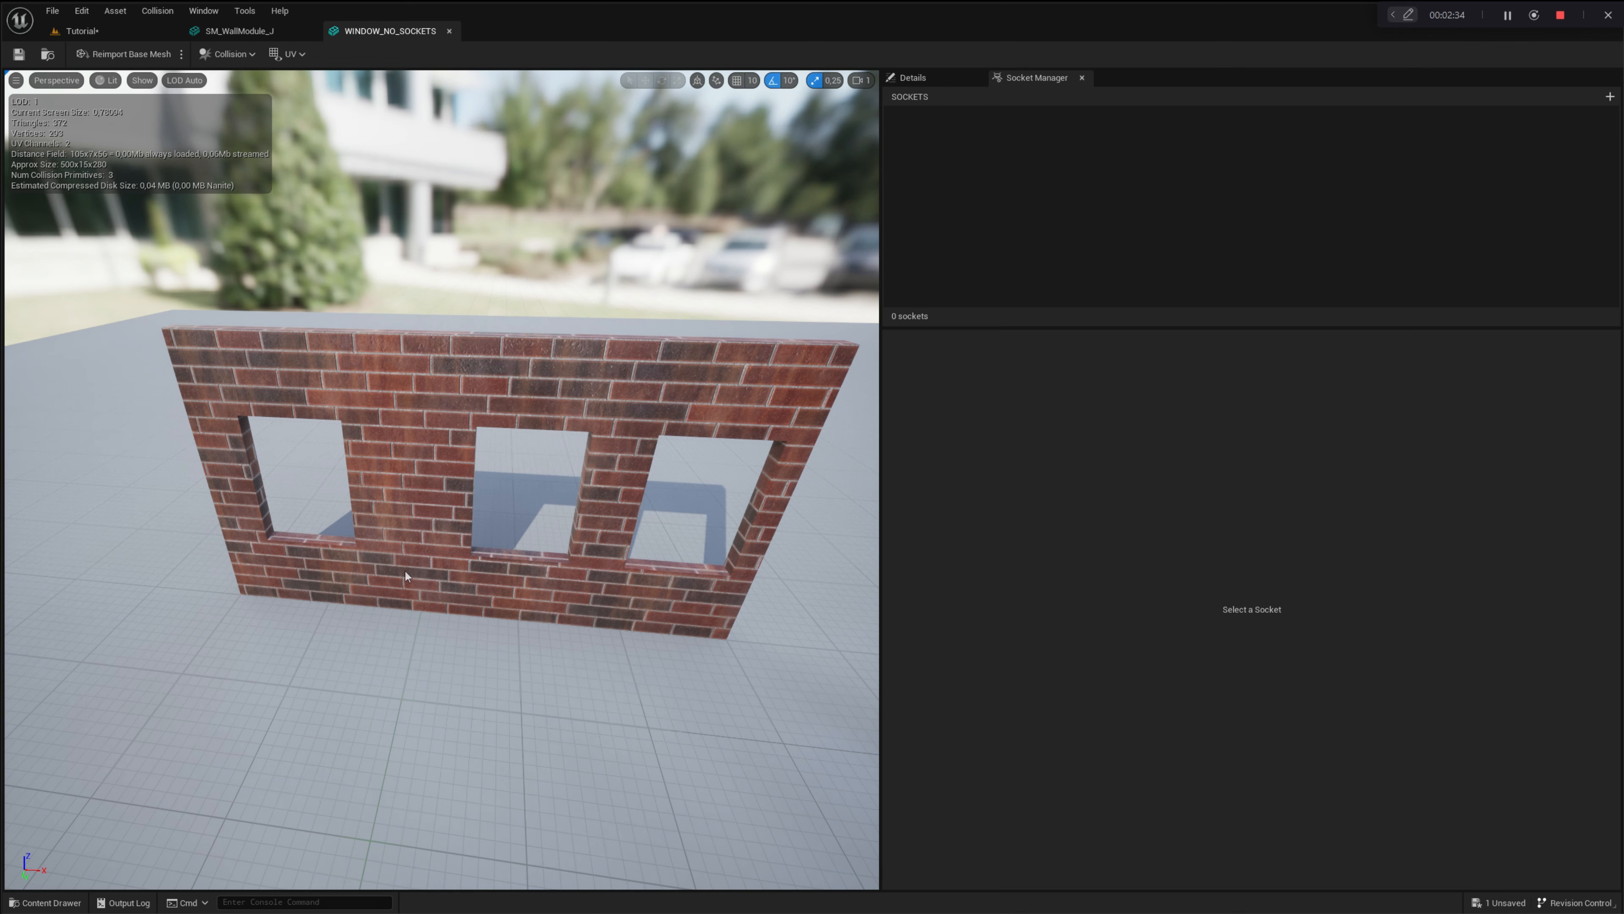
click(246, 31)
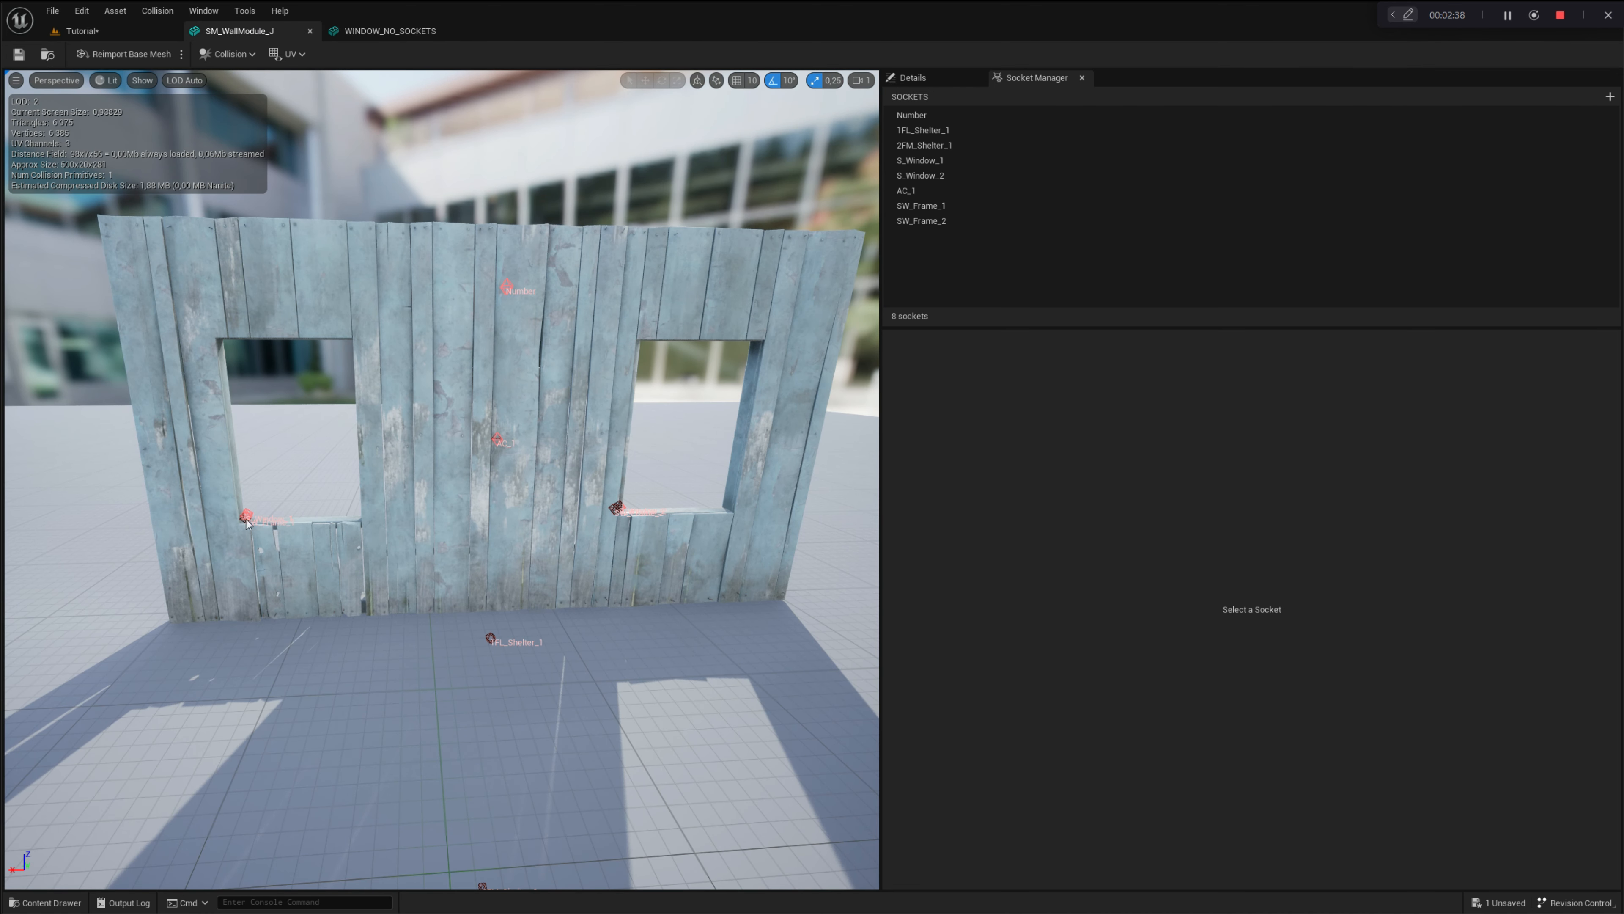
click(921, 205)
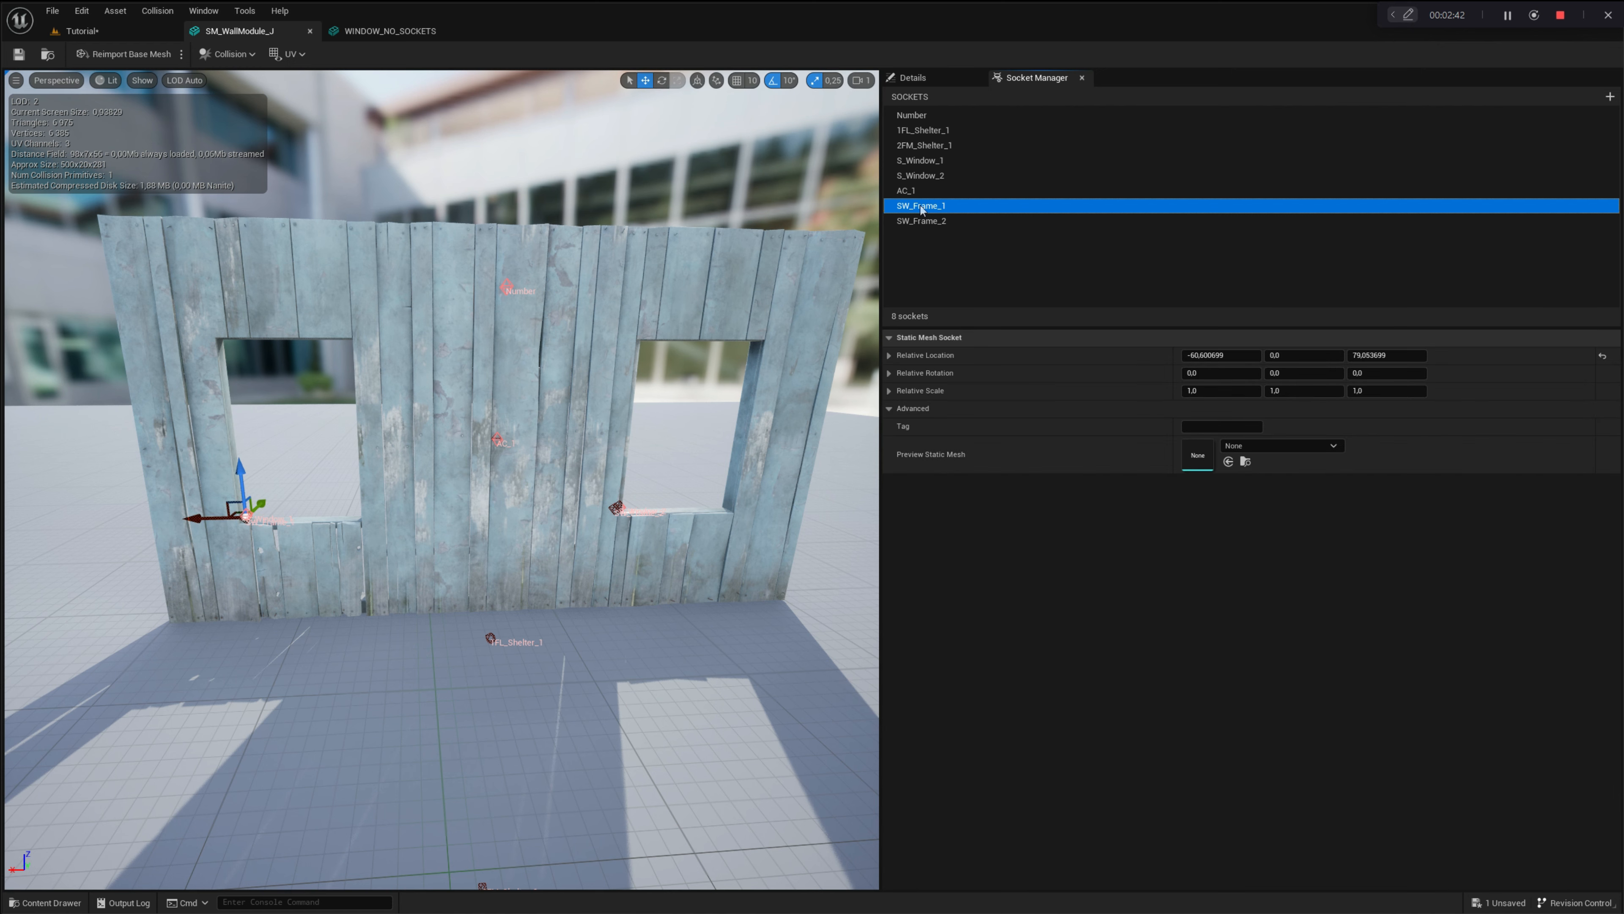
click(919, 206)
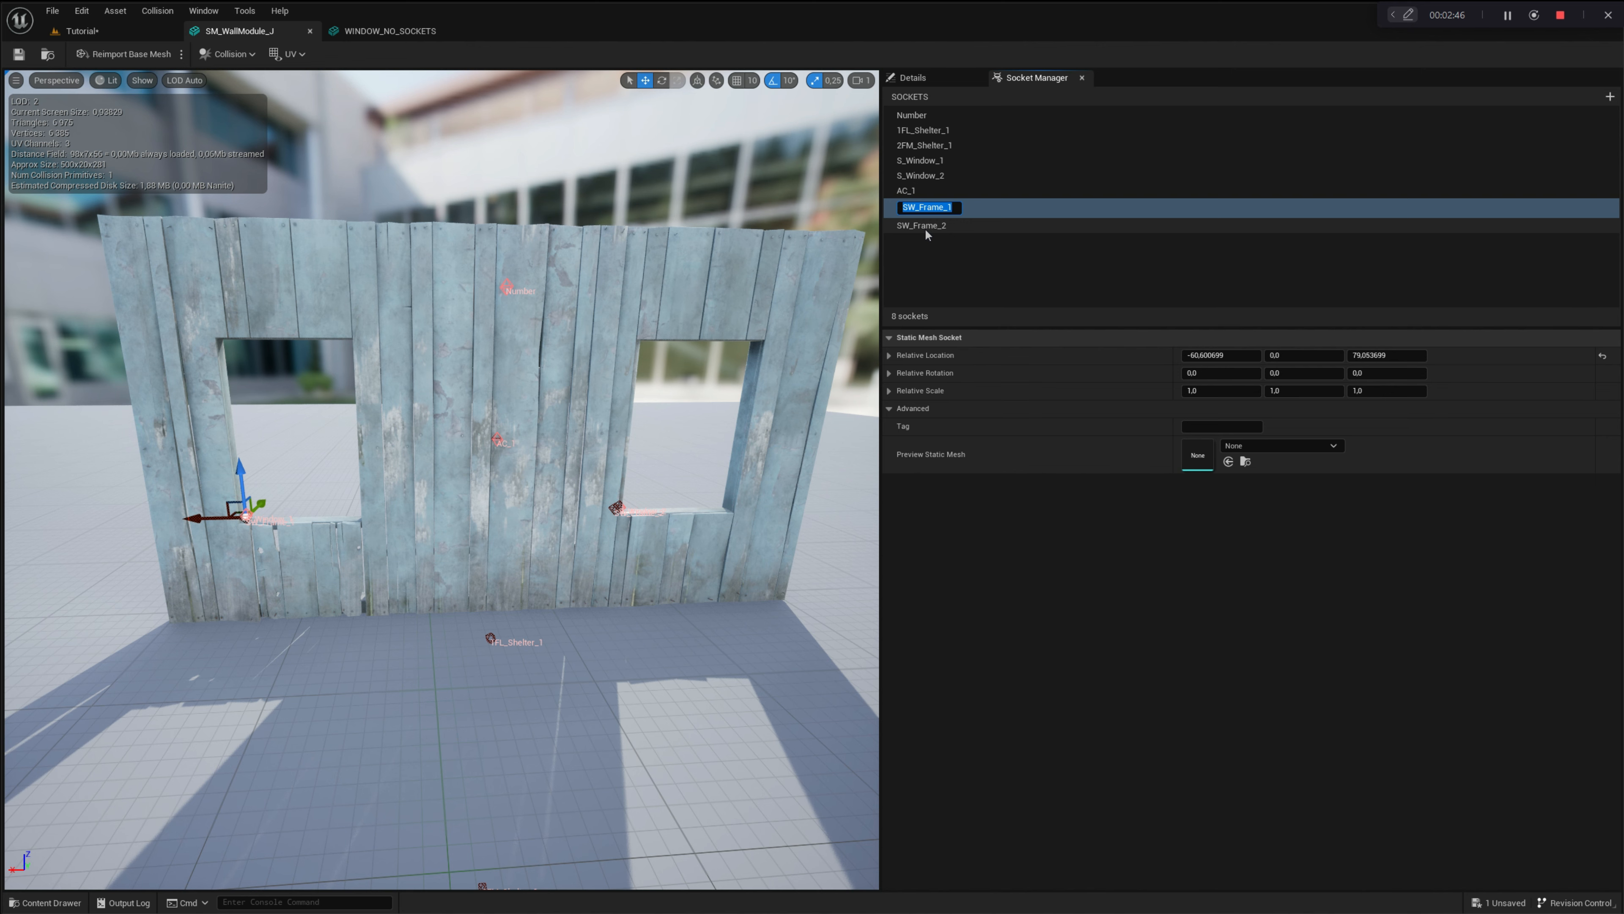
click(388, 31)
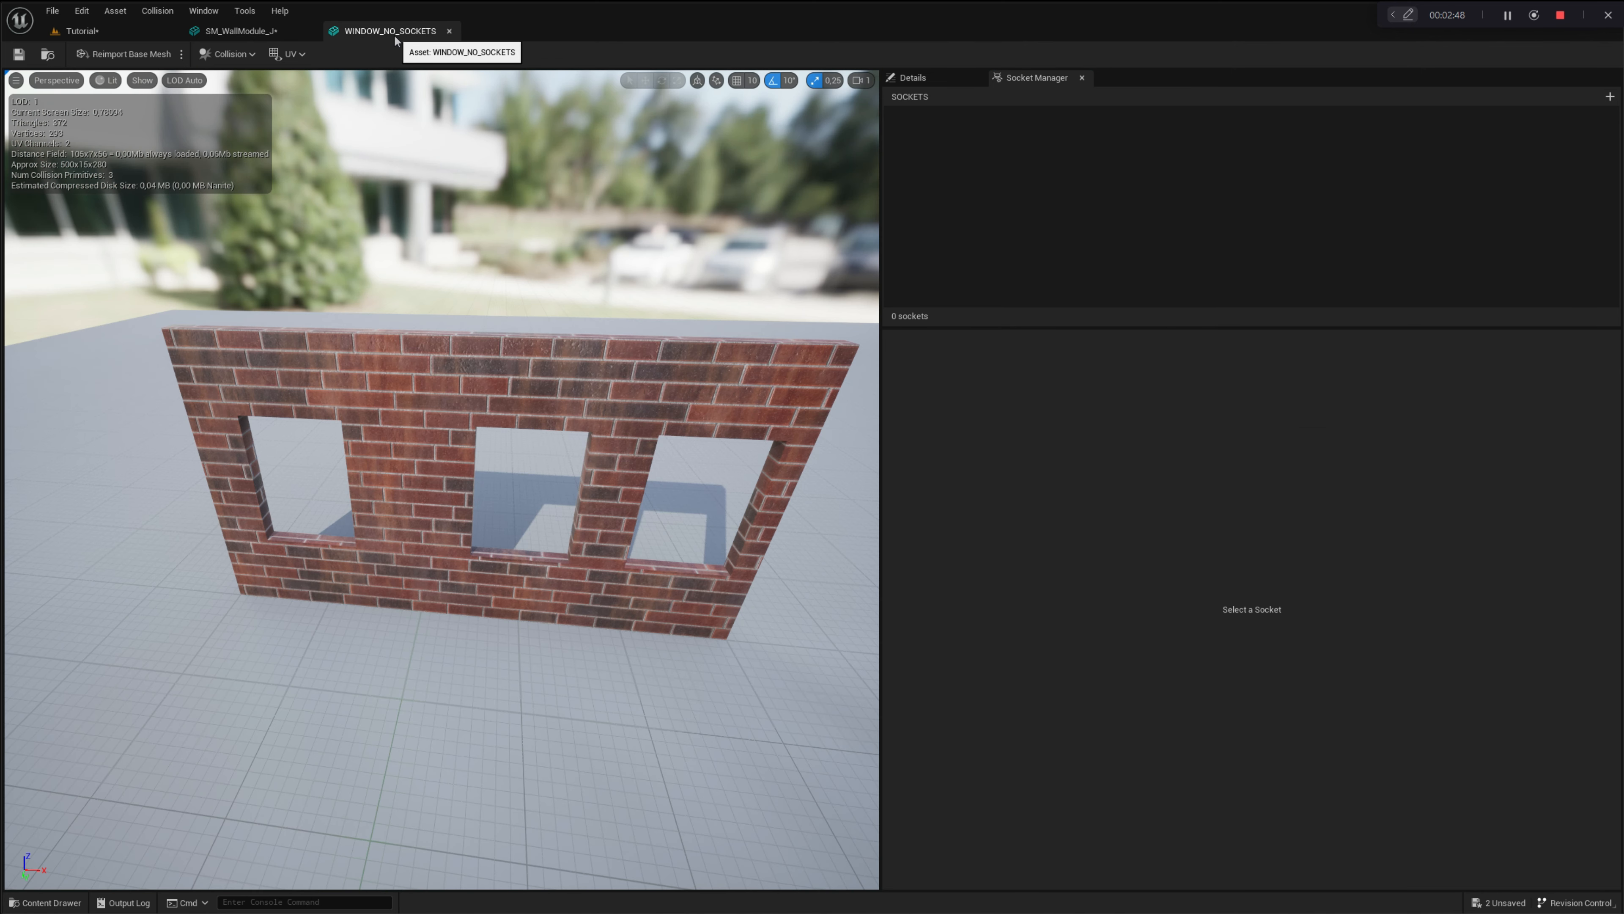
click(1609, 98)
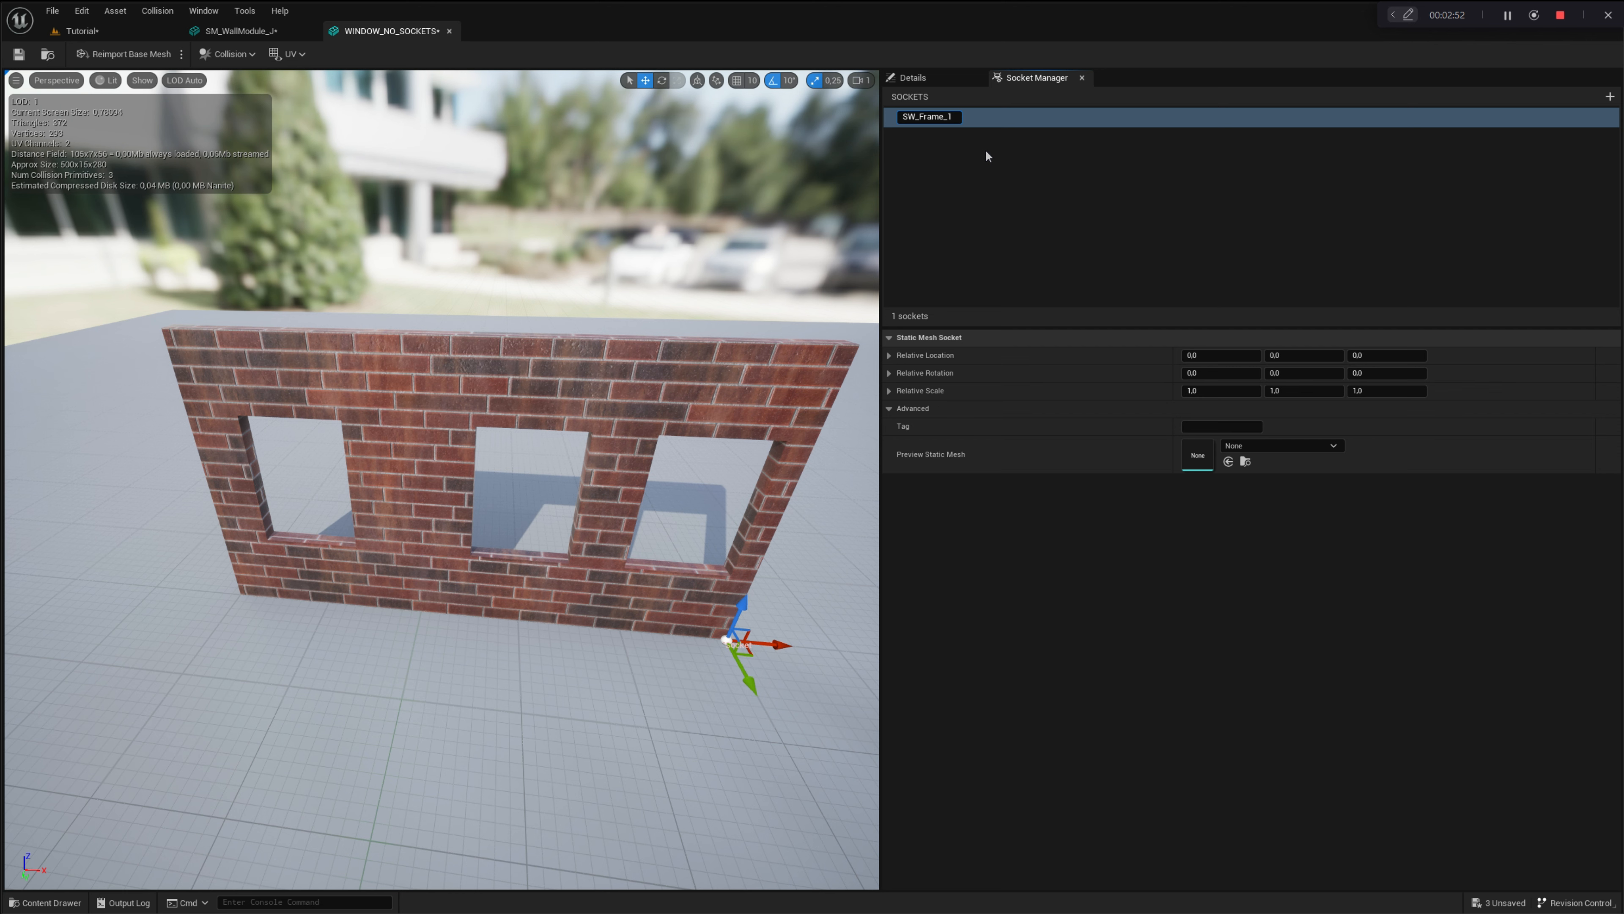
text(SW_Frame_1)
key(Return)
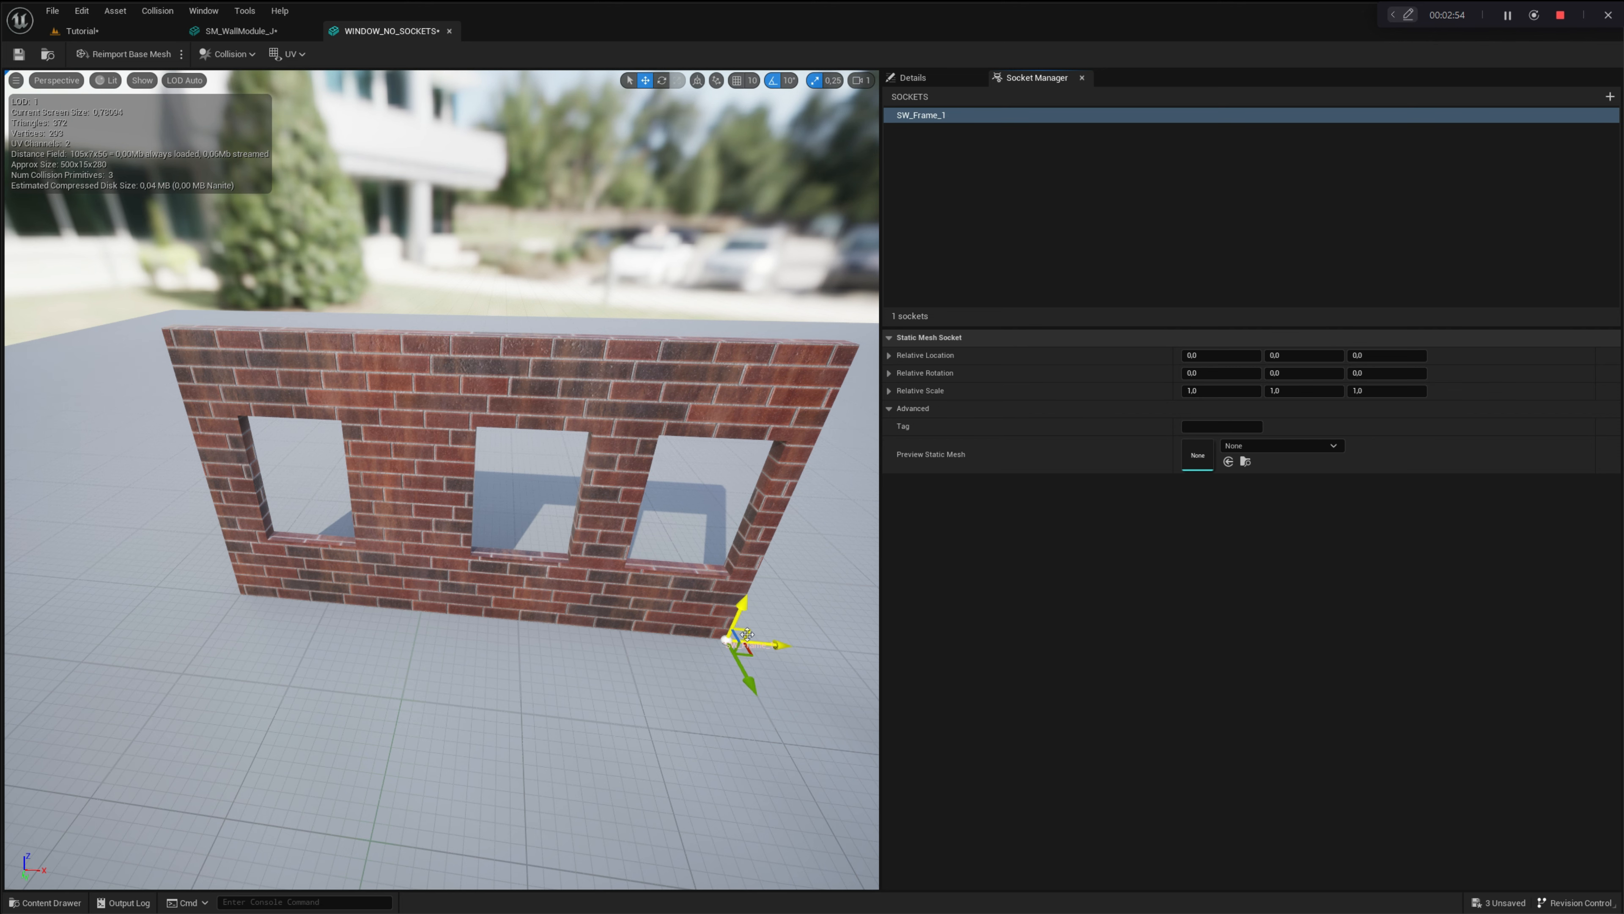
- Move SW_Frame_1 to the lower right corner of the brick wall's right window, about X -23.9, Z 81.7, and save the mesh
drag(748, 634, 747, 560)
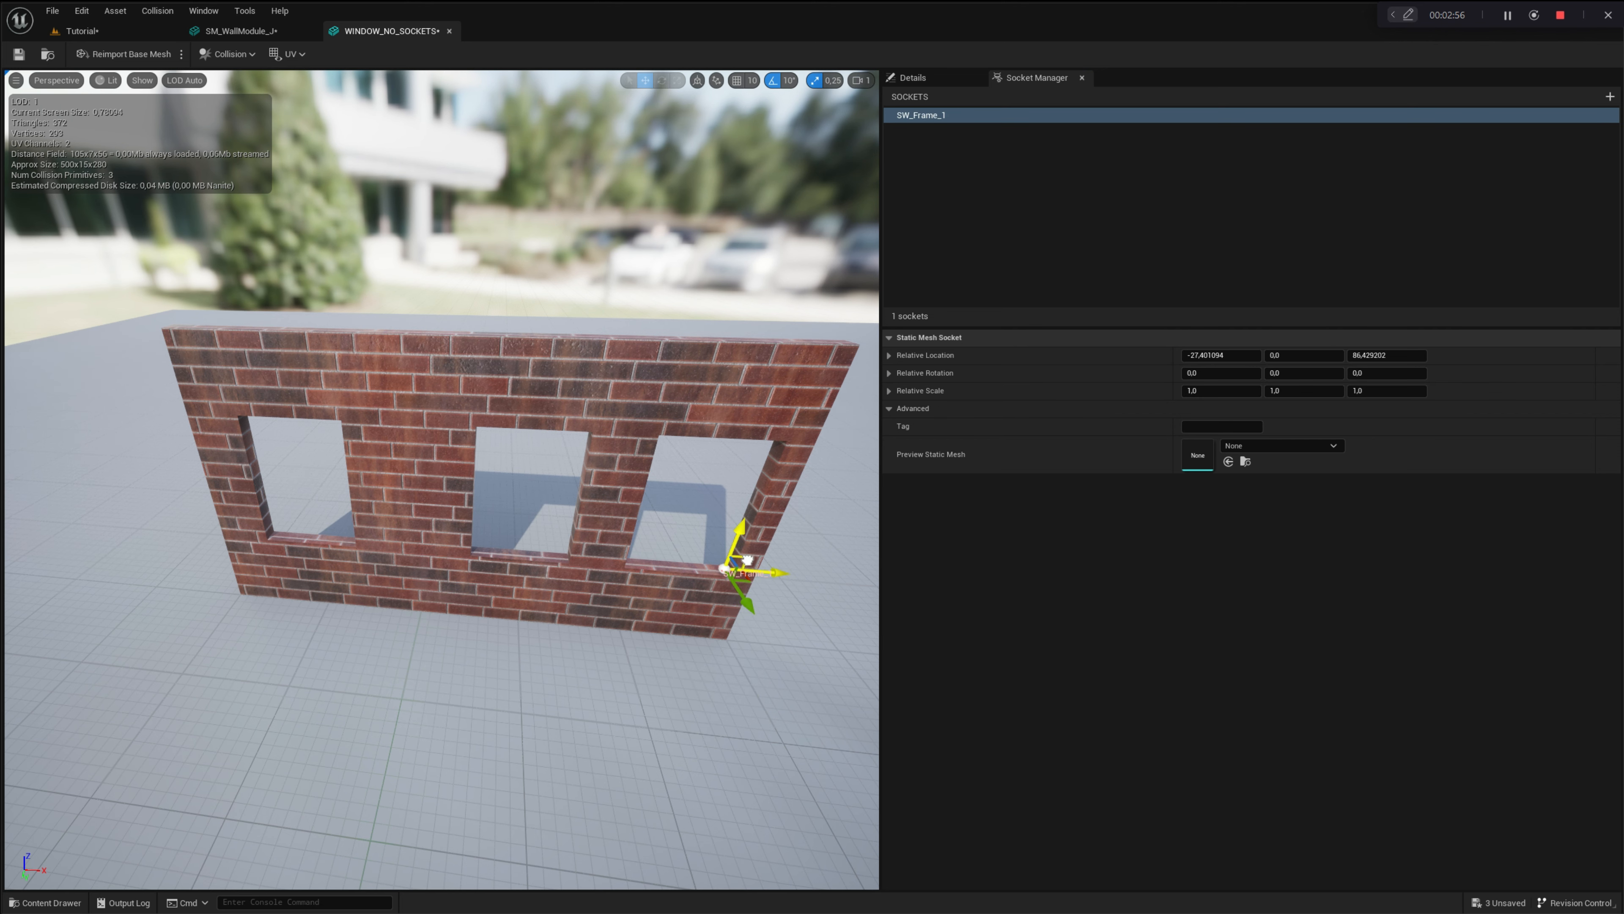
middle_drag(587, 590, 598, 569)
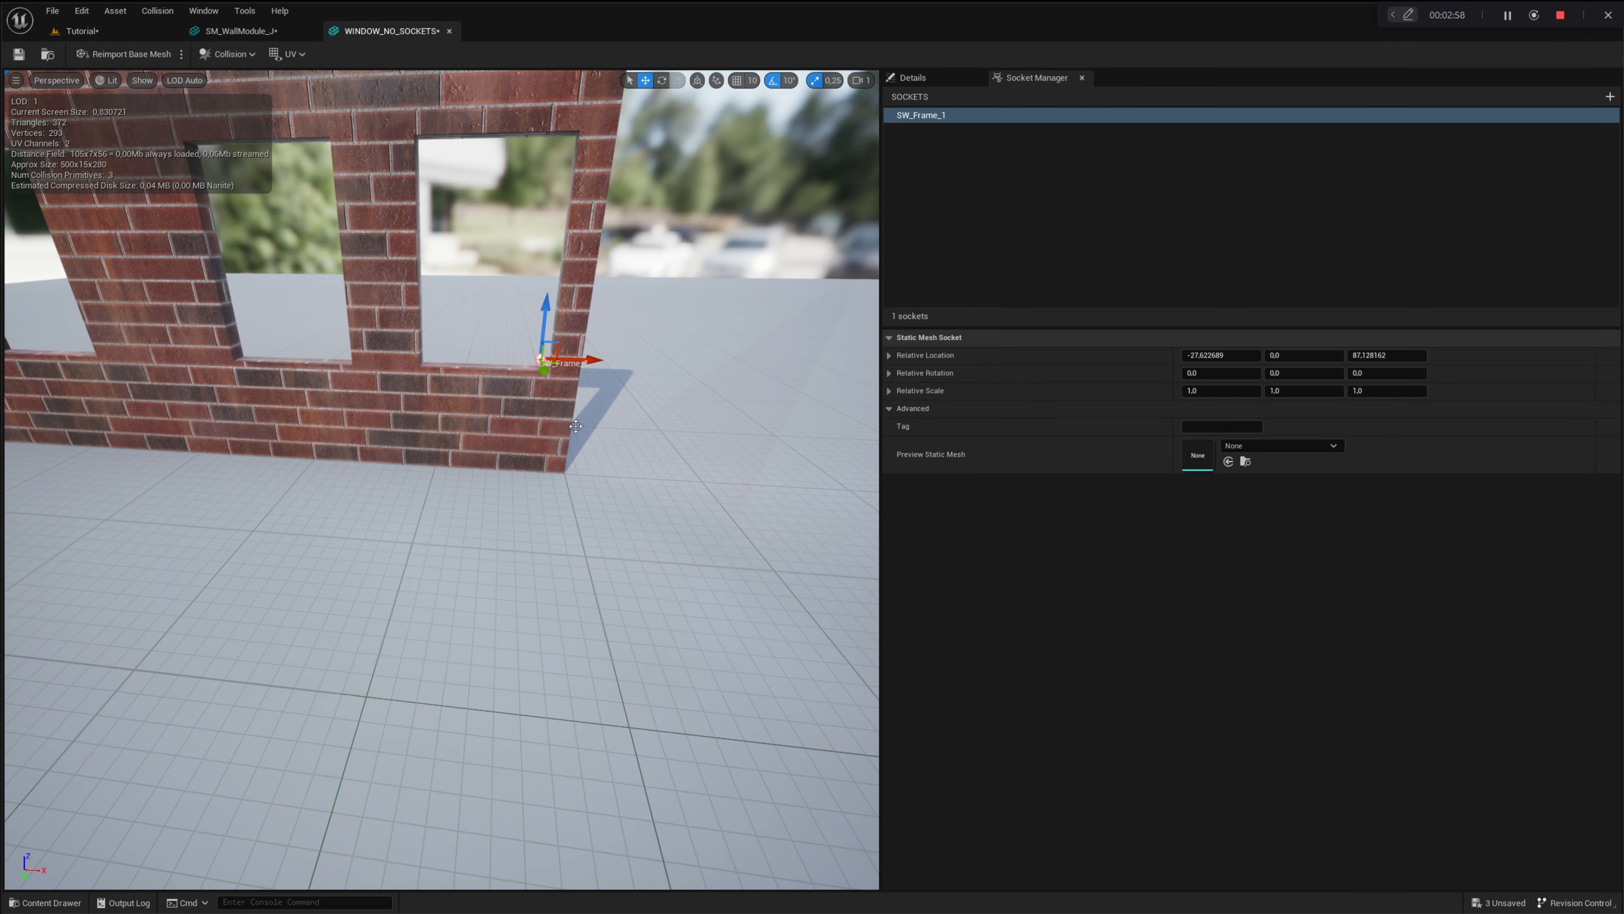
drag(553, 342, 559, 352)
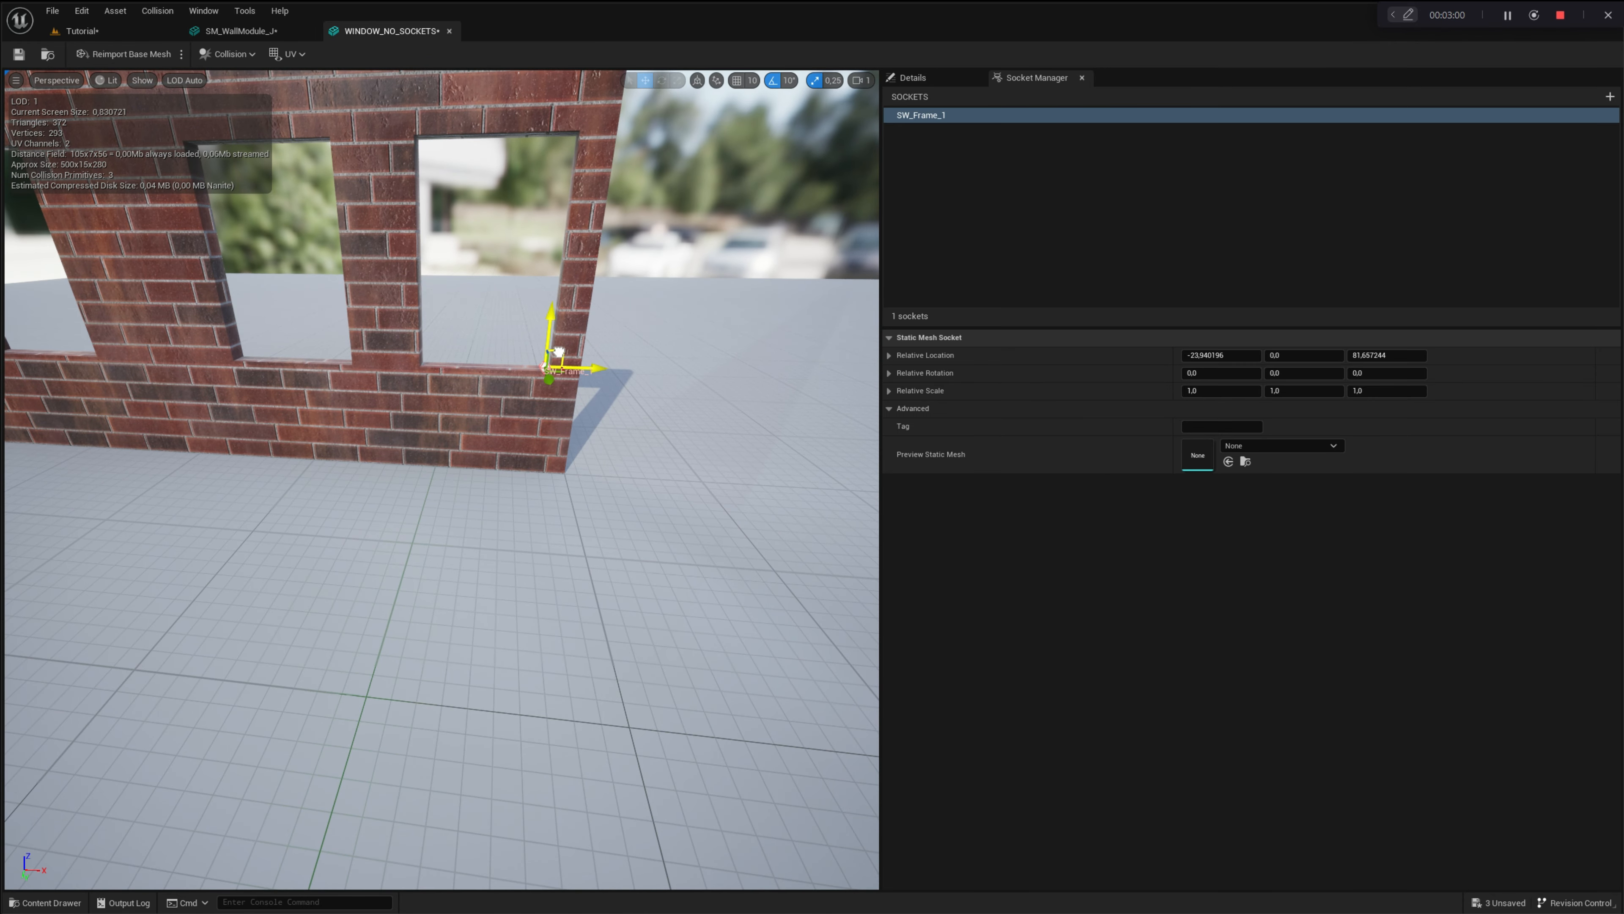
middle_drag(457, 440, 349, 314)
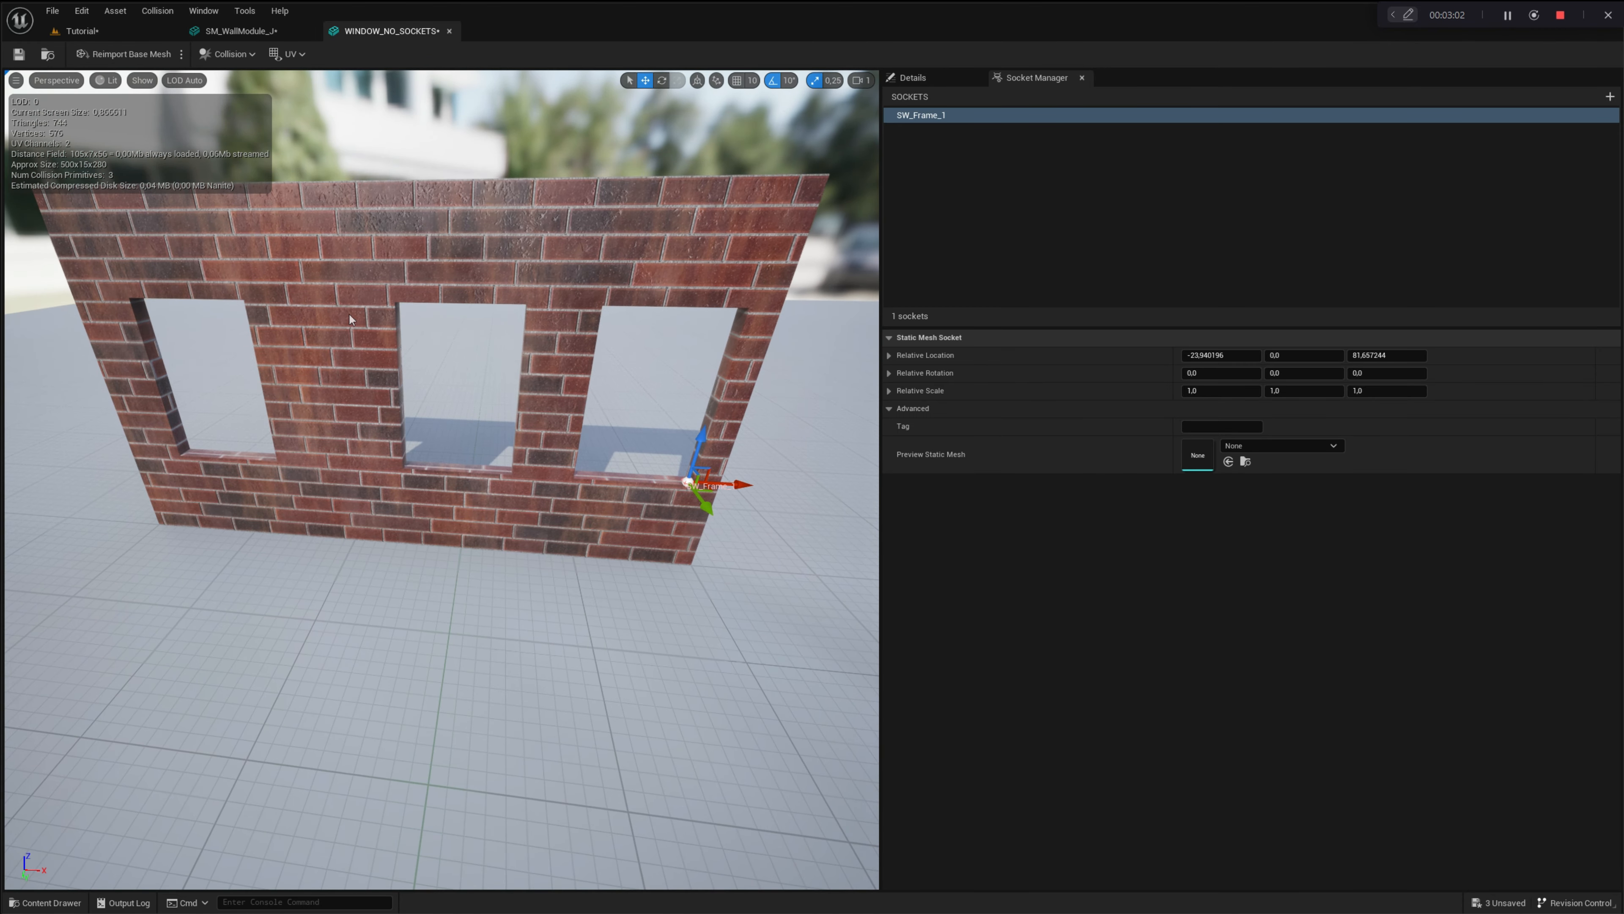
click(18, 52)
- Nudge BP_BuildingGenerator in the Tutorial level to refresh it and check the small frame on its brick front wall
click(77, 33)
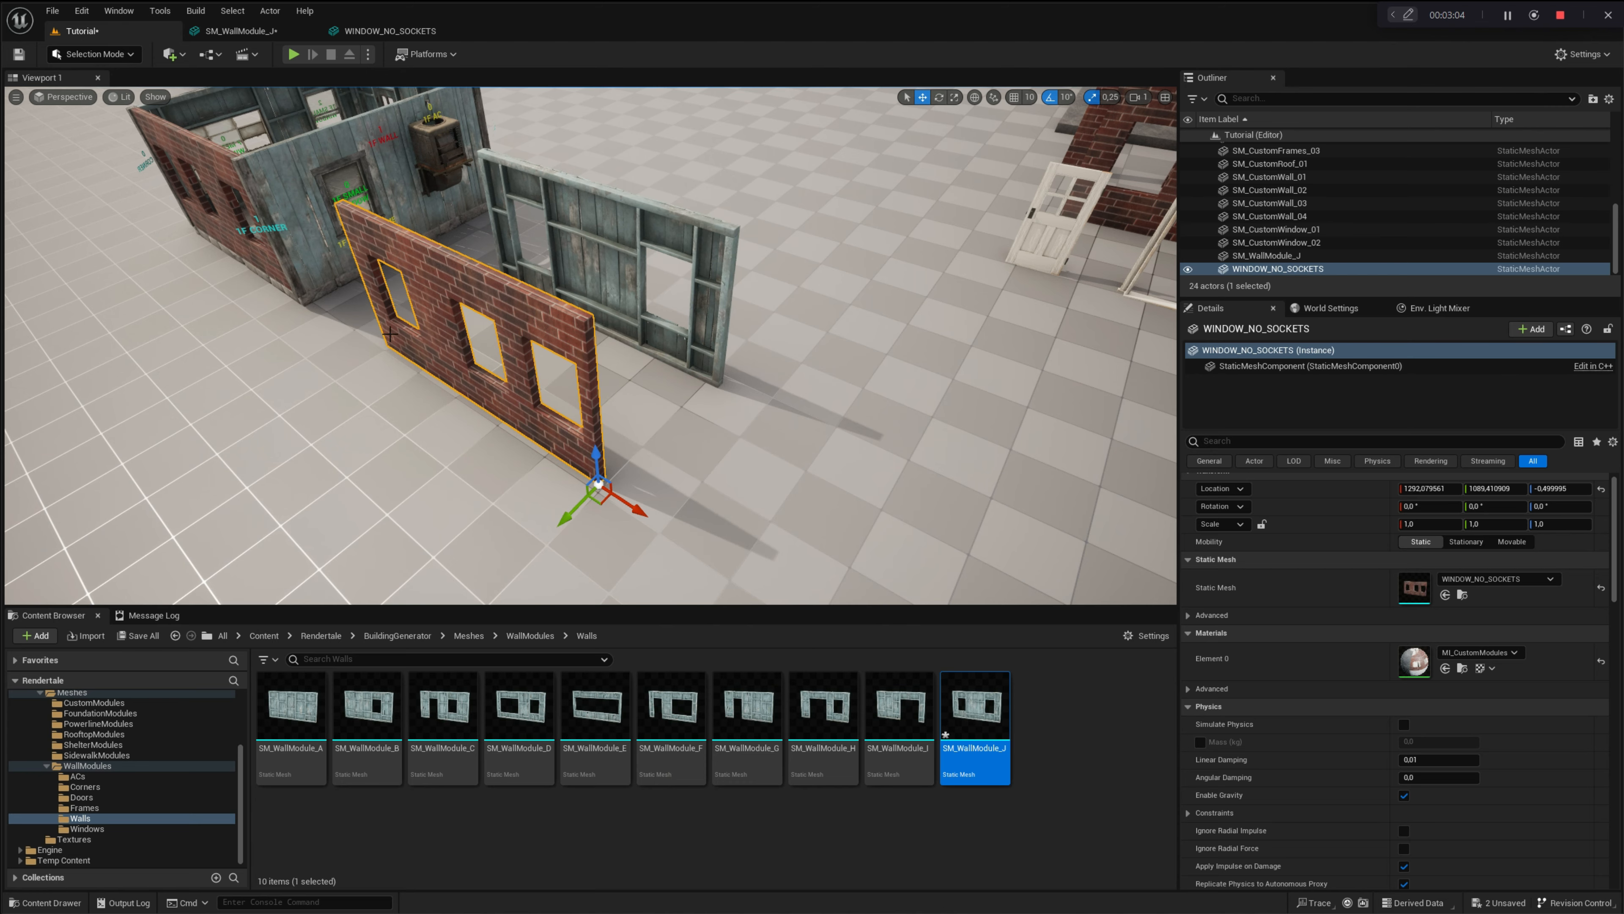
right_drag(377, 305, 497, 295)
click(595, 380)
mouse_move(595, 380)
right_down()
mouse_move(602, 367)
mouse_move(594, 380)
right_up()
drag(595, 380, 600, 381)
right_drag(600, 381, 420, 319)
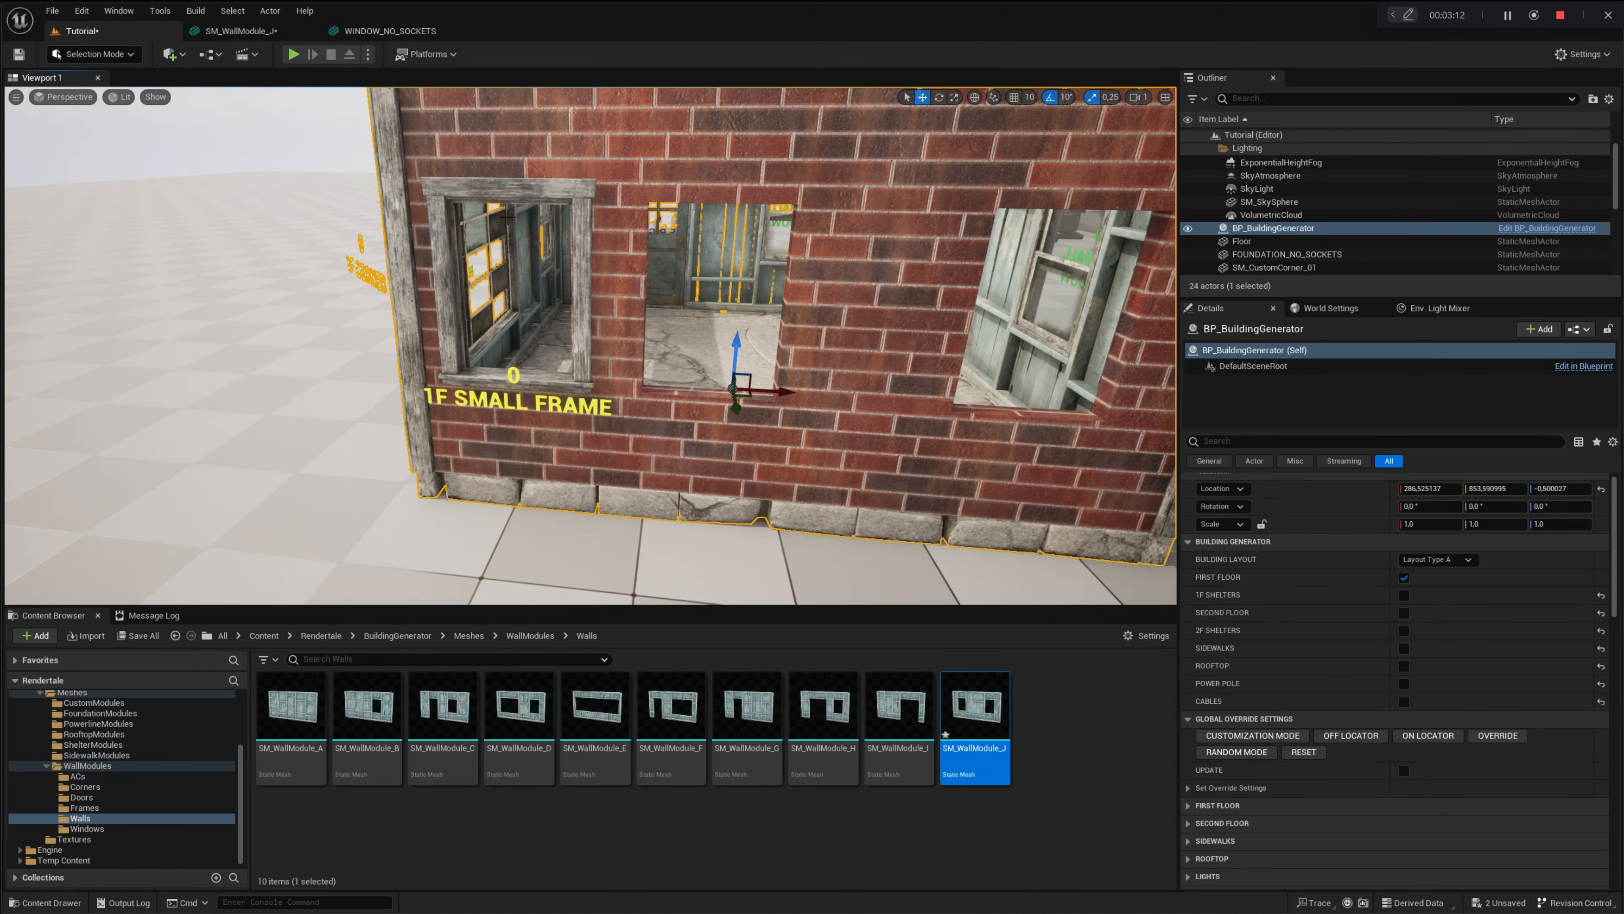
right_drag(542, 321, 555, 321)
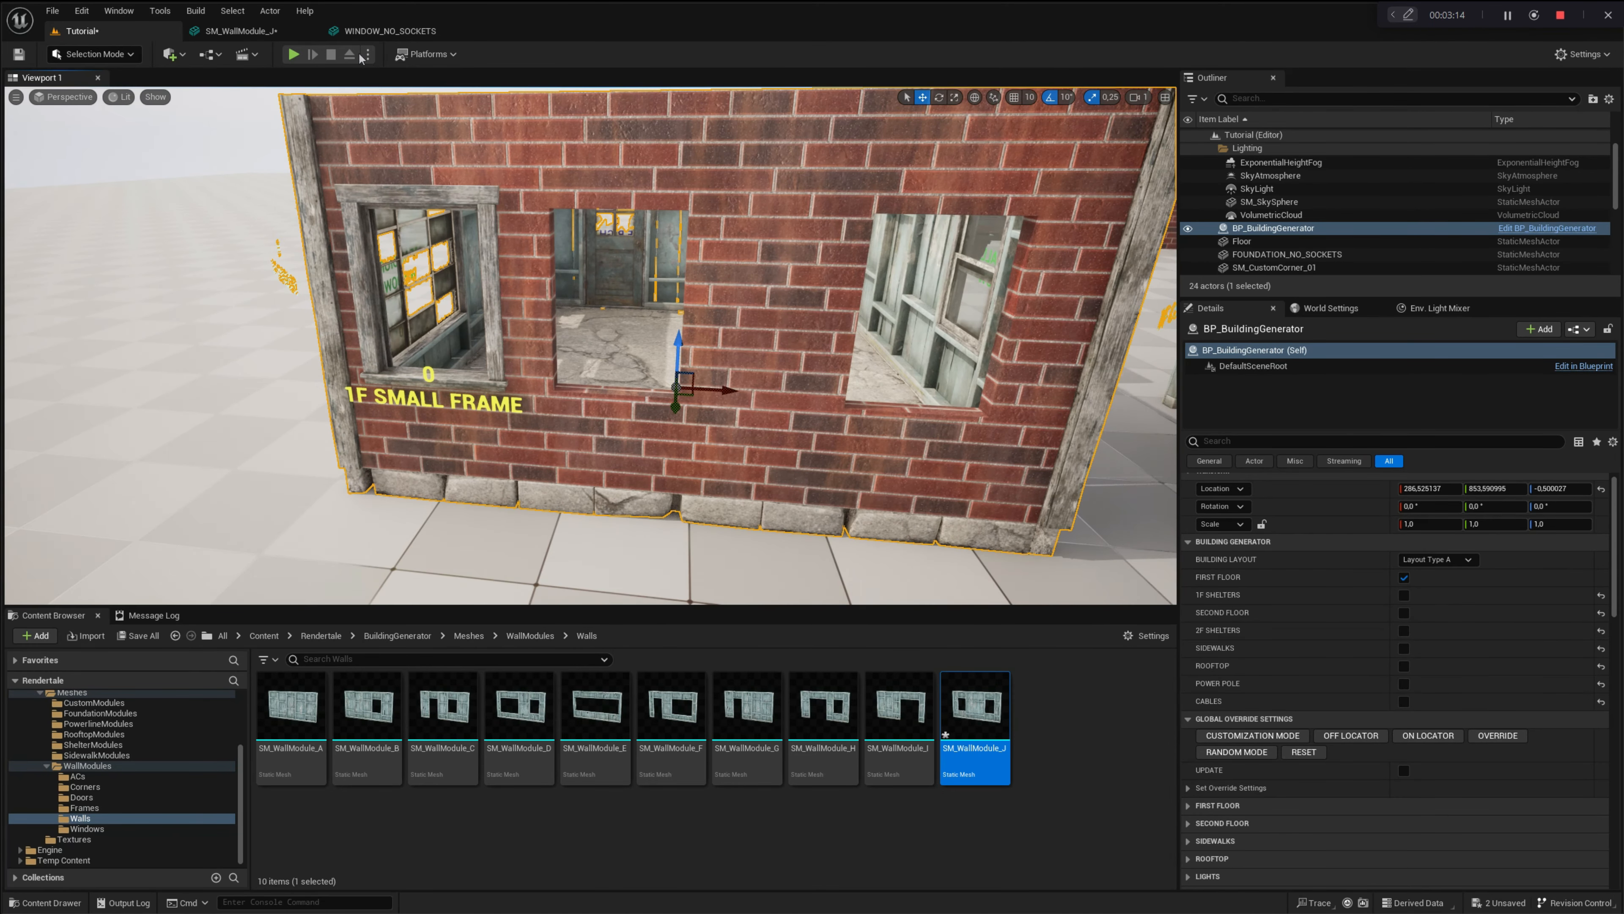
- Add two more sockets named SW_Frame_2 and SW_Frame_3 to the WINDOW_NO_SOCKETS mesh
click(372, 33)
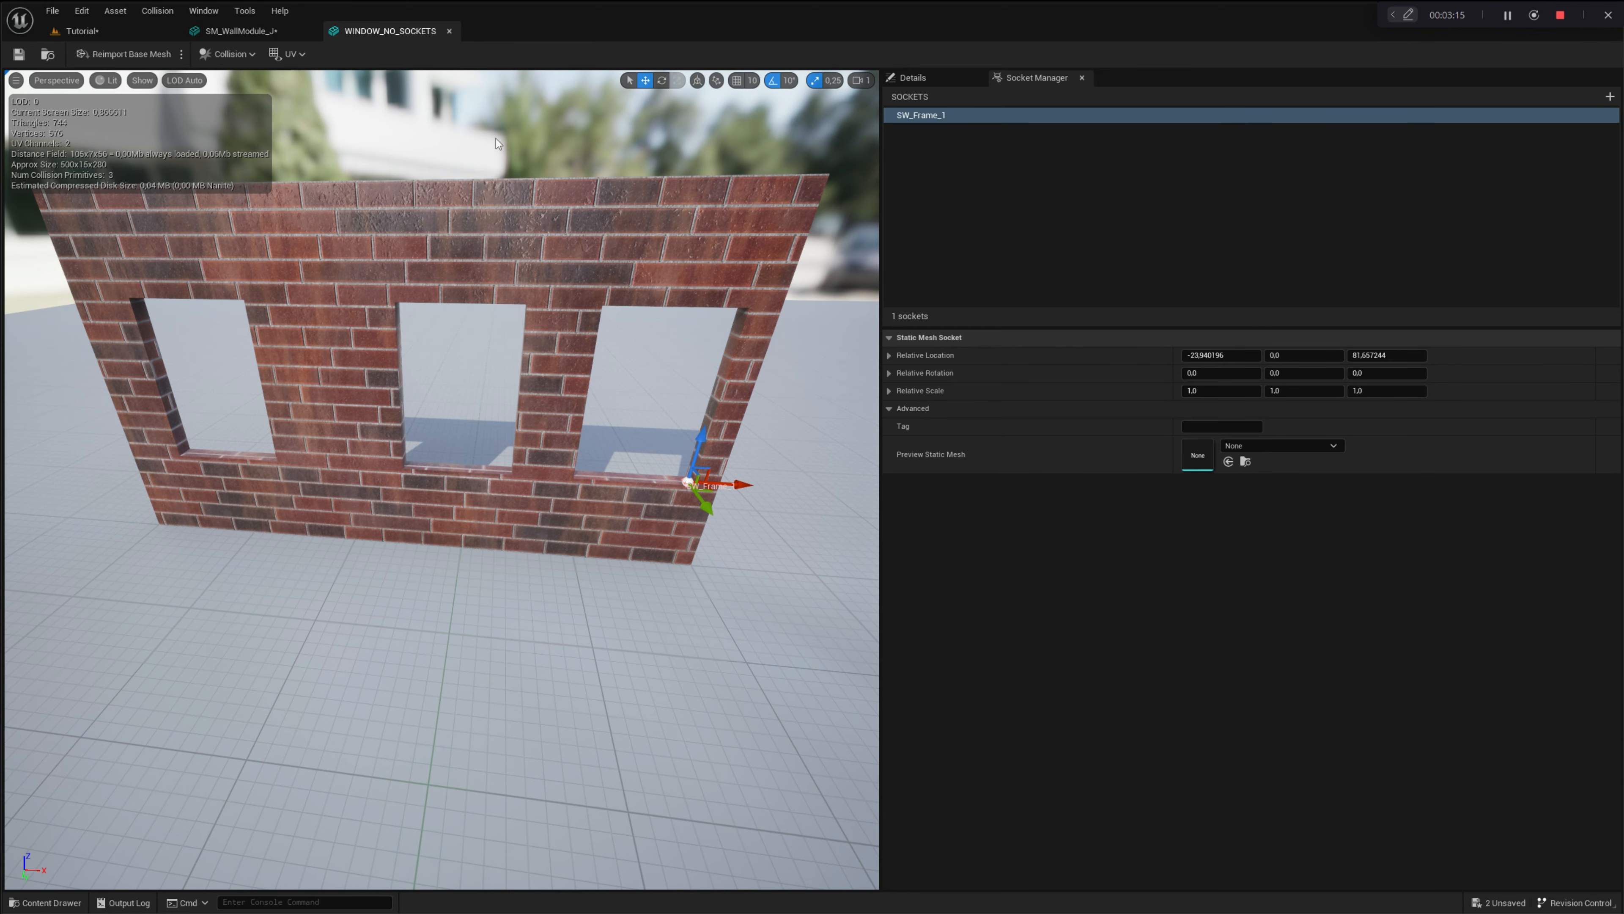
click(1609, 97)
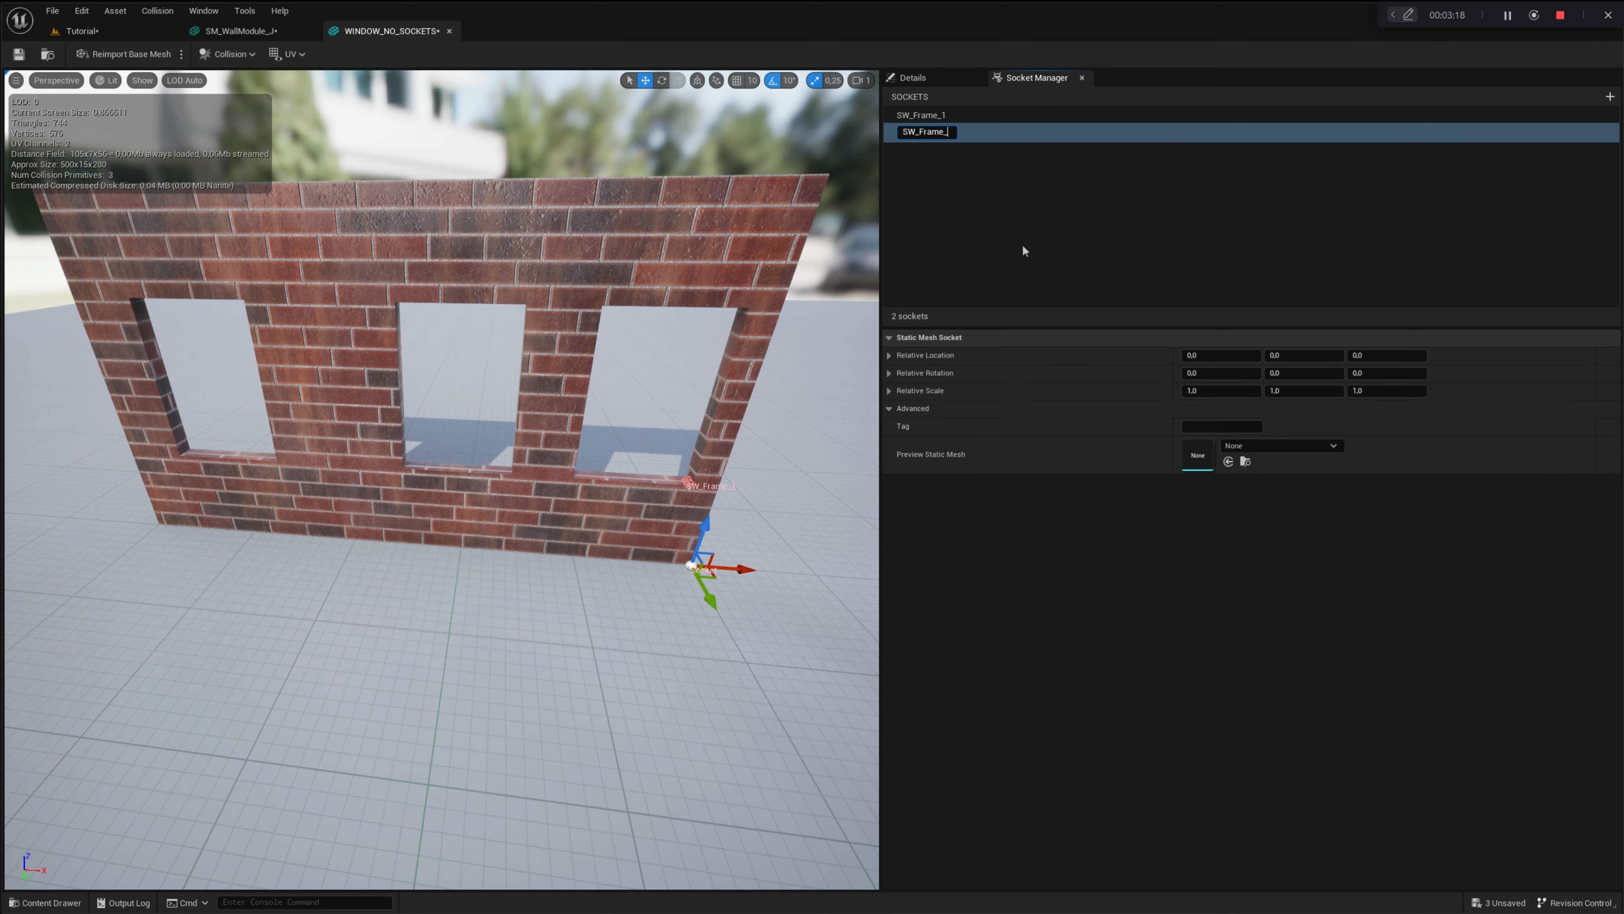
key(Return)
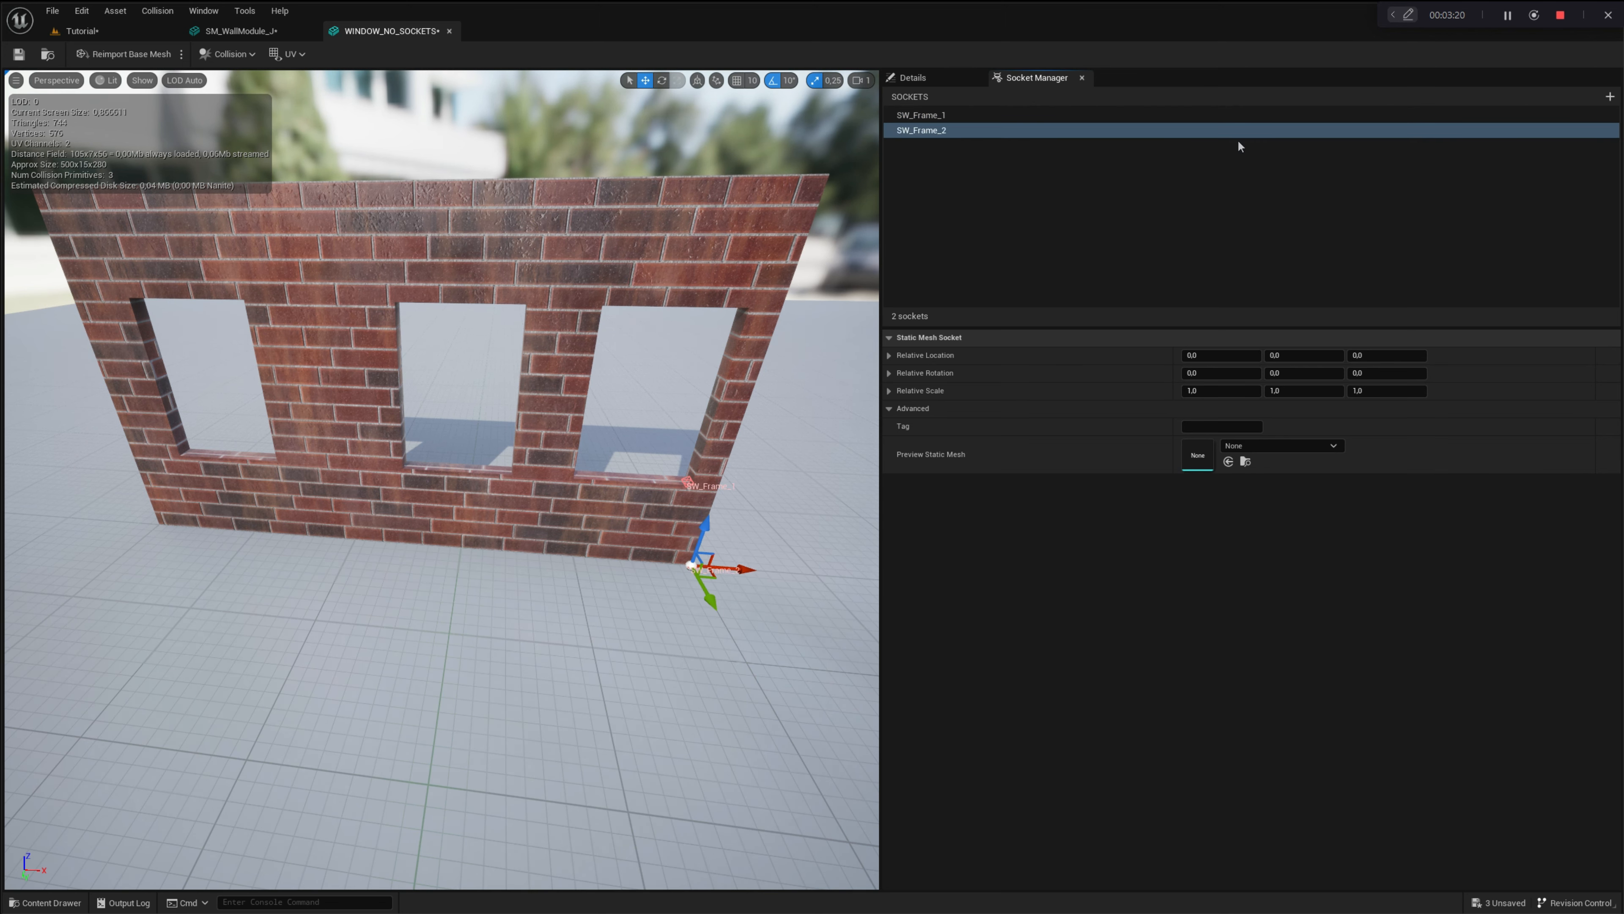
click(1610, 96)
text(SW_Frame_1)
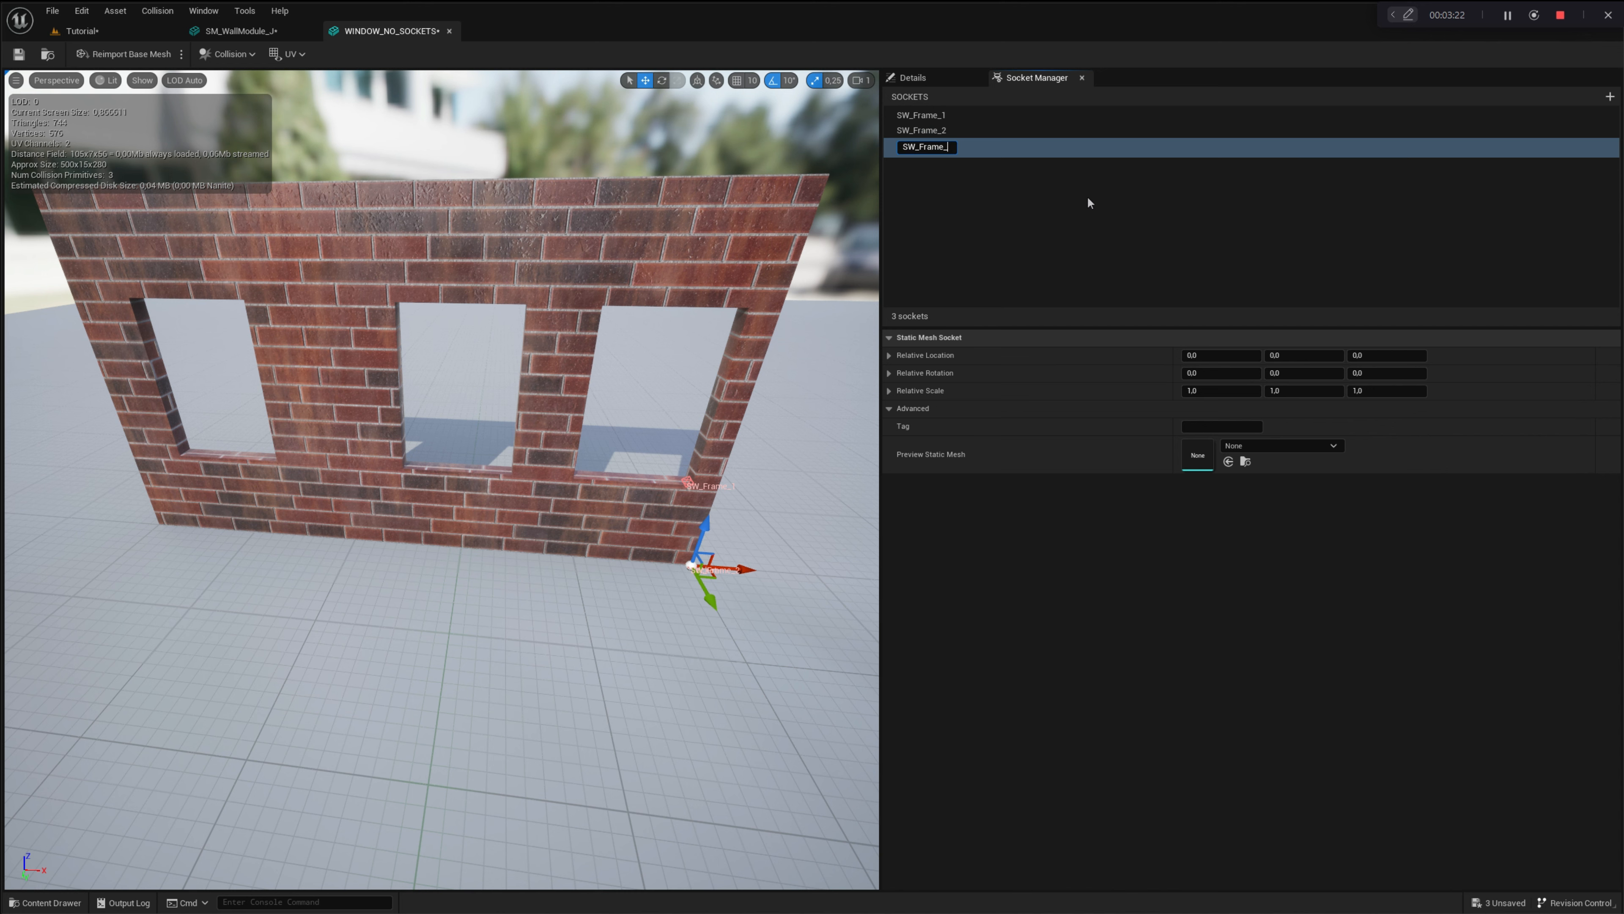
text(3)
key(Return)
- Move SW_Frame_2 to the middle window's lower right corner, about X -161, Z 82, and SW_Frame_3 to the left window's, about X -364, Z 83
click(917, 133)
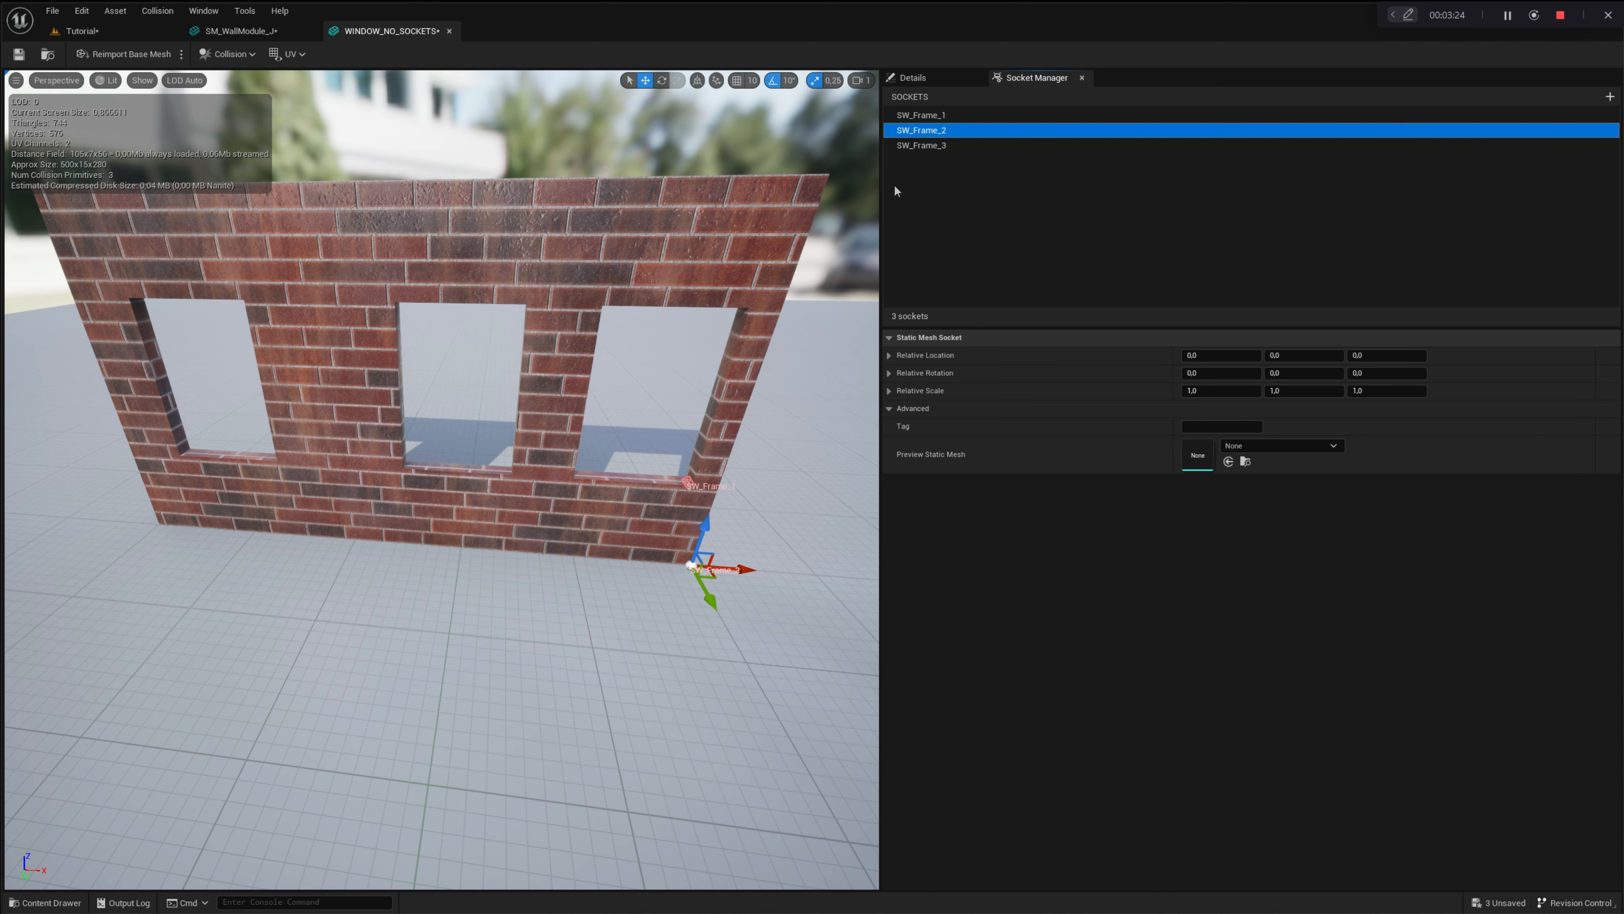
drag(720, 560, 527, 458)
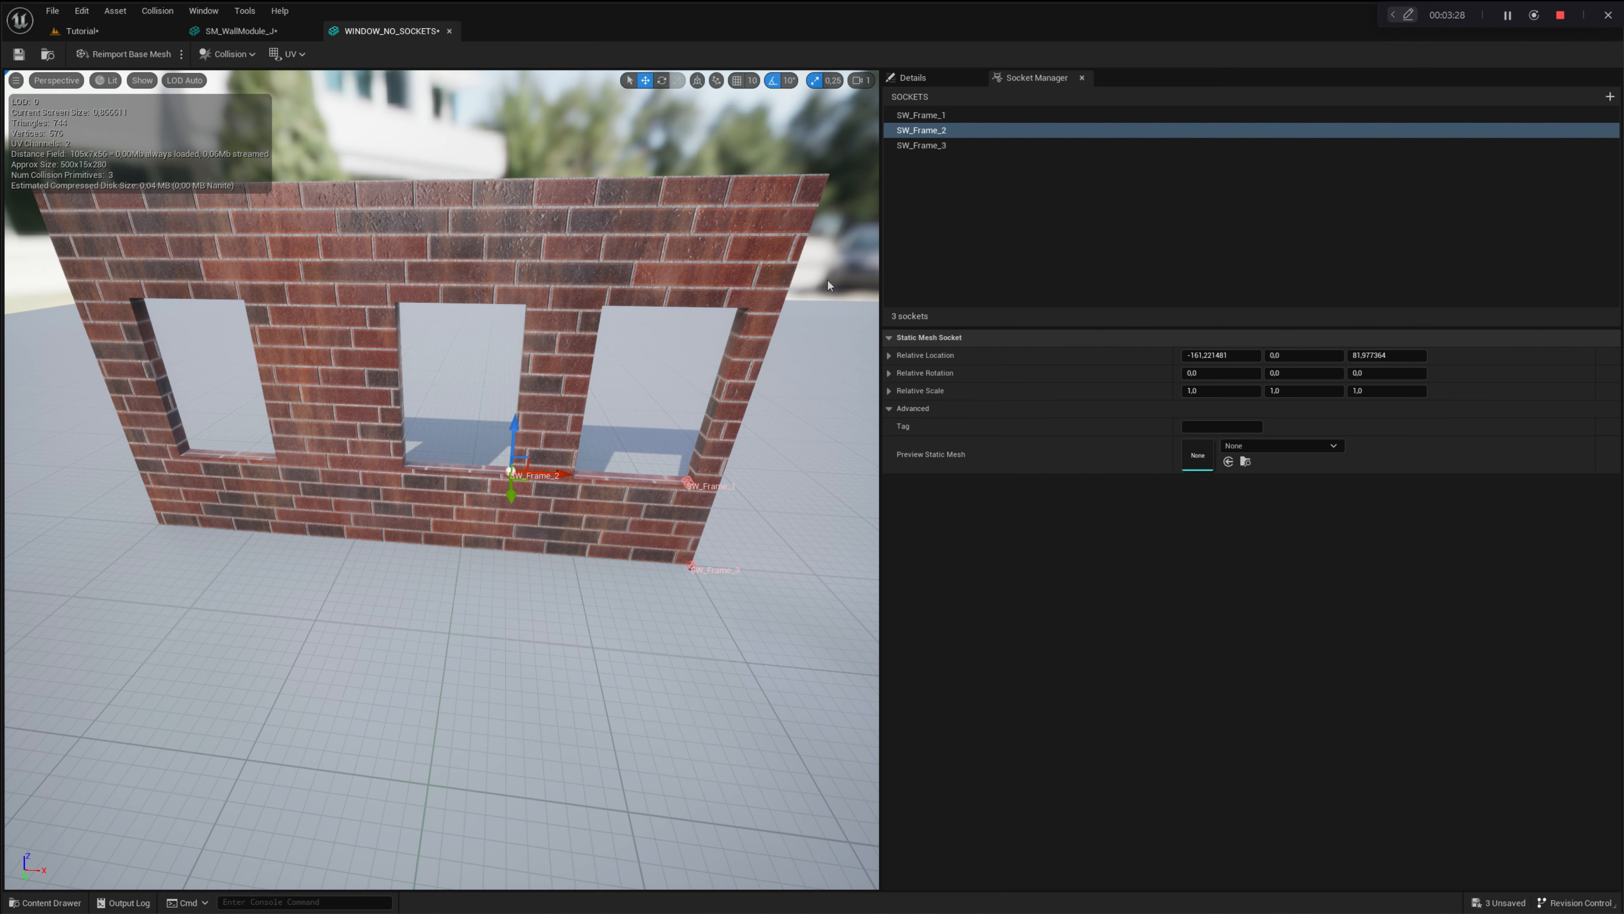
click(921, 146)
drag(715, 557, 286, 448)
scroll(286, 443, down, 2)
right_drag(285, 444, 297, 453)
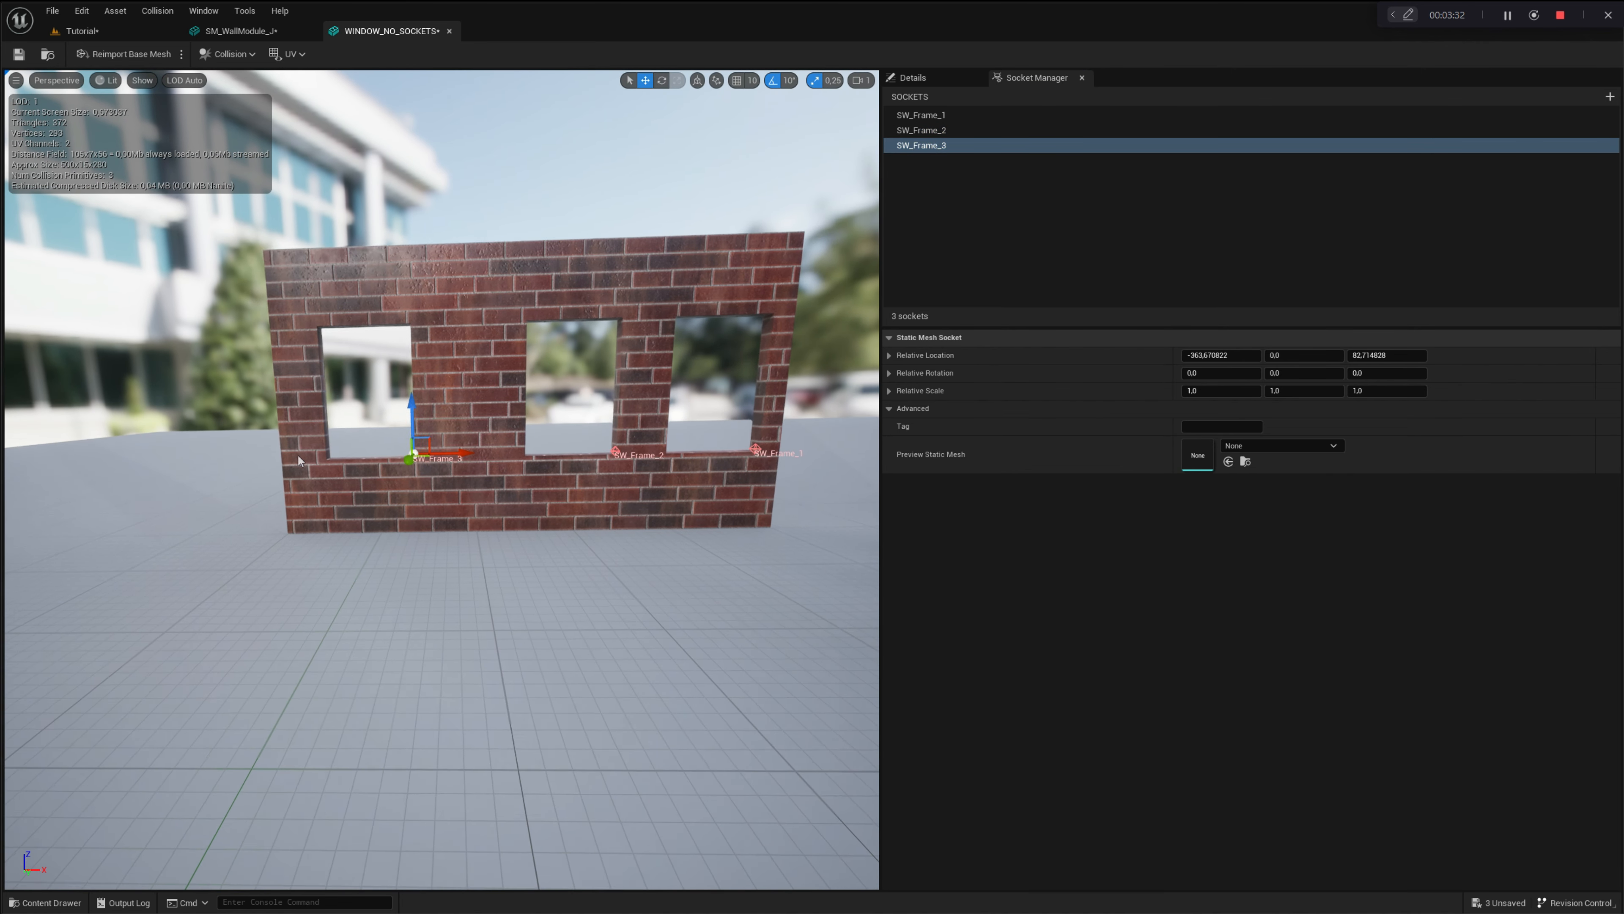
click(559, 454)
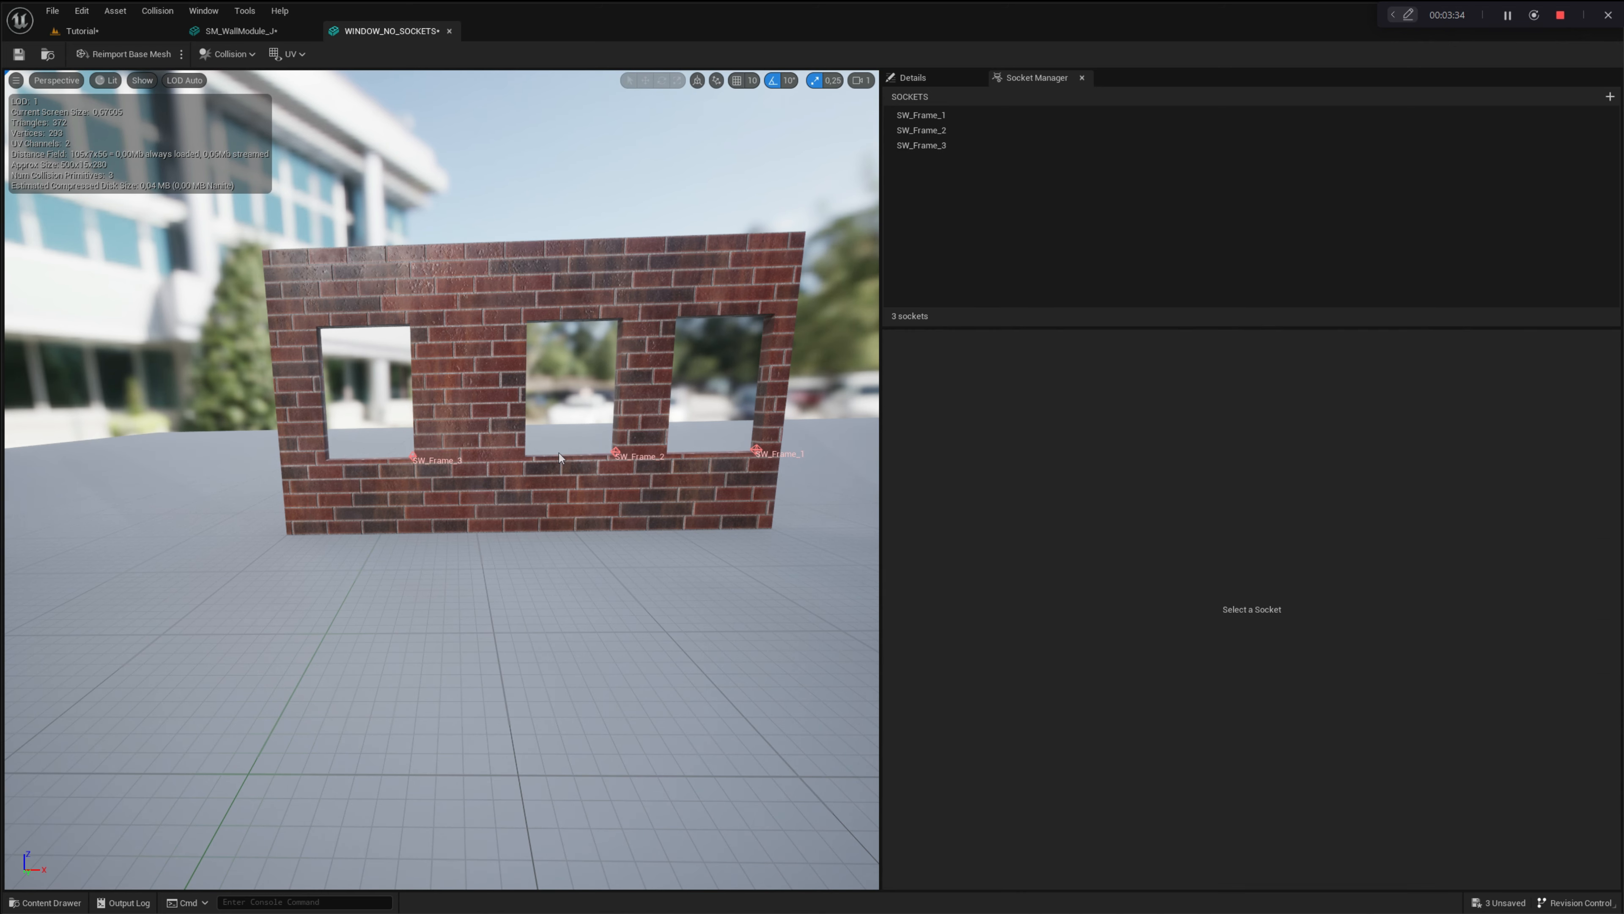
- Shift BP_BuildingGenerator along X to about 270.6 in the Tutorial level to refresh the frames on its brick front wall
click(92, 31)
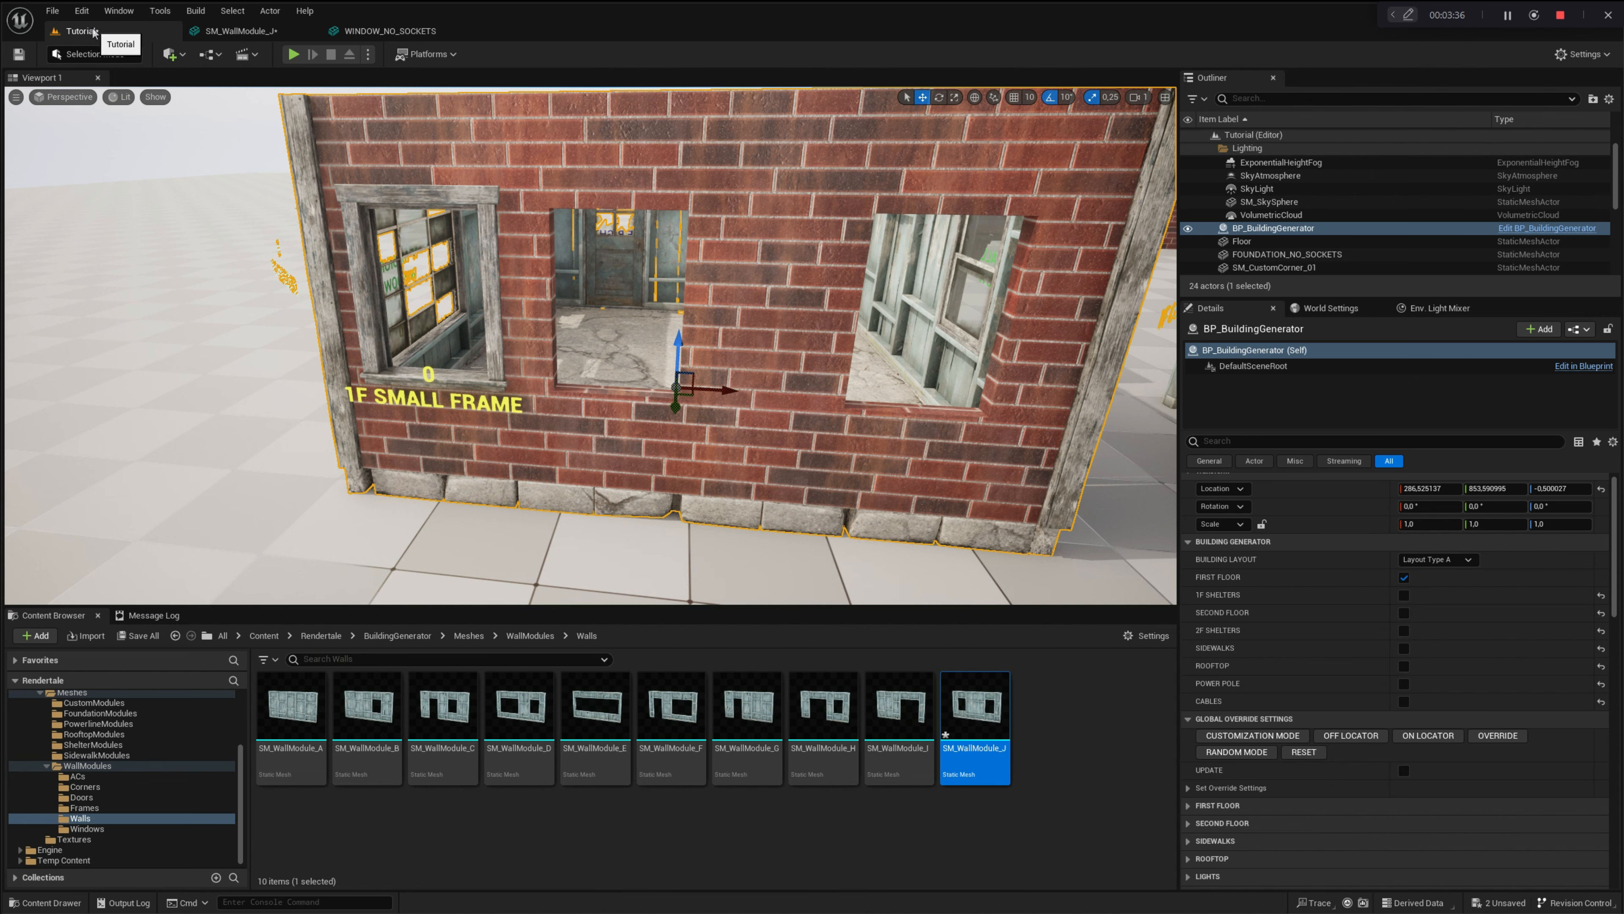
drag(714, 389, 700, 388)
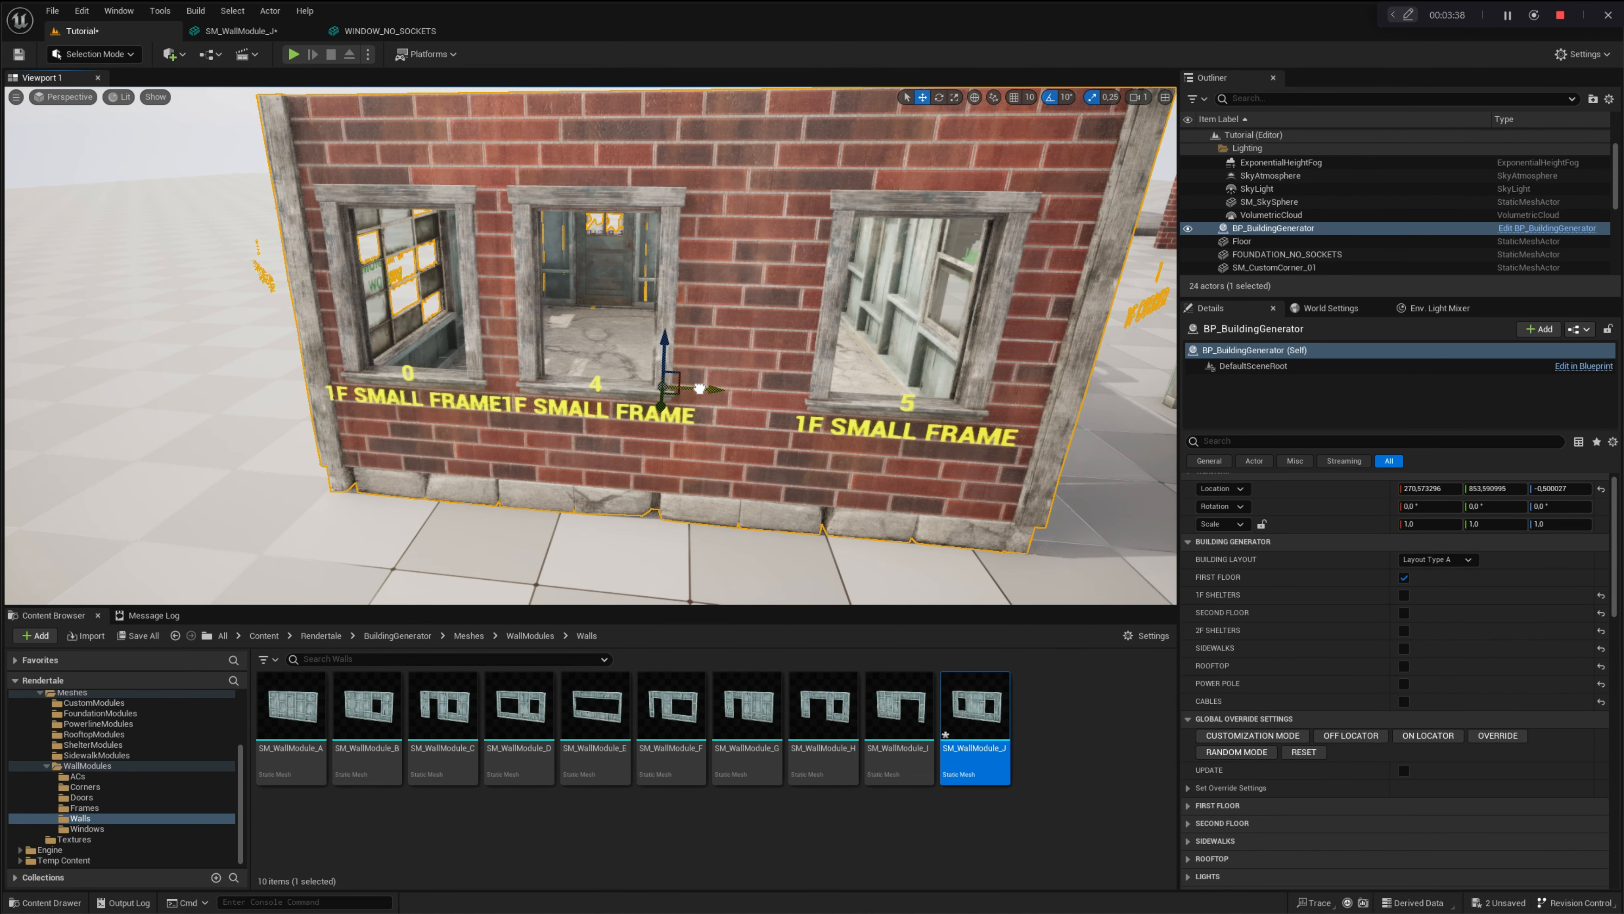
right_drag(345, 364, 678, 435)
- Assign SM_CustomWall_01 from the CustomModules folder to index 0 of the building's 1F Walls array and view the front wall
click(92, 702)
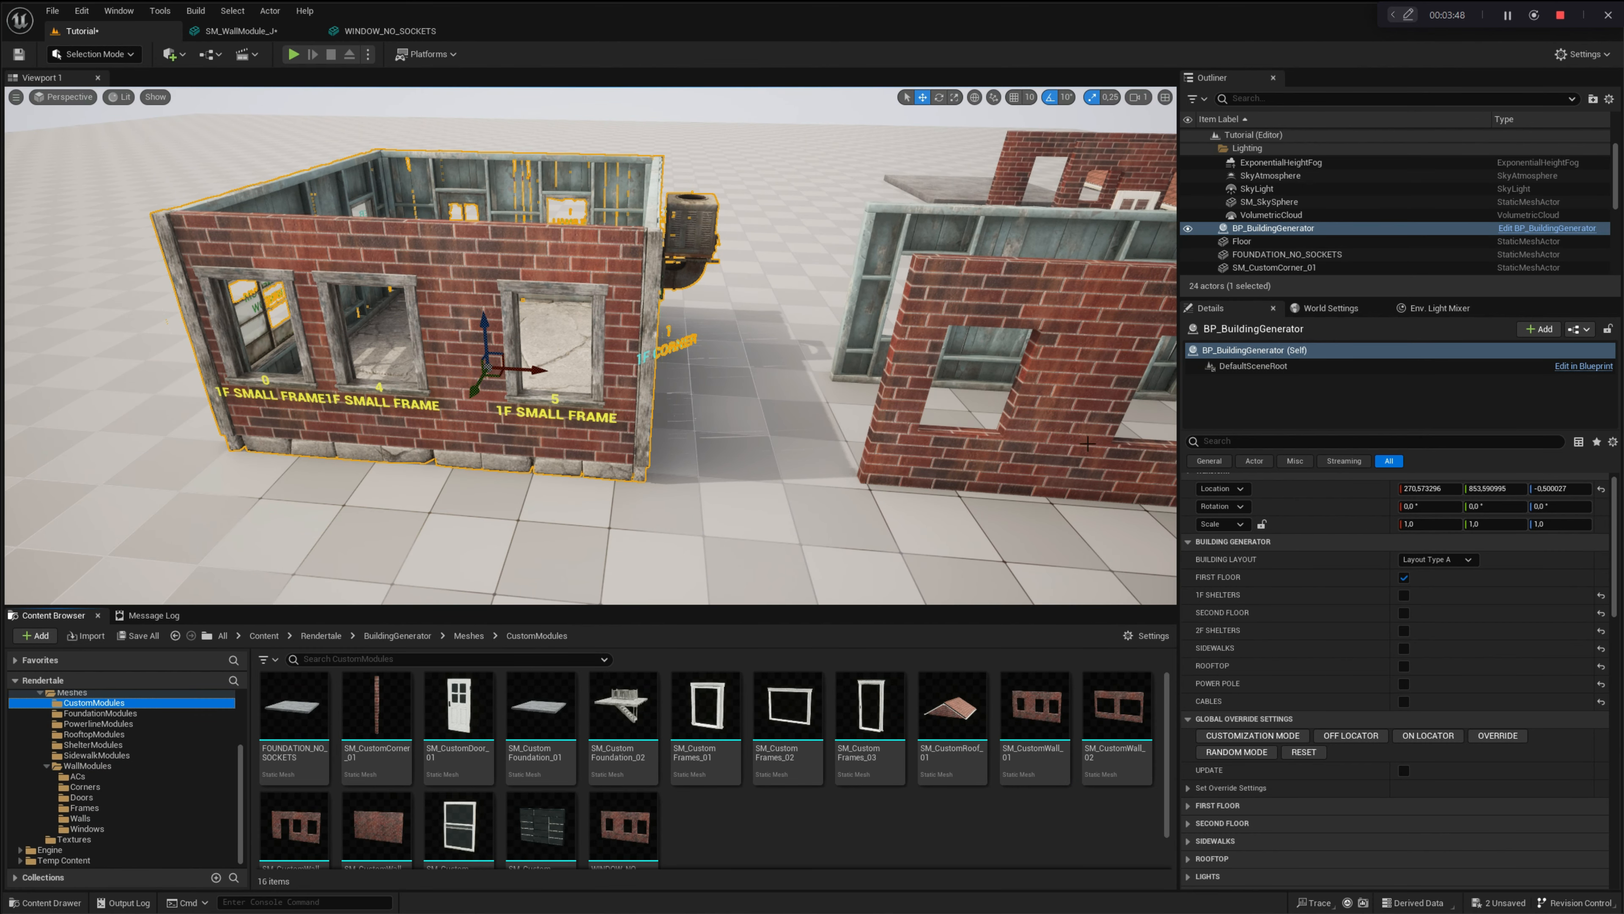
scroll(1321, 715, down, 10)
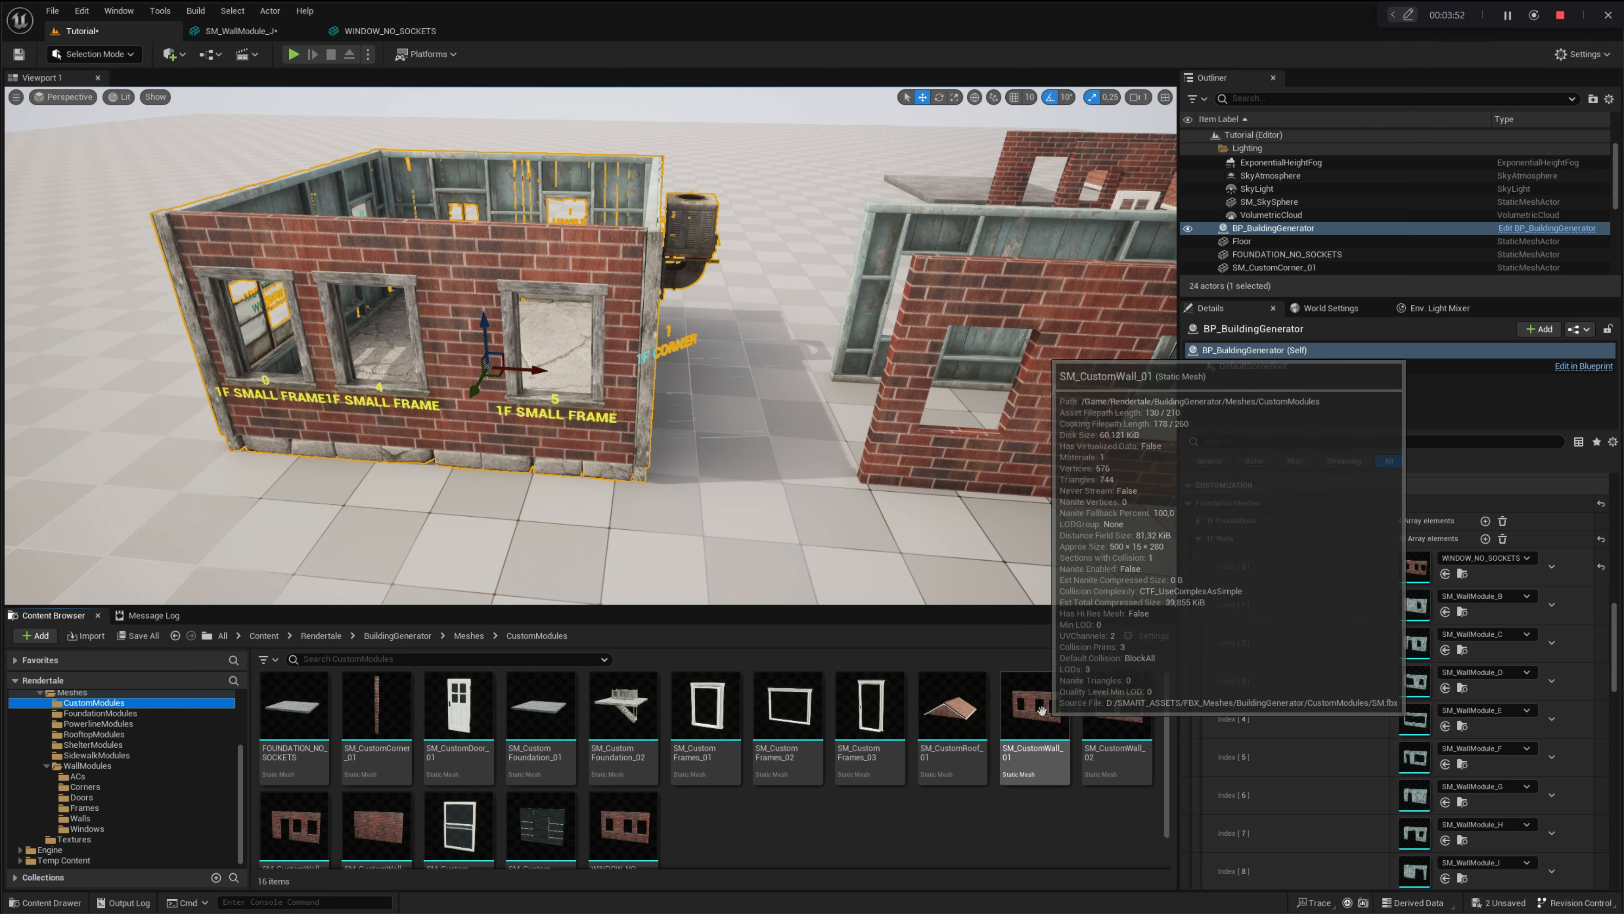
drag(1041, 708, 1415, 563)
alt+drag(331, 455, 255, 321)
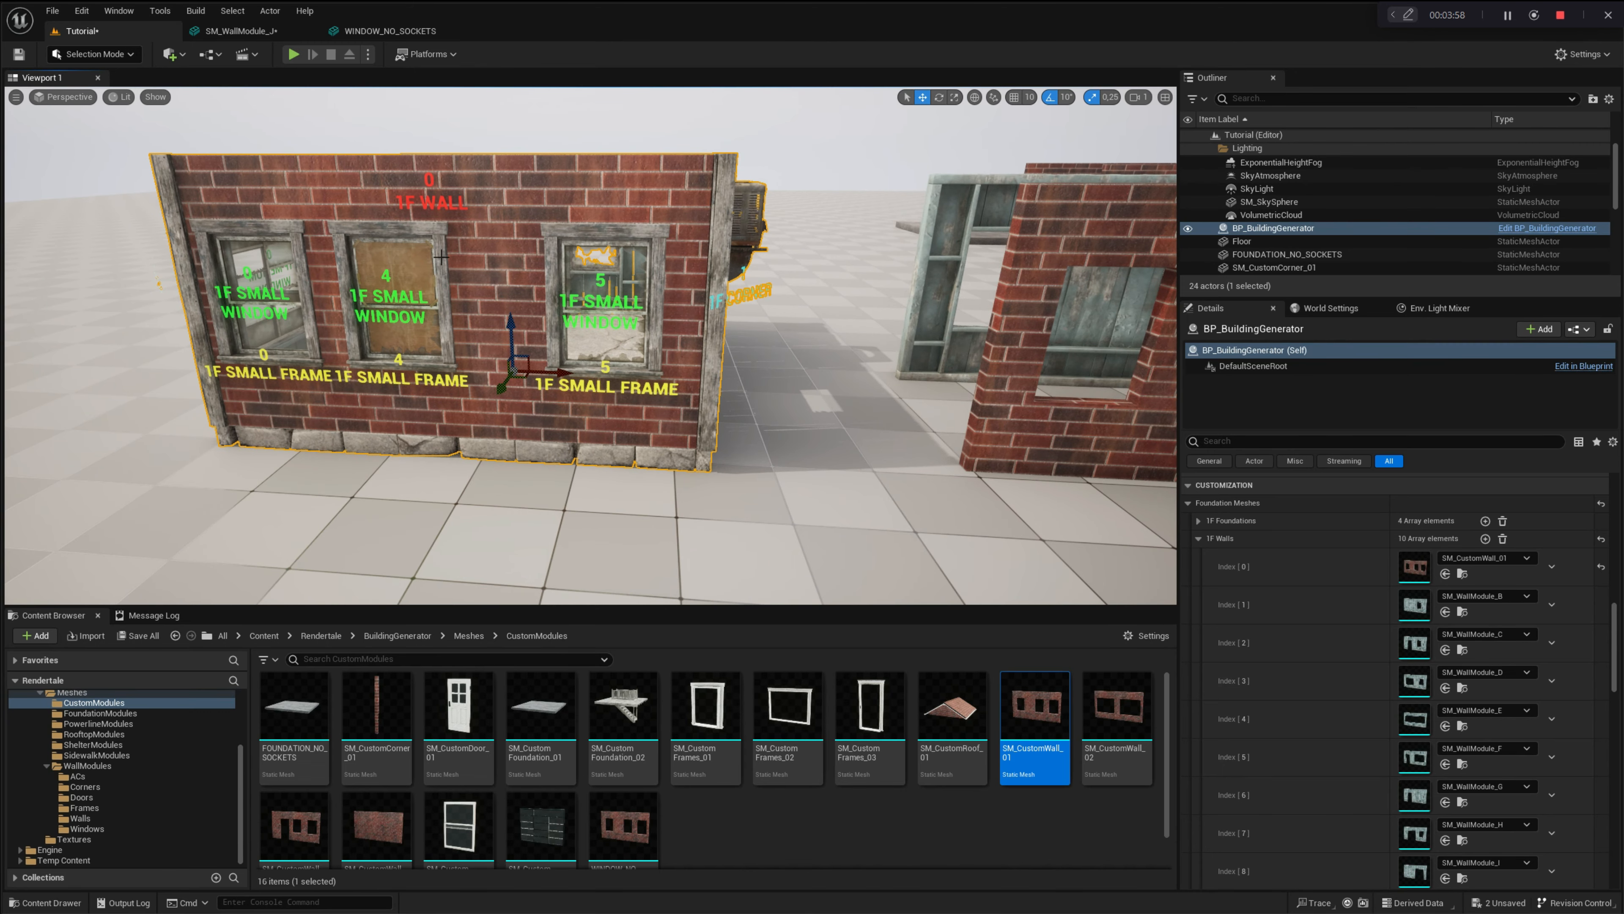
alt+drag(544, 348, 620, 410)
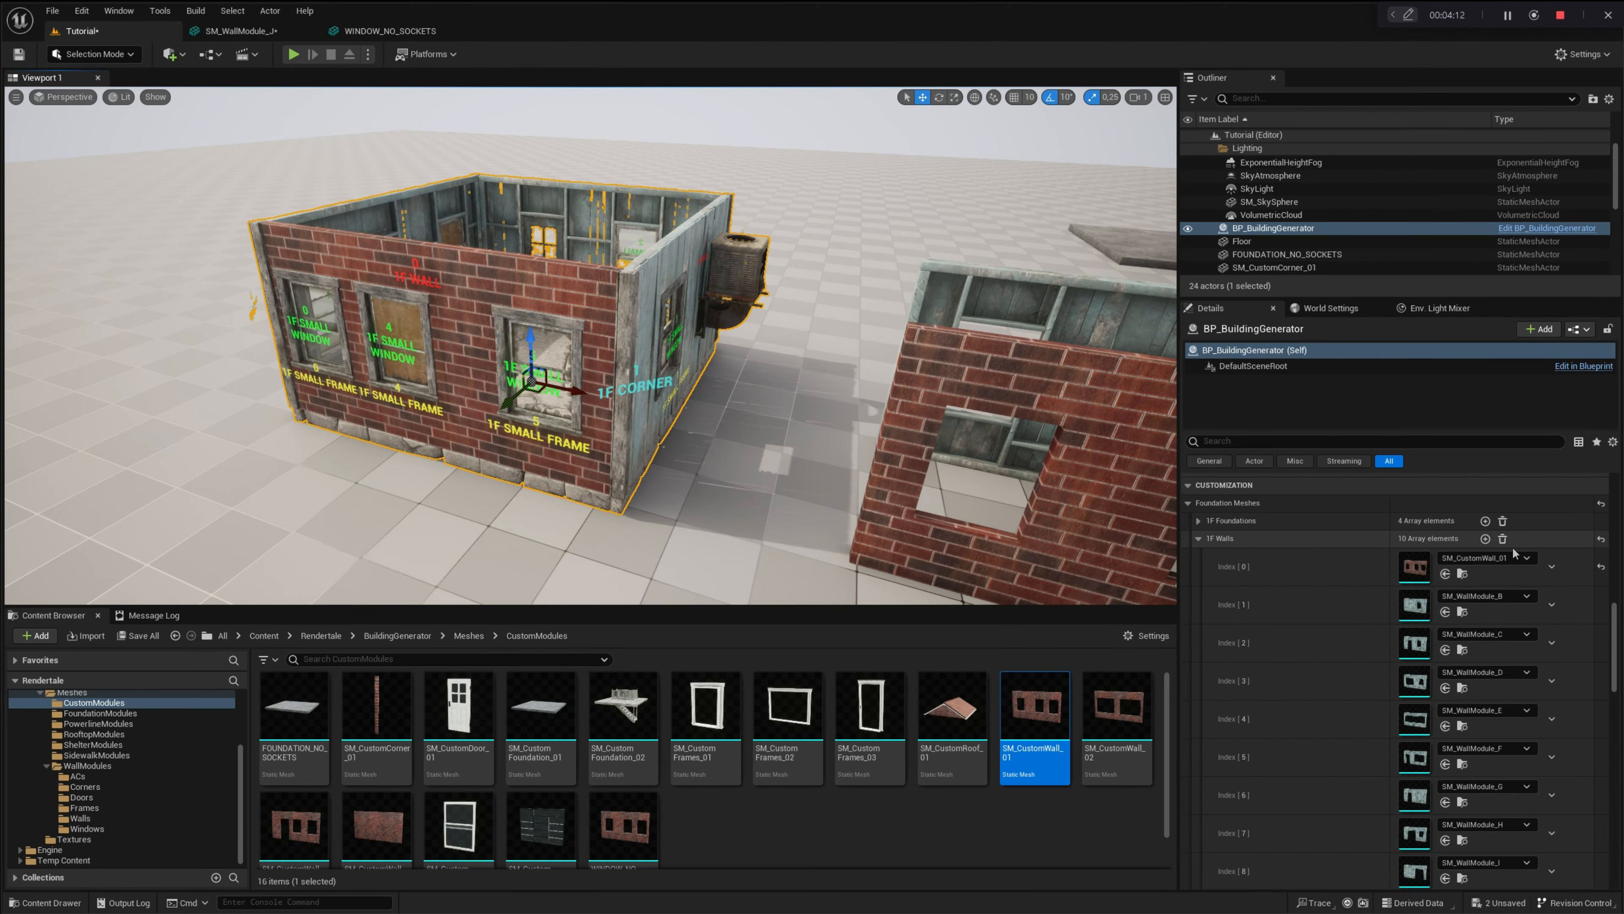
- Delete every other entry from the 1F Walls array so only SM_CustomWall_01 remains, and view the building's walls
click(1552, 604)
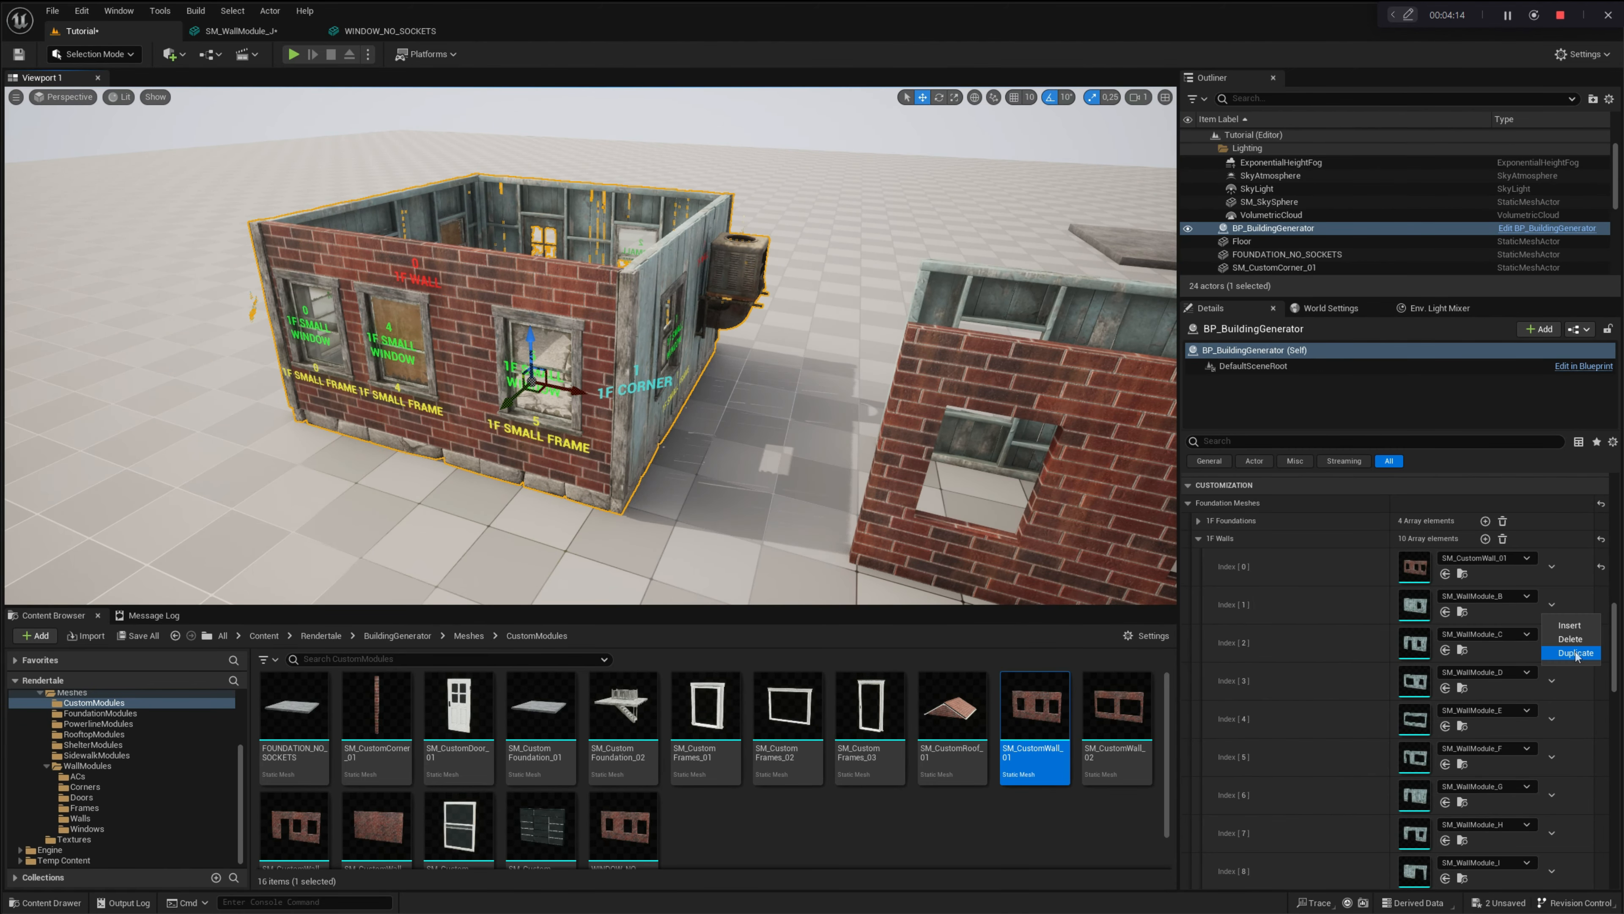
click(1565, 639)
click(1552, 604)
click(1565, 640)
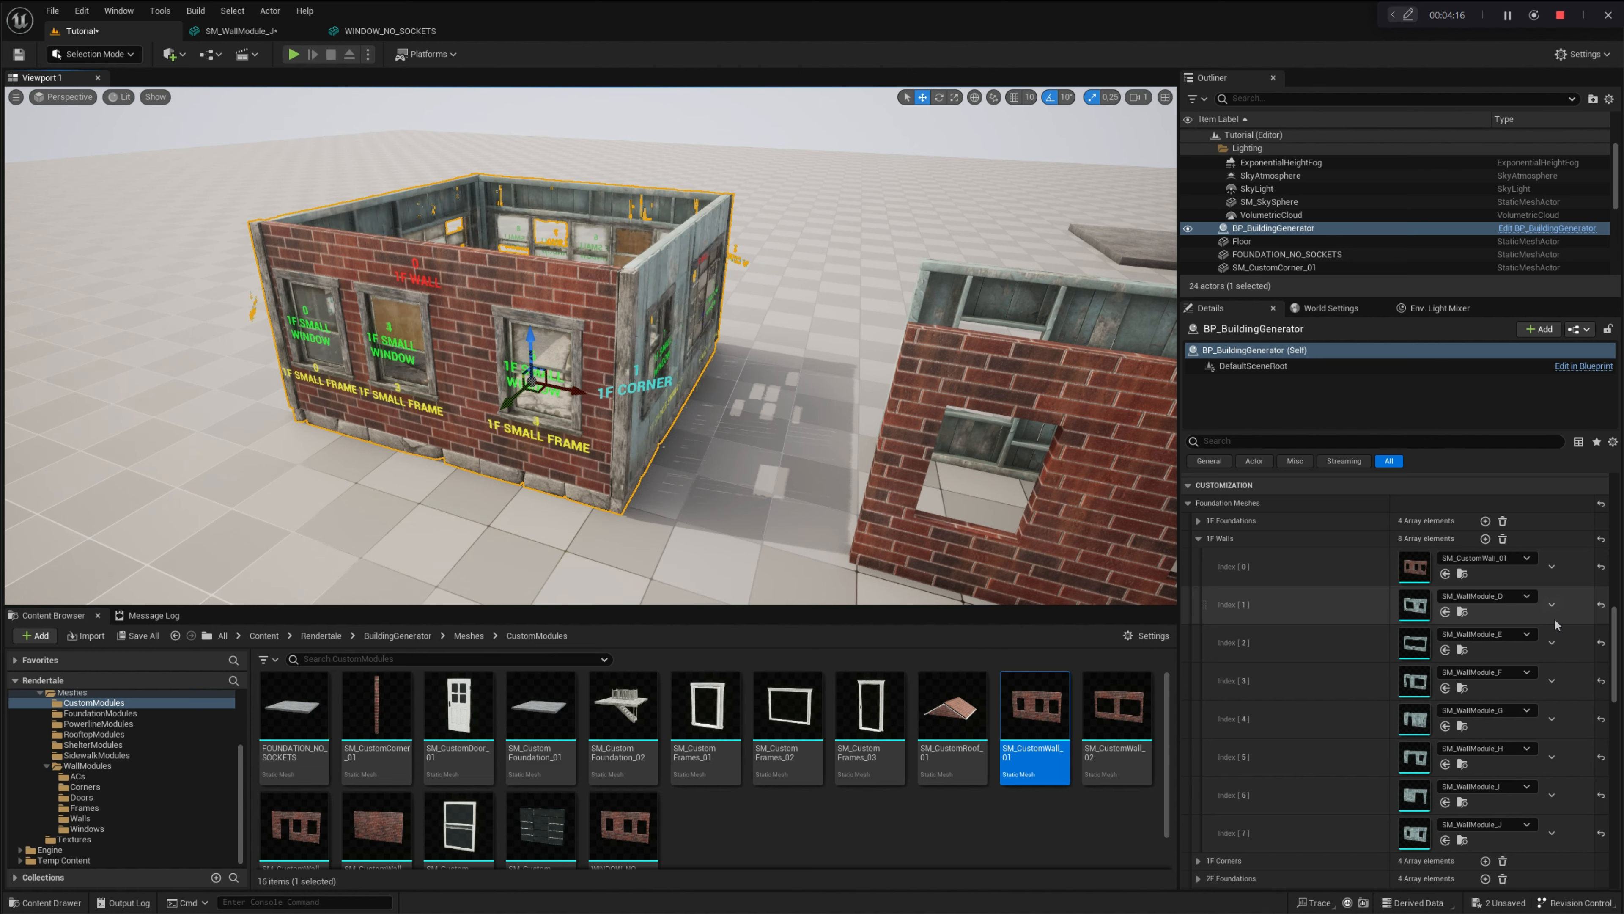
click(1565, 639)
click(1552, 605)
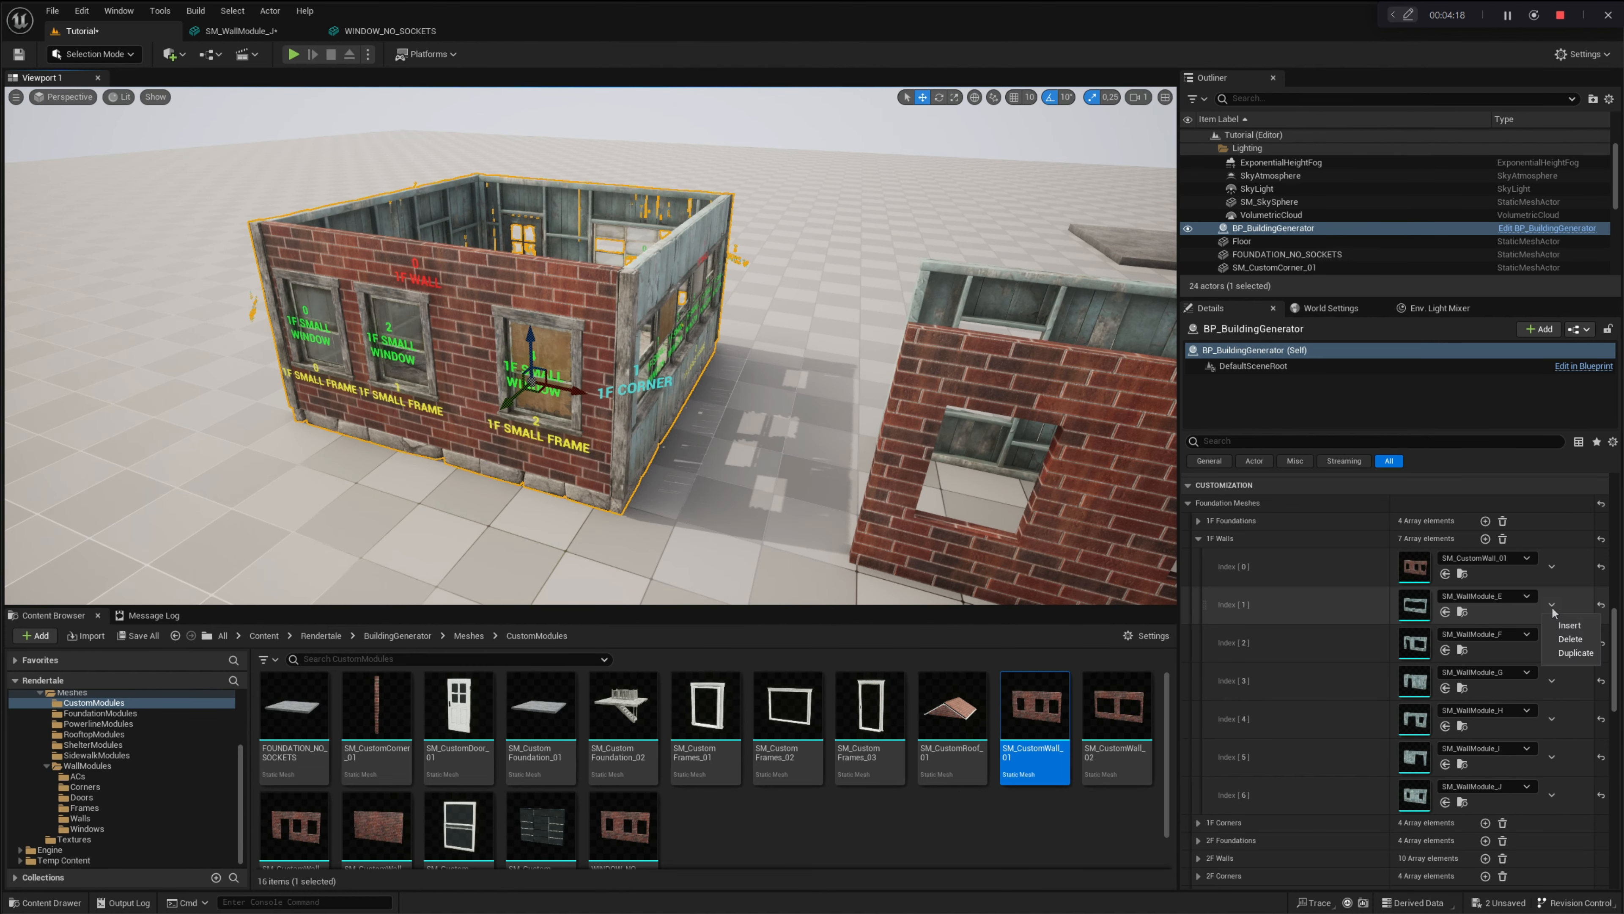
click(1567, 640)
click(1567, 639)
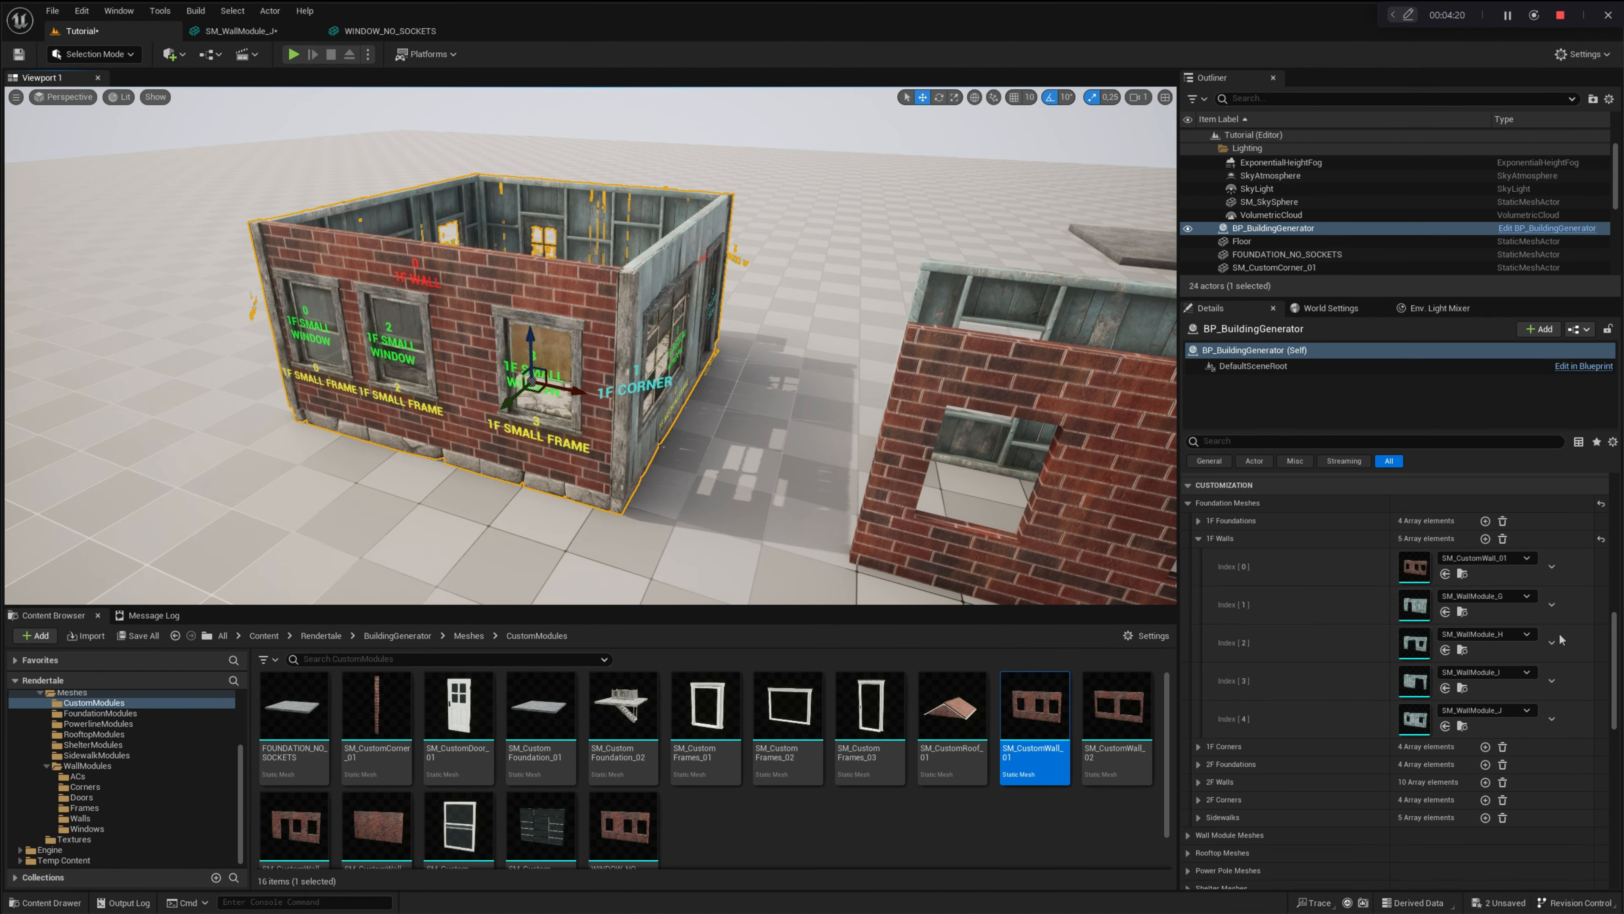
click(1552, 604)
click(1567, 639)
click(1552, 604)
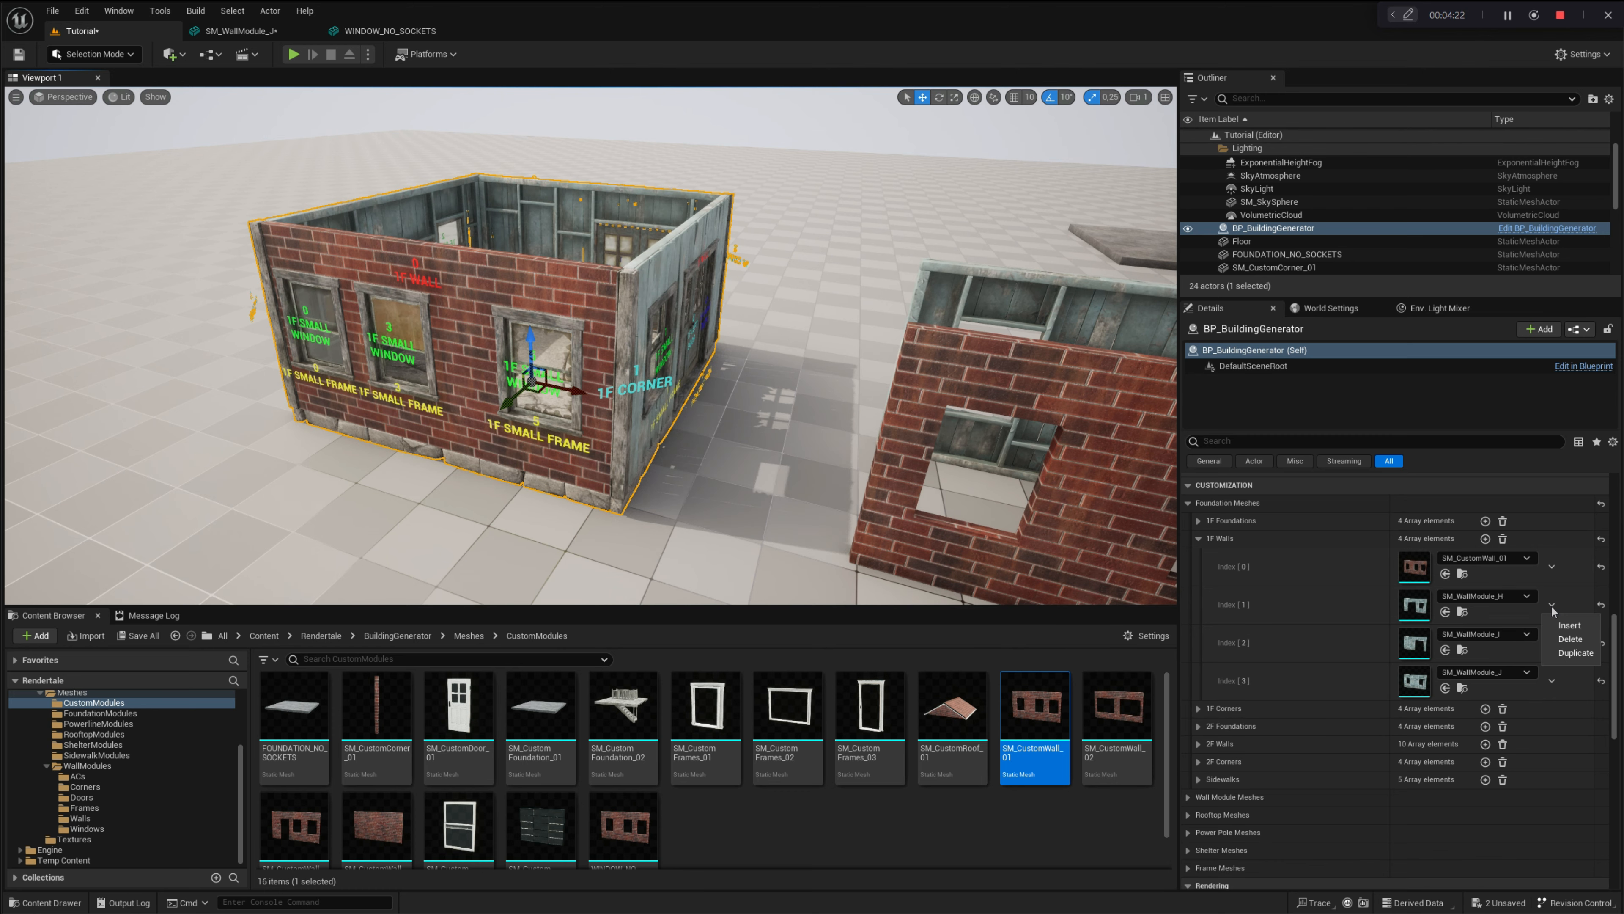
click(1567, 639)
click(1552, 605)
click(1567, 639)
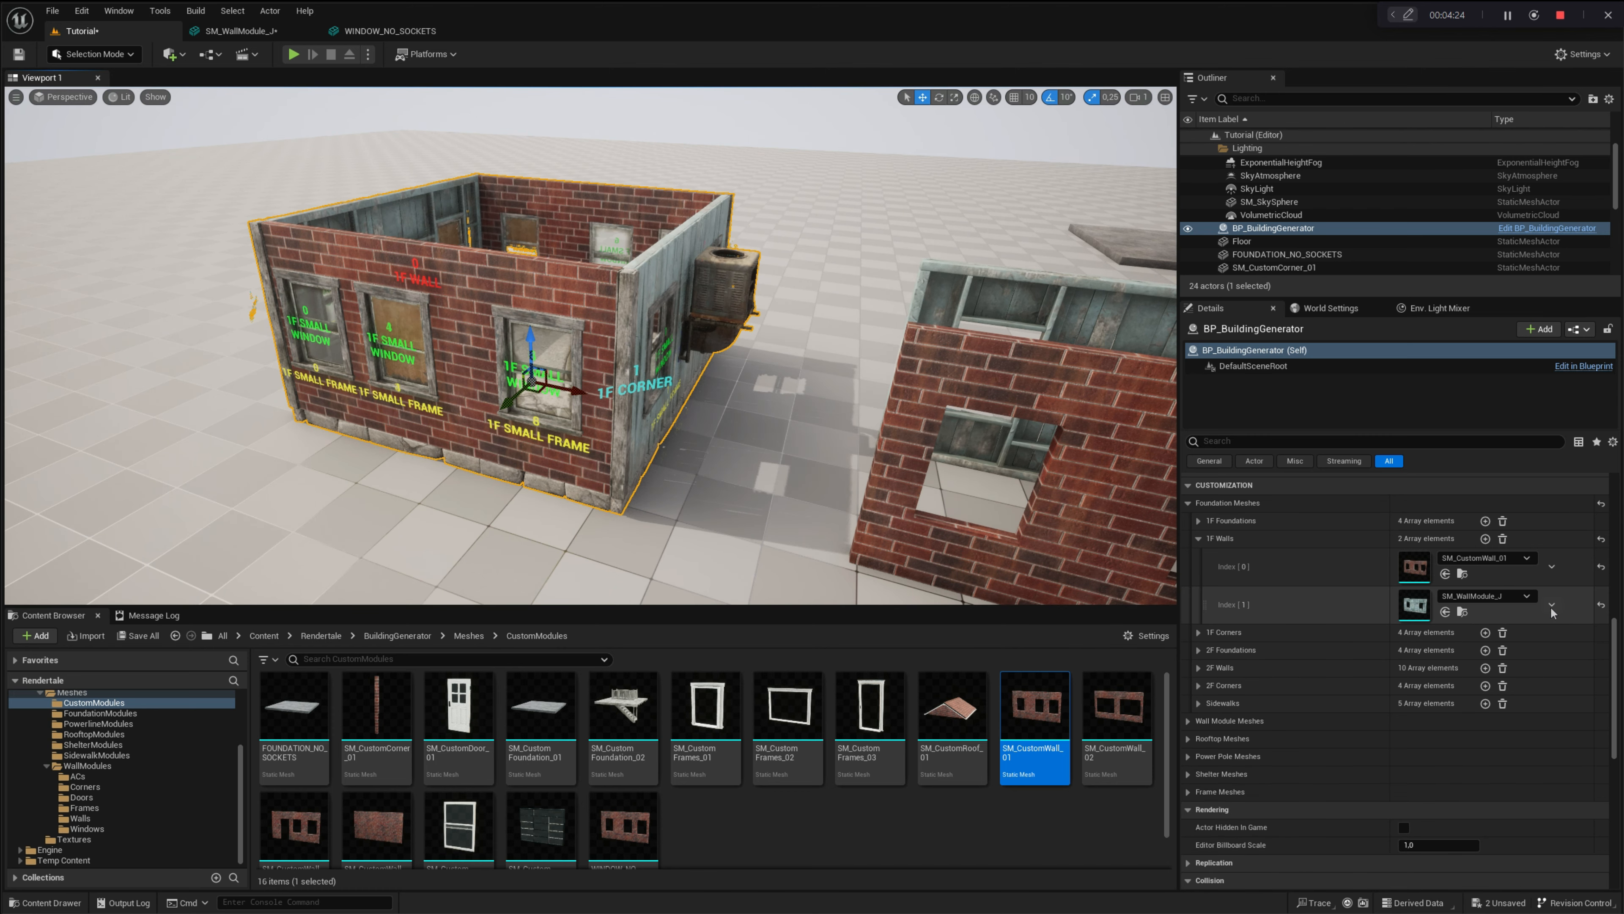
click(1552, 604)
click(1567, 639)
right_drag(489, 313, 281, 366)
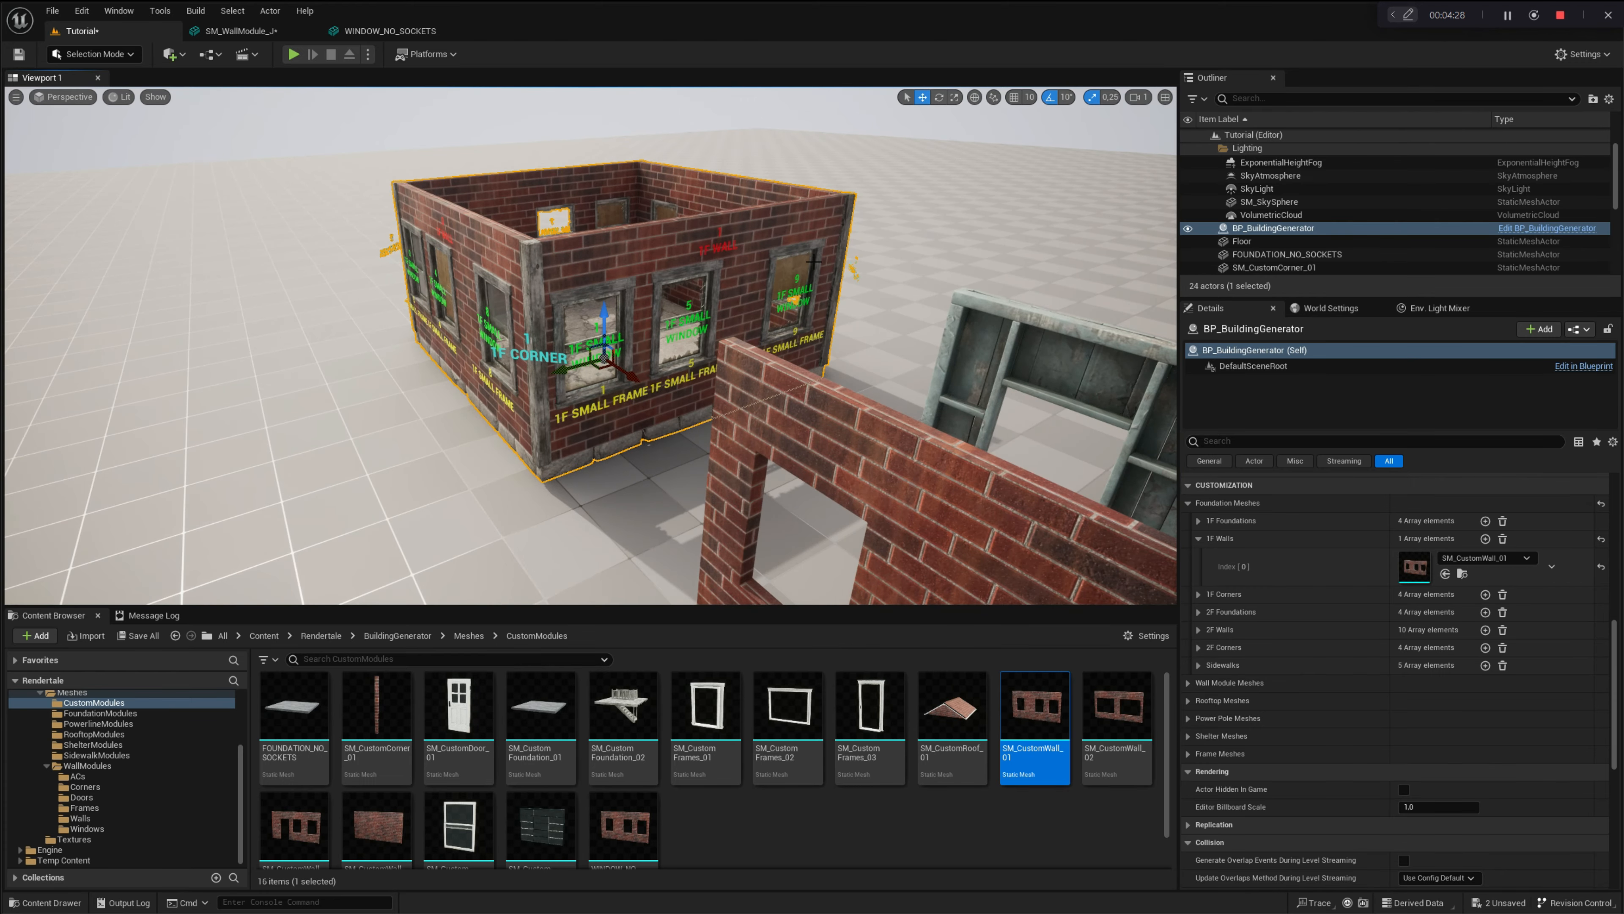
- Add SM_CustomWall_02 from the CustomModules folder as index 1 of the building's 1F Walls array and view the walls
right_drag(511, 198, 736, 202)
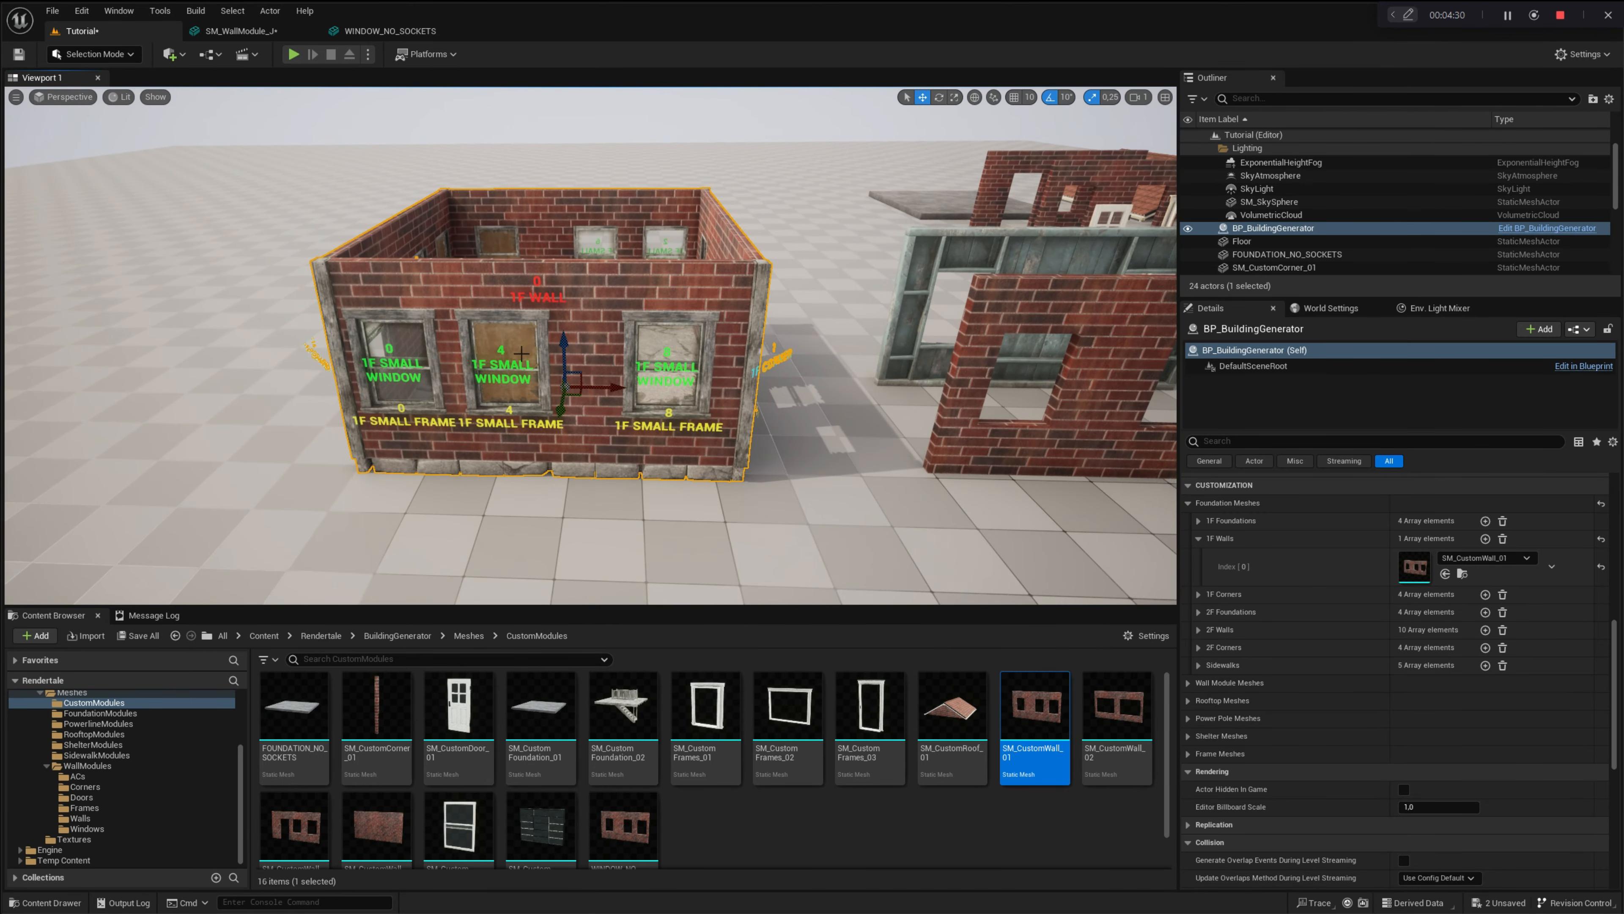
right_drag(521, 354, 583, 407)
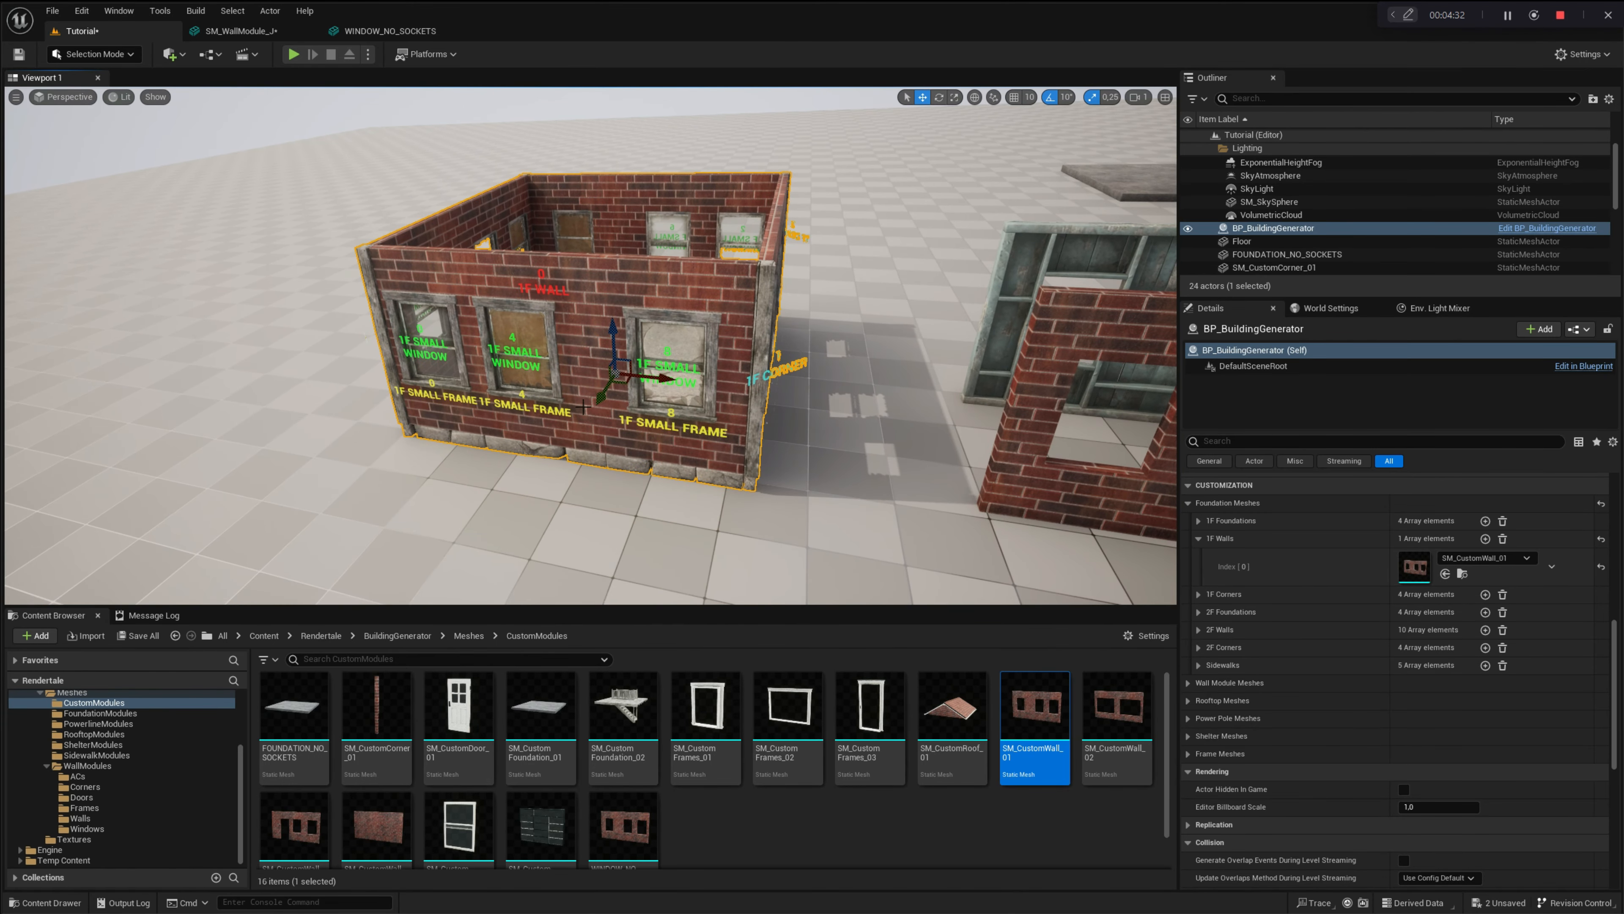
drag(1116, 704, 1412, 542)
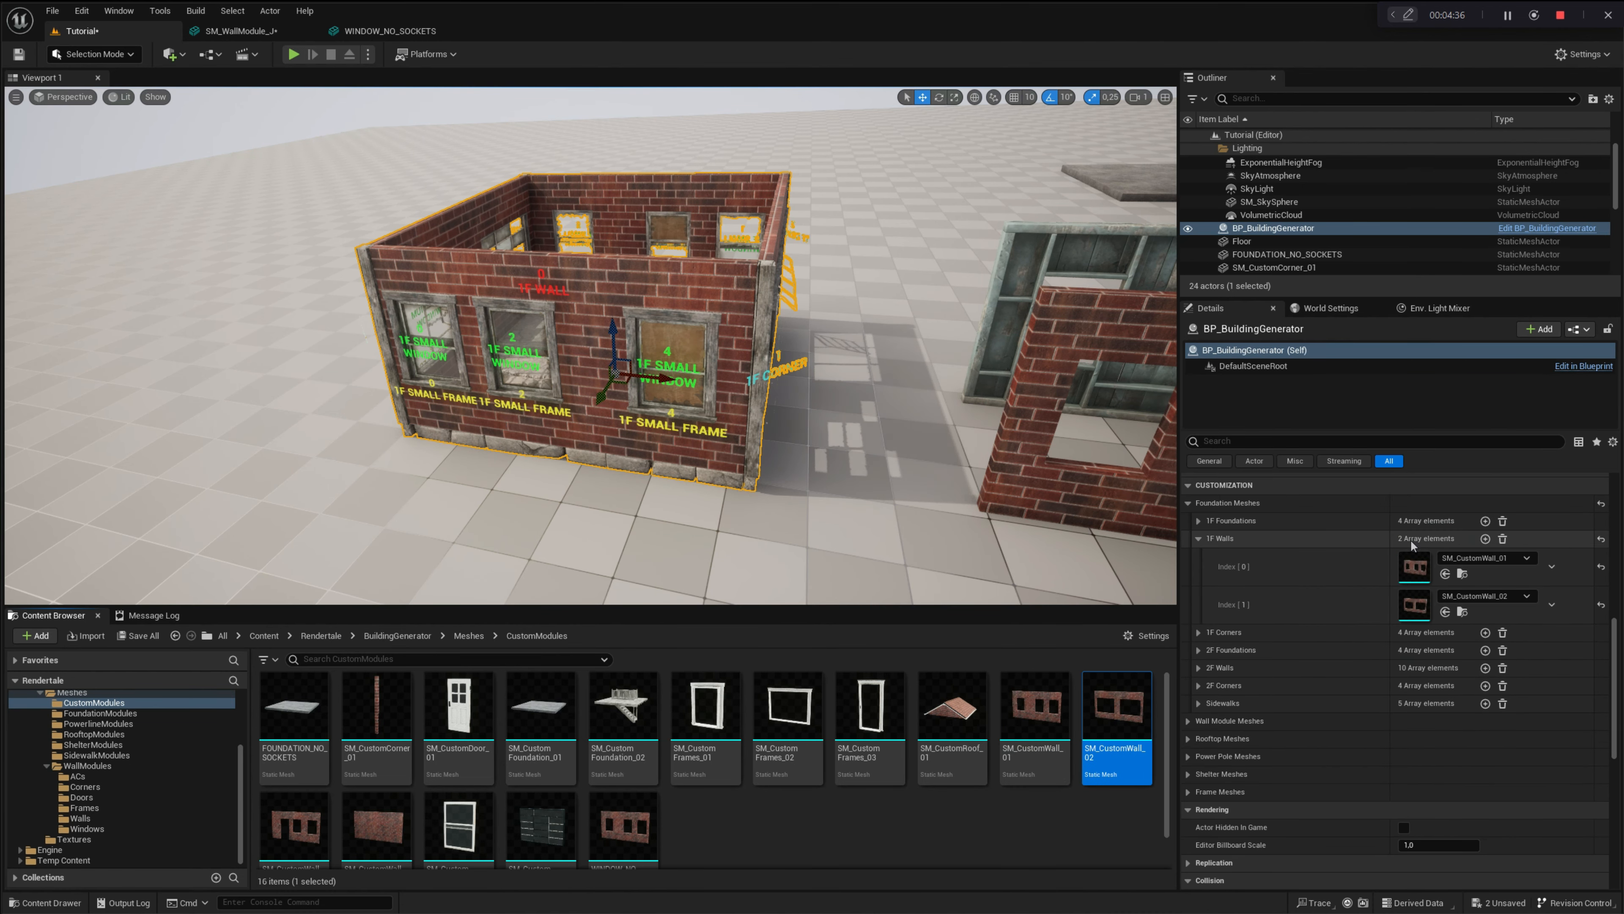
right_drag(666, 347, 687, 346)
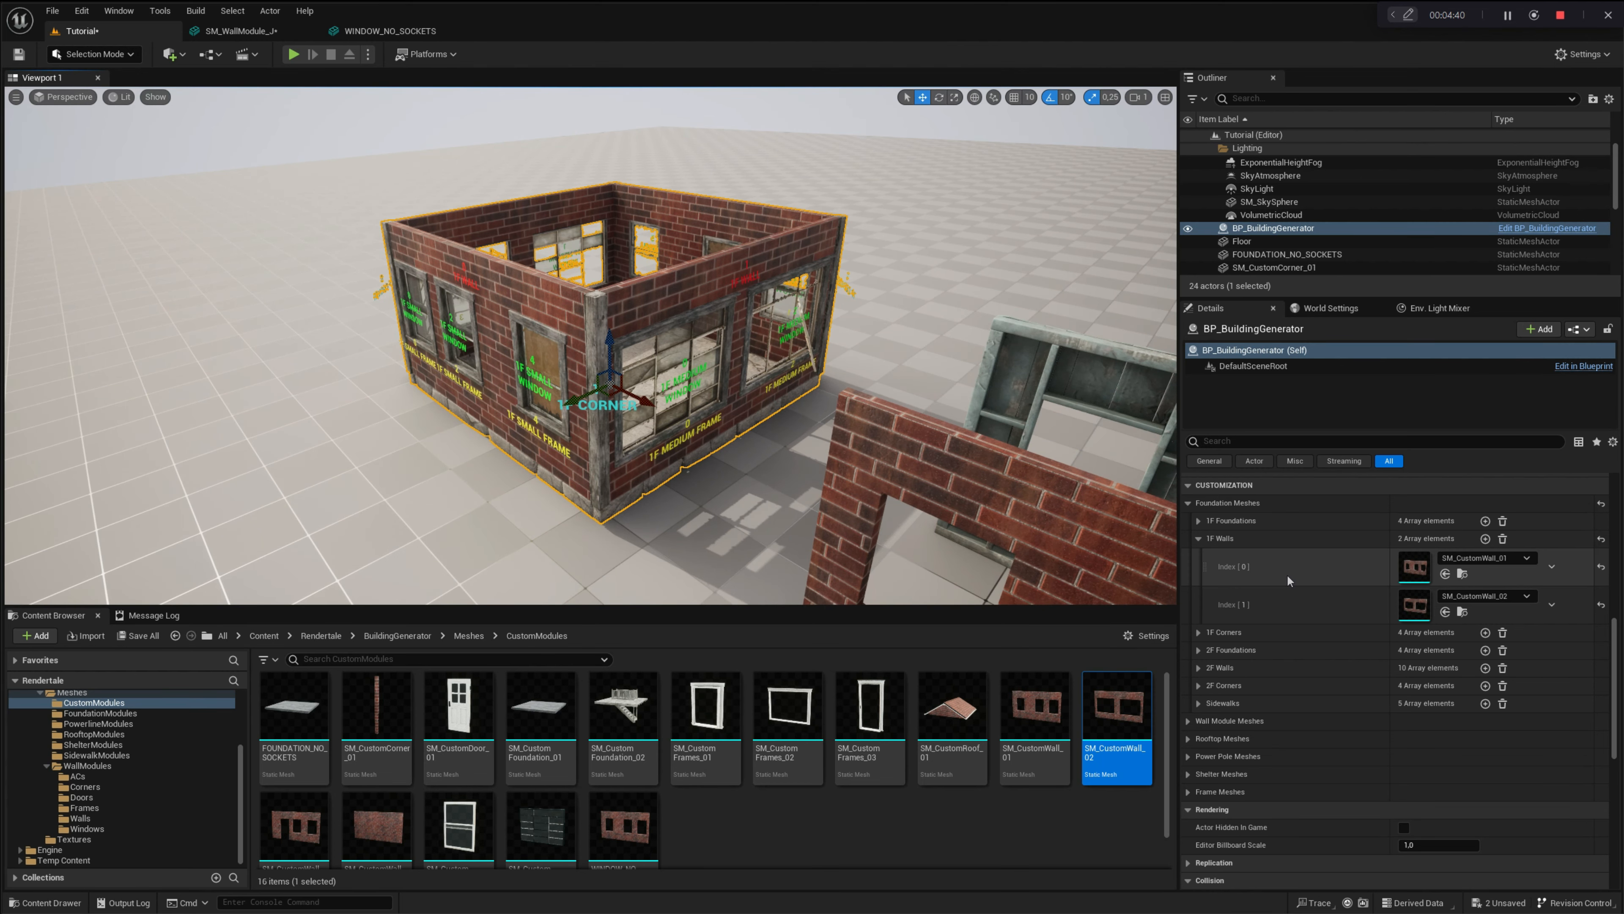
- Replace the mesh at index 1 of the 1F Walls array with SM_CustomWall_04 and view the building's sides
drag(380, 828, 1419, 613)
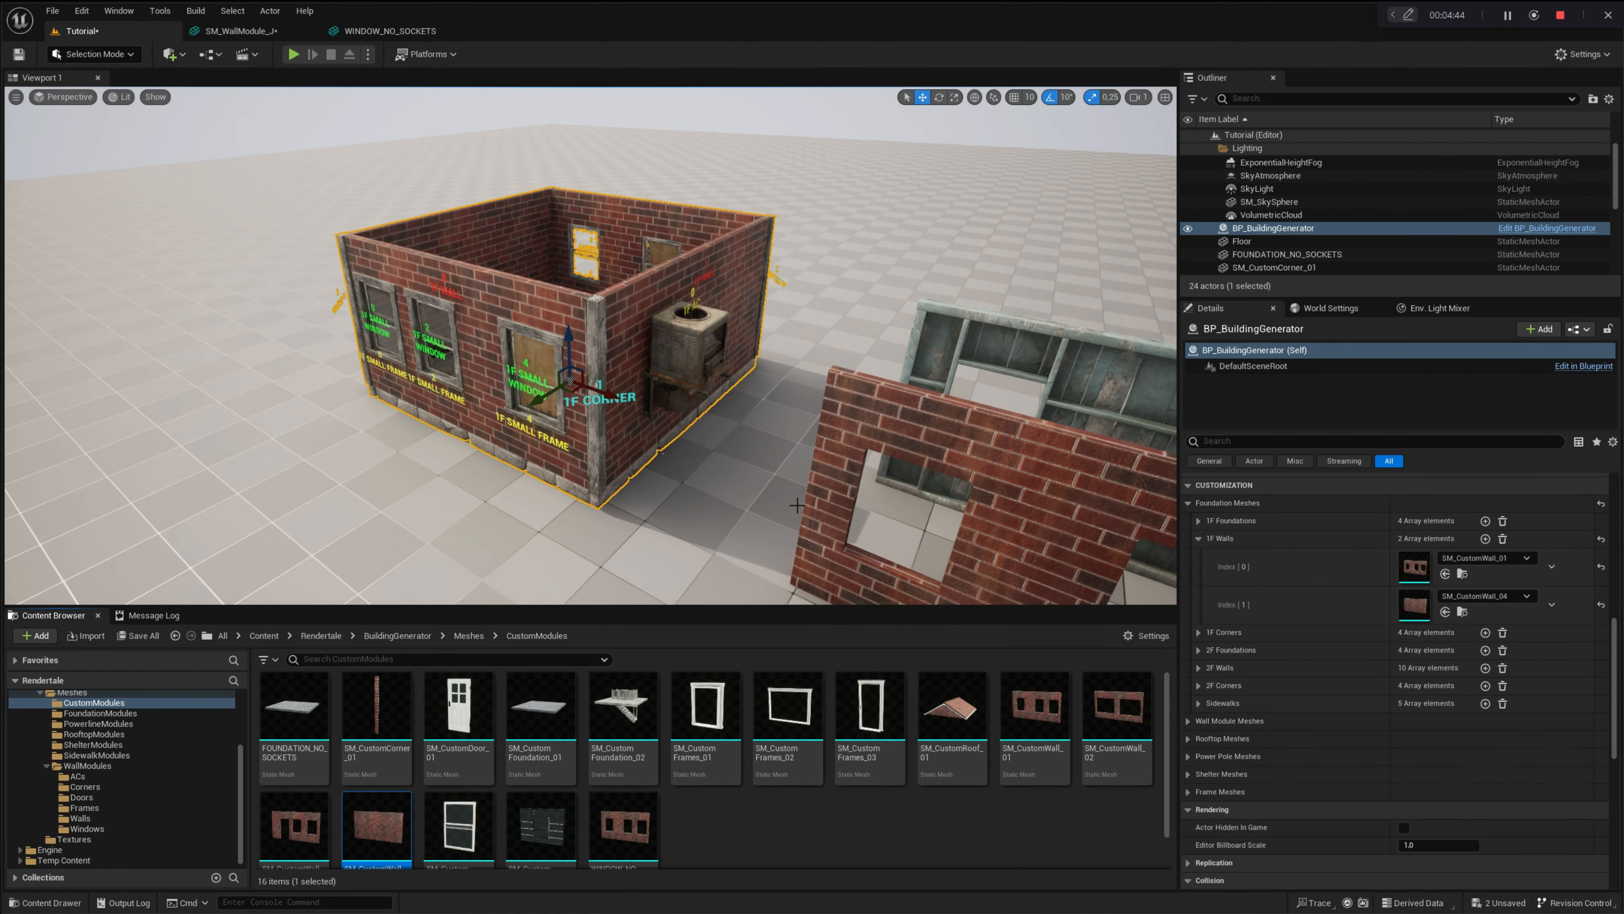
key(a)
right_drag(546, 367, 593, 367)
key(d)
key(s)
- Add SM_CustomWall_03 as index 2 and SM_CustomWall_02 as index 3 of the 1F Walls array, and view the building all around
click(1486, 539)
drag(294, 826, 1415, 642)
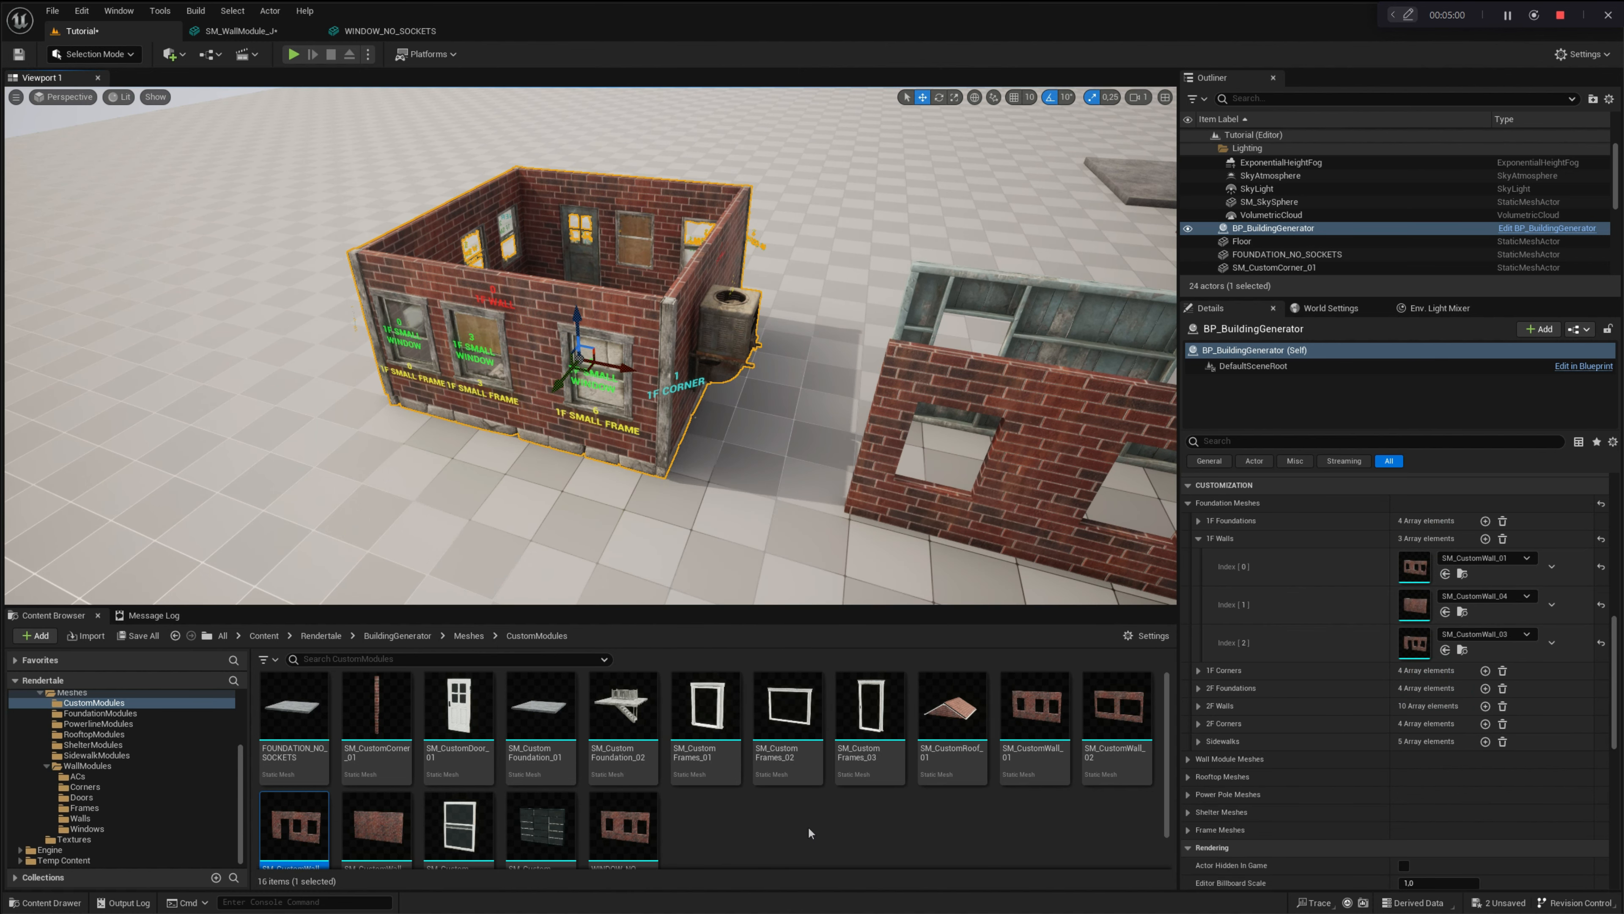
drag(1117, 710, 1415, 539)
alt+drag(463, 394, 252, 282)
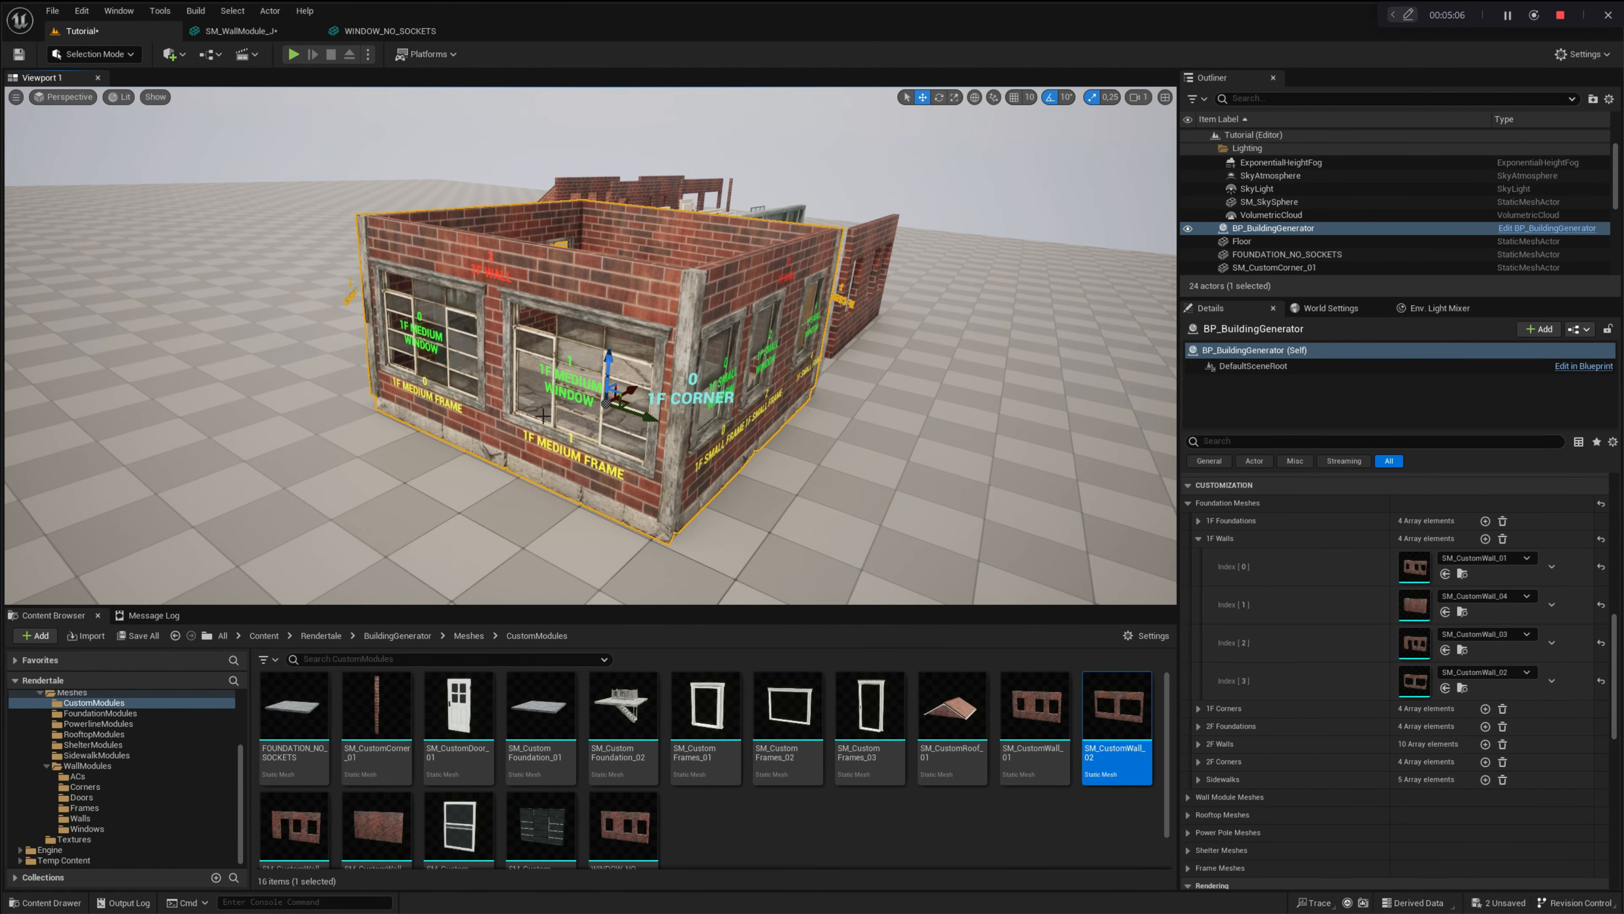
alt+drag(446, 414, 401, 441)
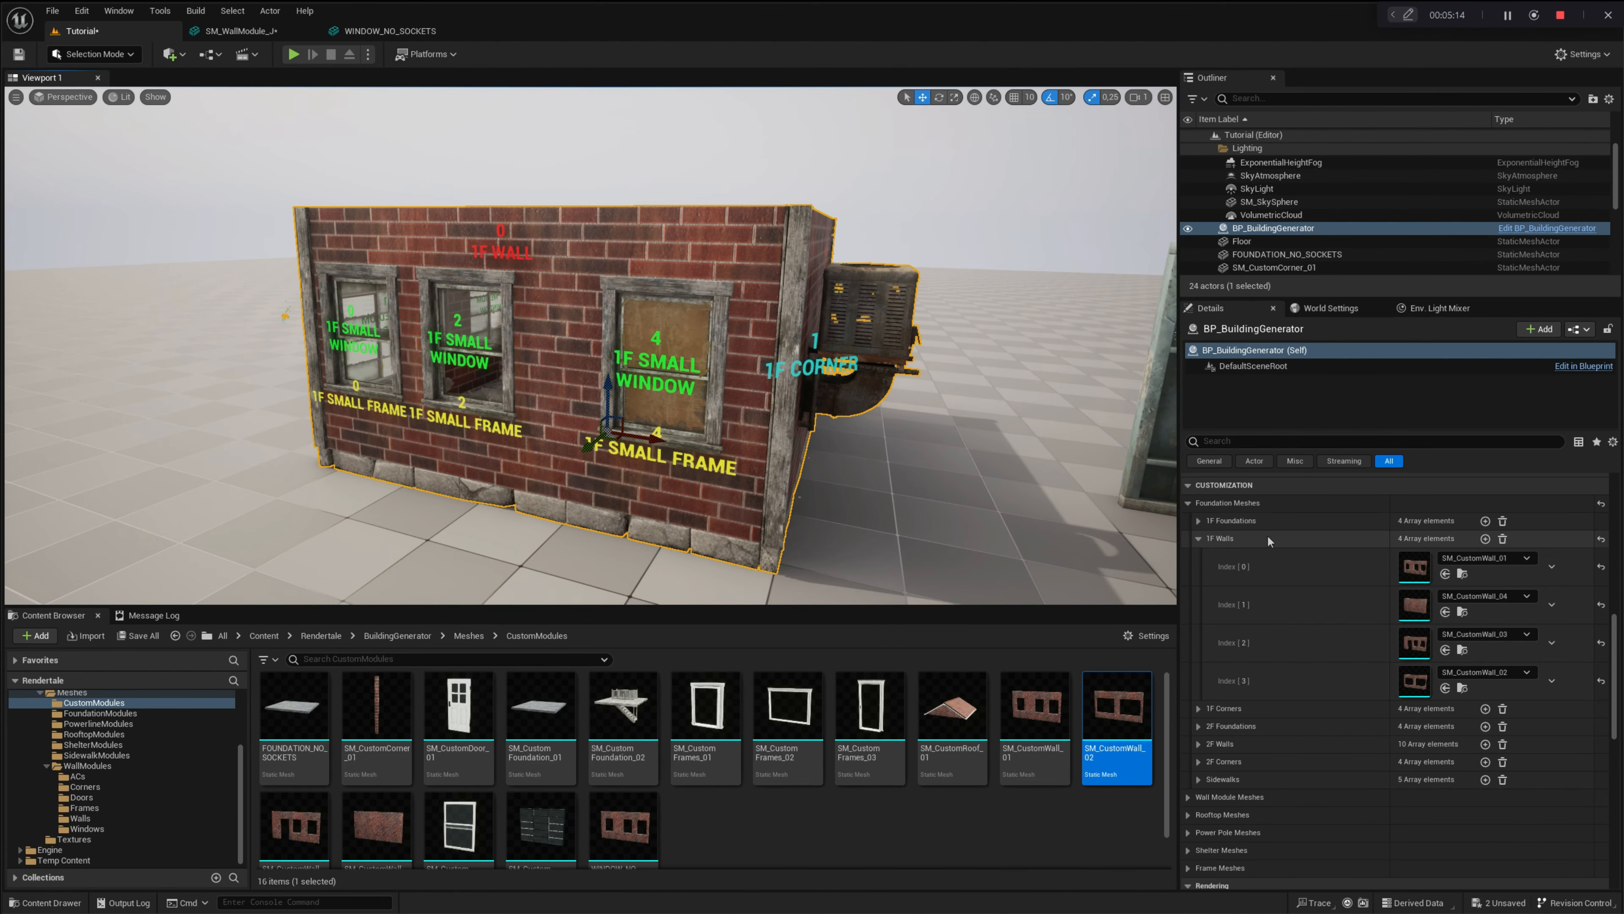
- Expand the 1F Corners array, place a copy of SM_CustomCorner_01 in the level beside the building, and reselect BP_BuildingGenerator
click(1198, 539)
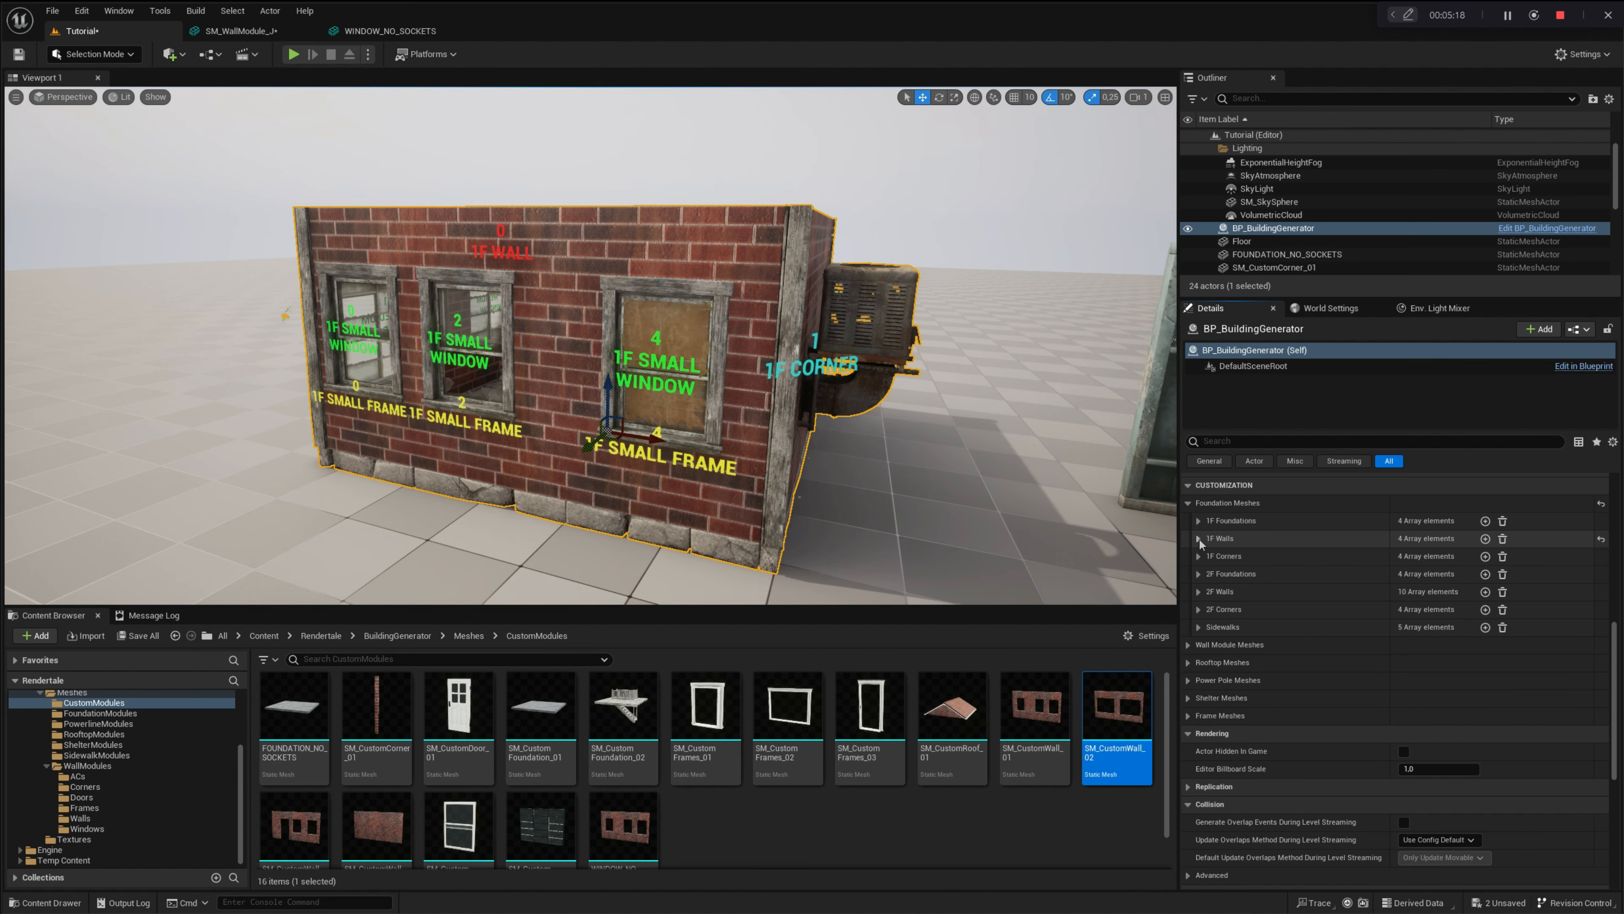
click(1198, 556)
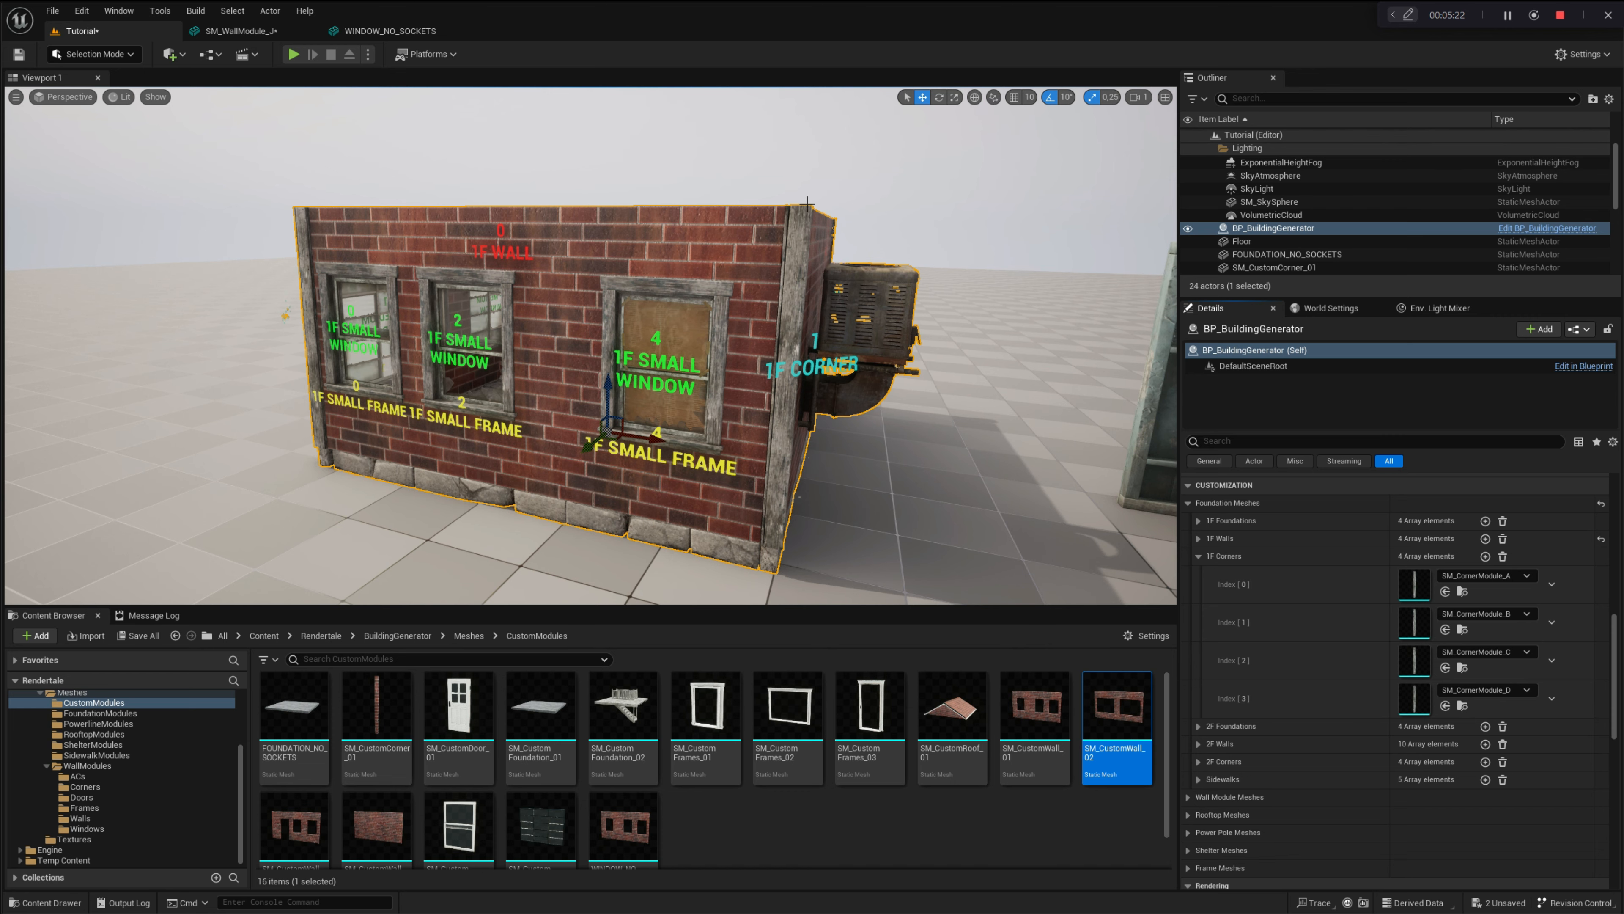
scroll(888, 470, down, 1)
right_drag(881, 486, 870, 550)
drag(378, 711, 890, 500)
right_drag(890, 501, 889, 442)
click(711, 262)
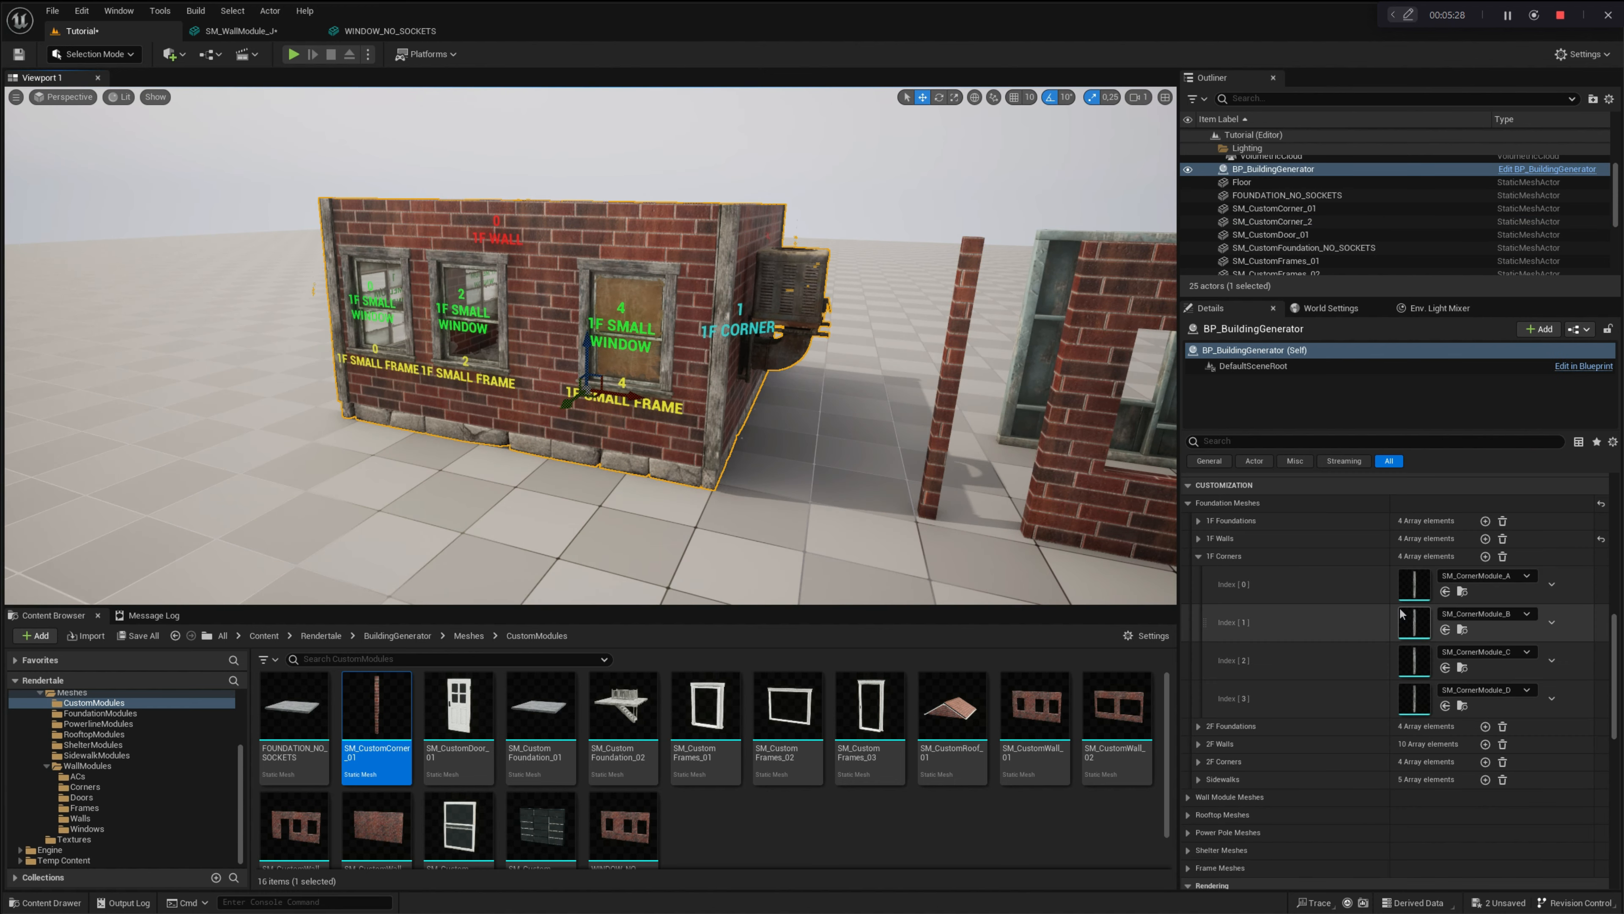
- Empty the 1F Corners array, add SM_CustomCorner_01 as its only entry, and inspect the building's corners from above
click(1503, 557)
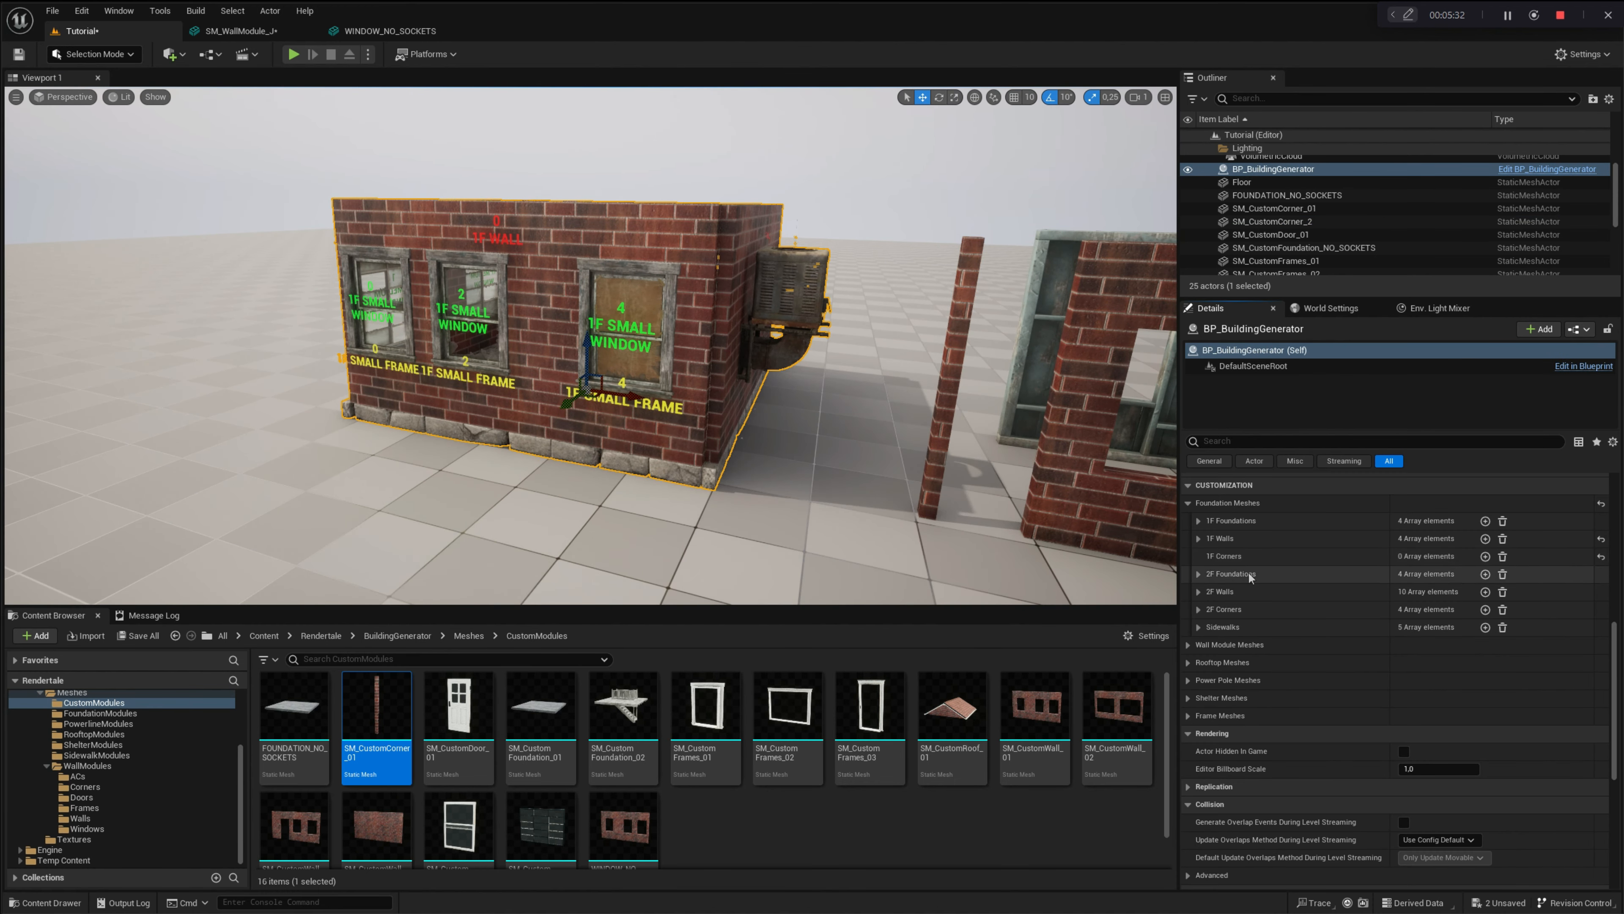
mouse_move(378, 697)
drag(379, 697, 1423, 557)
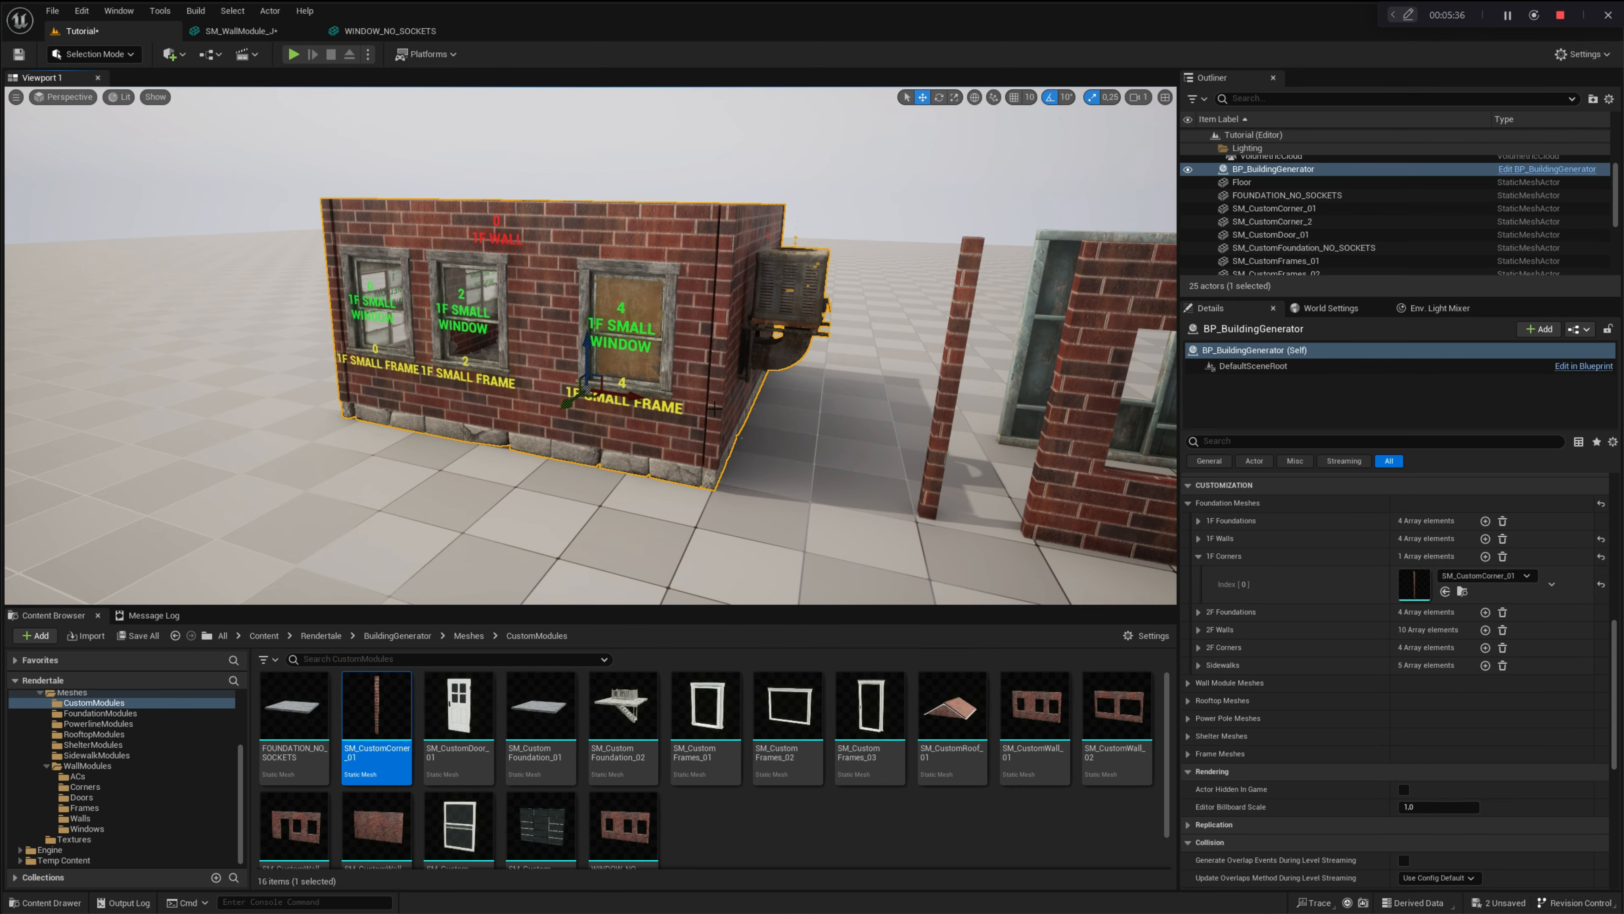
alt+drag(514, 500, 514, 499)
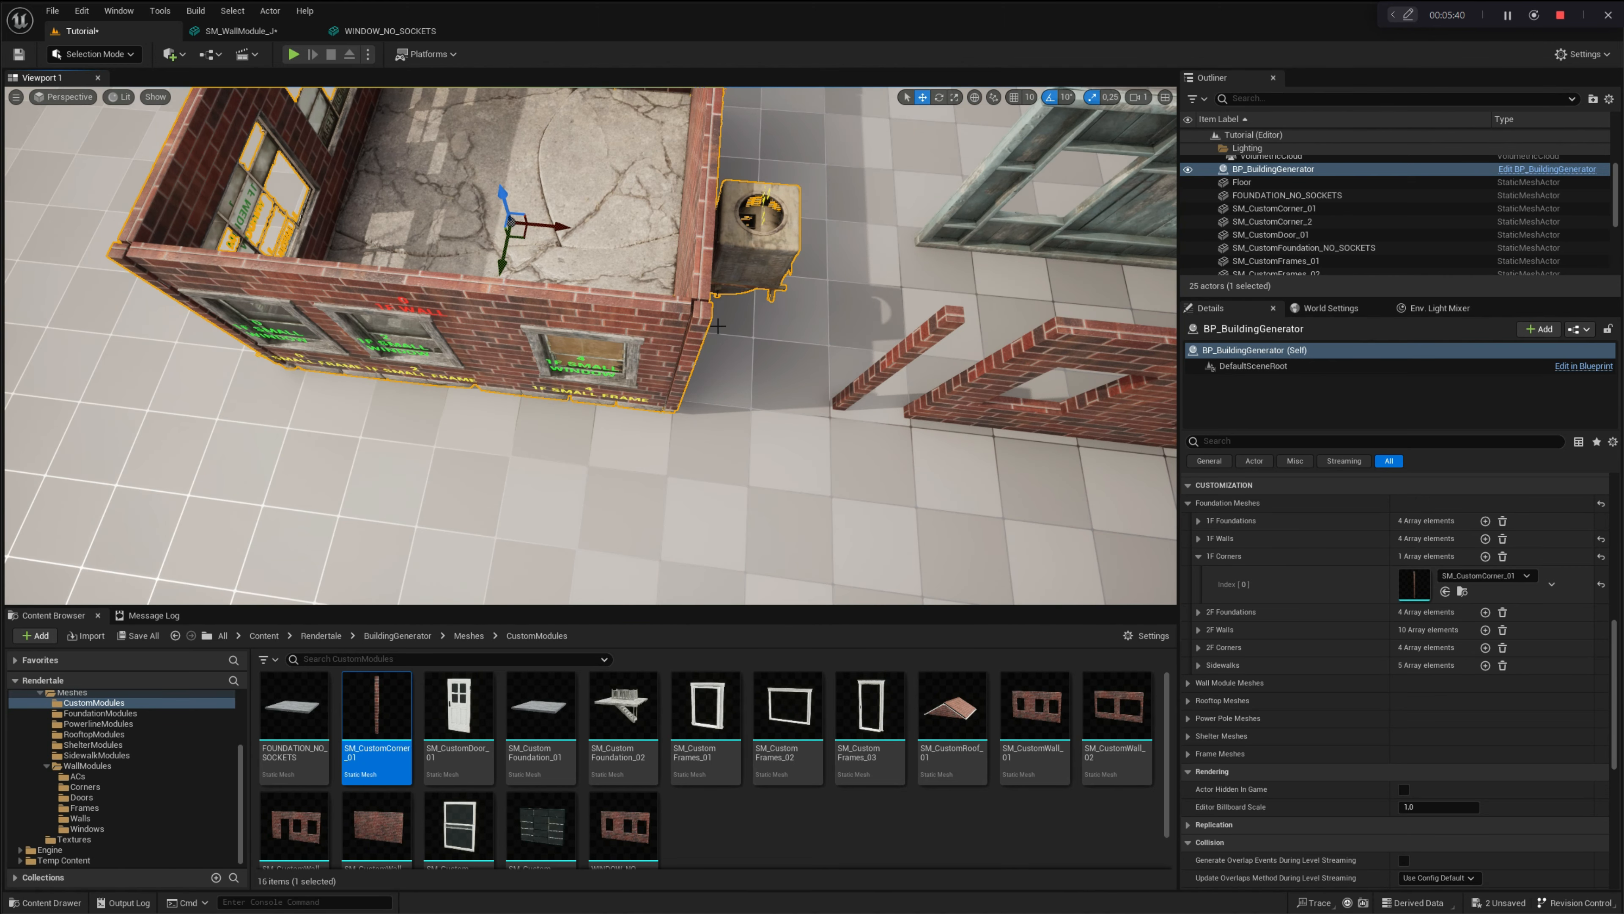
right_drag(198, 369, 298, 402)
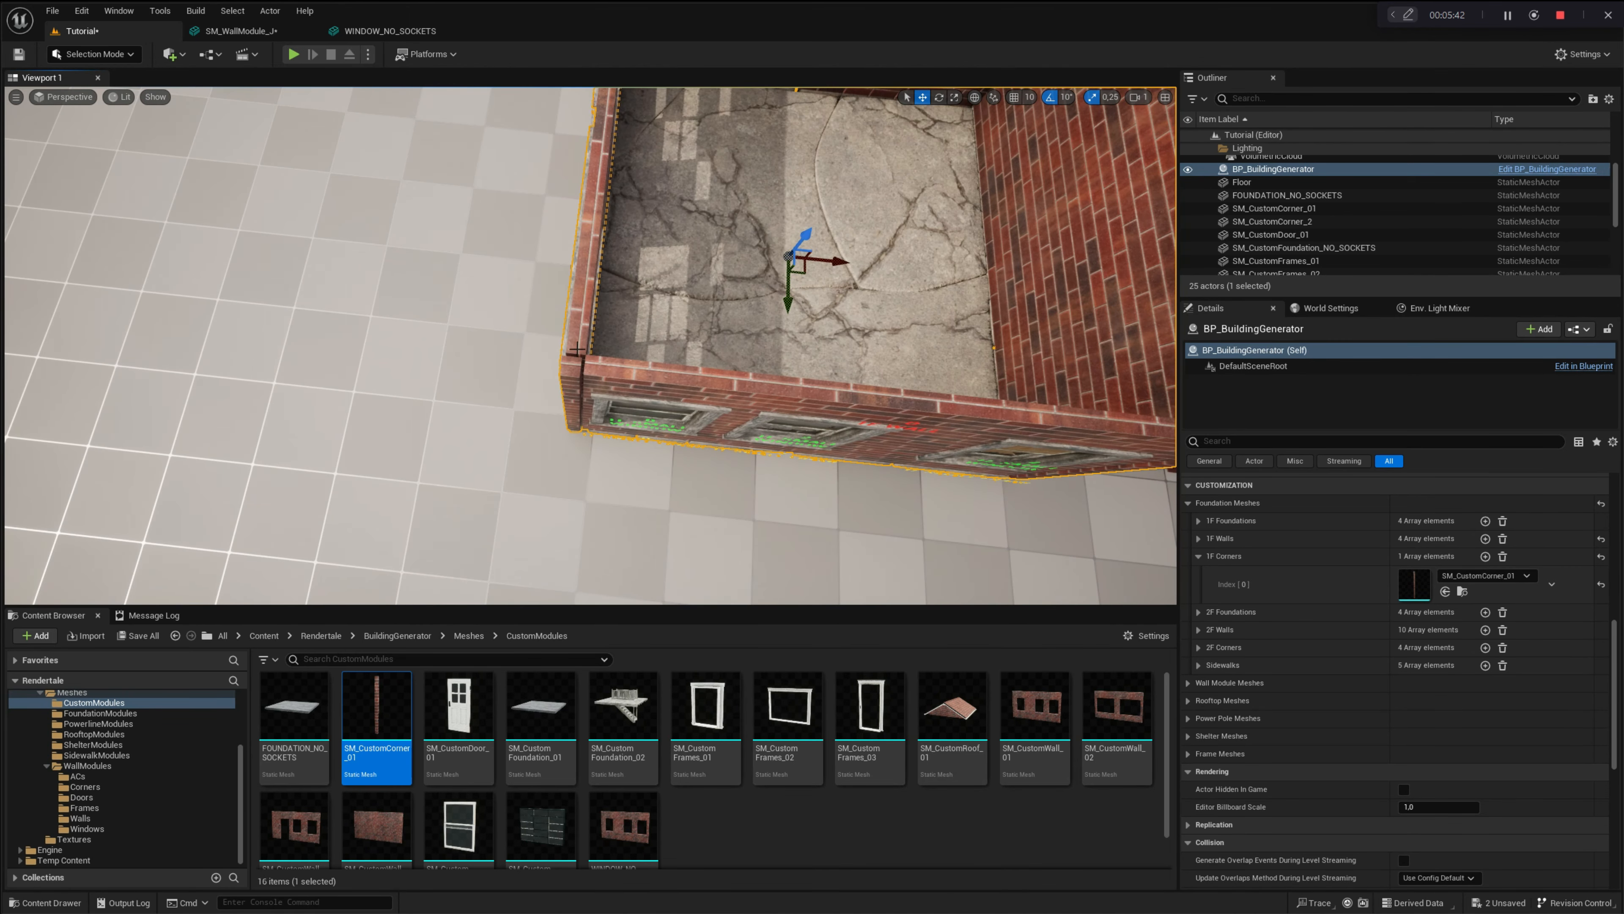
right_drag(610, 362, 629, 376)
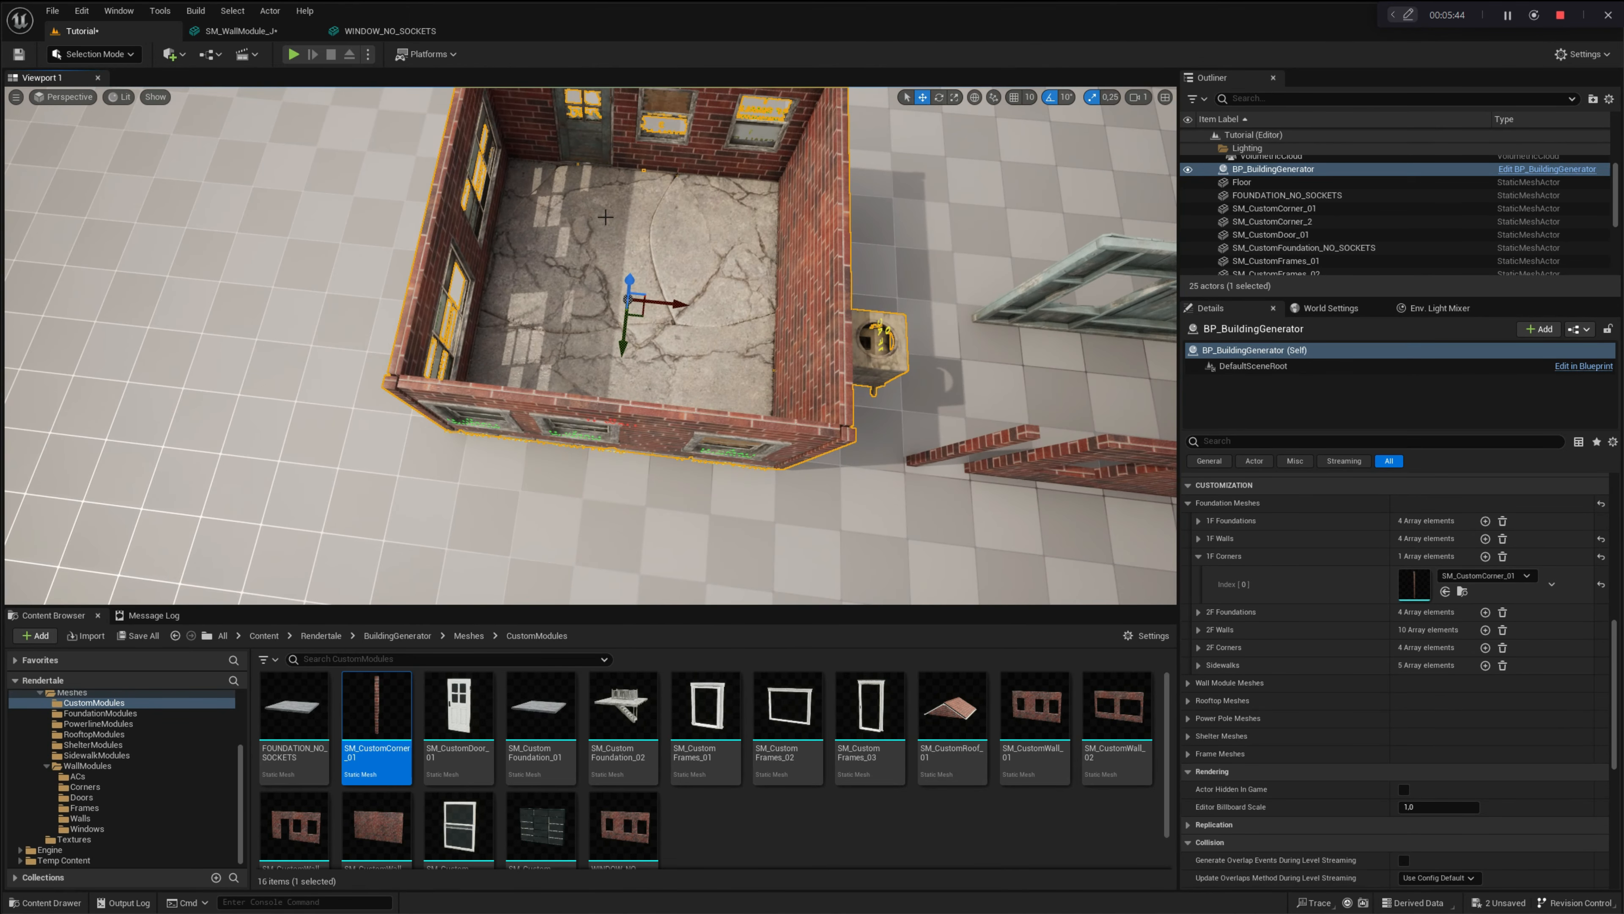
right_drag(672, 305, 665, 250)
- Locate the SM_1F_FoundationModule_A mesh used at index 0 of 1F Foundations and place a copy of it beside the building
click(1199, 556)
click(1199, 522)
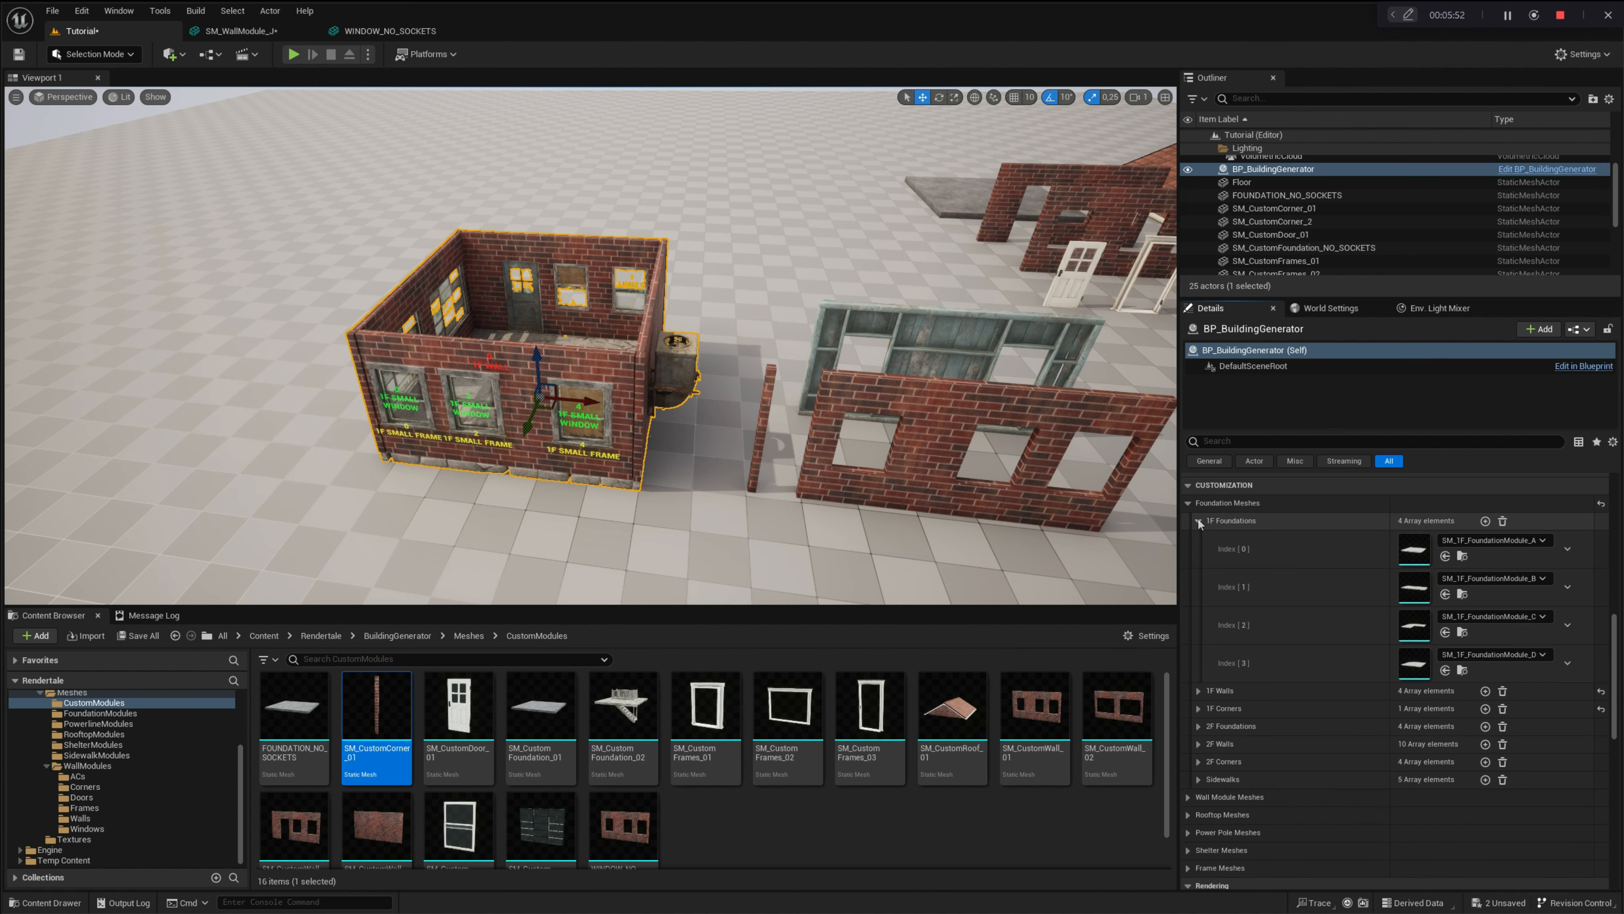
click(1464, 557)
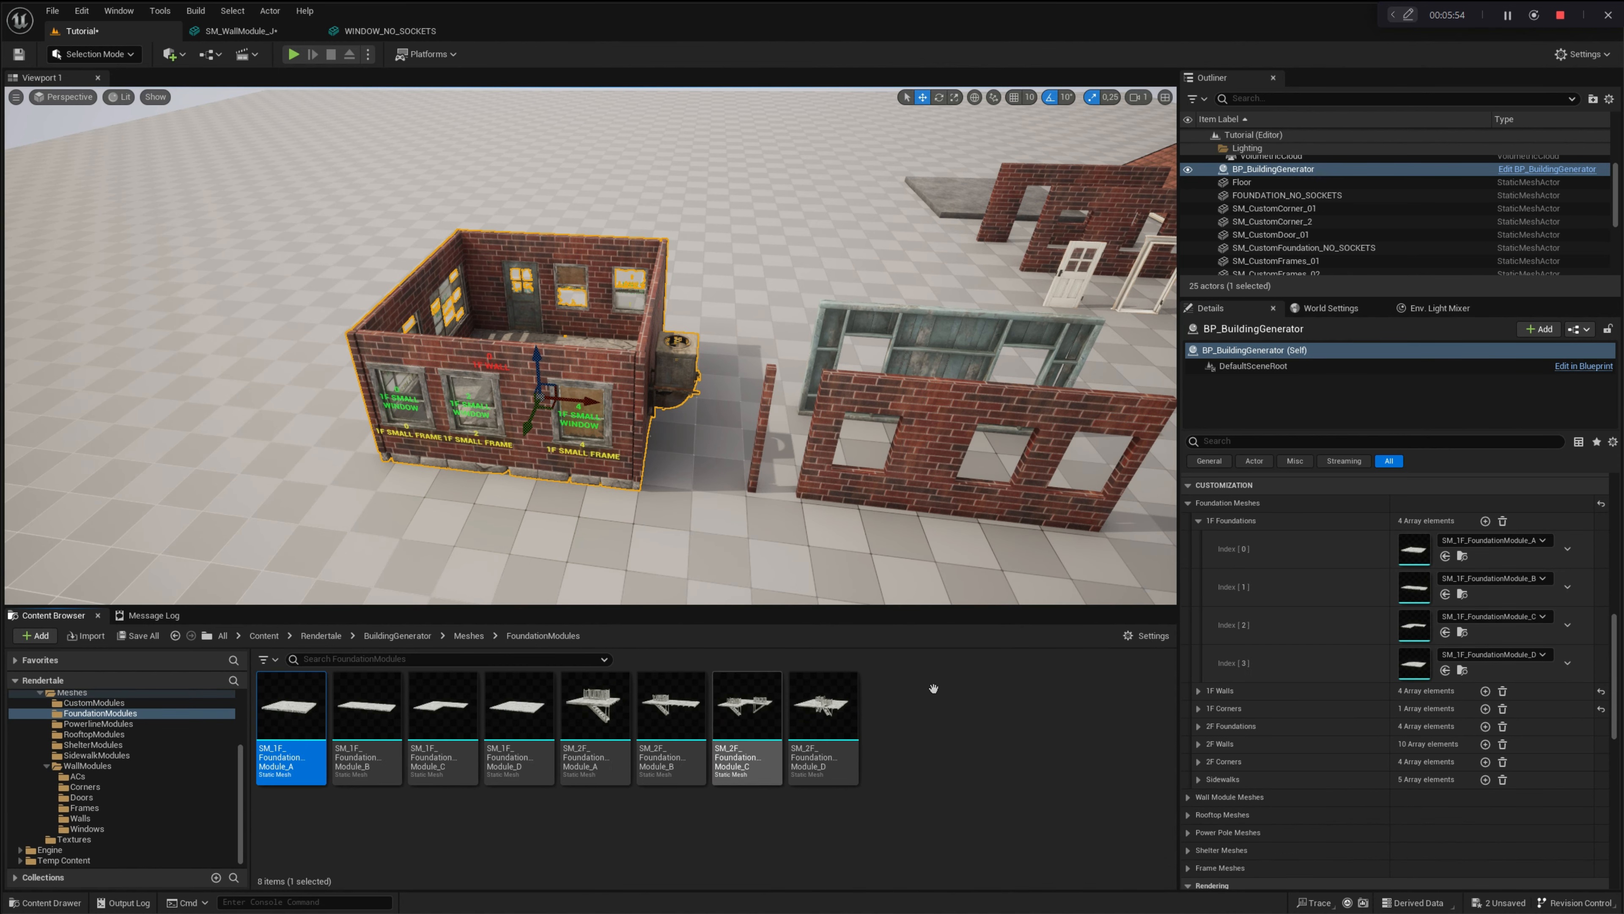
drag(275, 704, 221, 368)
key(f)
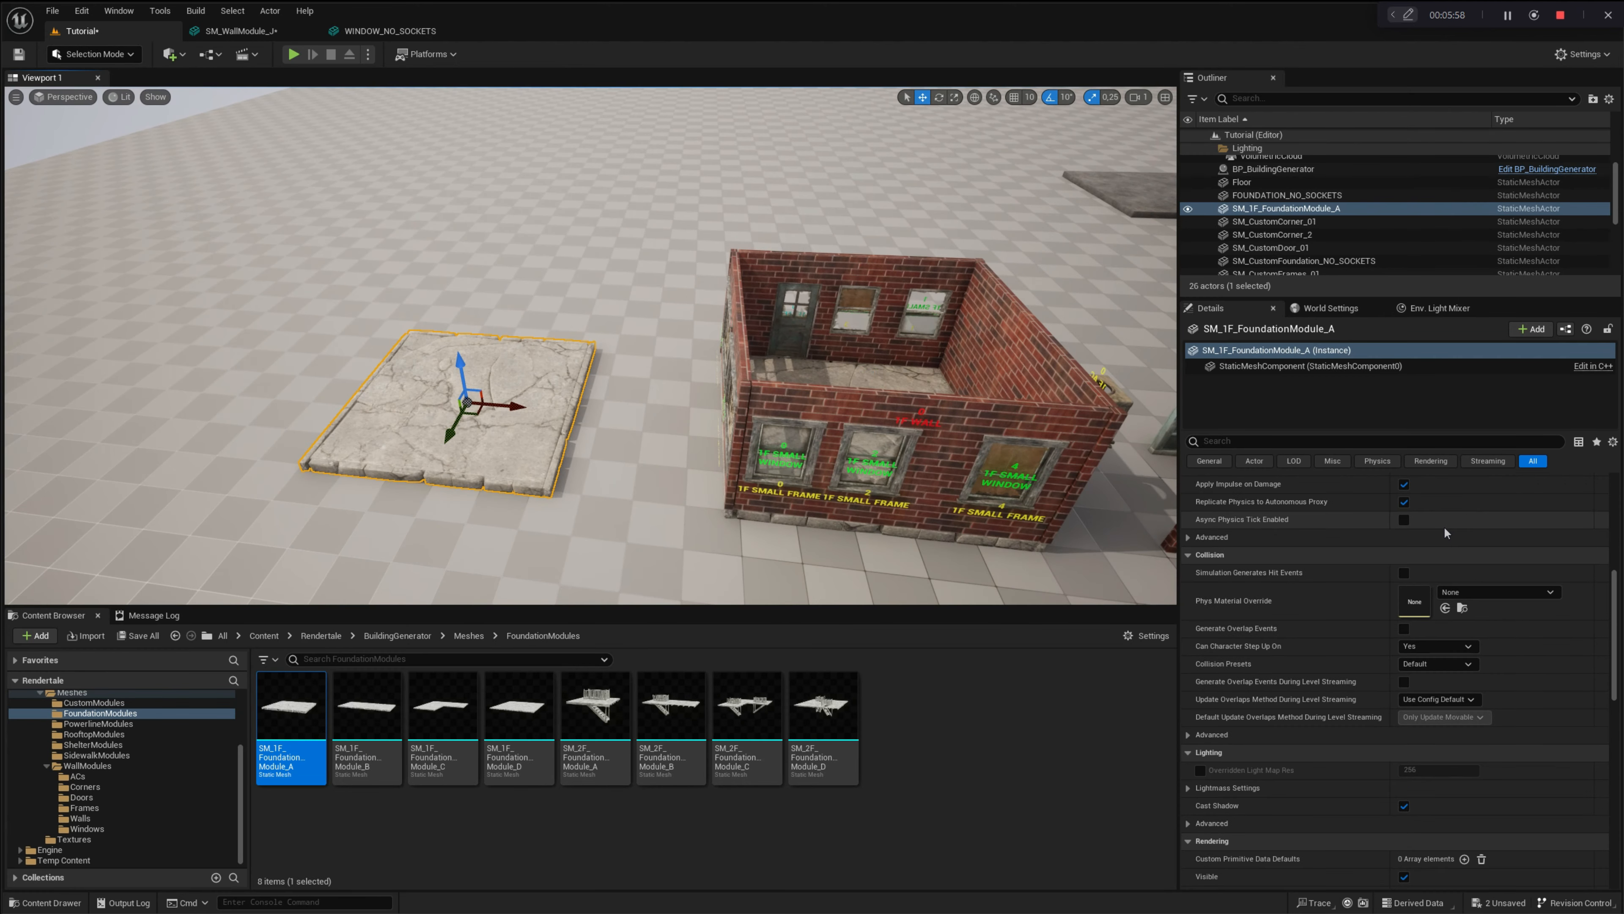
- Open the placed foundation's static mesh and examine the location and rotation of sockets Corner_1, Corner_2 and Corner_3
scroll(1397, 579, up, 5)
scroll(1397, 579, up, 5)
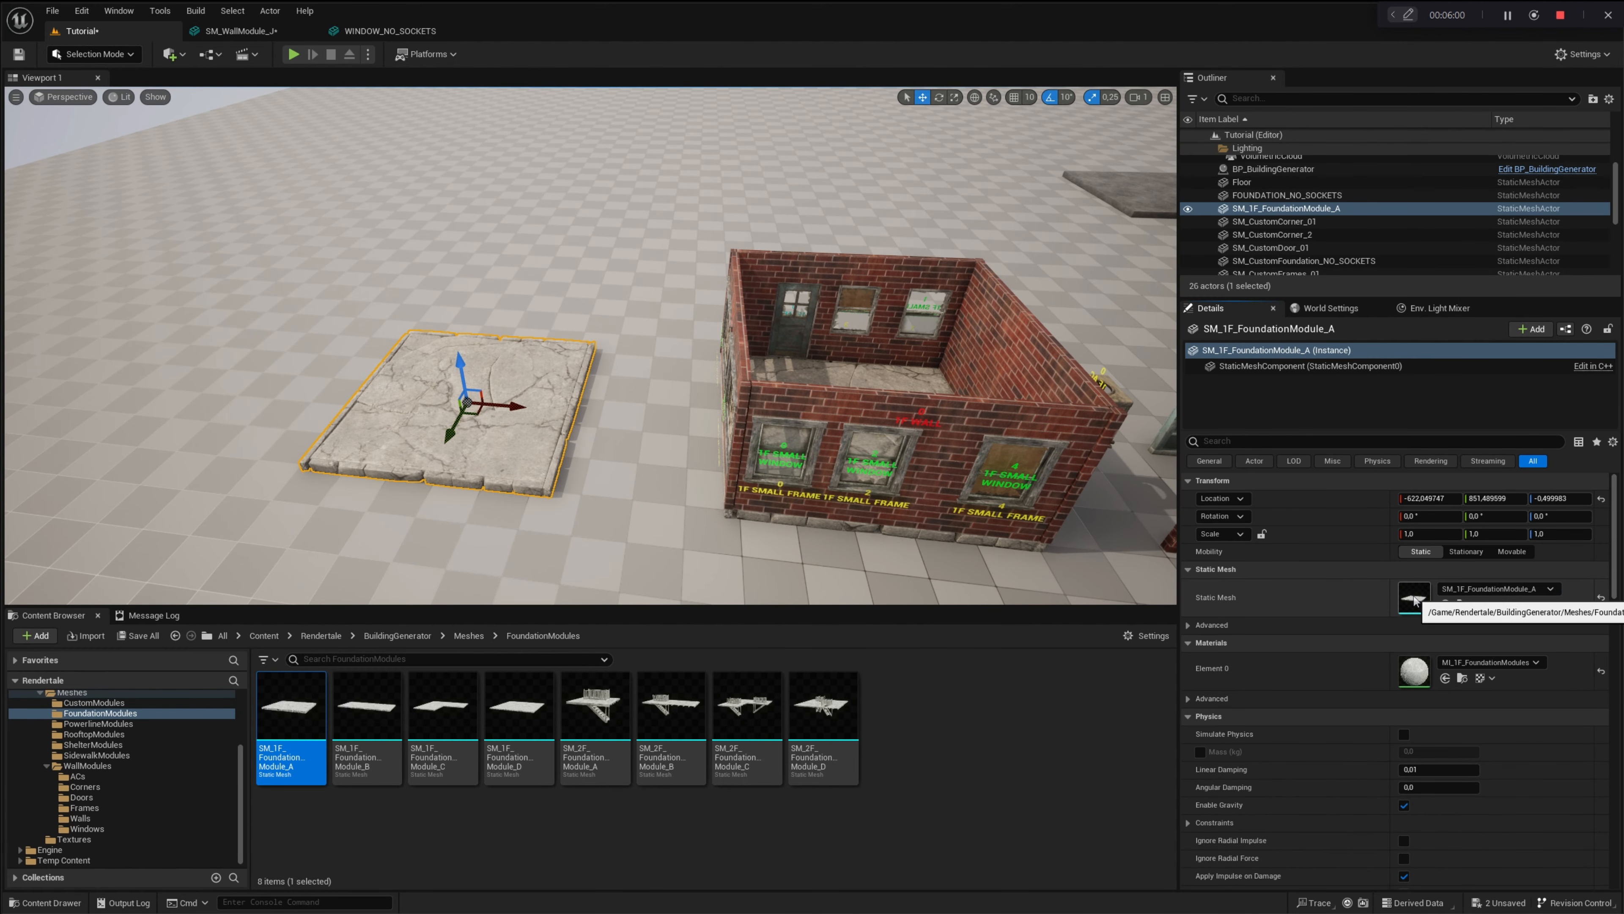
double_click(1415, 600)
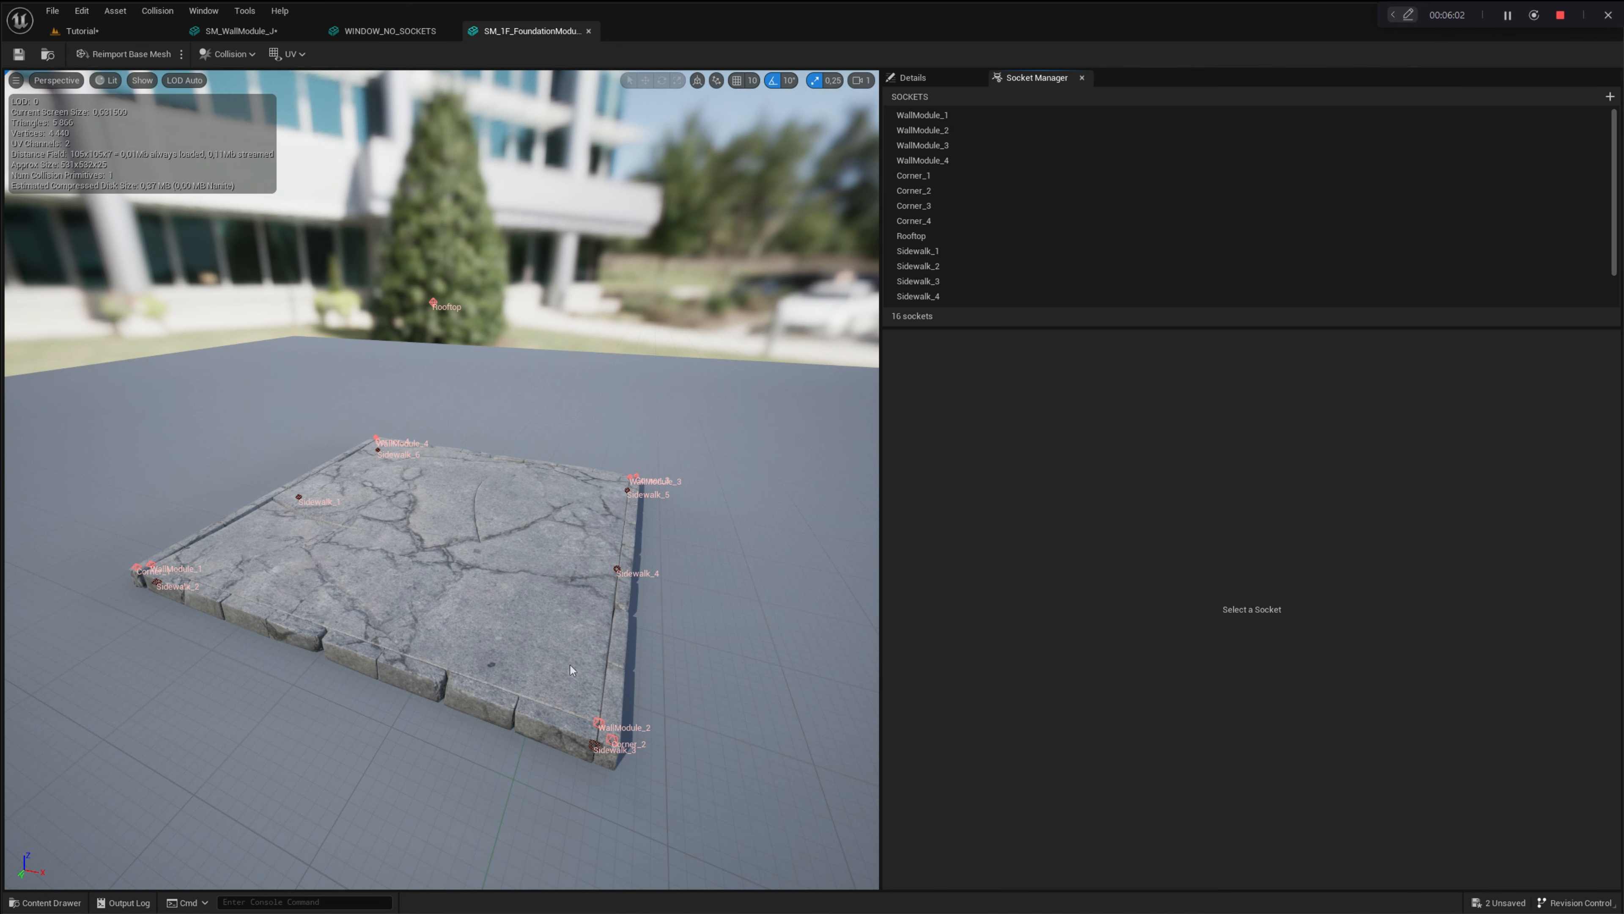
click(923, 178)
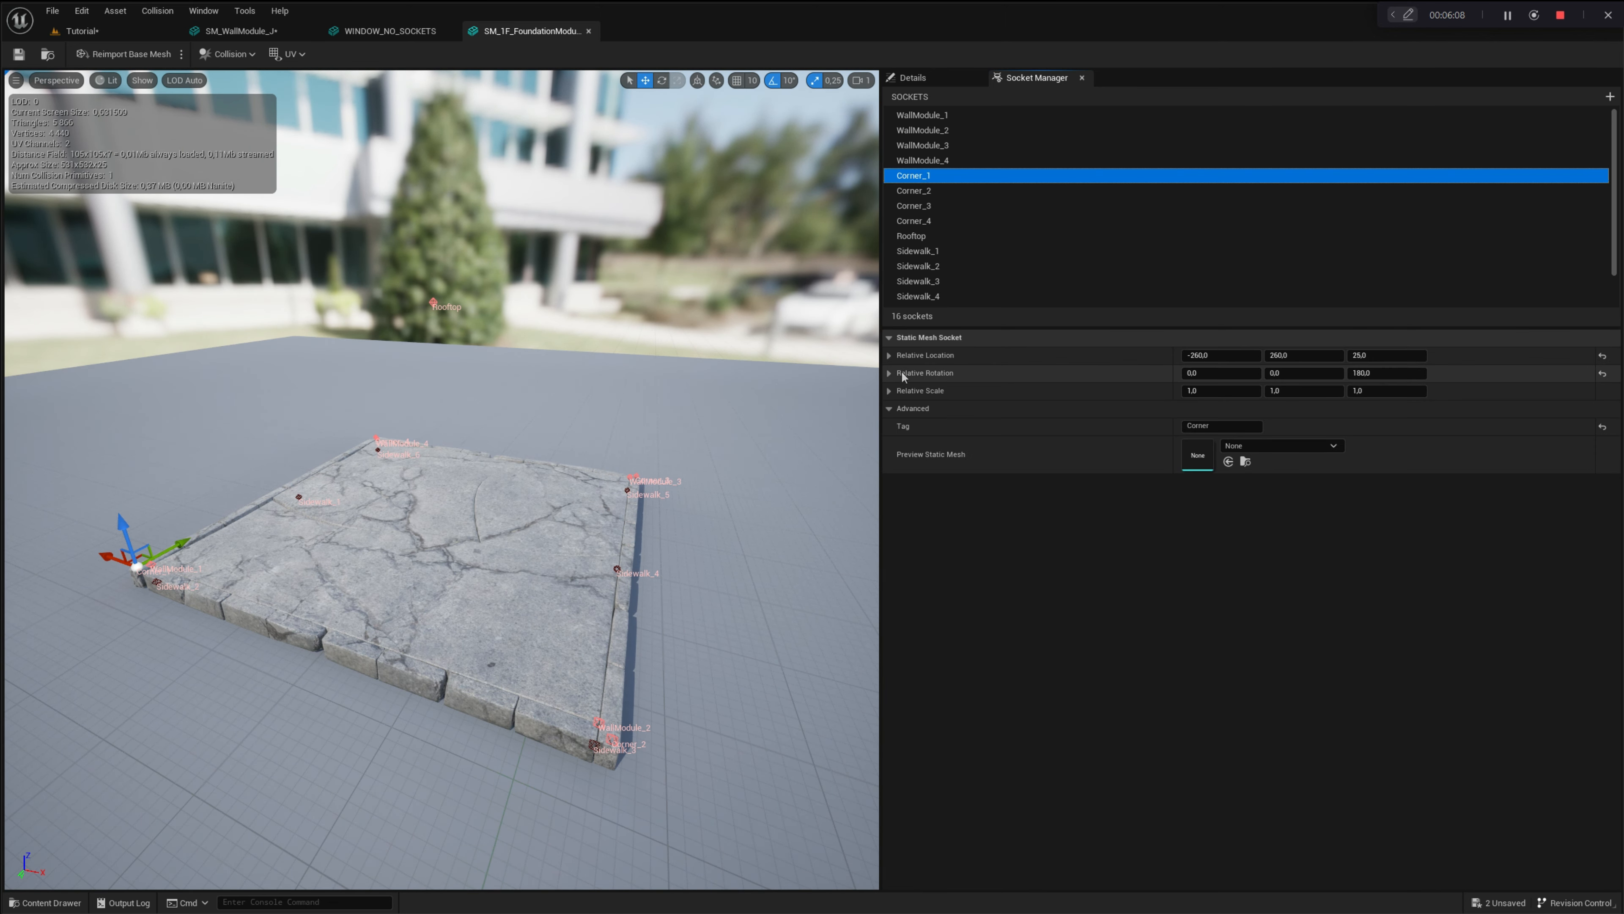
click(914, 191)
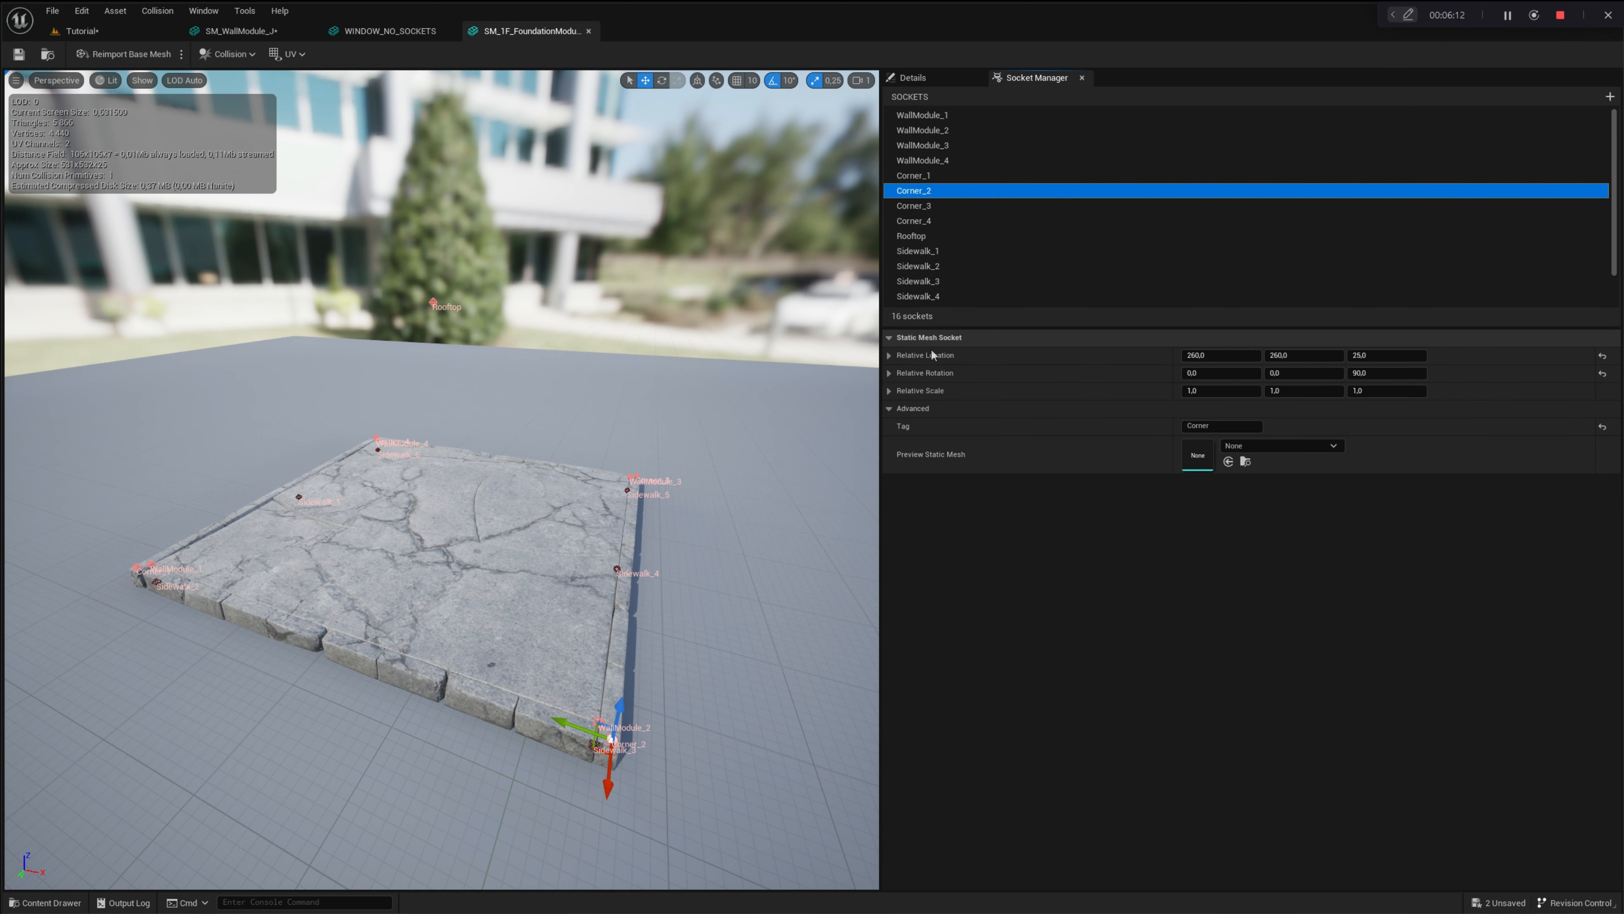
click(916, 205)
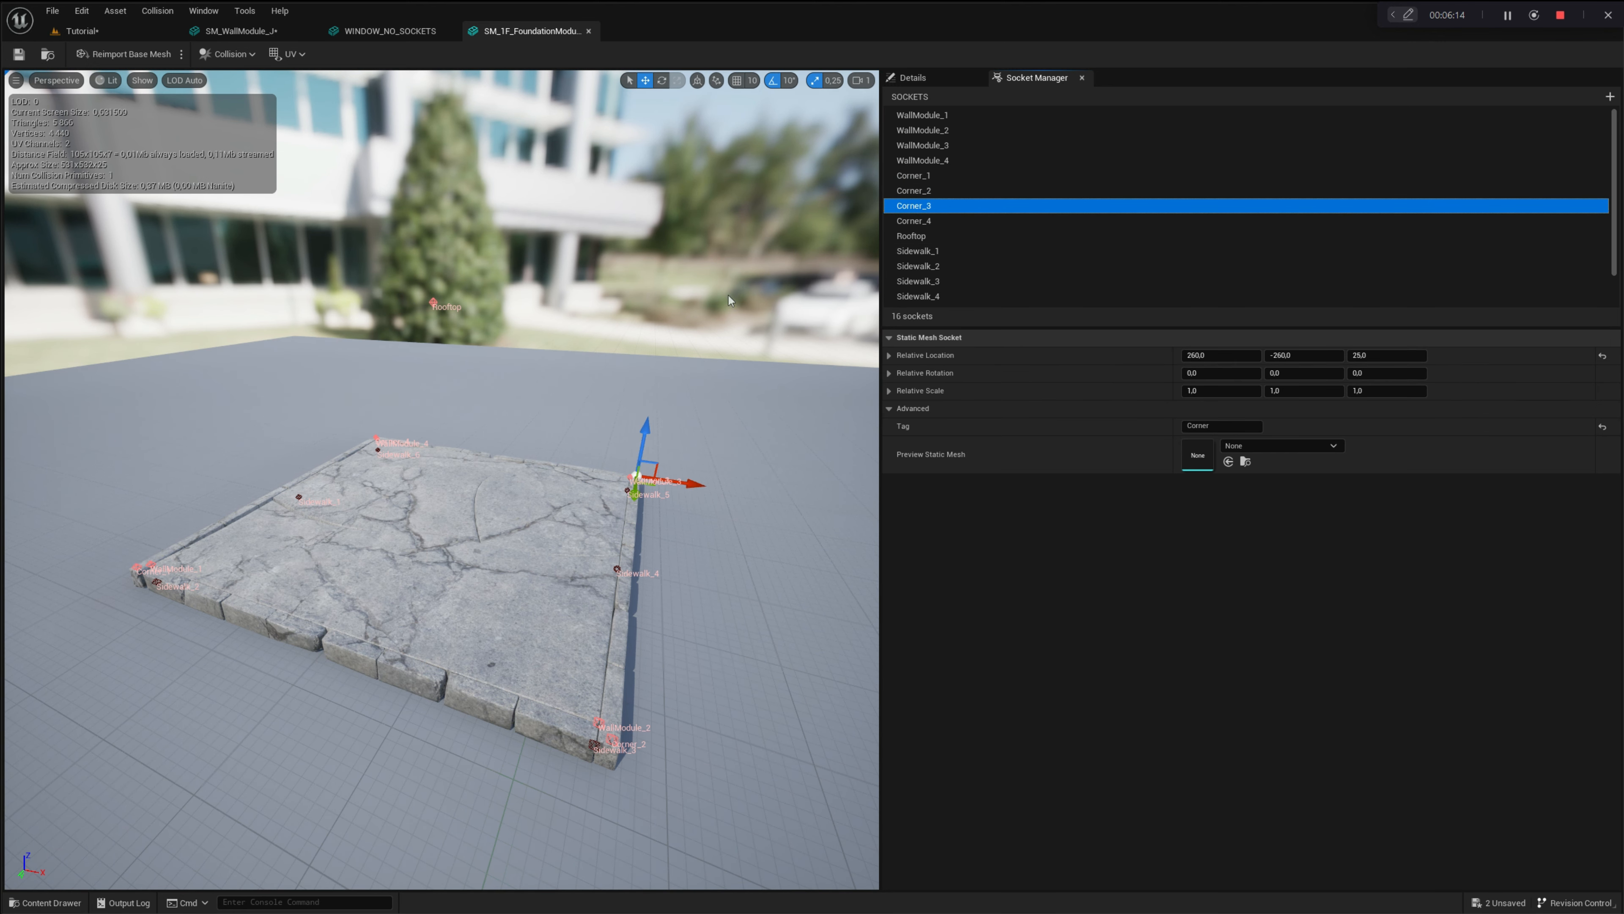
- Return to the Tutorial level, assign SM_CustomFoundation_01 to index 0 of the building's 1F Foundations array, and view the building's base
click(106, 32)
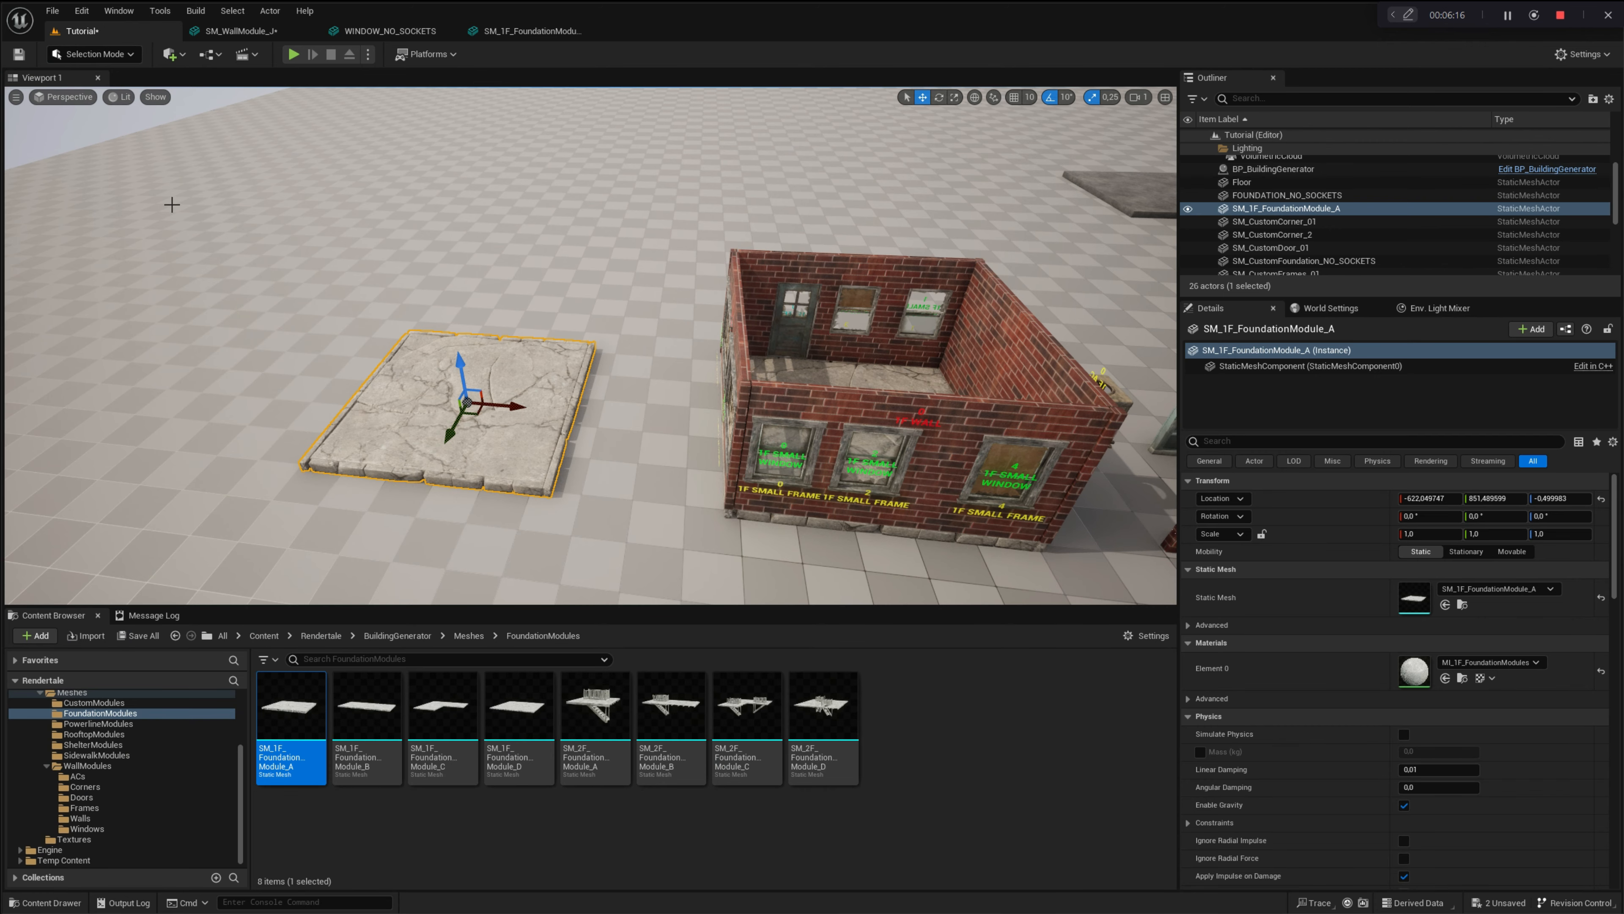
right_drag(473, 421, 500, 436)
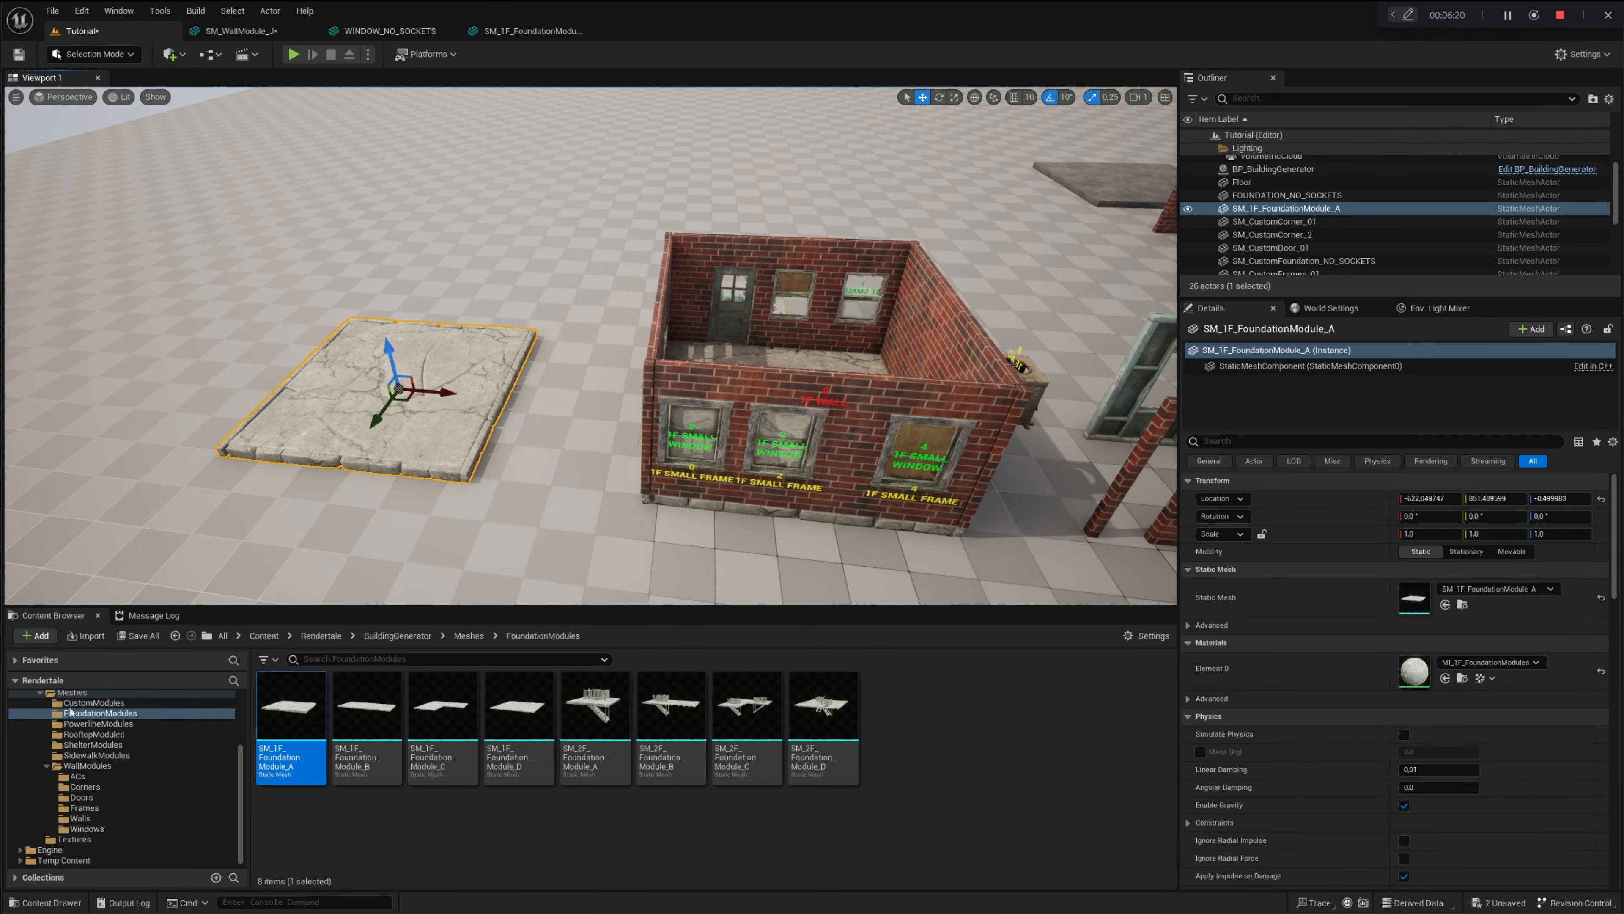
click(93, 702)
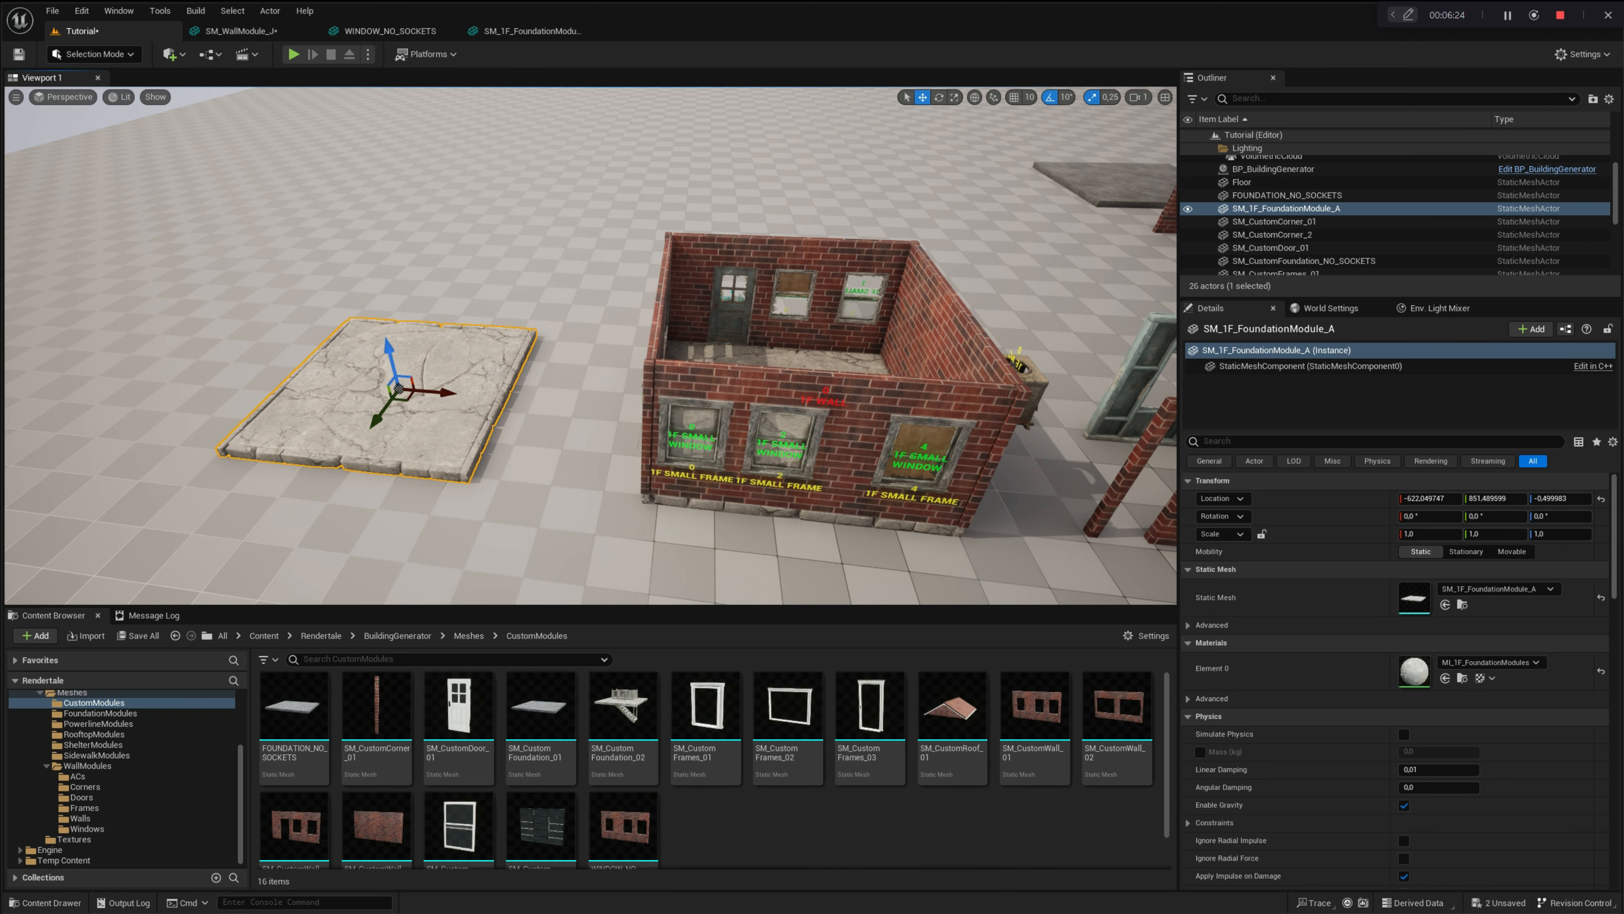
click(947, 390)
scroll(1329, 723, down, 10)
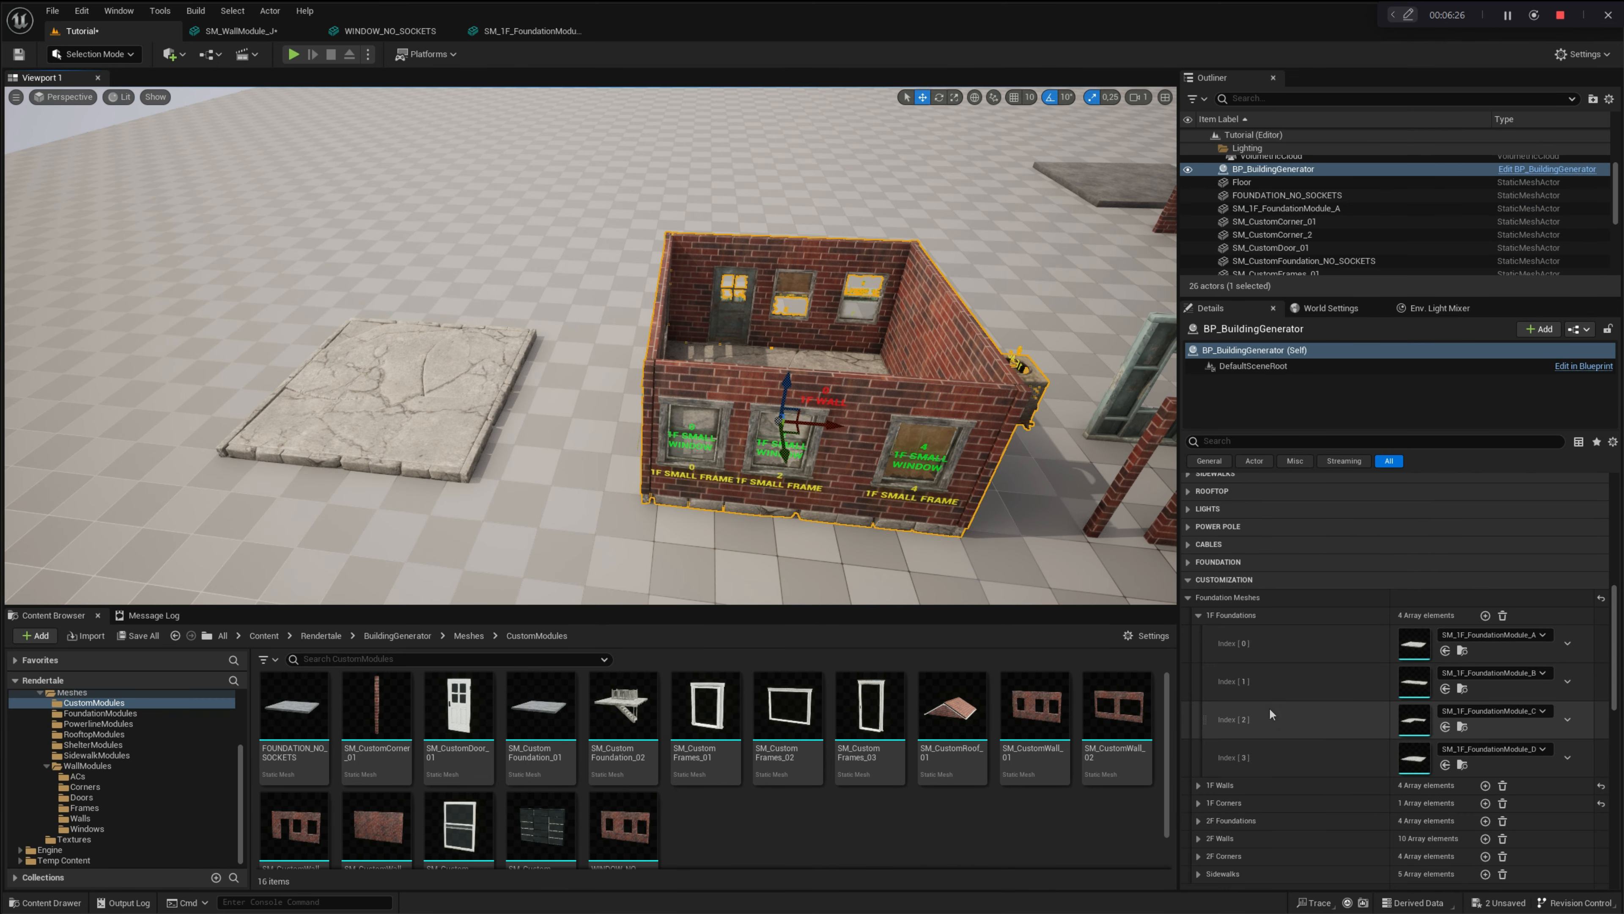
drag(540, 710, 1401, 651)
right_drag(749, 404, 638, 331)
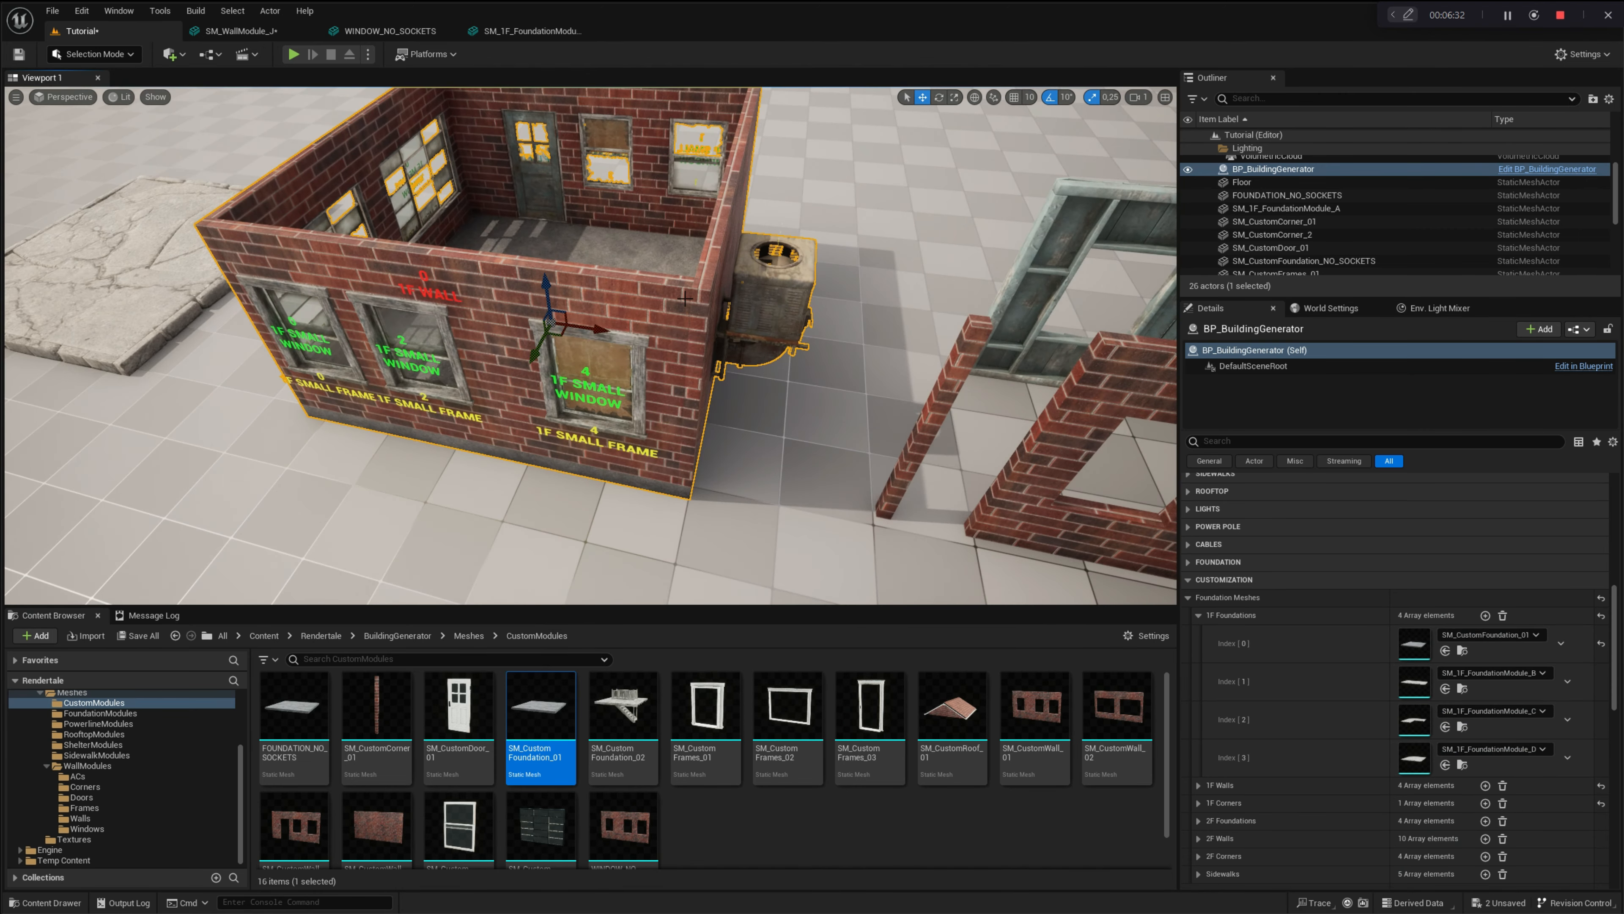
right_drag(609, 411, 362, 372)
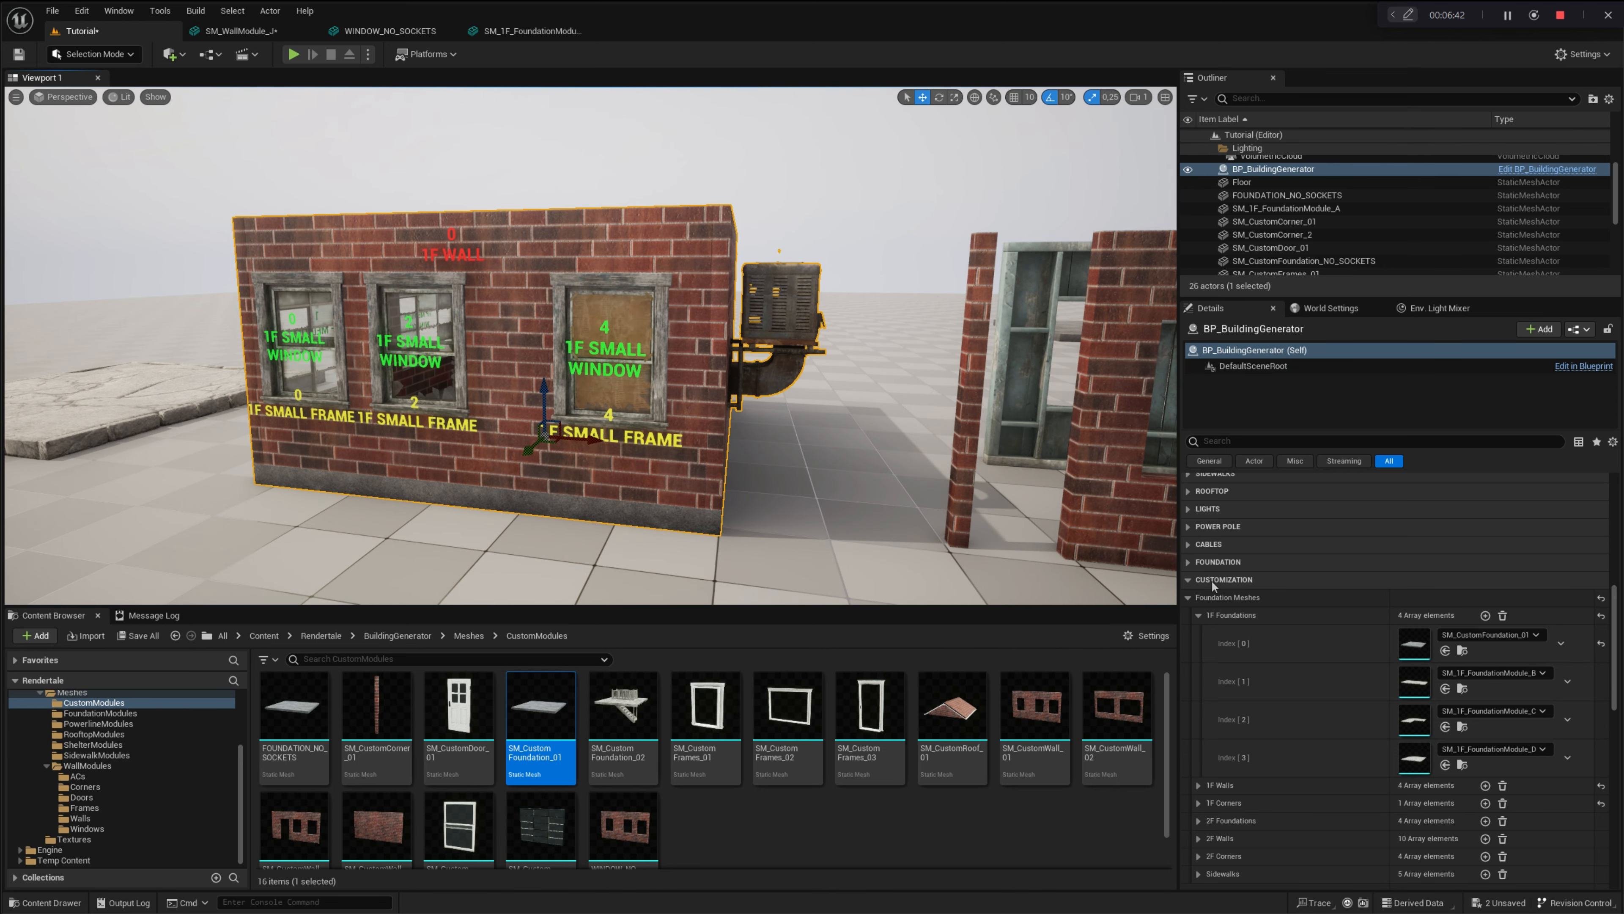
click(1199, 615)
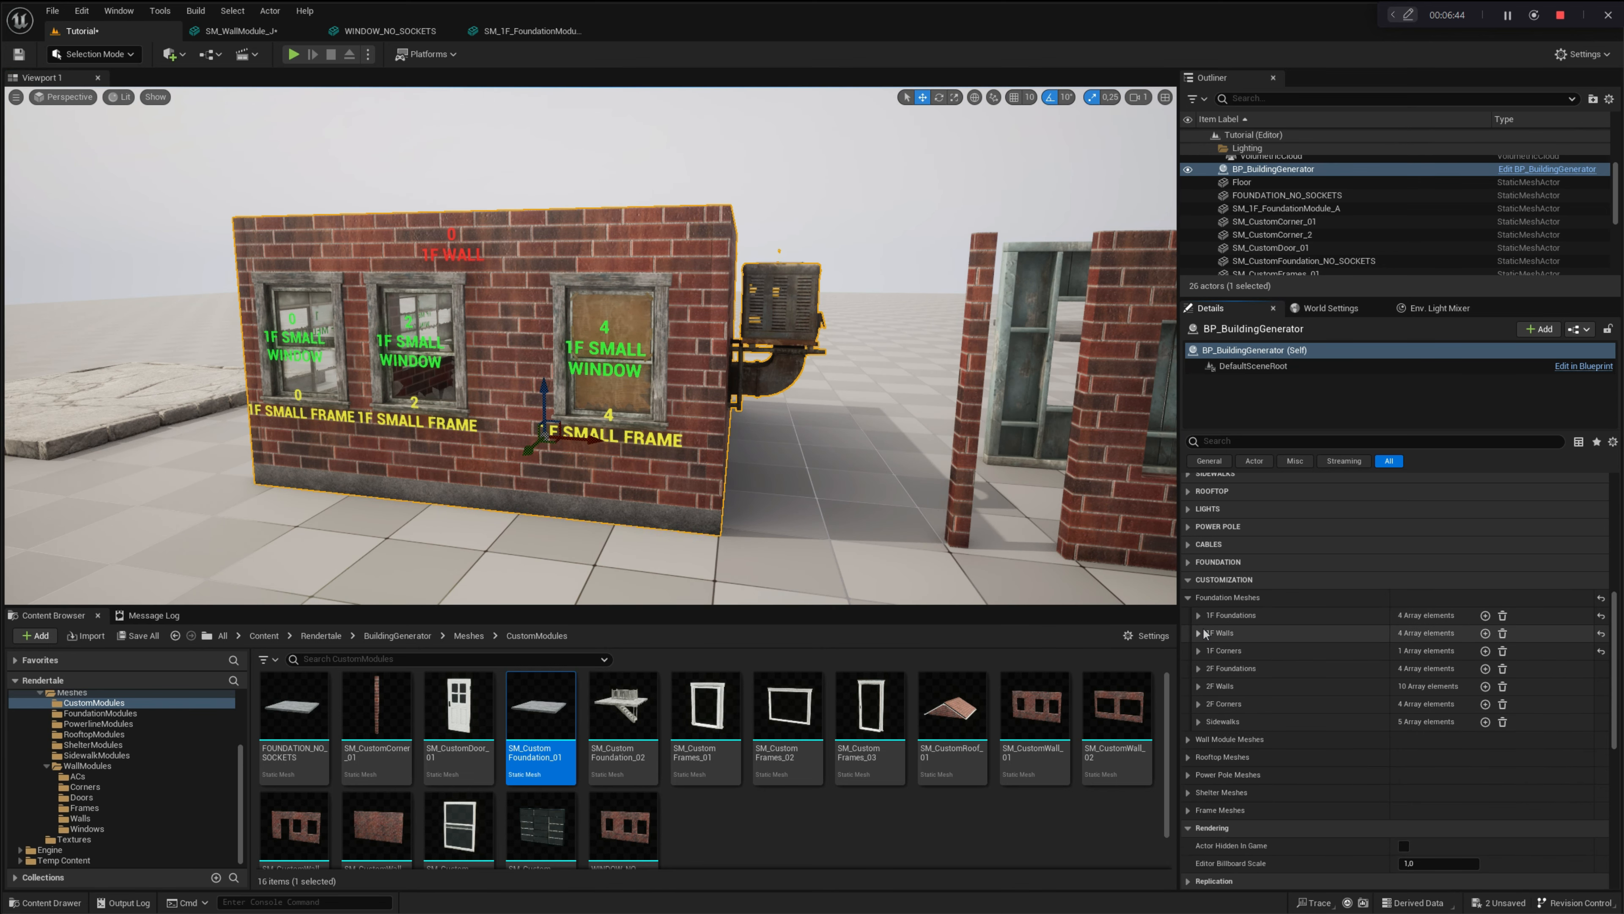
- Assign SM_CustomFrames_01 from the CustomModules folder to index 0 of the 1F Small Frame Window array in Frame Meshes
scroll(1205, 633, down, 3)
scroll(1205, 634, down, 1)
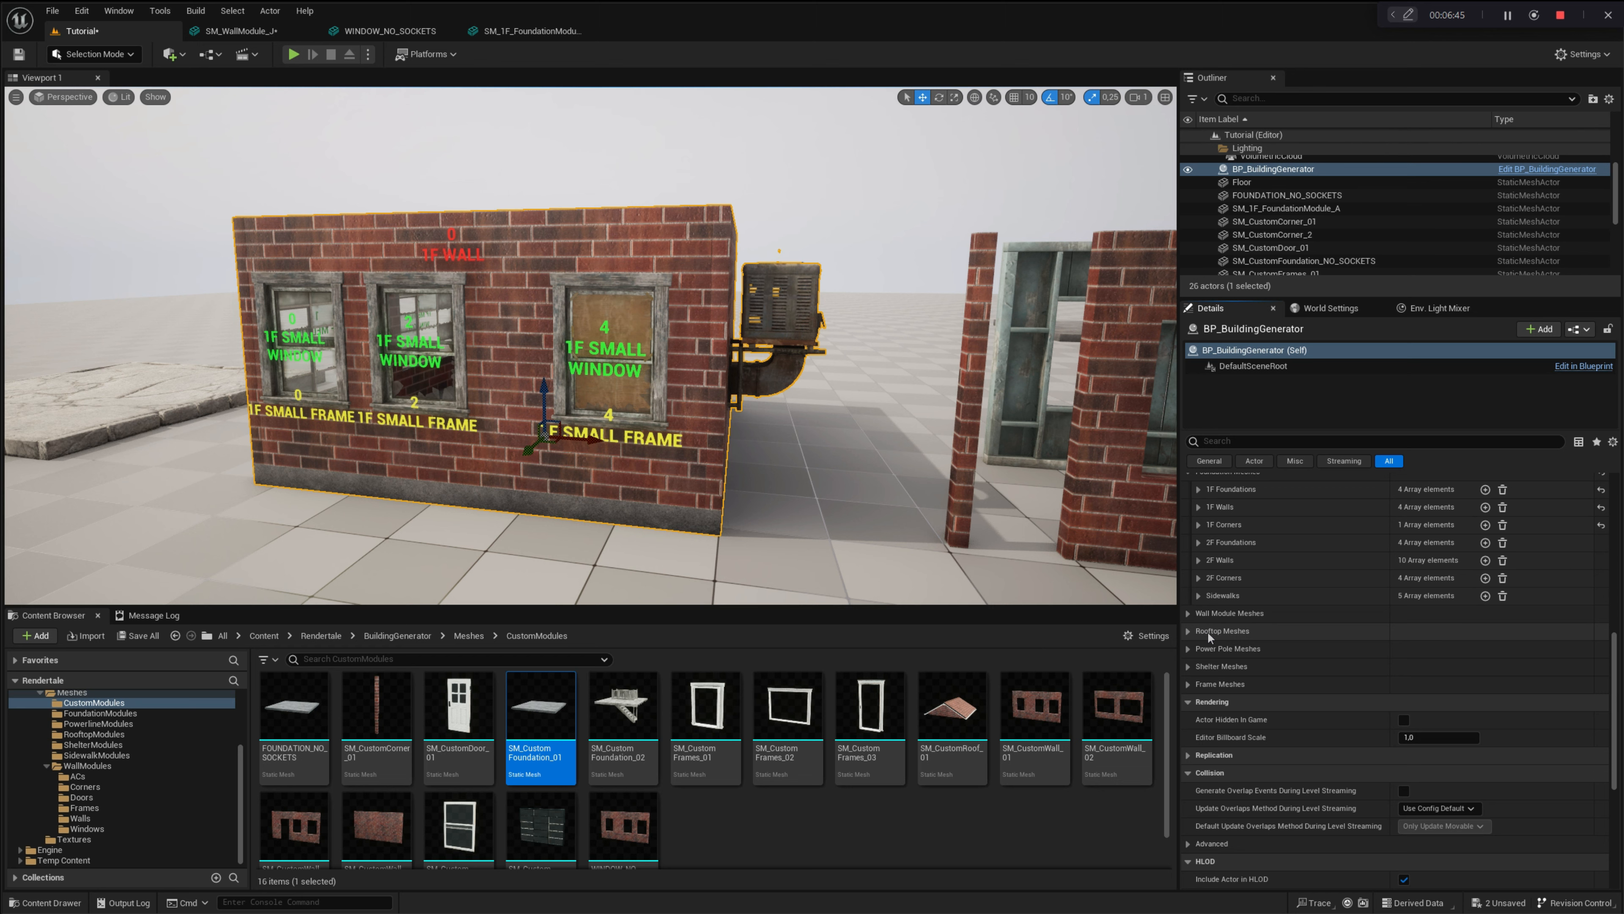
click(1188, 613)
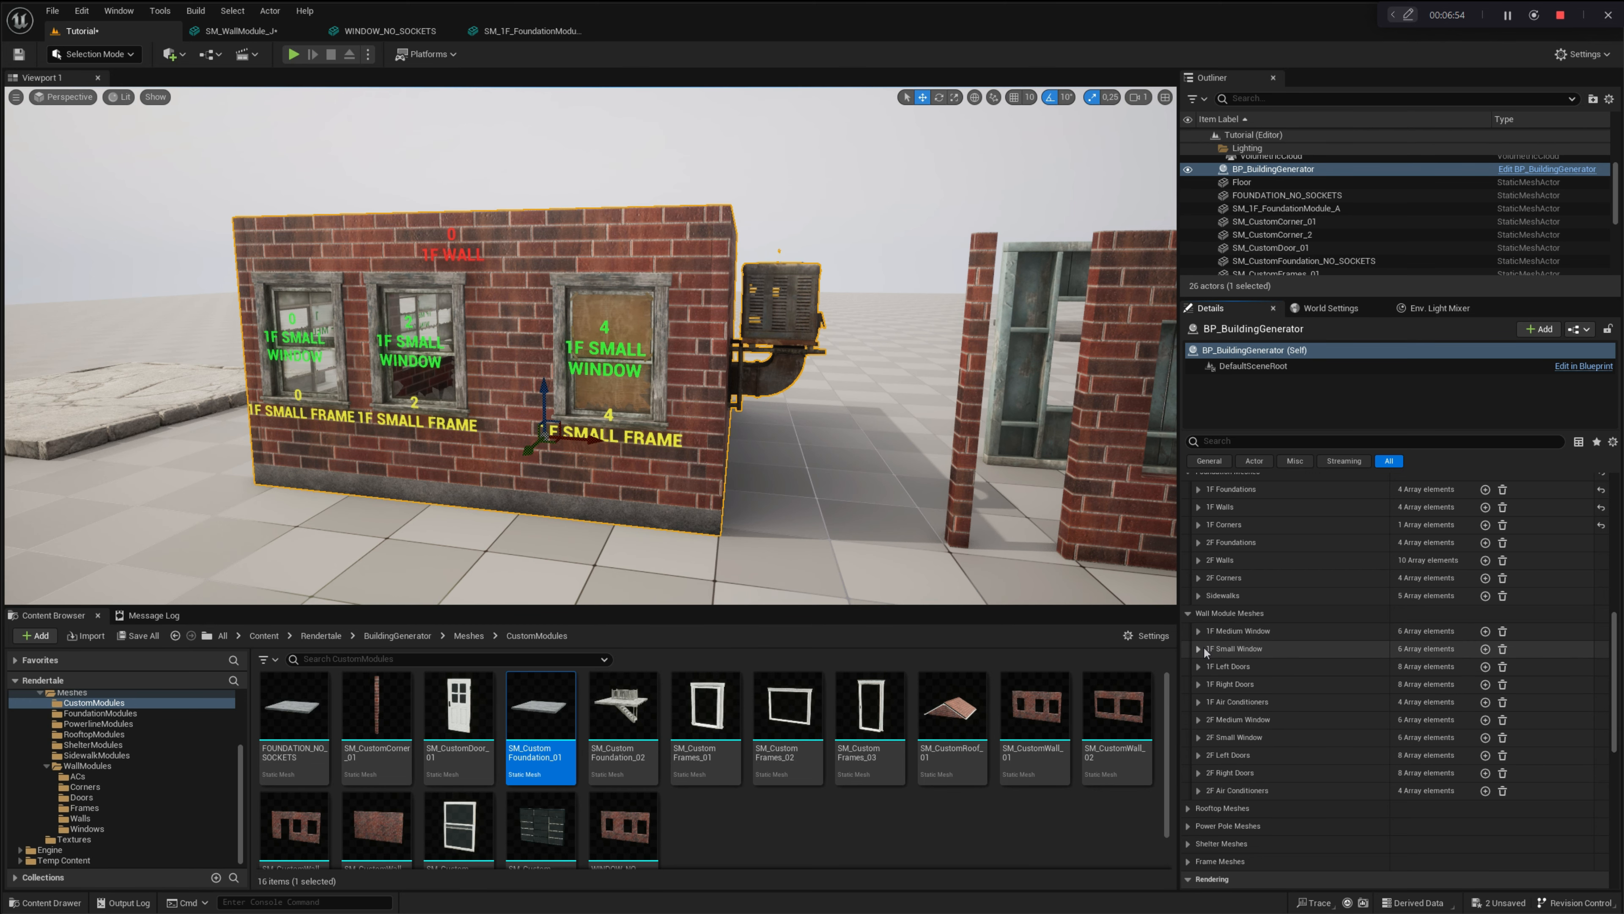
scroll(1204, 758, down, 3)
click(1207, 776)
scroll(1208, 778, down, 3)
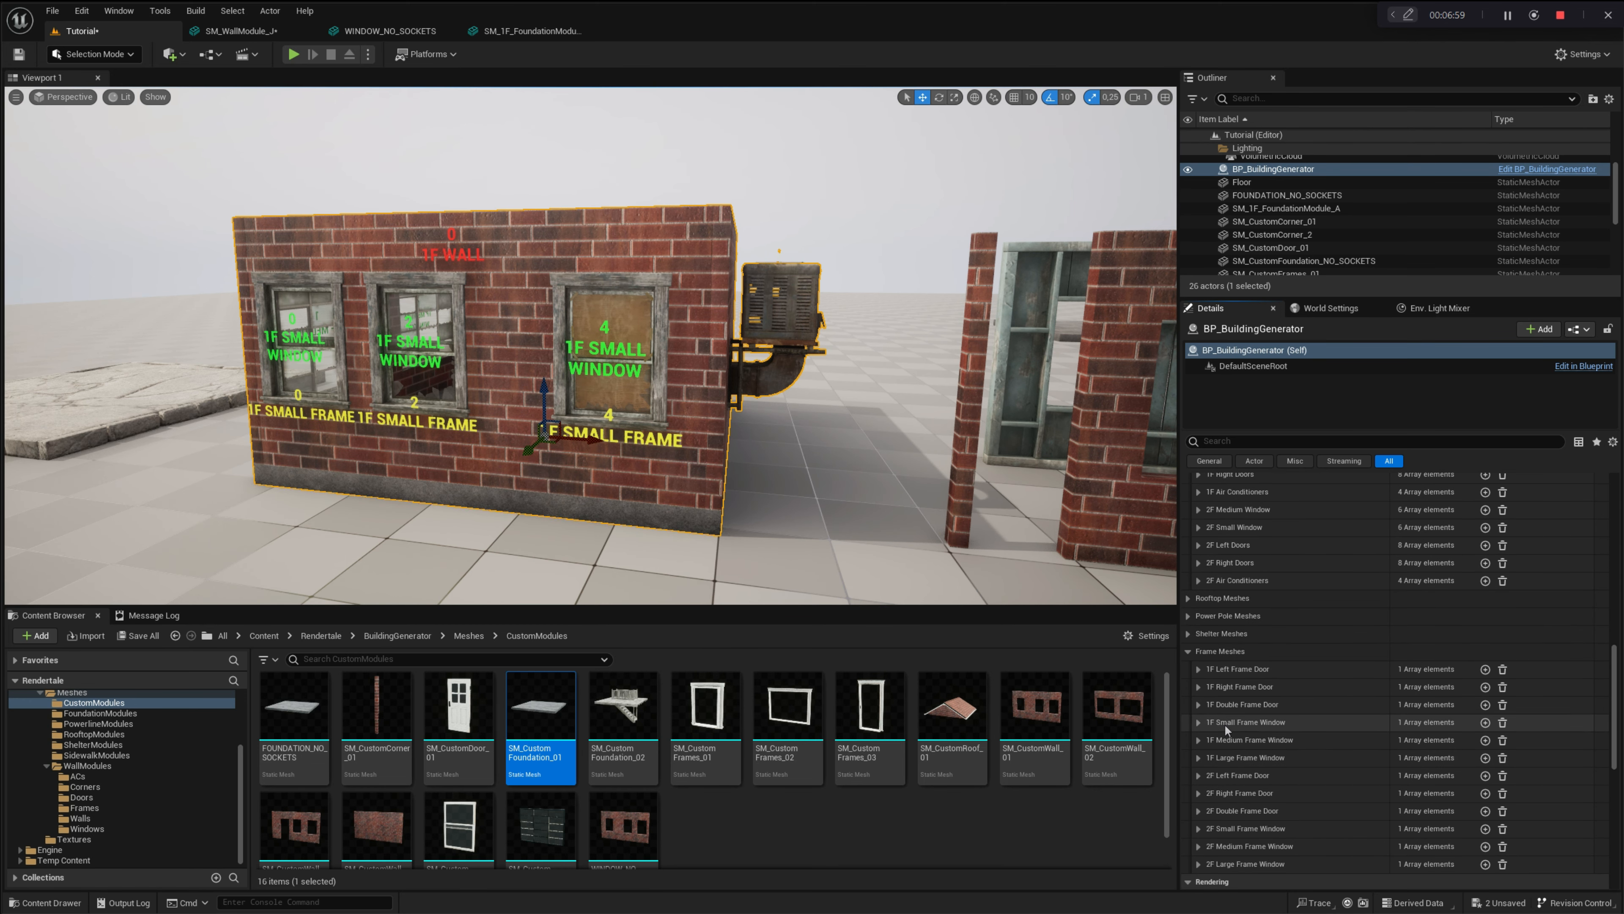
click(1199, 722)
scroll(1209, 722, down, 2)
drag(706, 710, 1413, 708)
scroll(1209, 608, up, 4)
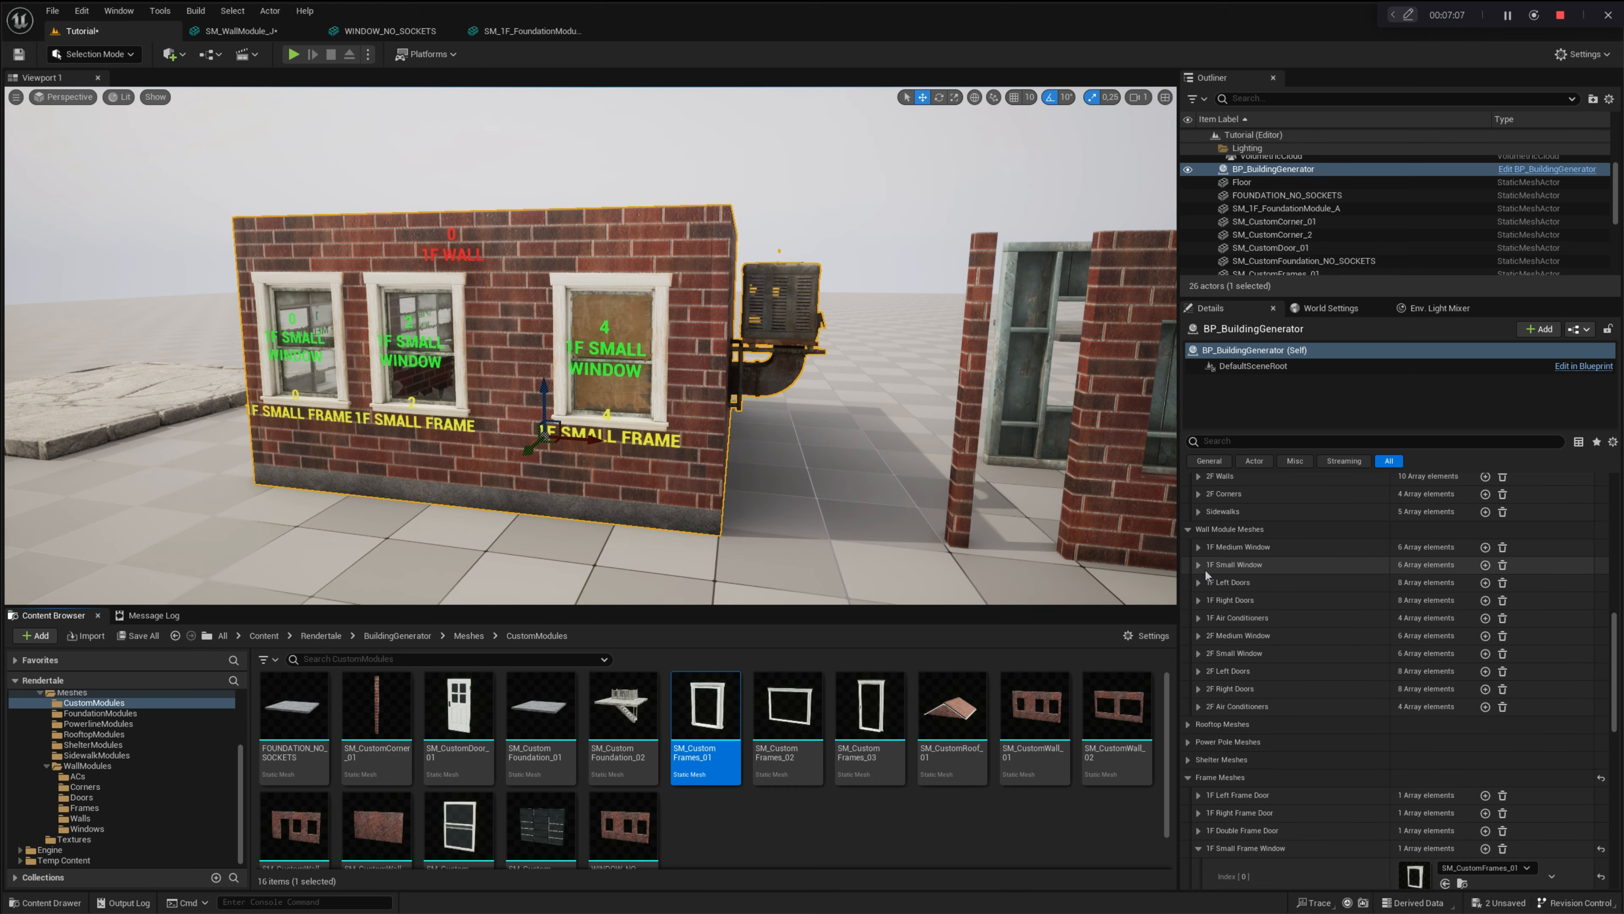
- Make SM_CustomWindow_01 the only 1F Small Window mesh and SM_CustomDoor_01 the only 1F Left Doors mesh of the building
drag(458, 825, 1309, 565)
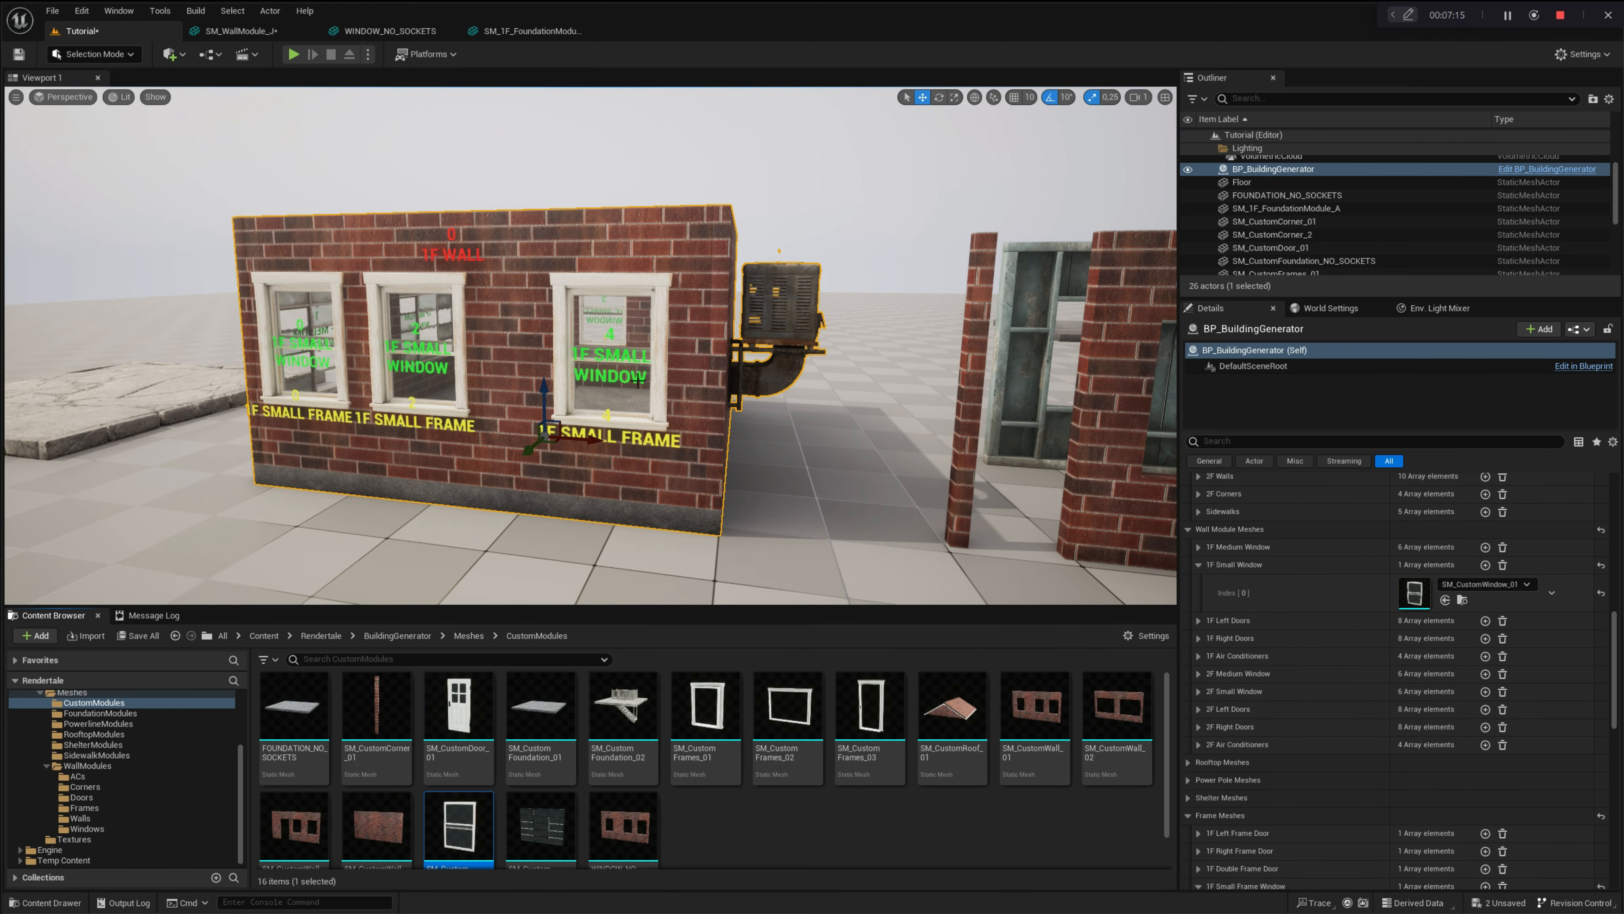
alt+drag(719, 344, 1023, 344)
right_drag(719, 345, 838, 339)
click(1198, 620)
click(1503, 621)
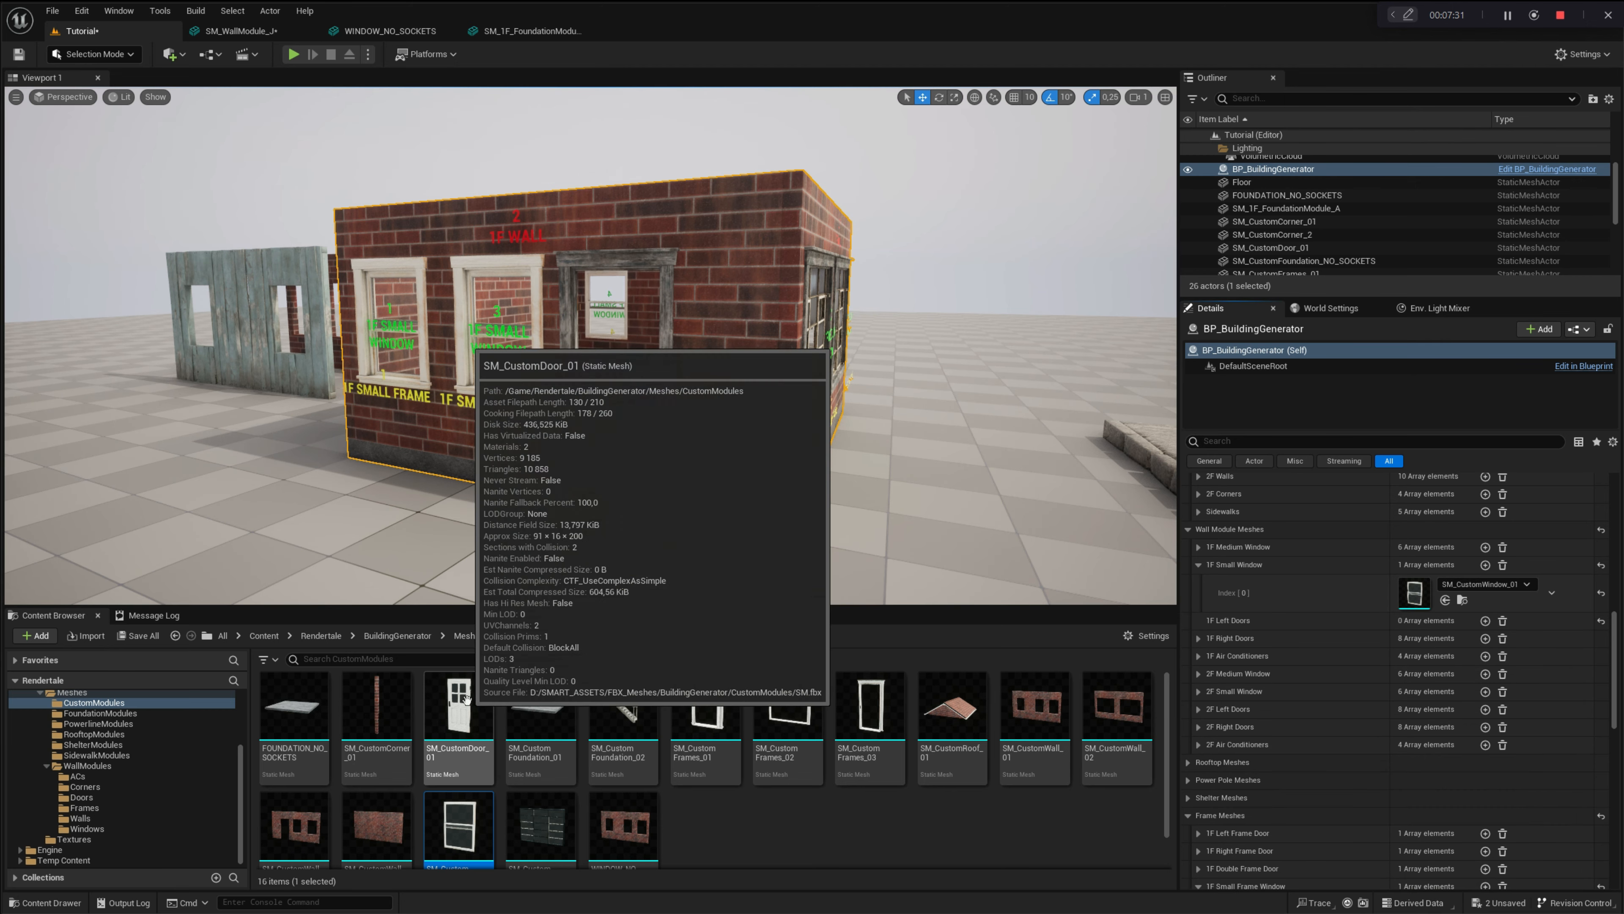
drag(467, 709, 1432, 623)
- Assign SM_CustomFrames_03 to index 0 of the 1F Left Frame Door array in Frame Meshes
click(1197, 566)
scroll(1262, 671, down, 1)
scroll(1262, 673, down, 5)
click(1198, 635)
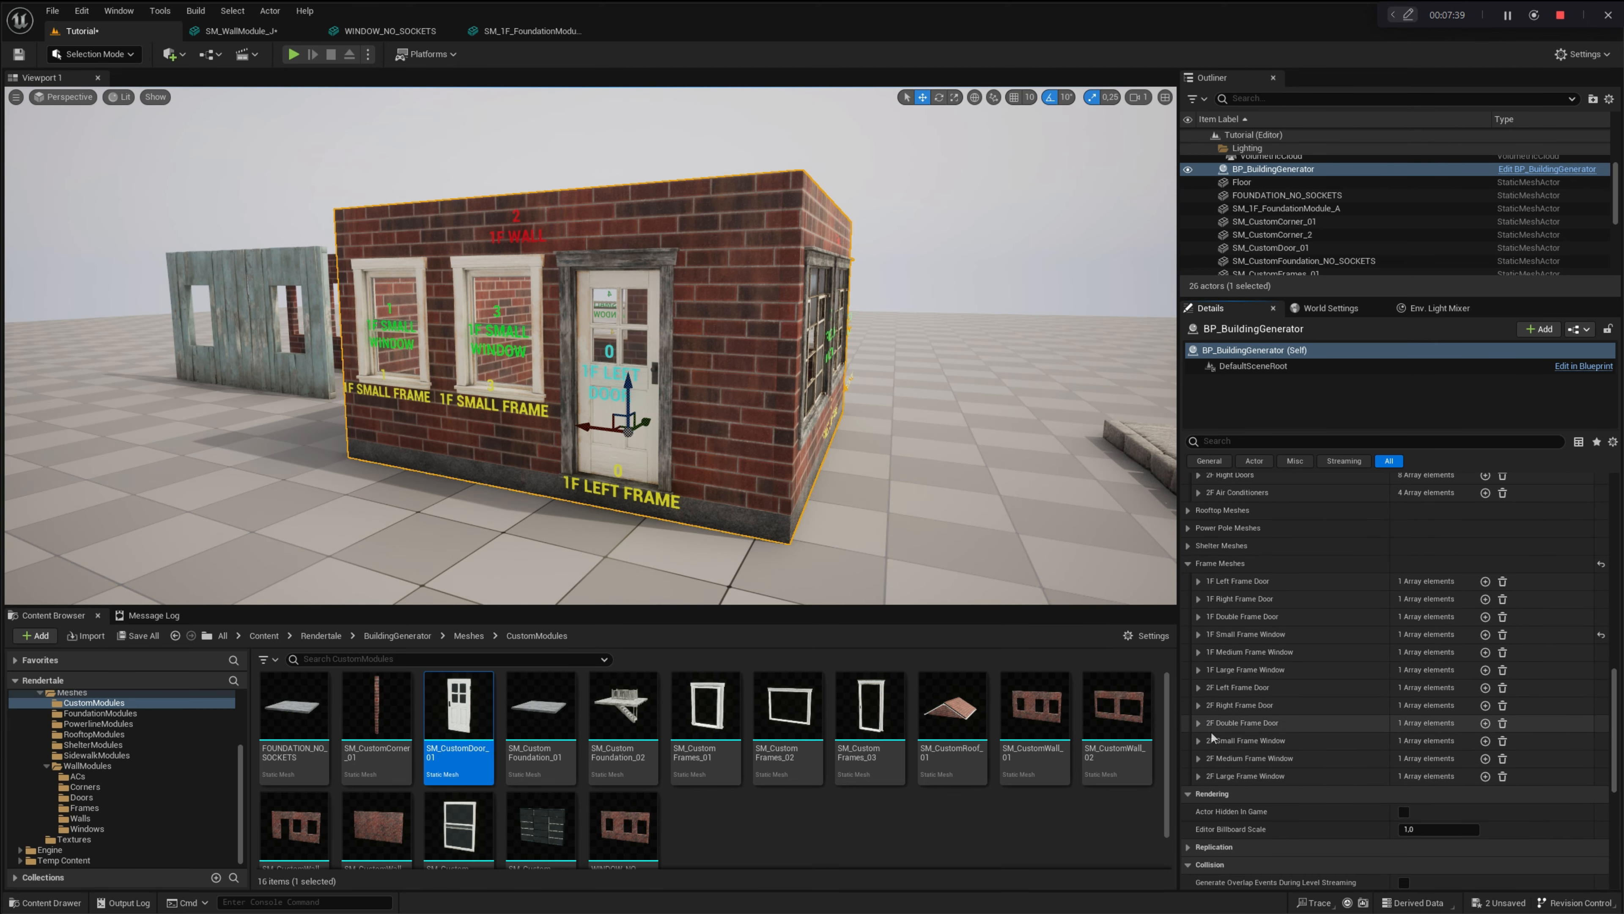
click(1198, 581)
drag(870, 710, 1416, 612)
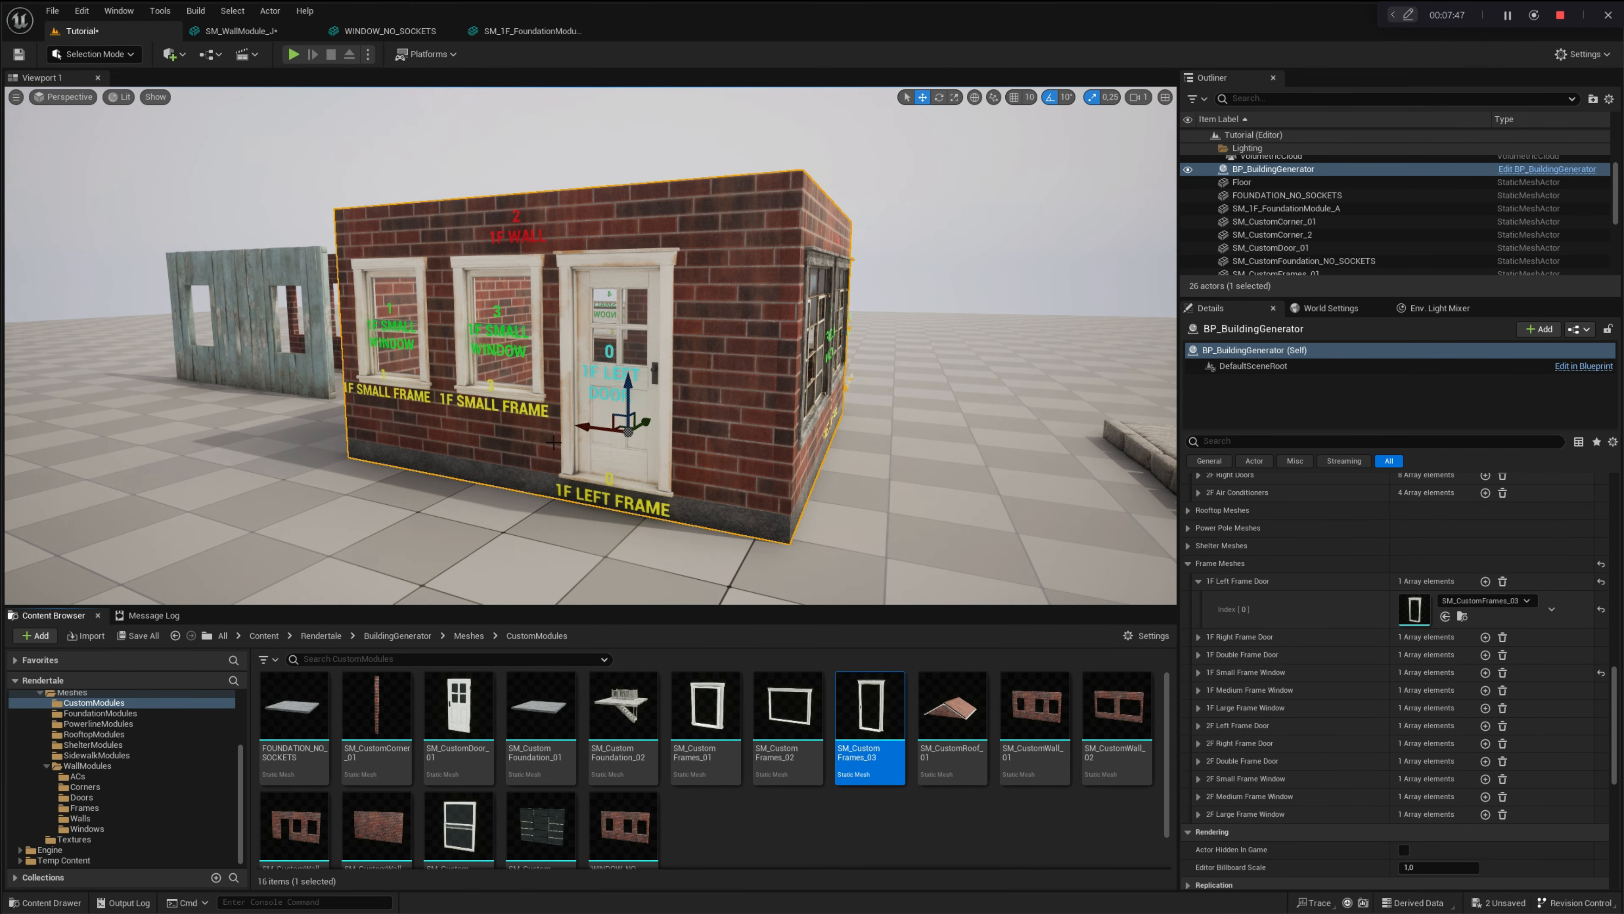
- Assign SM_CustomFrames_02 to index 0 of the 1F Medium Frame Window array in Frame Meshes
right_drag(736, 422, 371, 442)
click(1198, 690)
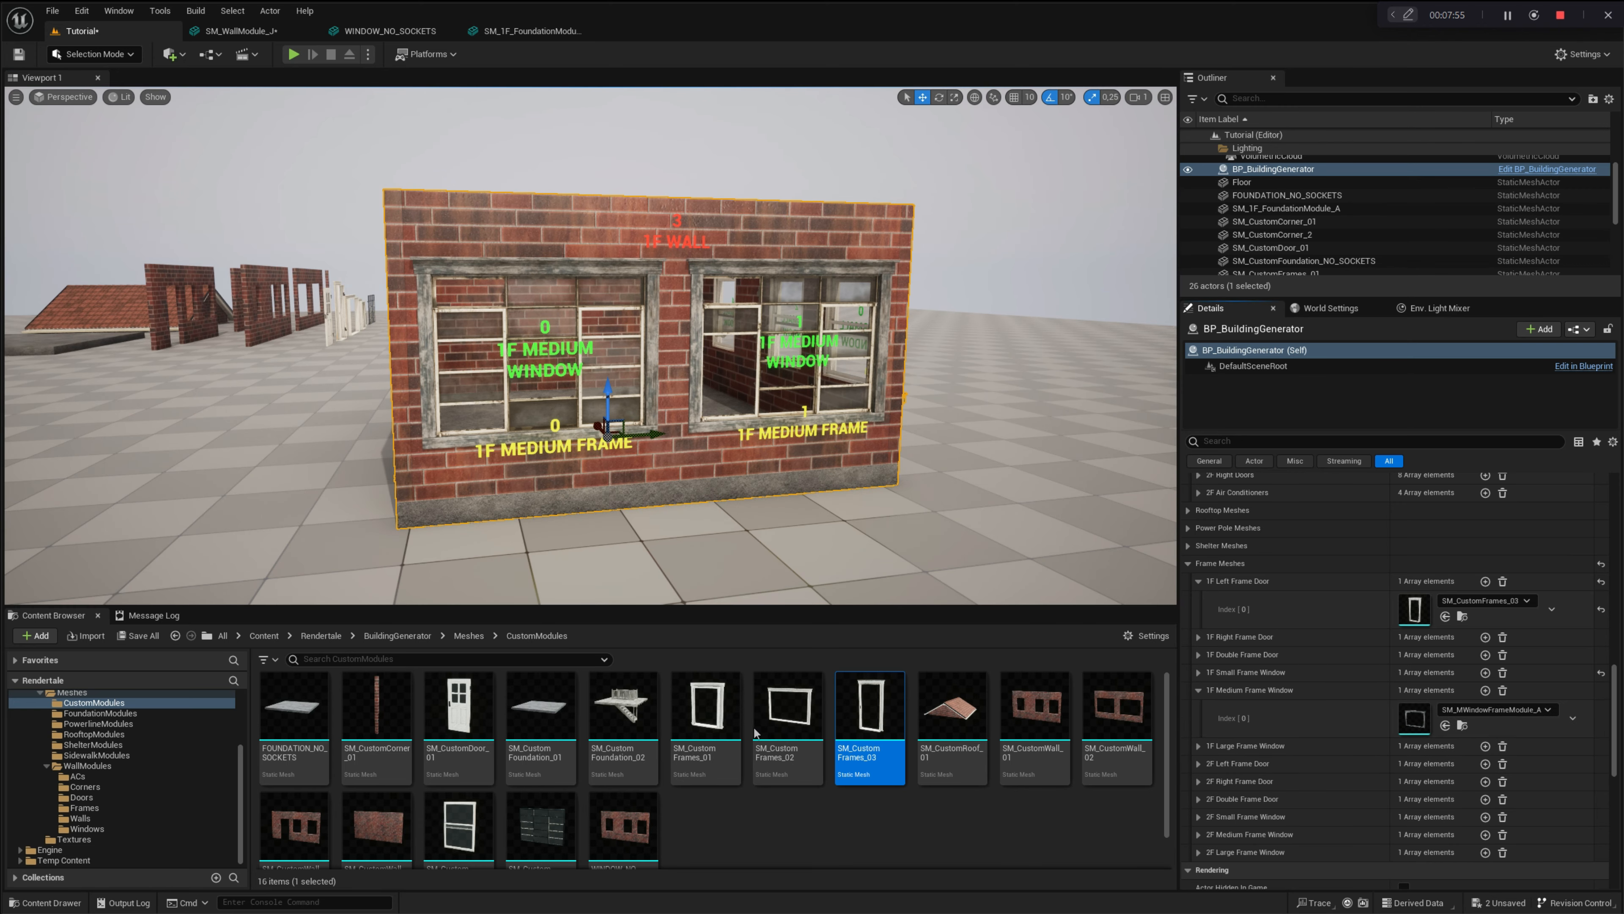
drag(788, 706, 1415, 718)
click(1199, 690)
- Clear the 1F Medium Window array in Wall Module Meshes and fill it with the dark multi-pane custom window mesh from CustomModules
scroll(1250, 658, up, 5)
click(1199, 547)
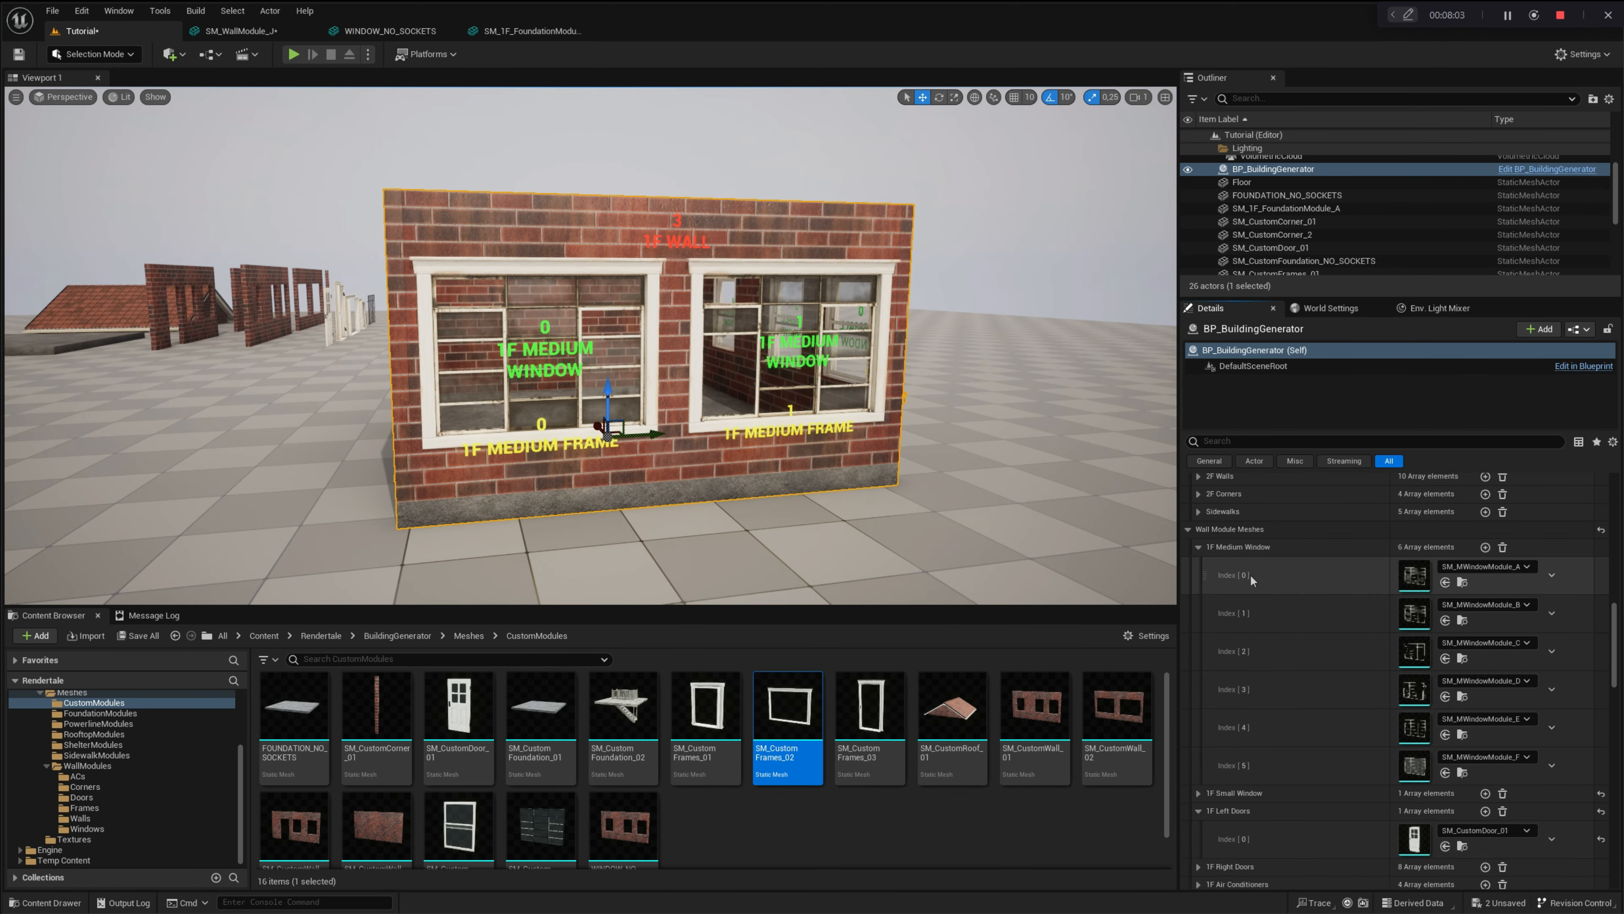
click(1503, 547)
drag(541, 827, 1432, 547)
- Enable the second floor and the rooftop in the building generator settings
right_drag(704, 384, 410, 422)
scroll(1397, 590, up, 12)
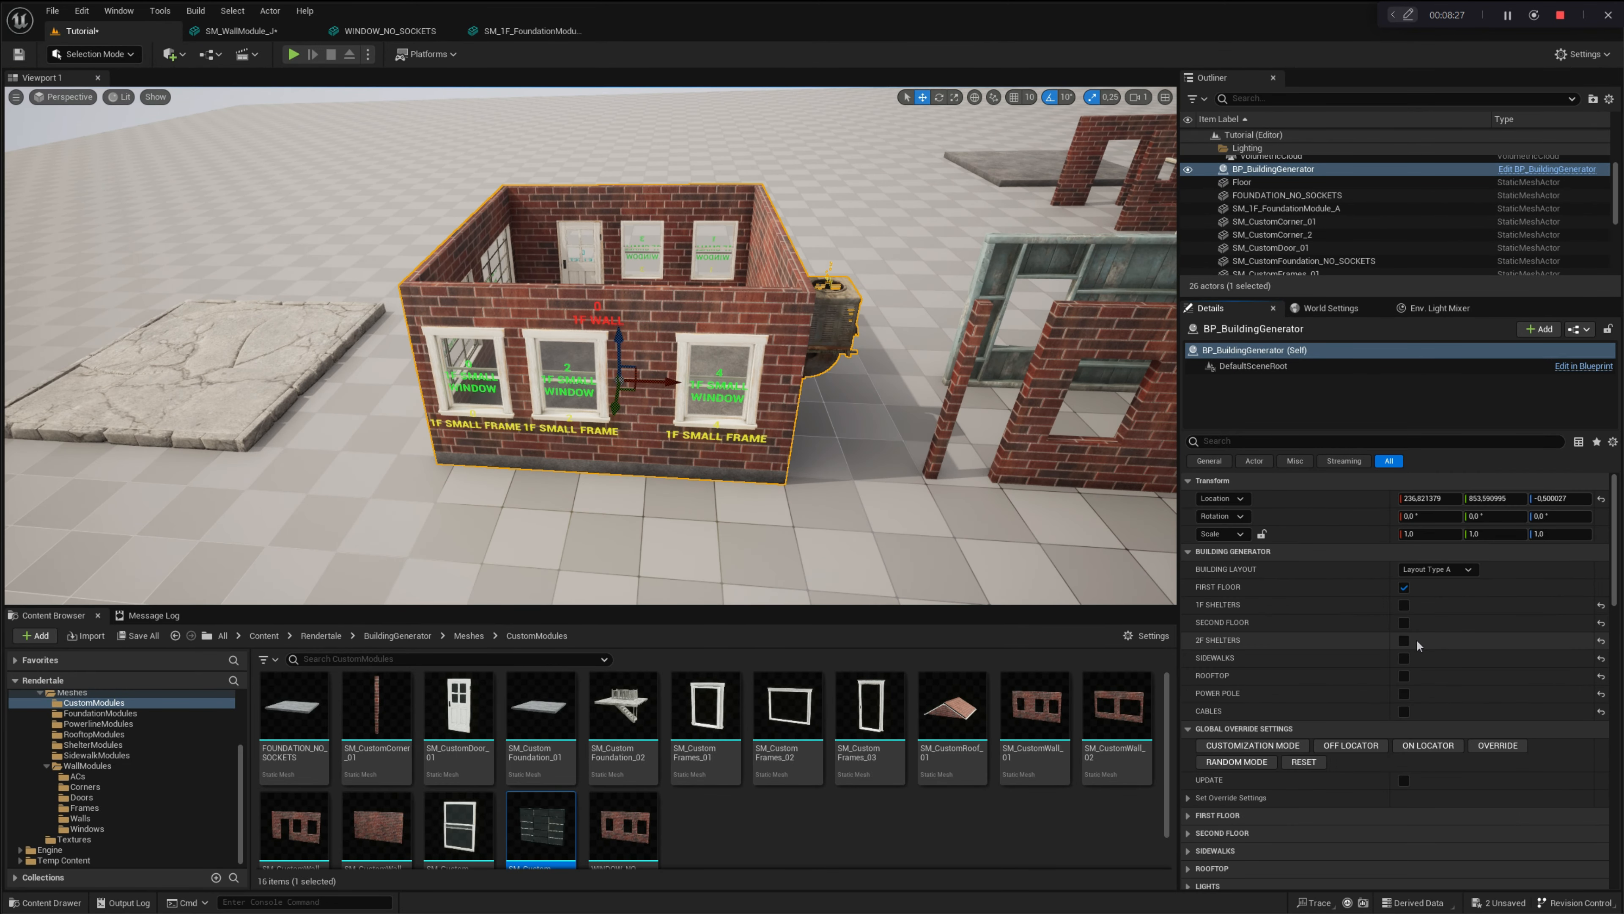
click(1404, 622)
mouse_move(590, 359)
right_down()
mouse_move(590, 341)
mouse_move(576, 349)
right_up()
click(1405, 675)
right_drag(434, 308, 410, 284)
- Clear the 2F Walls array in Foundation Meshes and make SM_CustomWall_01 its only element
scroll(1188, 562, down, 10)
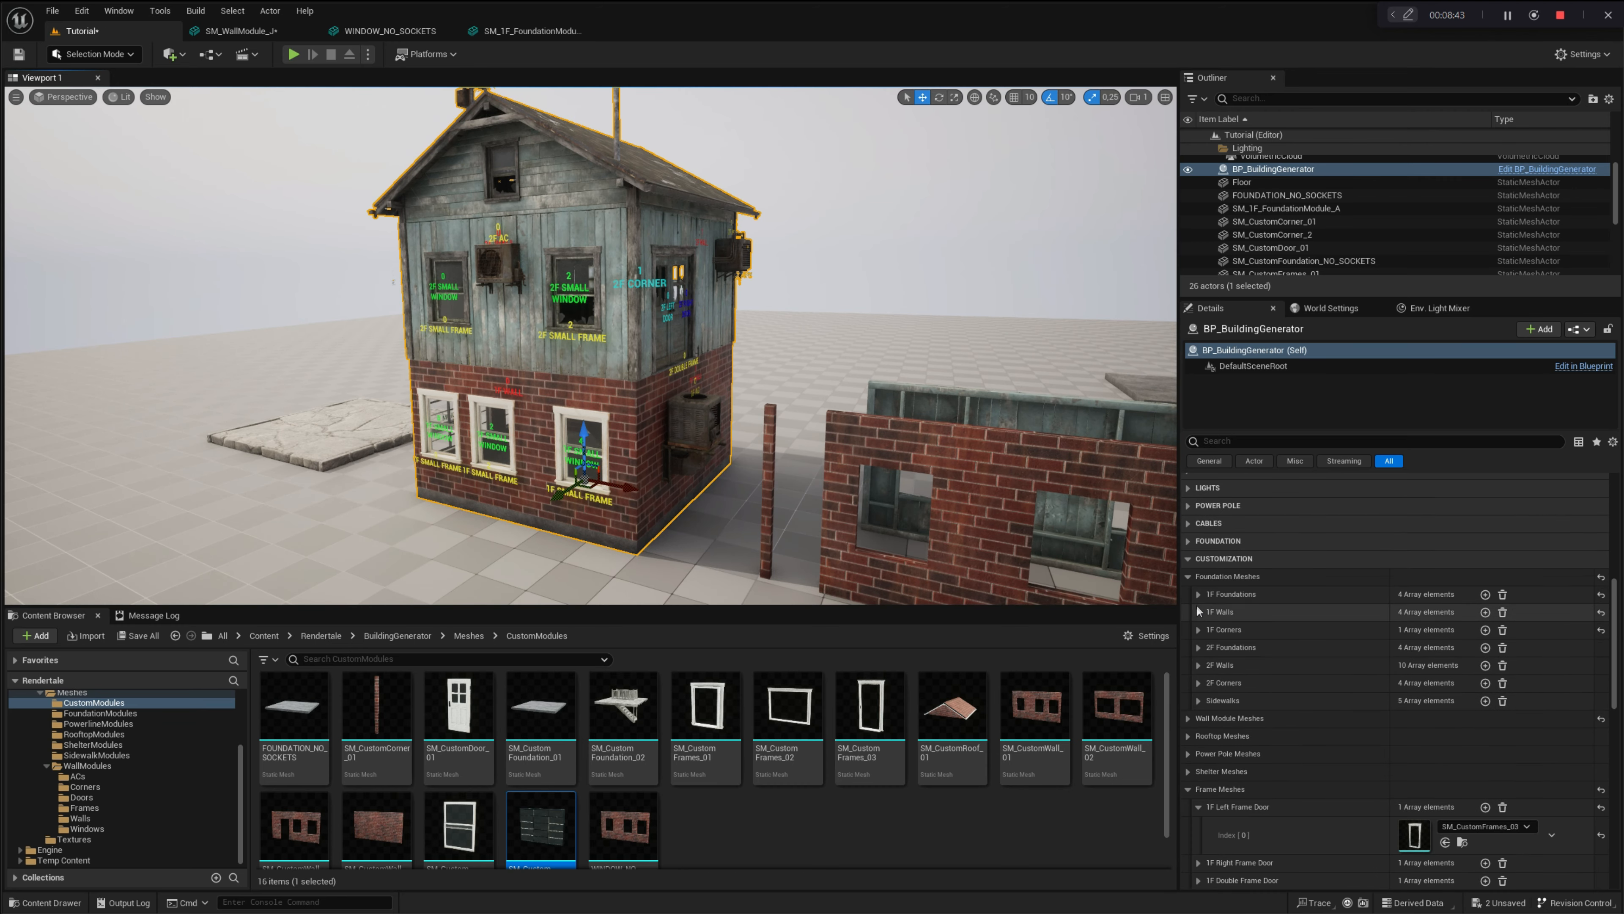
click(1503, 560)
drag(1034, 707, 1420, 562)
mouse_move(520, 393)
right_down()
mouse_move(576, 393)
mouse_move(511, 393)
right_up()
click(1199, 561)
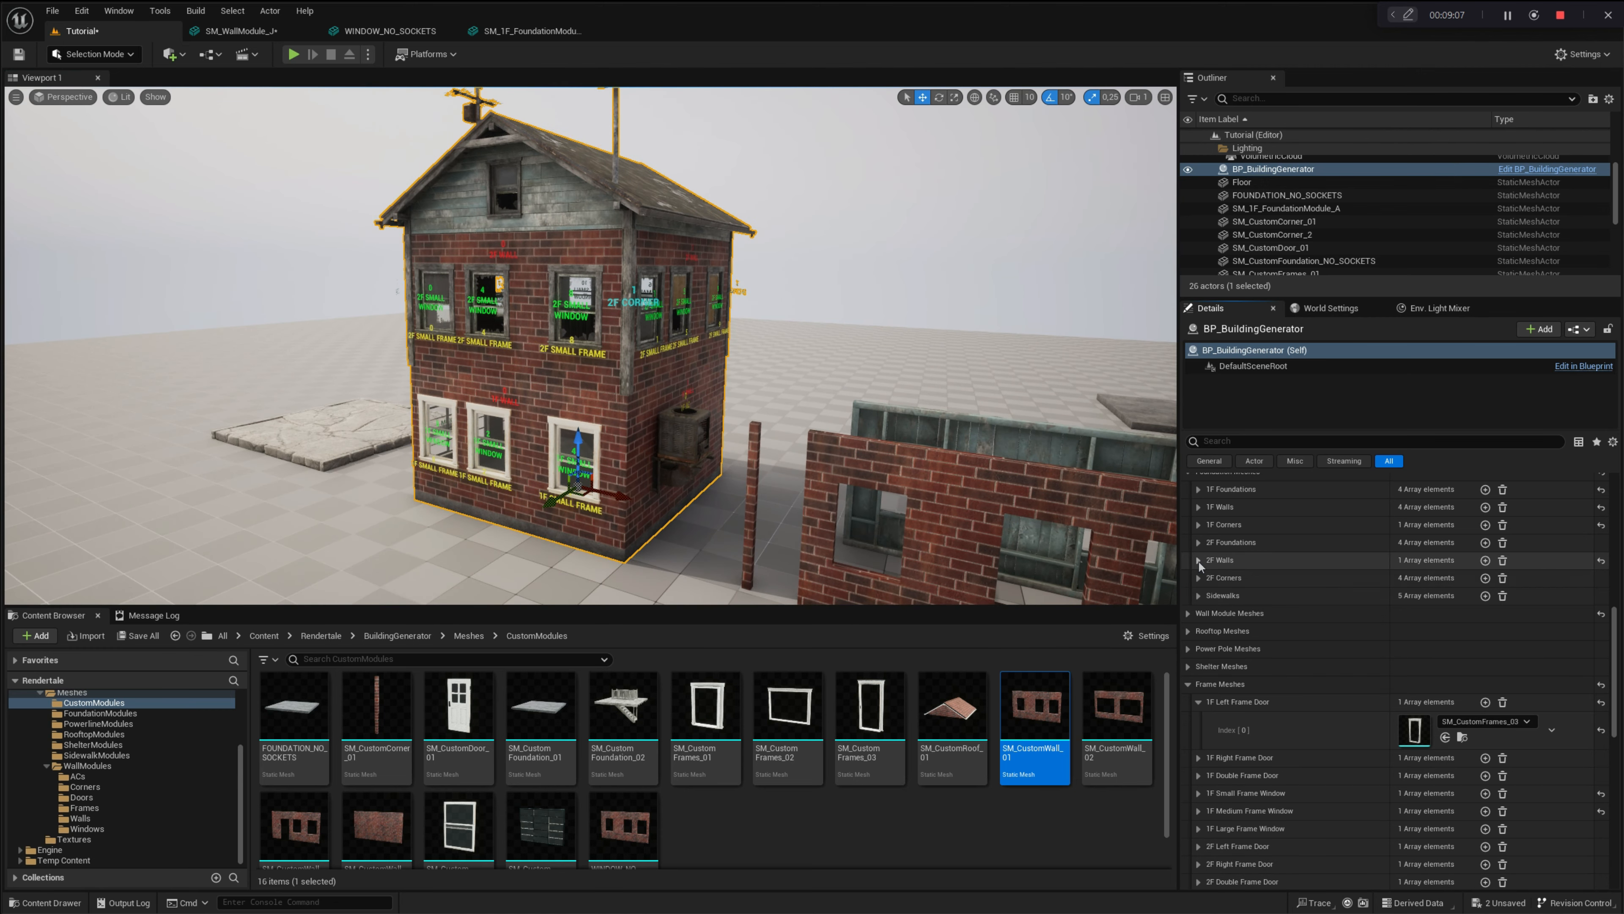
- Clear the 2F Corners array in Foundation Meshes and make SM_CustomCorner_01 its only element
click(1199, 578)
click(1503, 578)
drag(376, 710, 1421, 578)
click(1198, 578)
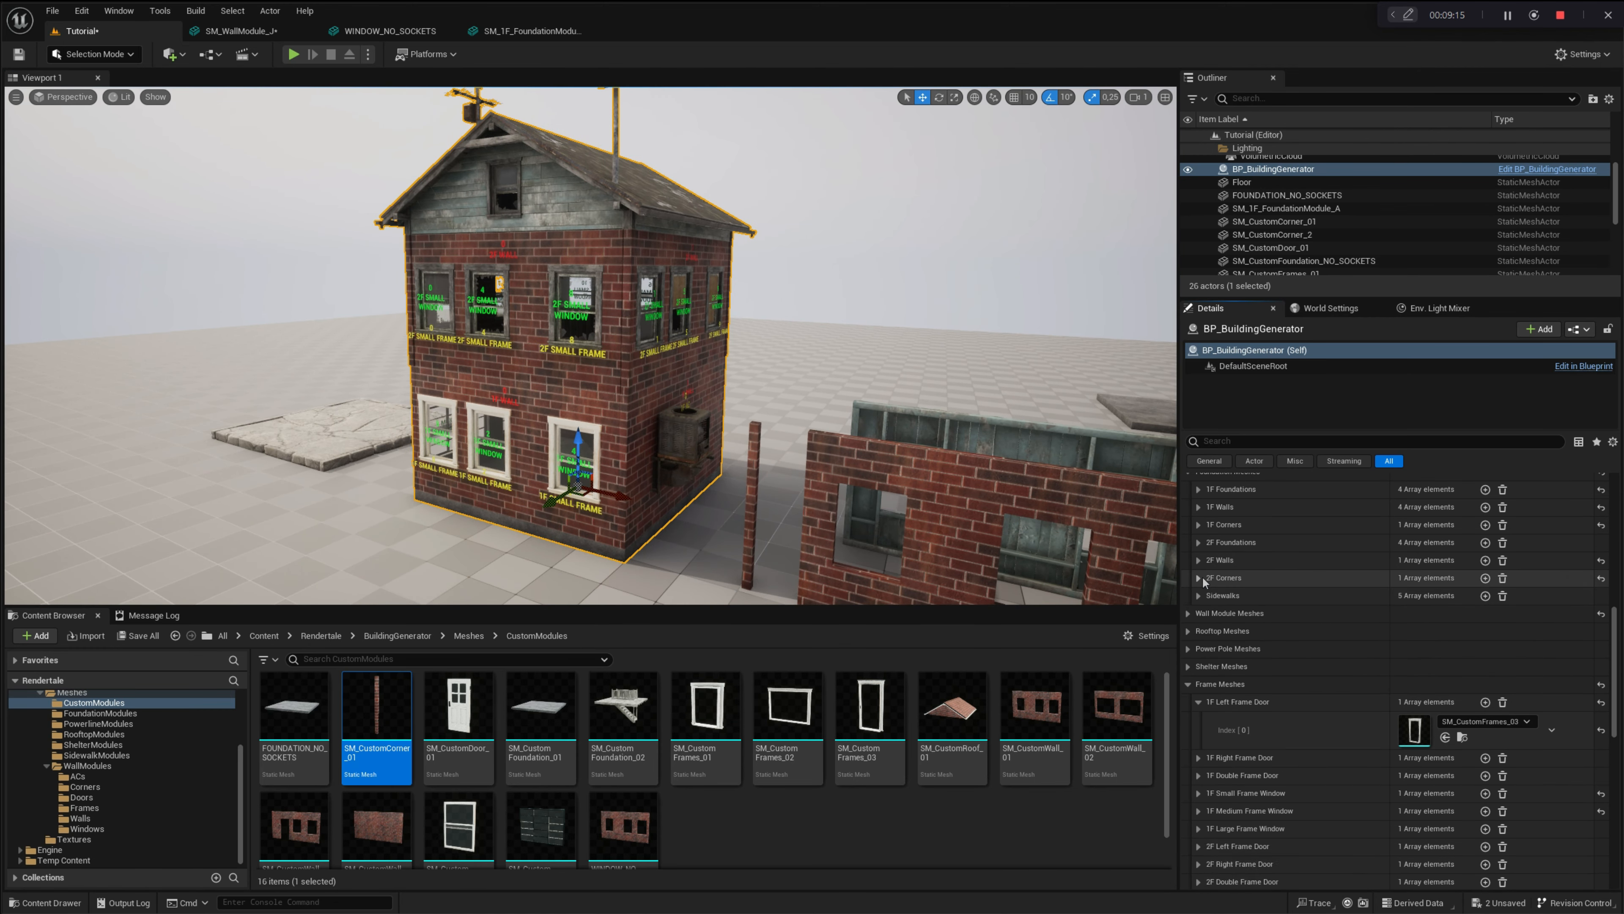
- Assign SM_CustomFoundation_02 from the CustomModules folder to the 2F Foundations array in Foundation Meshes
scroll(1200, 576, up, 2)
click(1198, 585)
drag(623, 709, 1356, 600)
click(1198, 584)
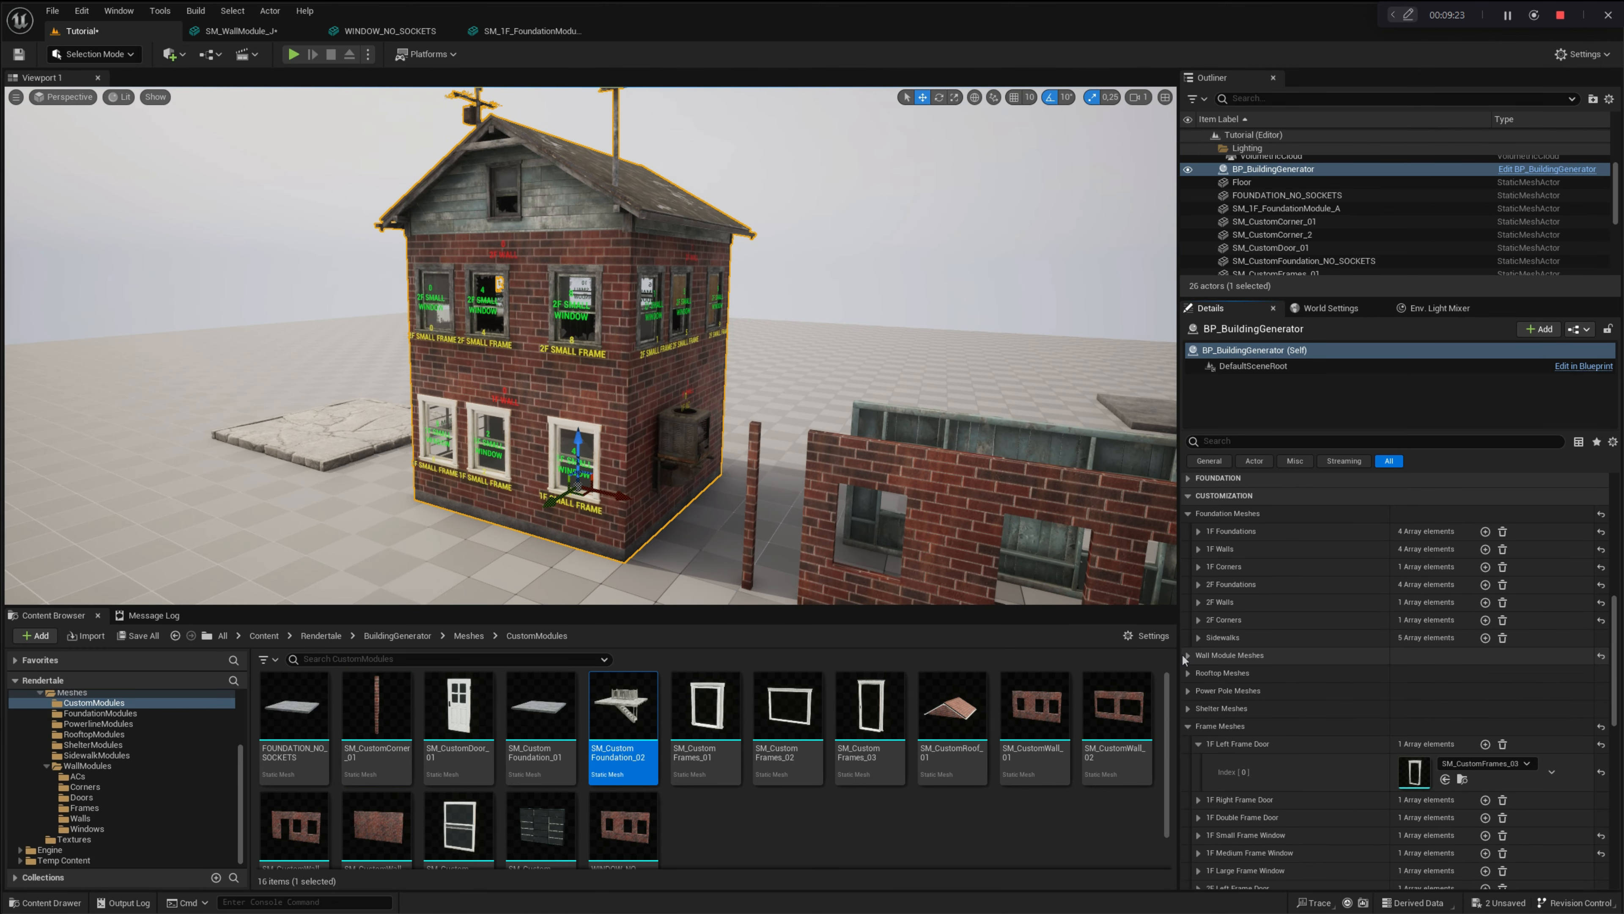
- Assign SM_CustomRoof_01 to index 0 of the Rooftops Layout A array in Rooftop Meshes
click(1205, 744)
scroll(1205, 745, down, 1)
click(1189, 652)
click(1199, 670)
drag(953, 709, 1414, 698)
mouse_move(516, 302)
right_down()
mouse_move(576, 339)
mouse_move(531, 309)
right_up()
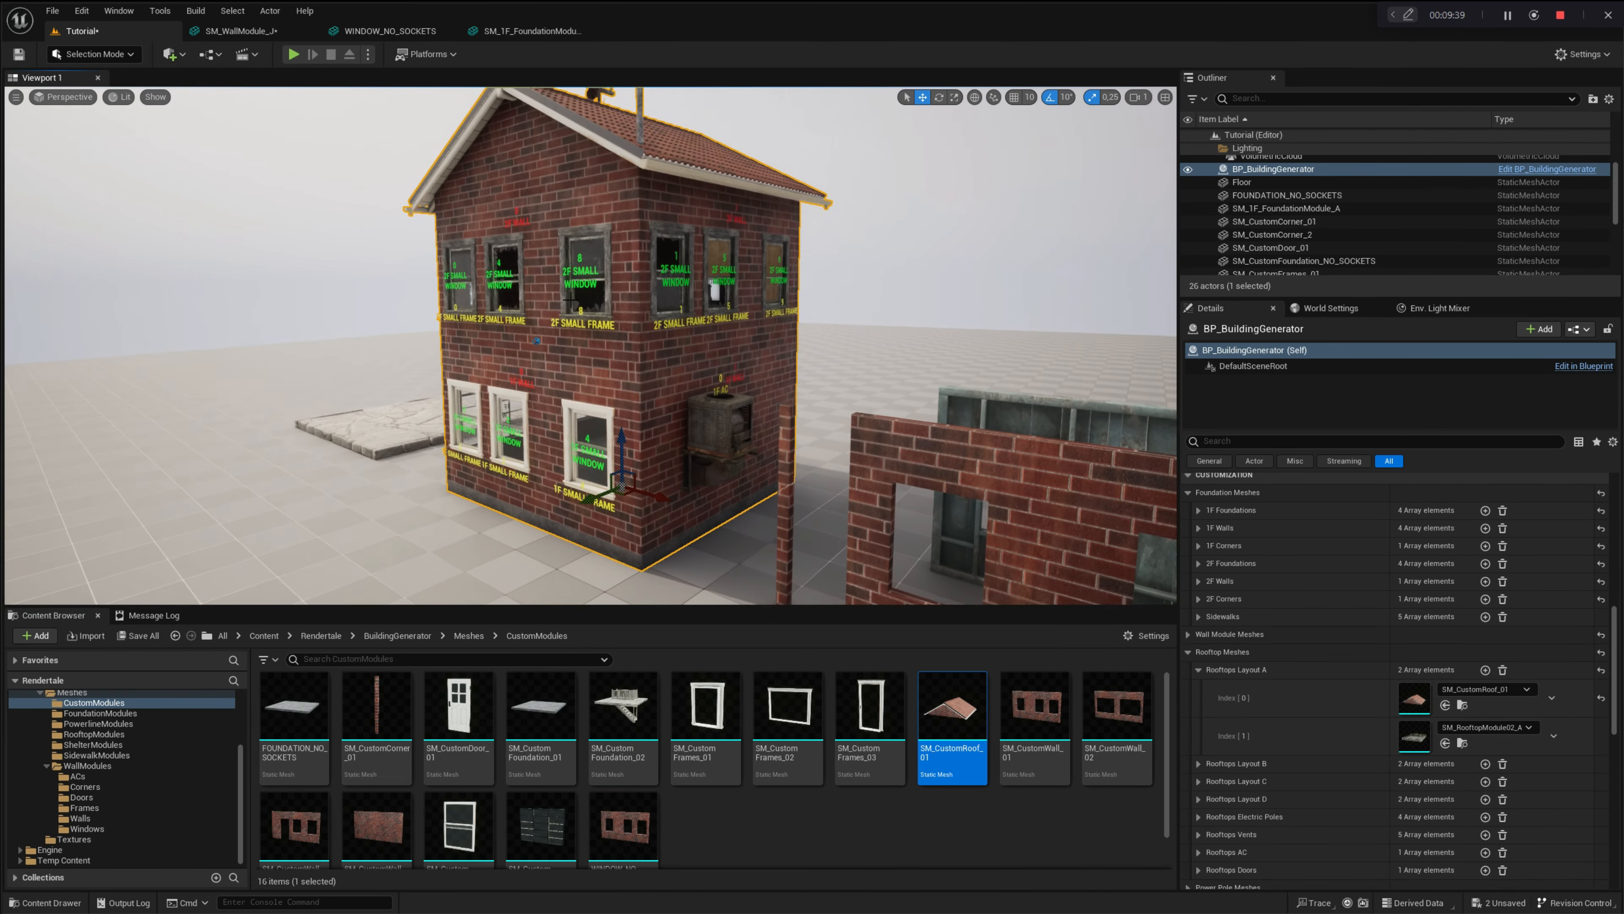
click(1188, 652)
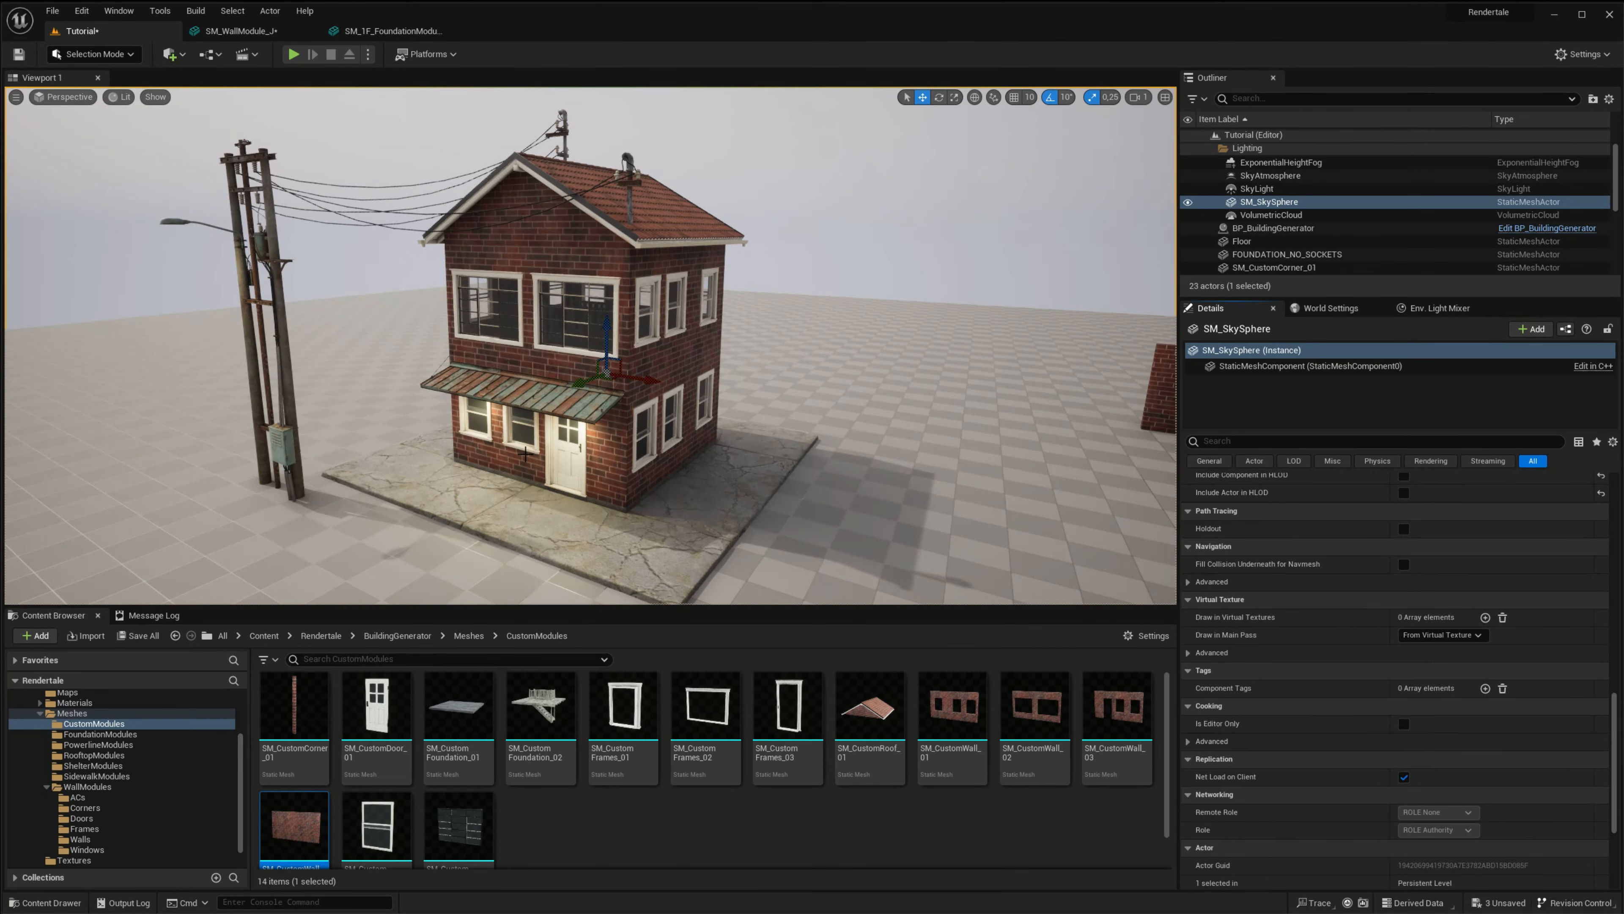
- Examine the finished two-storey brick building from the front, back, above and street level
right_drag(492, 457, 521, 461)
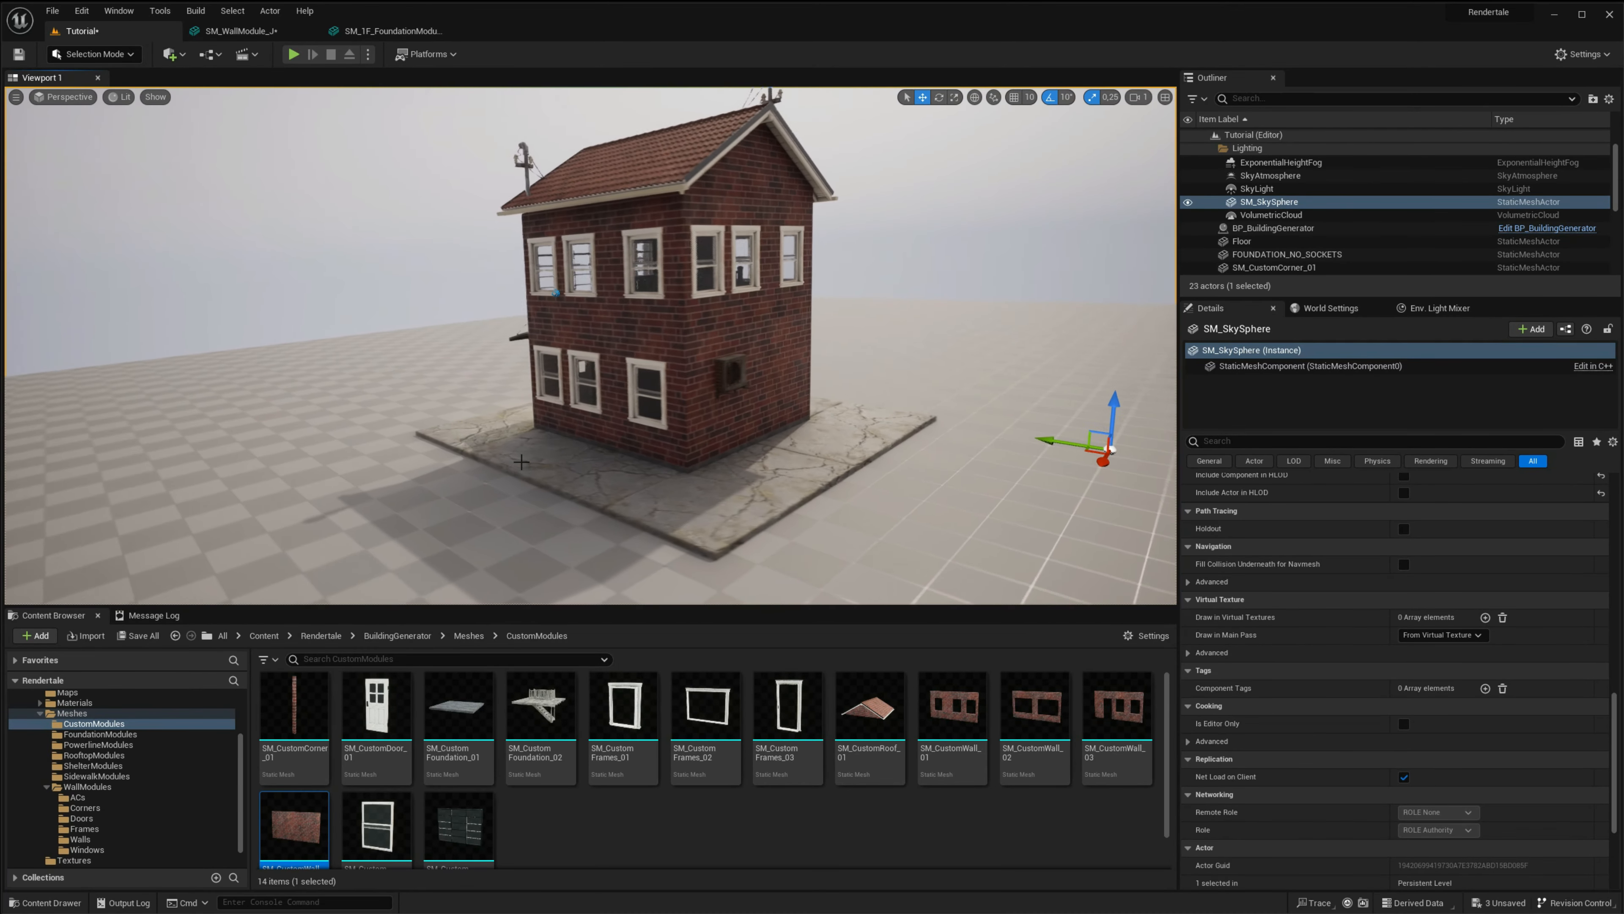
right_drag(521, 461, 521, 460)
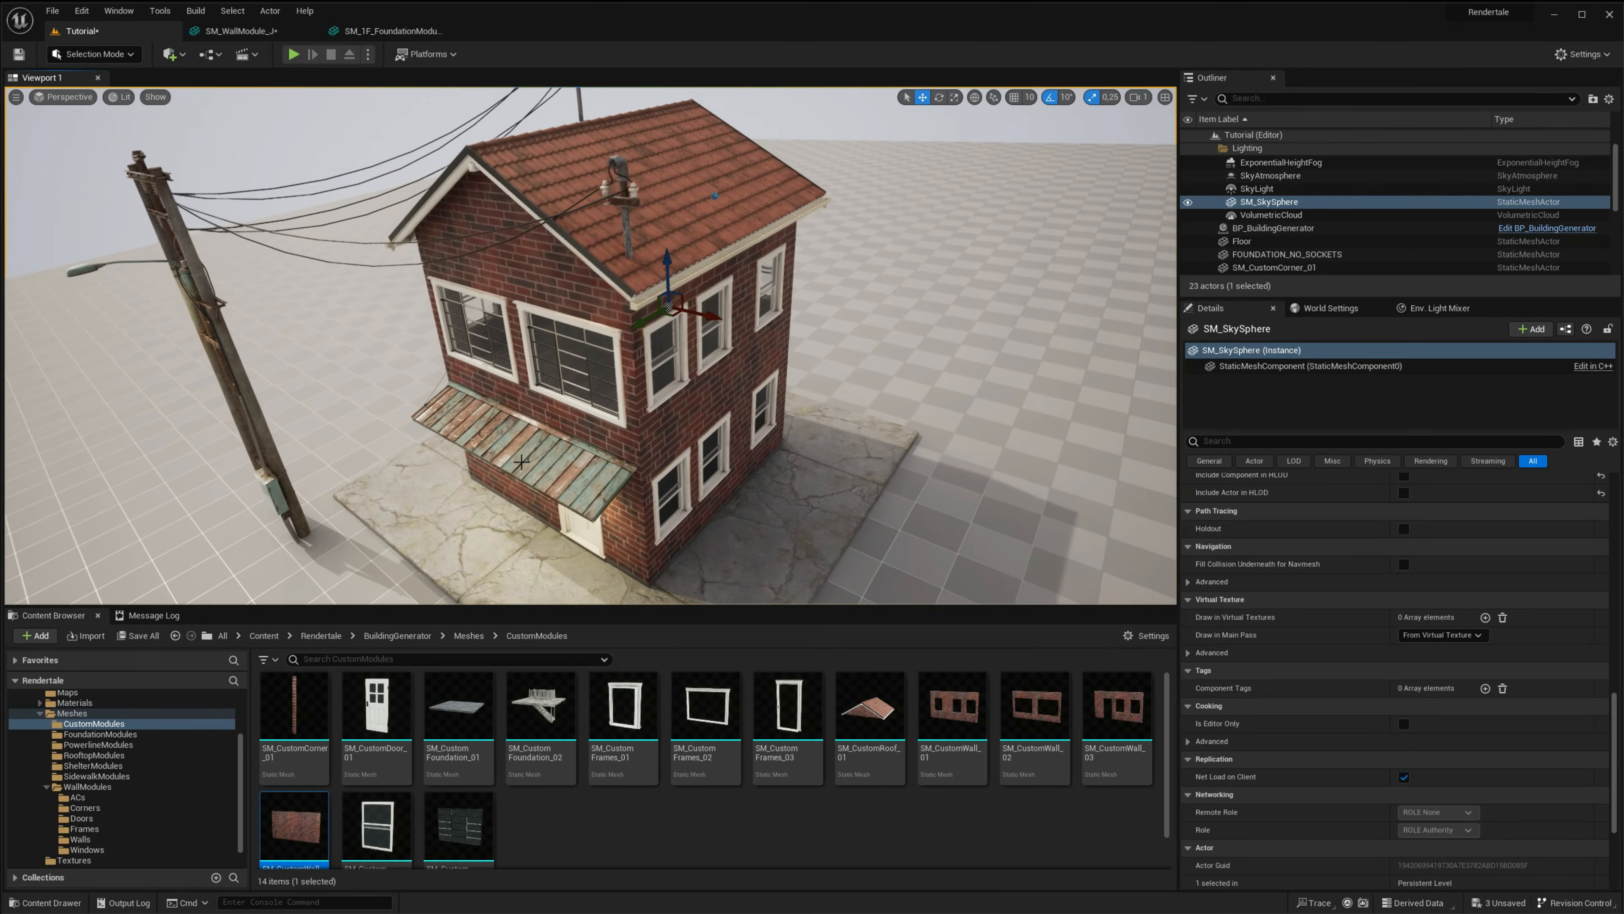
right_drag(521, 460, 521, 461)
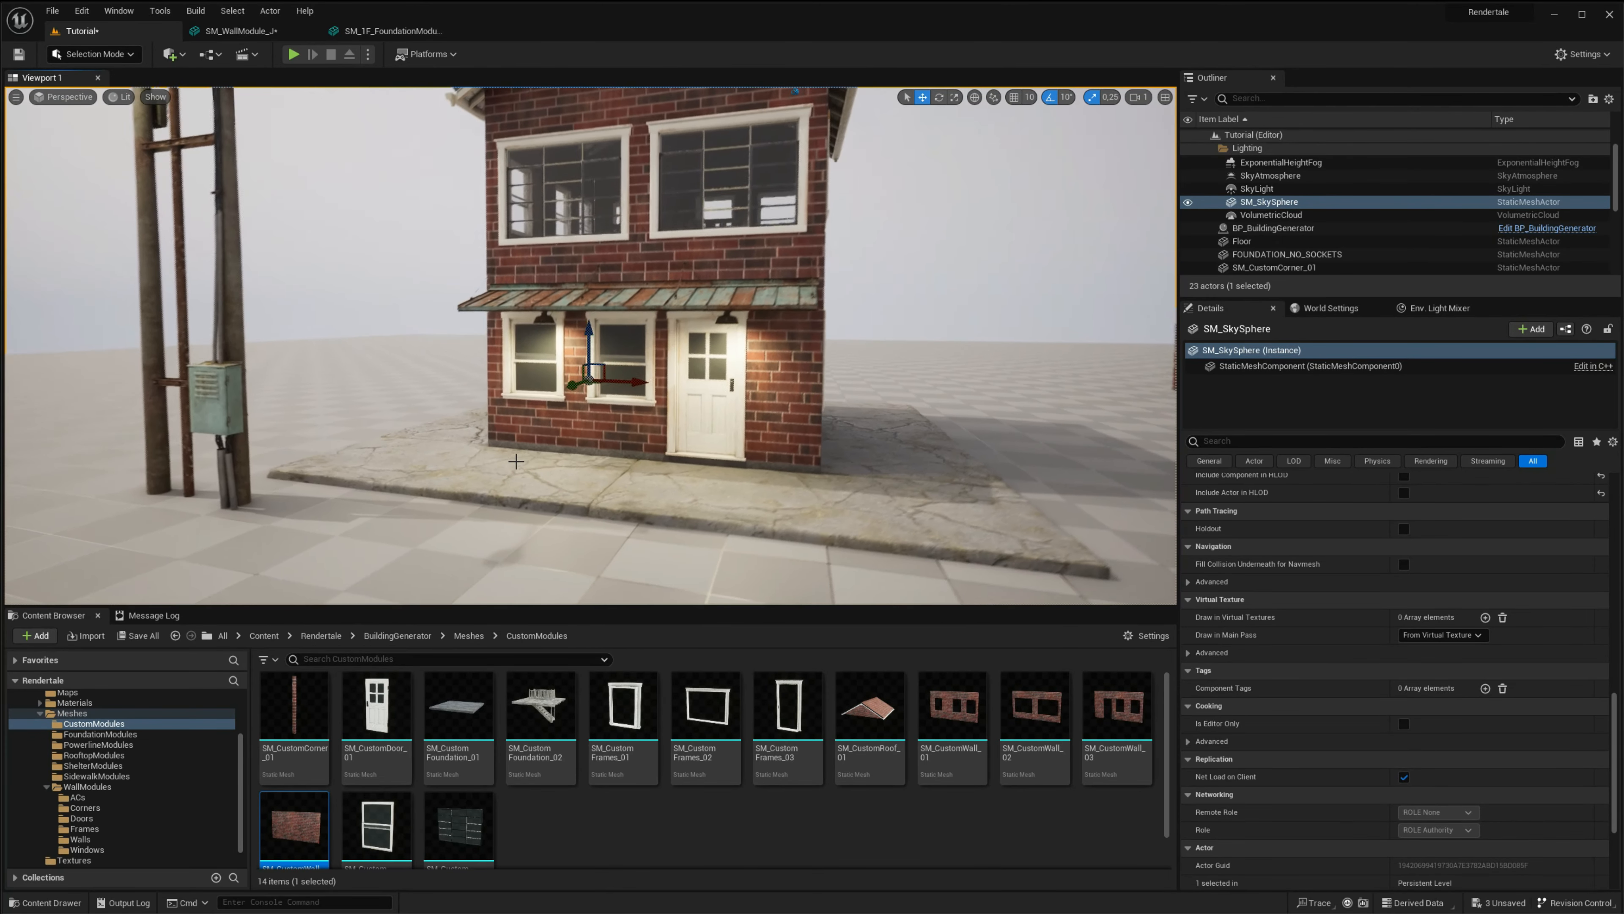
right_drag(516, 461, 498, 458)
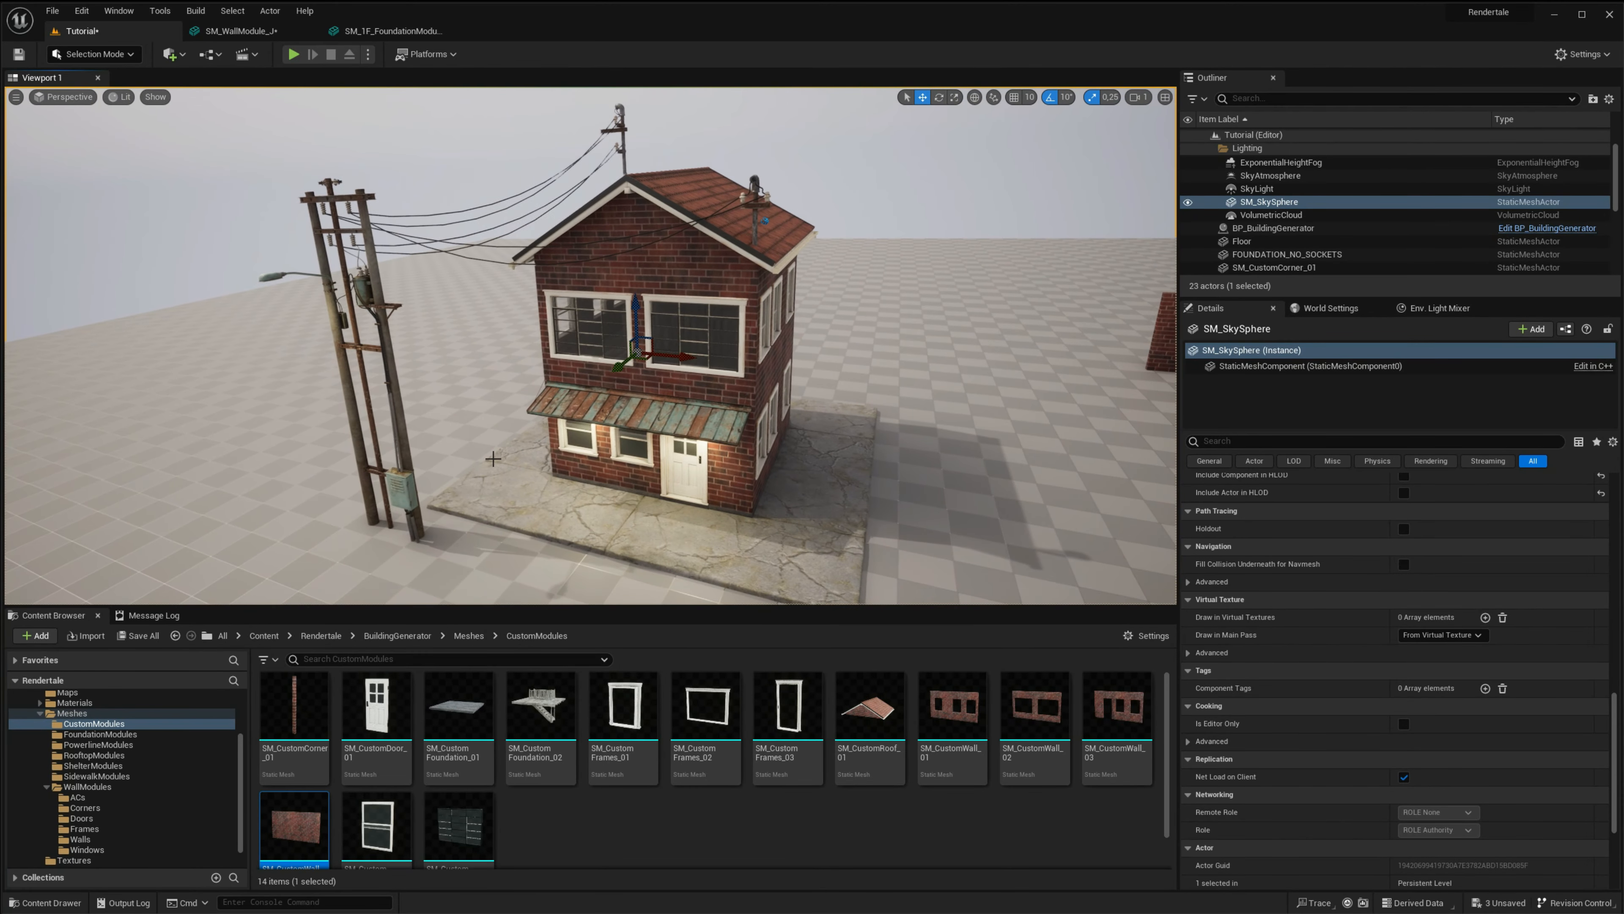
right_drag(489, 457, 488, 458)
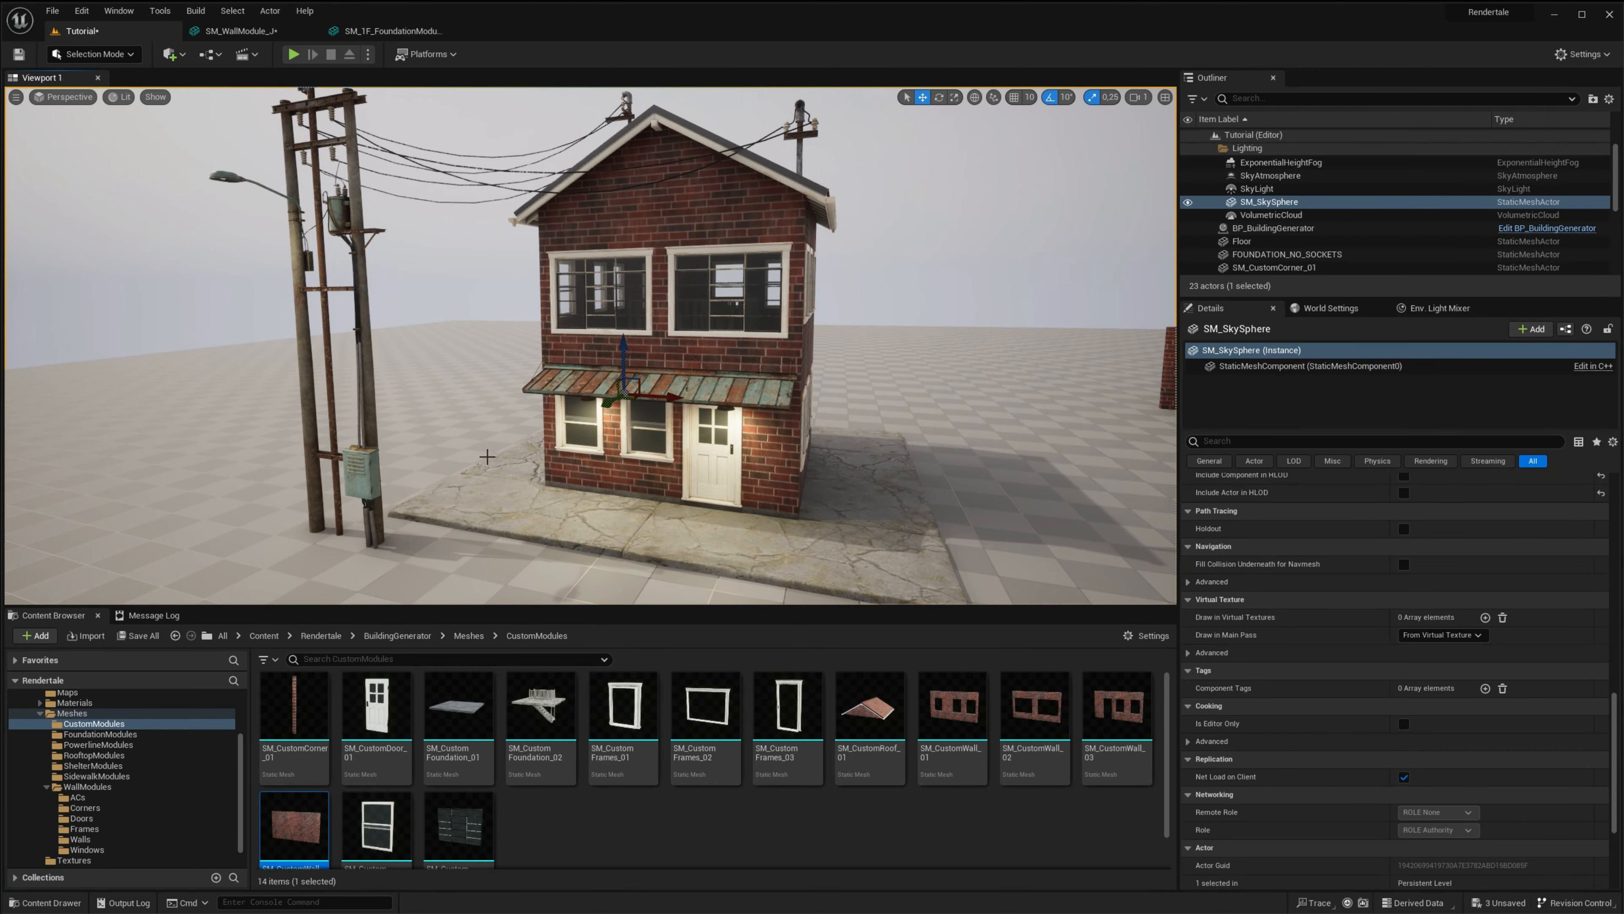